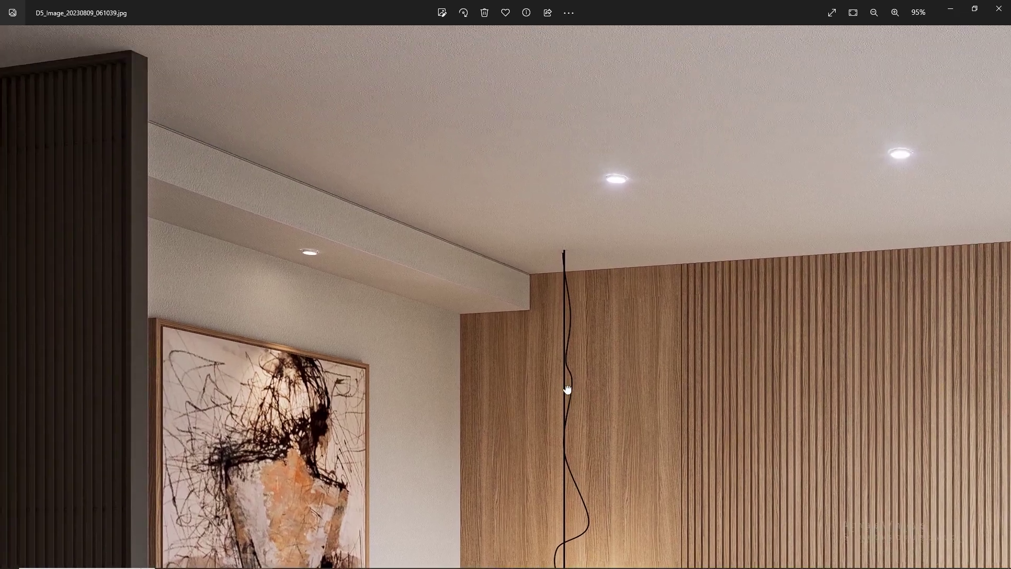
Examine the ceiling, pendant lights, slatted wood wall and curtains in the finished bedroom render.
{"action": "left_click_drag", "start_coordinate": [743, 484], "coordinate": [469, 201]}
{"action": "left_click_drag", "start_coordinate": [720, 380], "coordinate": [533, 252]}
{"action": "left_click_drag", "start_coordinate": [708, 316], "coordinate": [570, 332]}
{"action": "left_click_drag", "start_coordinate": [773, 336], "coordinate": [605, 302]}
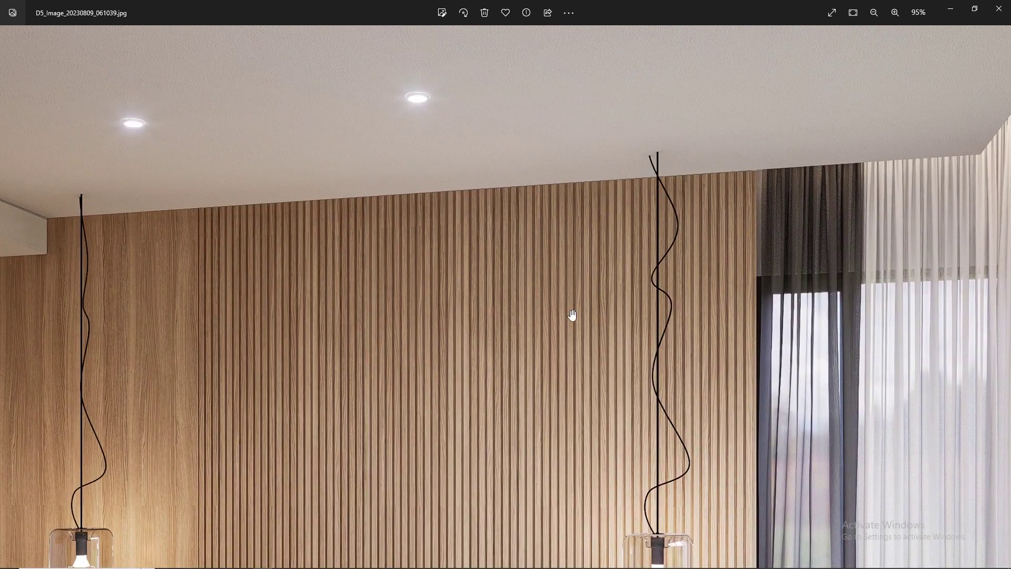
{"action": "scroll", "coordinate": [572, 315], "scroll_direction": "down", "scroll_amount": 5}
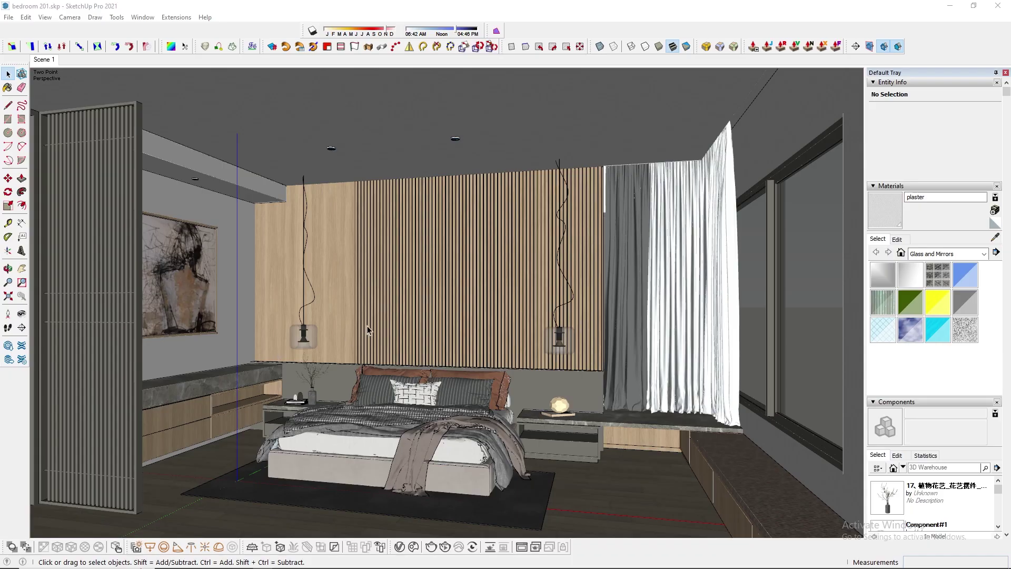
Switch to SketchUp, look around the bedroom model and return to the Scene 1 view.
{"action": "mouse_move", "coordinate": [367, 325]}
{"action": "middle_mouse_down"}
{"action": "mouse_move", "coordinate": [482, 315]}
{"action": "mouse_move", "coordinate": [347, 327]}
{"action": "mouse_move", "coordinate": [368, 327]}
{"action": "middle_mouse_up"}
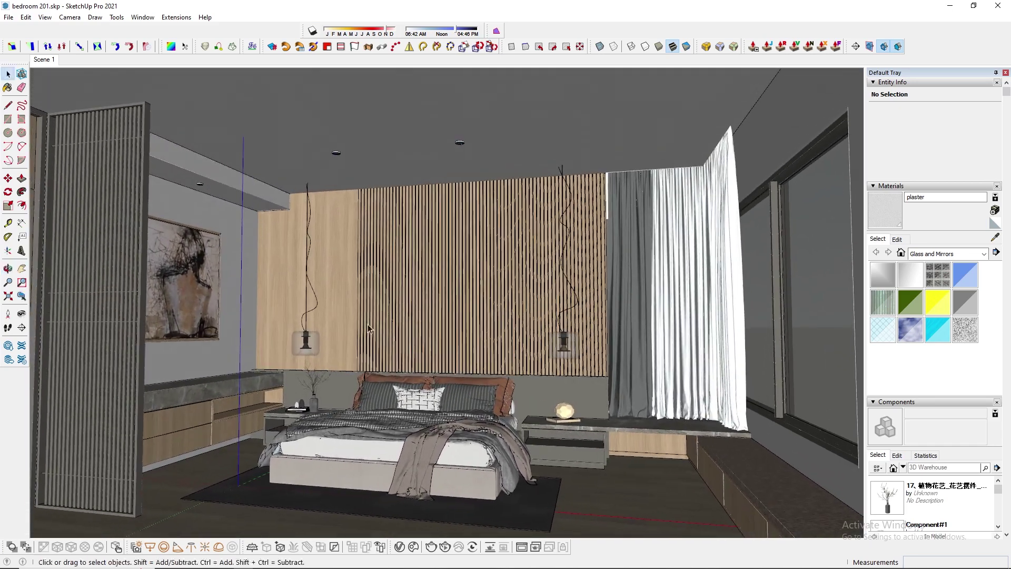
{"action": "scroll", "coordinate": [304, 343], "scroll_direction": "up", "scroll_amount": 4}
{"action": "middle_click_drag", "start_coordinate": [304, 342], "coordinate": [274, 349]}
{"action": "scroll", "coordinate": [365, 281], "scroll_direction": "down", "scroll_amount": 2}
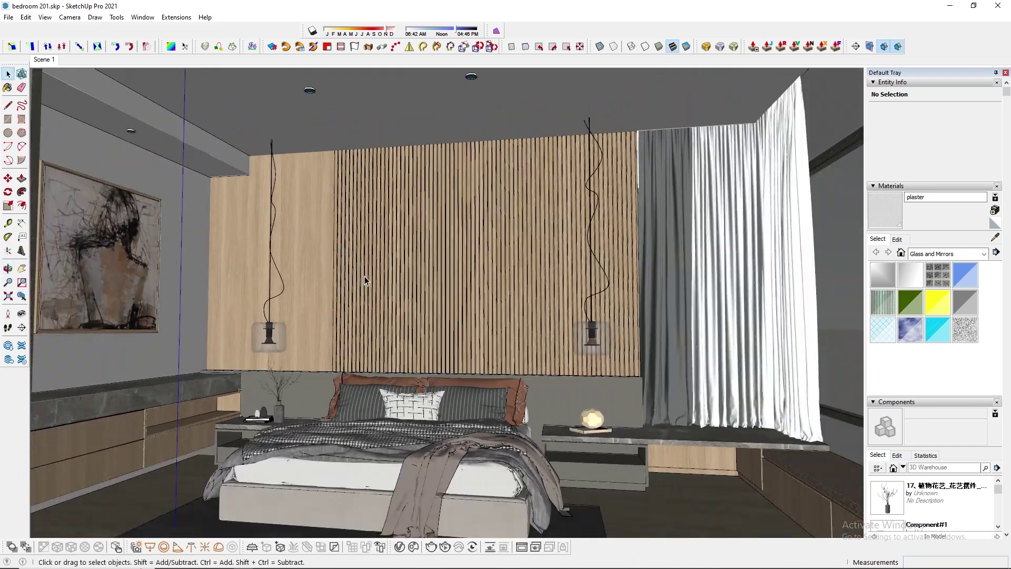
{"action": "mouse_move", "coordinate": [365, 280]}
{"action": "middle_mouse_down"}
{"action": "mouse_move", "coordinate": [413, 309]}
{"action": "mouse_move", "coordinate": [325, 338]}
{"action": "mouse_move", "coordinate": [402, 300]}
{"action": "mouse_move", "coordinate": [396, 285]}
{"action": "mouse_move", "coordinate": [358, 314]}
{"action": "middle_mouse_up"}
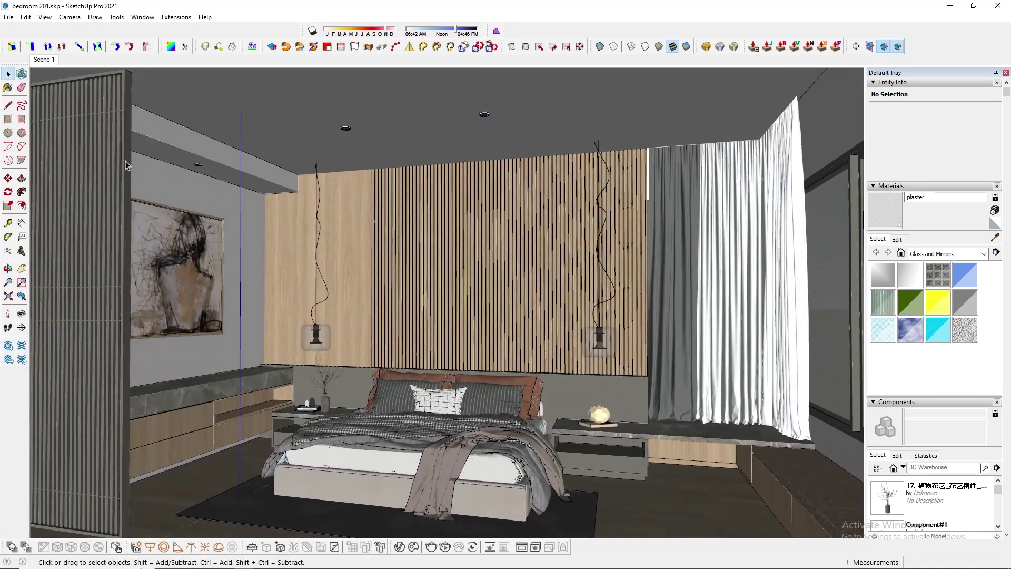
{"action": "left_click", "coordinate": [41, 60]}
Purge the unused items from the entire model through the Model Info statistics.
{"action": "left_click", "coordinate": [152, 18]}
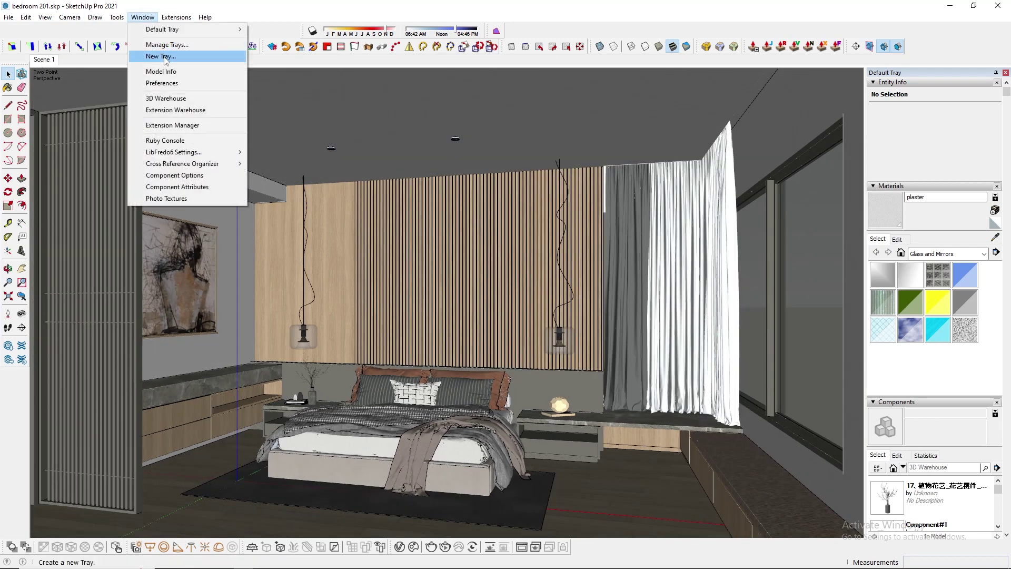
{"action": "left_click", "coordinate": [154, 67]}
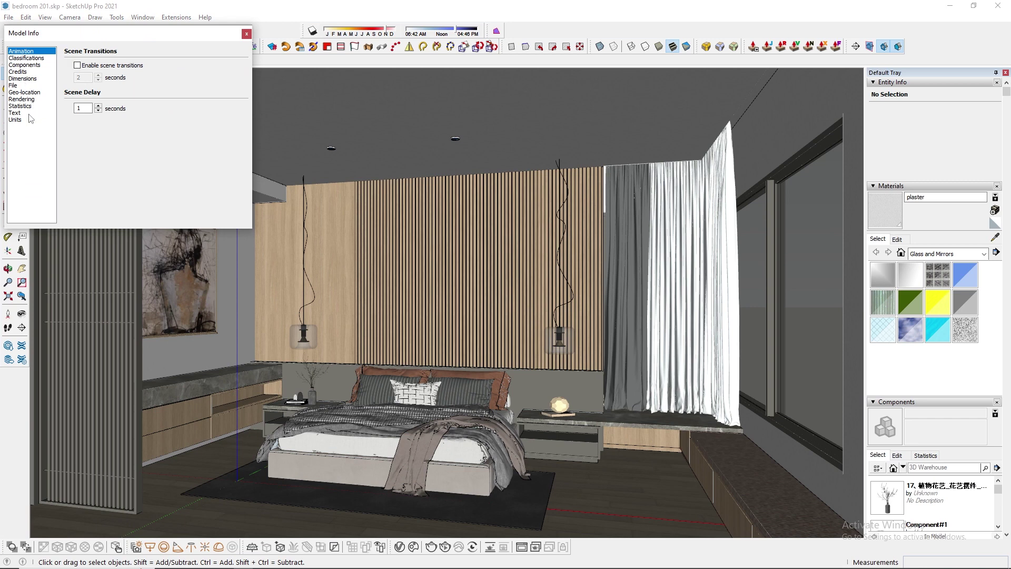
{"action": "left_click", "coordinate": [21, 105]}
{"action": "left_click", "coordinate": [133, 225]}
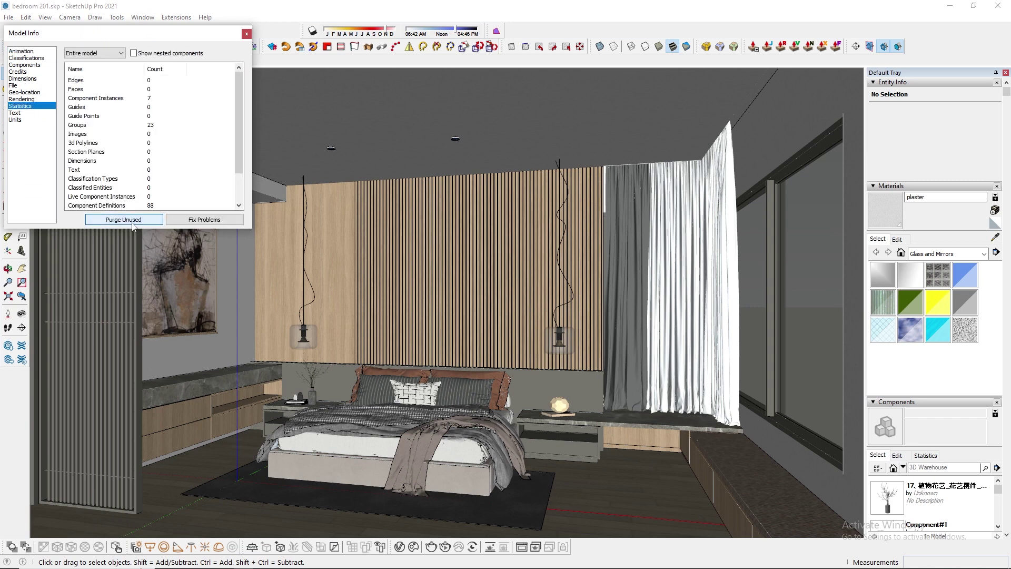
{"action": "left_click", "coordinate": [246, 34]}
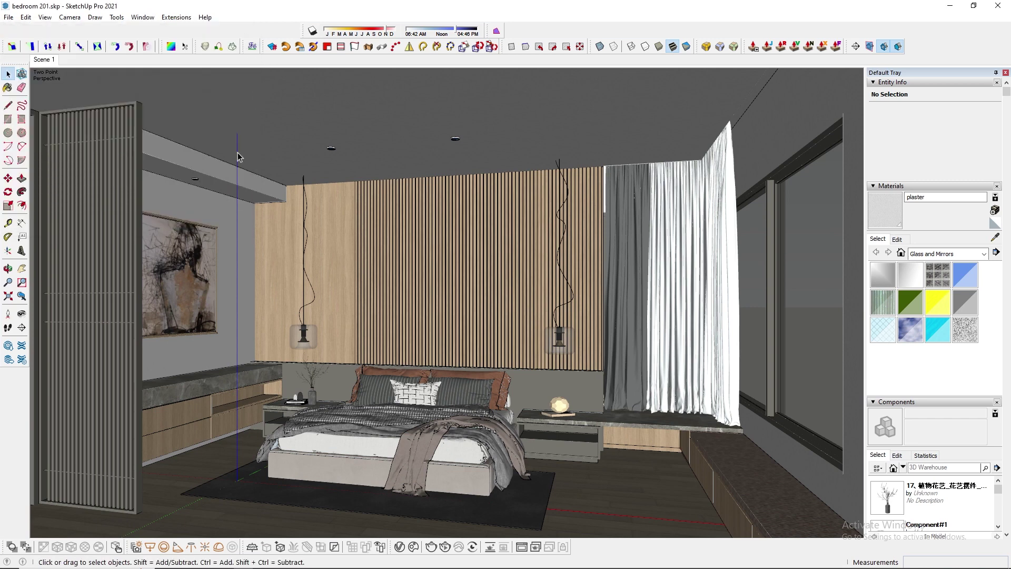
Save the model from Scene 1, then switch to D5 Render and open bedroom 201.skp.
{"action": "left_click", "coordinate": [45, 60]}
{"action": "left_click", "coordinate": [8, 18]}
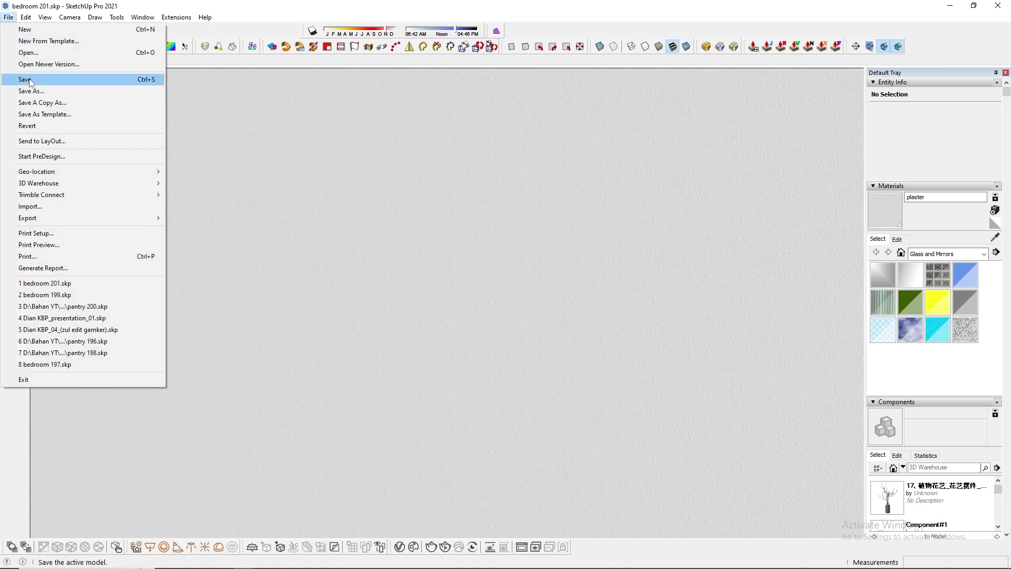
{"action": "left_click", "coordinate": [42, 78]}
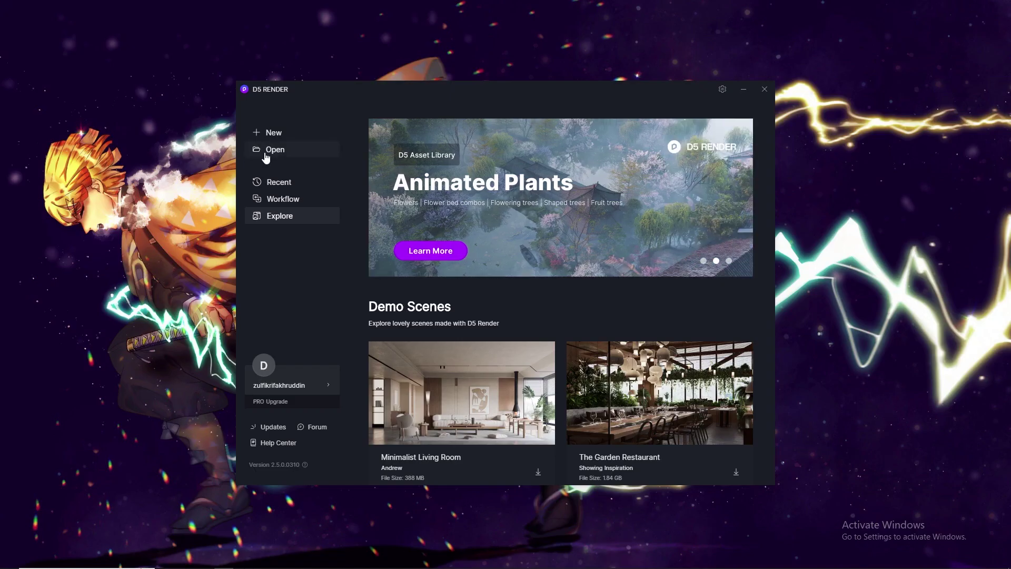
{"action": "left_click", "coordinate": [265, 158]}
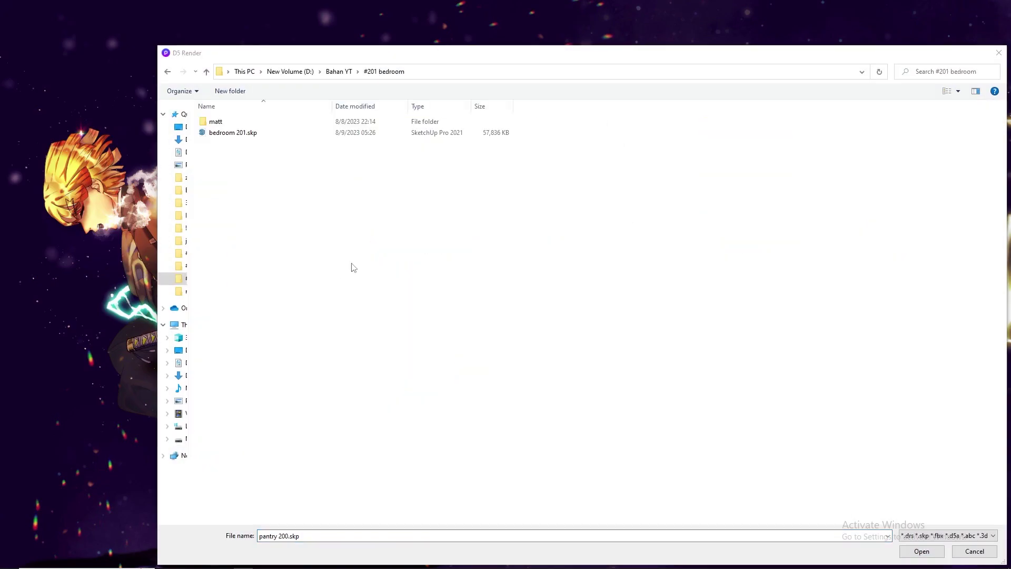
{"action": "double_click", "coordinate": [269, 135]}
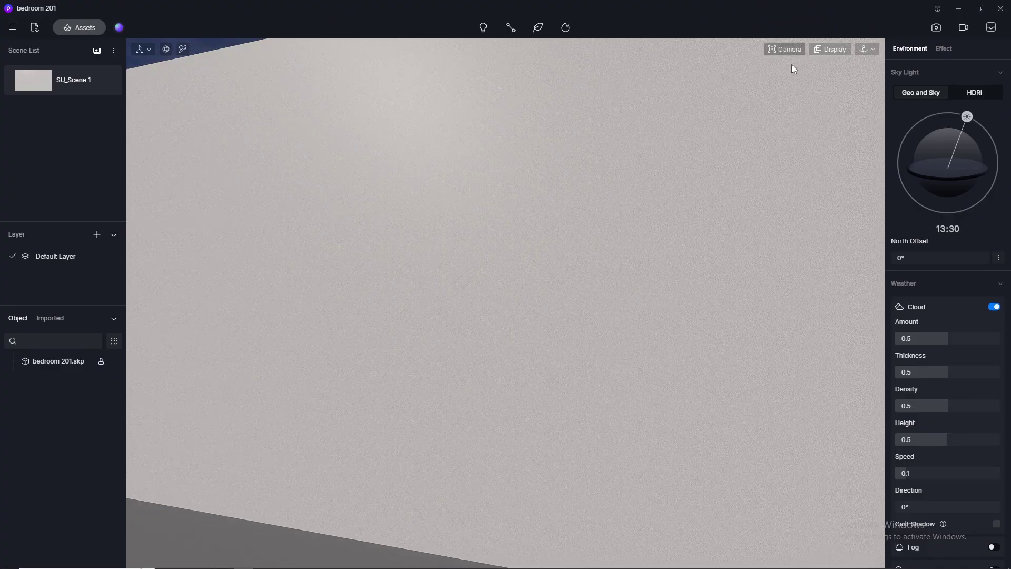
Switch the viewport navigation to Fly and raise the camera clipping distance to 86.7 to reveal the room.
{"action": "left_click", "coordinate": [742, 161]}
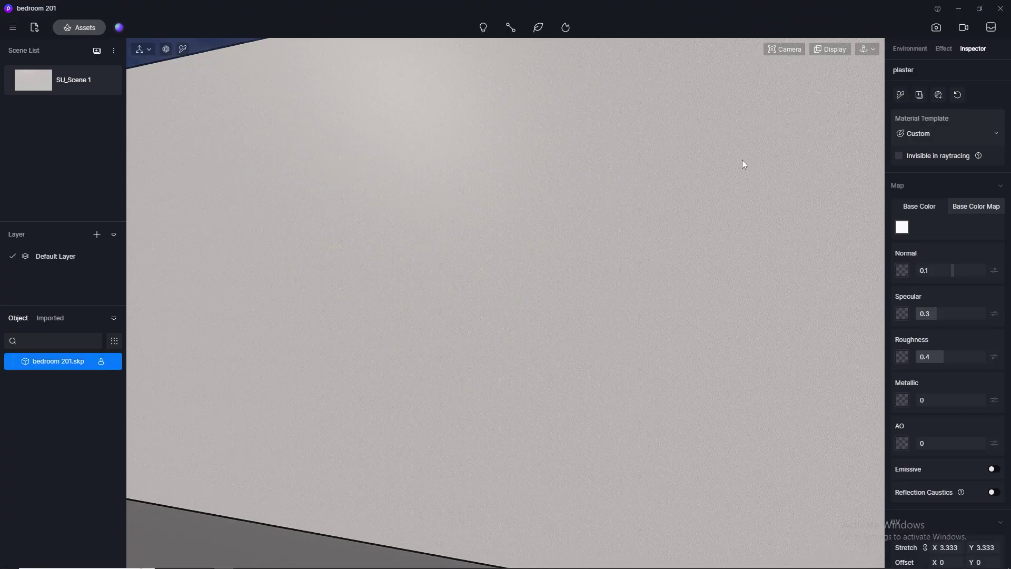
{"action": "left_click", "coordinate": [867, 49]}
{"action": "left_click", "coordinate": [855, 80]}
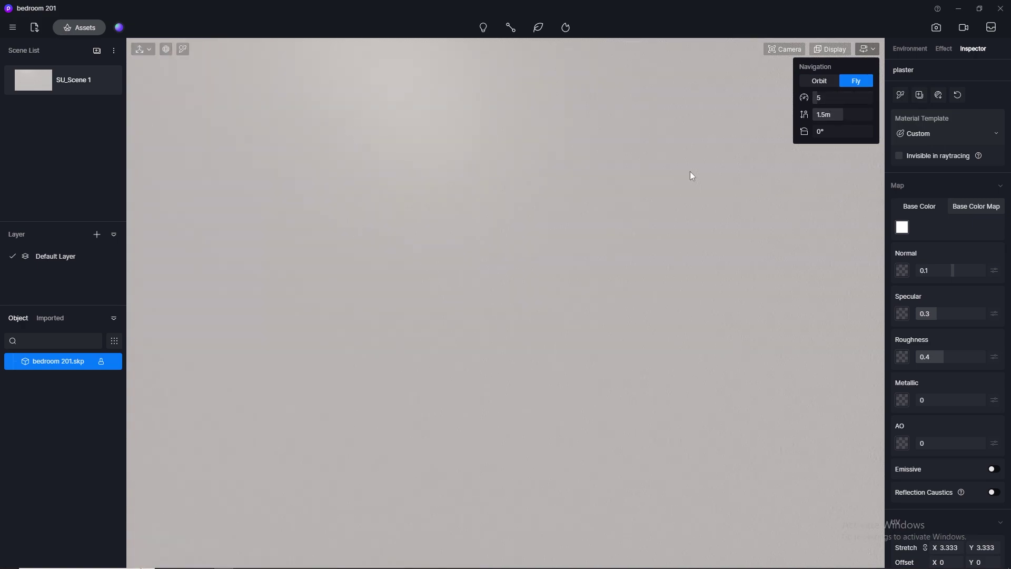
{"action": "scroll", "coordinate": [690, 172], "scroll_direction": "up", "scroll_amount": 3}
{"action": "scroll", "coordinate": [690, 171], "scroll_direction": "down", "scroll_amount": 3}
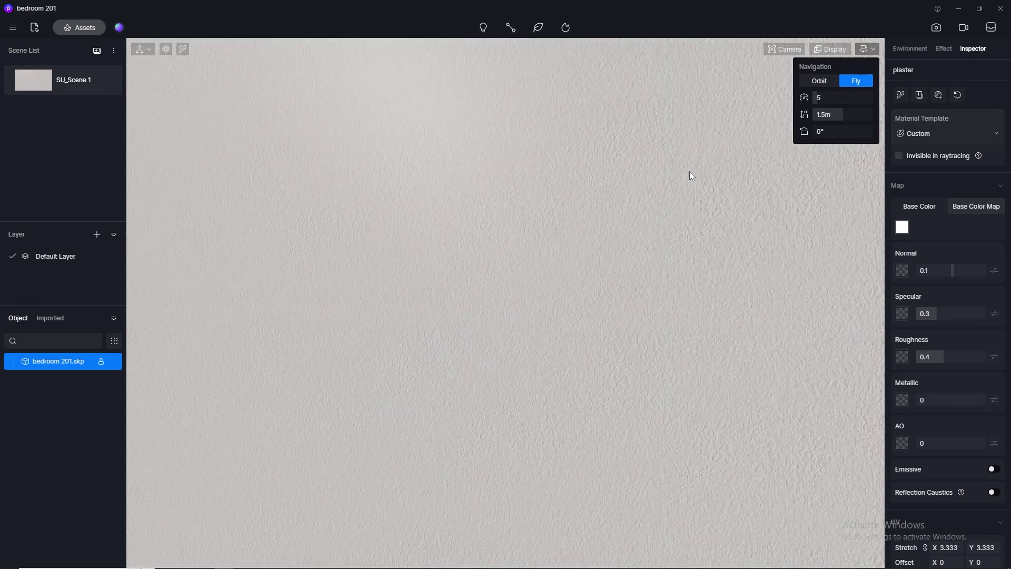
{"action": "left_click", "coordinate": [784, 49]}
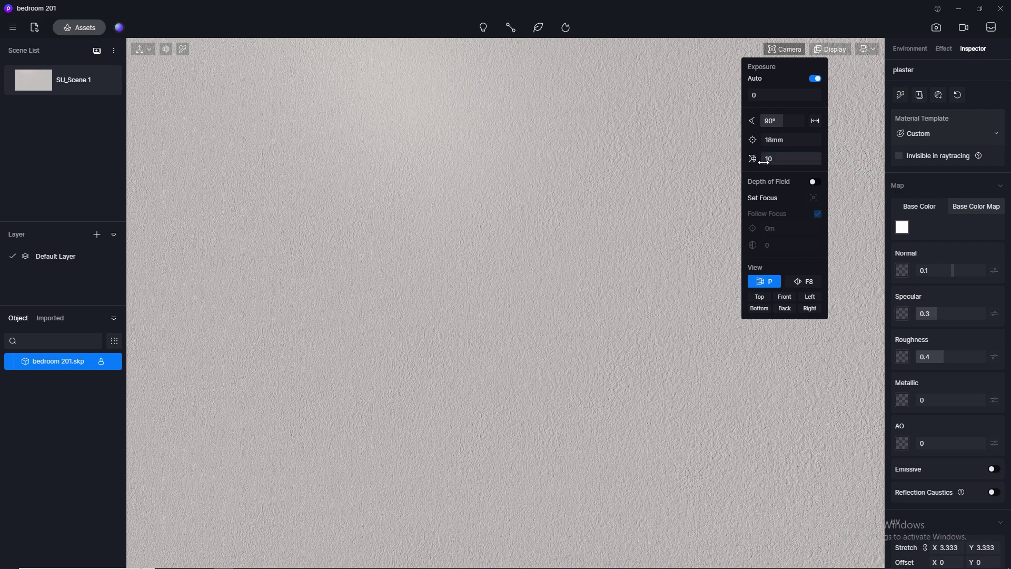
{"action": "left_click_drag", "start_coordinate": [765, 161], "coordinate": [593, 248]}
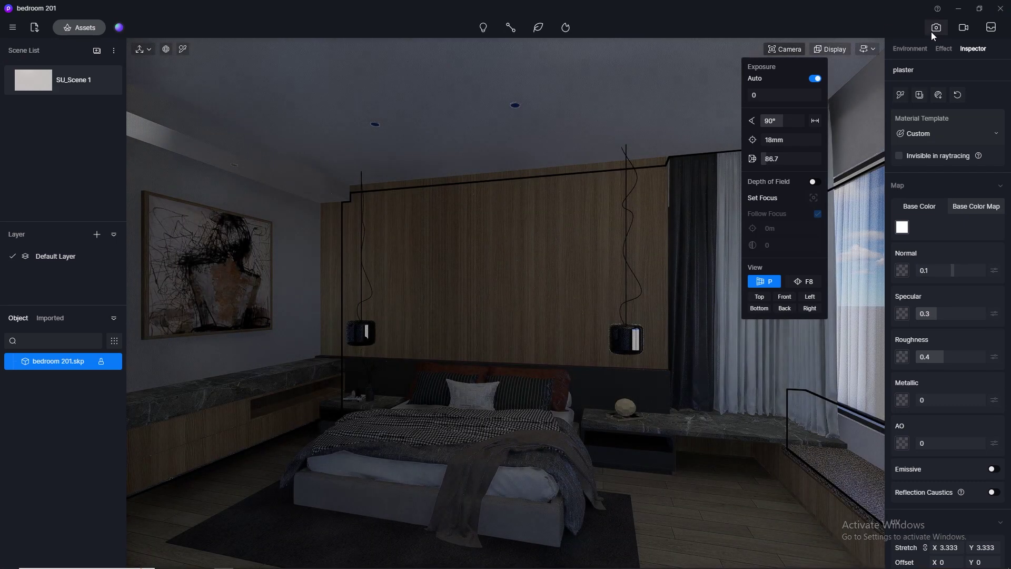
Enter image render mode, set a 16:9 aspect ratio and move the camera back from the bed.
{"action": "left_click", "coordinate": [936, 28]}
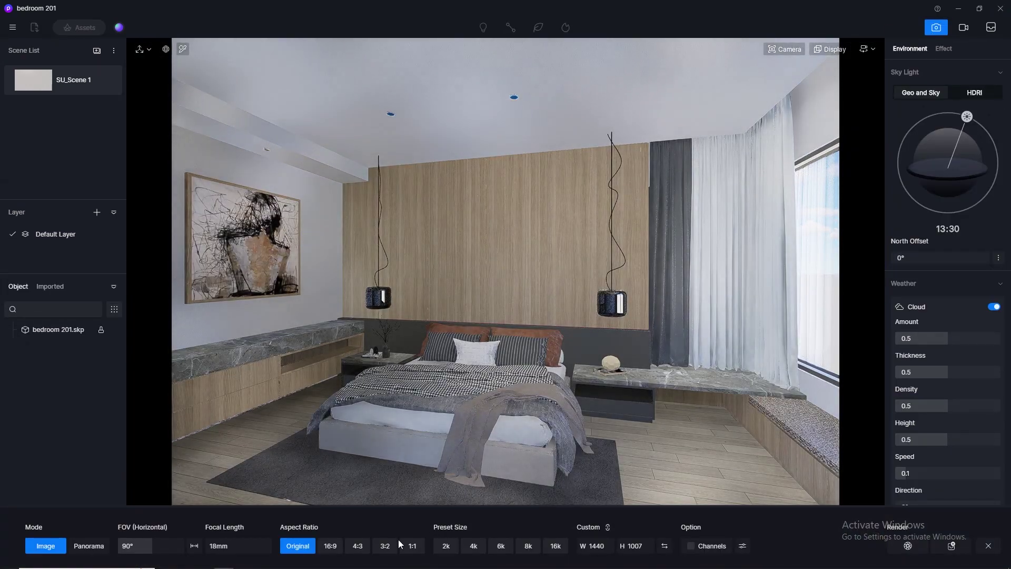
{"action": "left_click", "coordinate": [336, 545]}
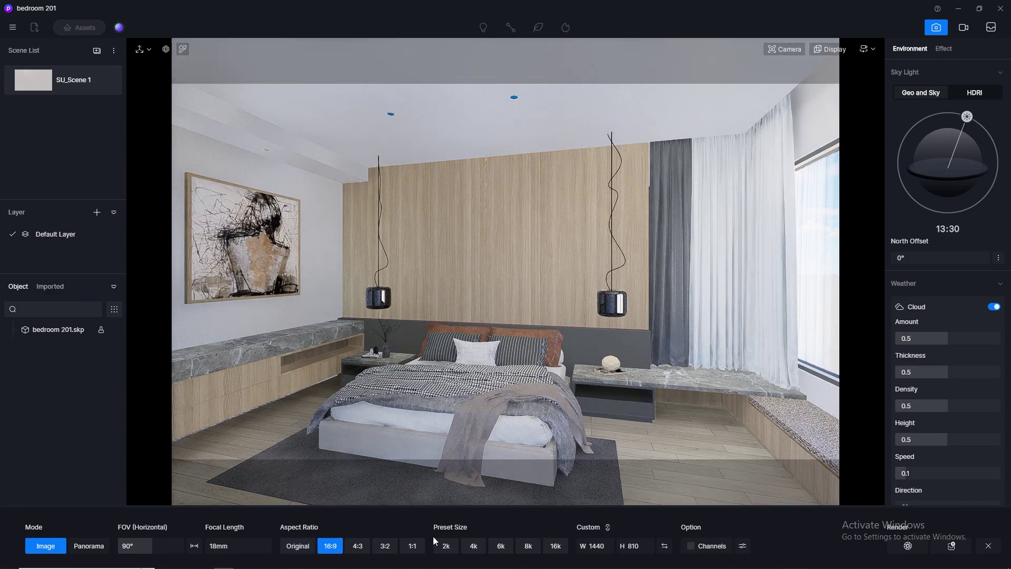
{"action": "key", "text": "q"}
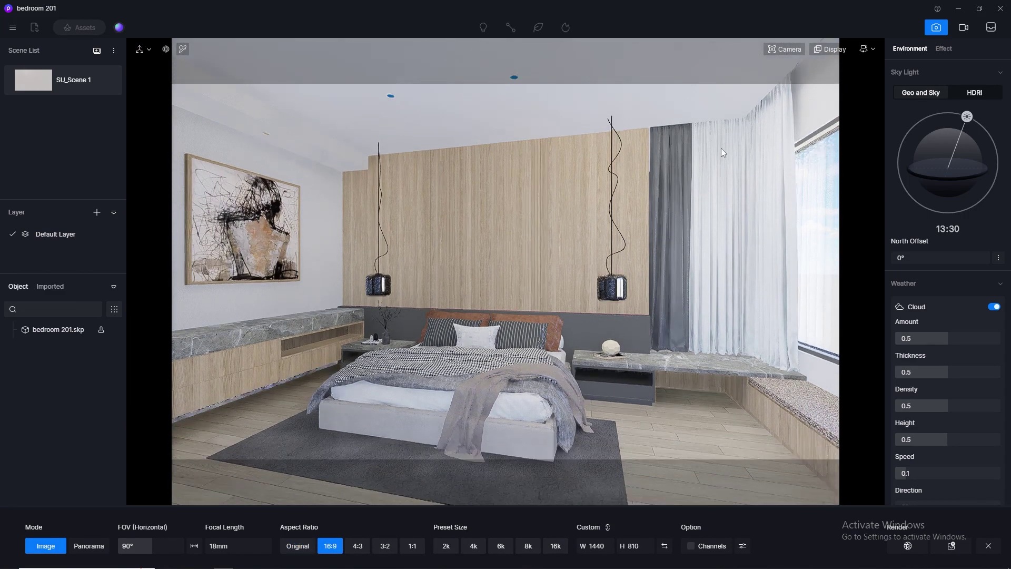
{"action": "key", "text": "e"}
{"action": "key", "text": "q"}
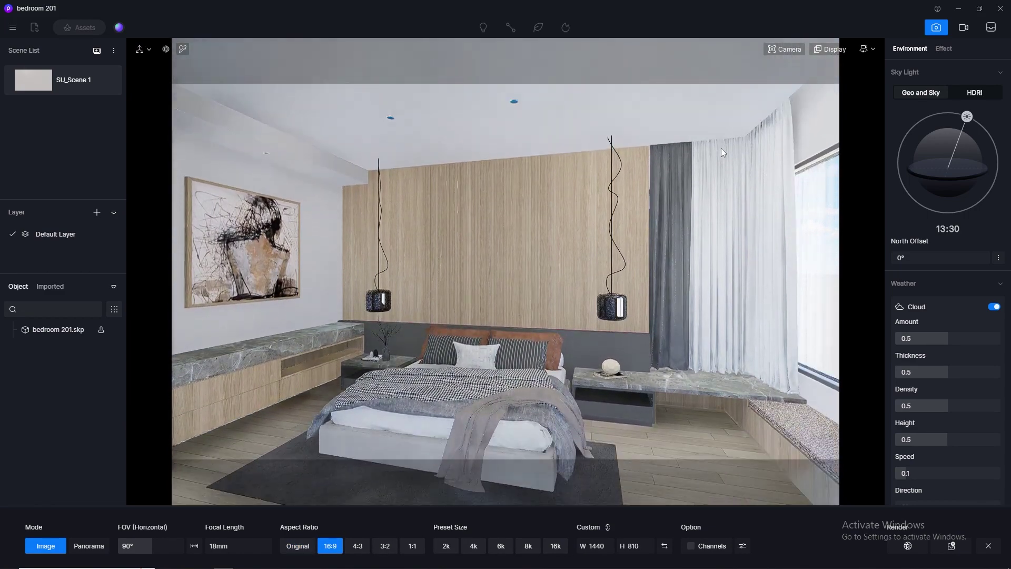
{"action": "key", "text": "s"}
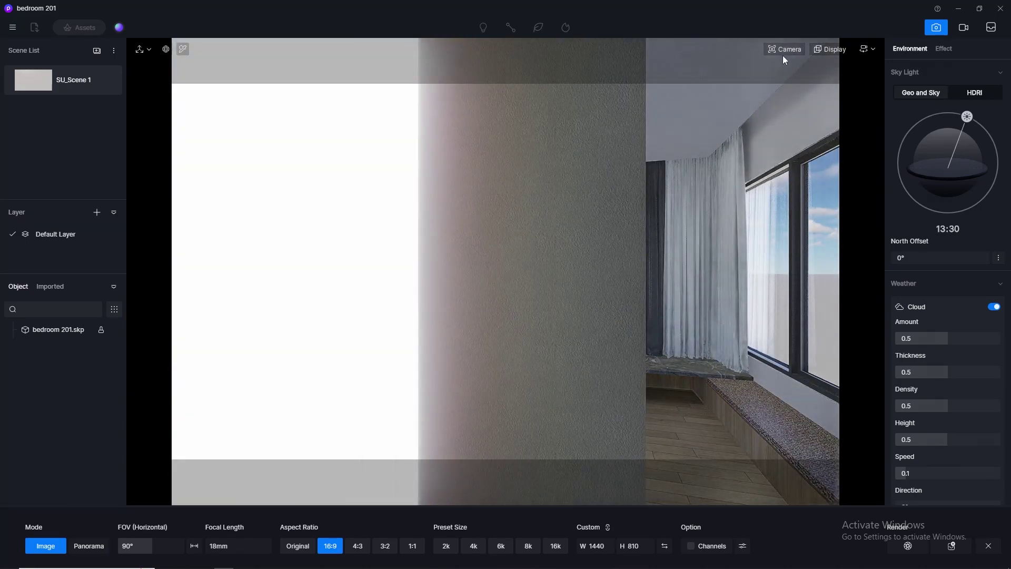
Set the camera's field of view to 80°.
{"action": "left_click", "coordinate": [788, 50]}
{"action": "left_click", "coordinate": [780, 121]}
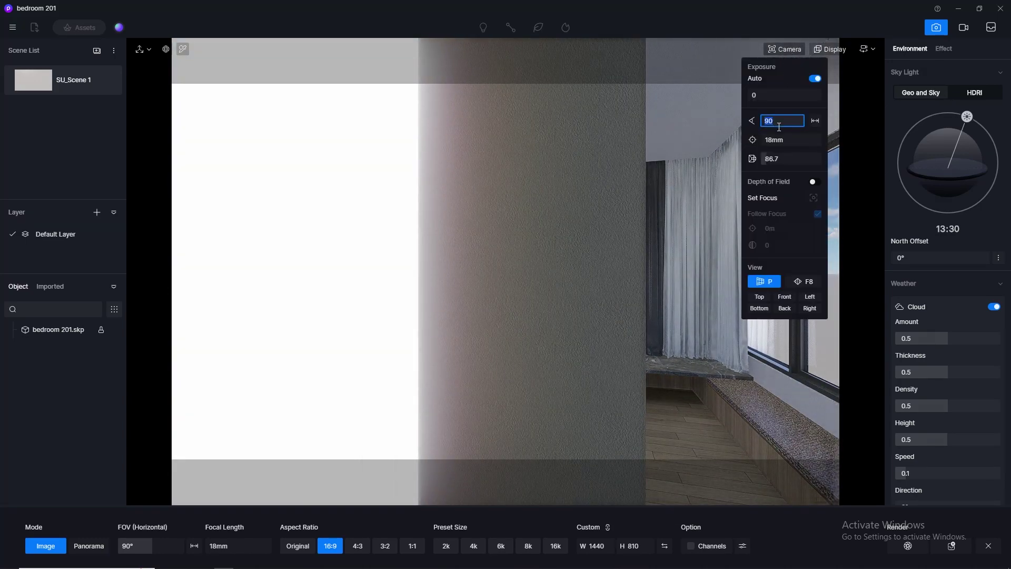
{"action": "key", "text": "Return"}
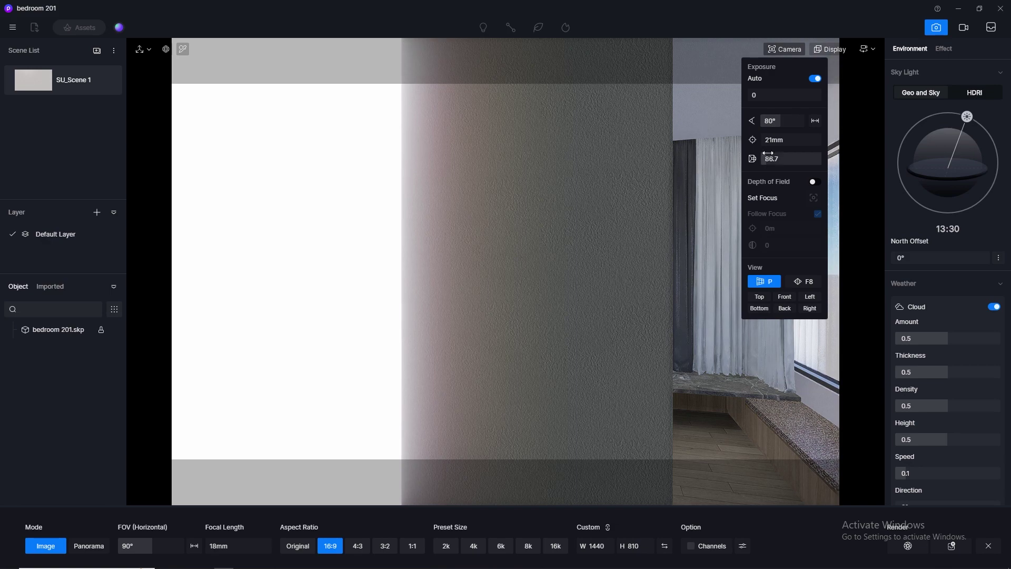
Raise the camera clipping distance to about 250 to cut away the foreground wall and keep the slatted partition.
{"action": "left_click_drag", "start_coordinate": [767, 154], "coordinate": [772, 155]}
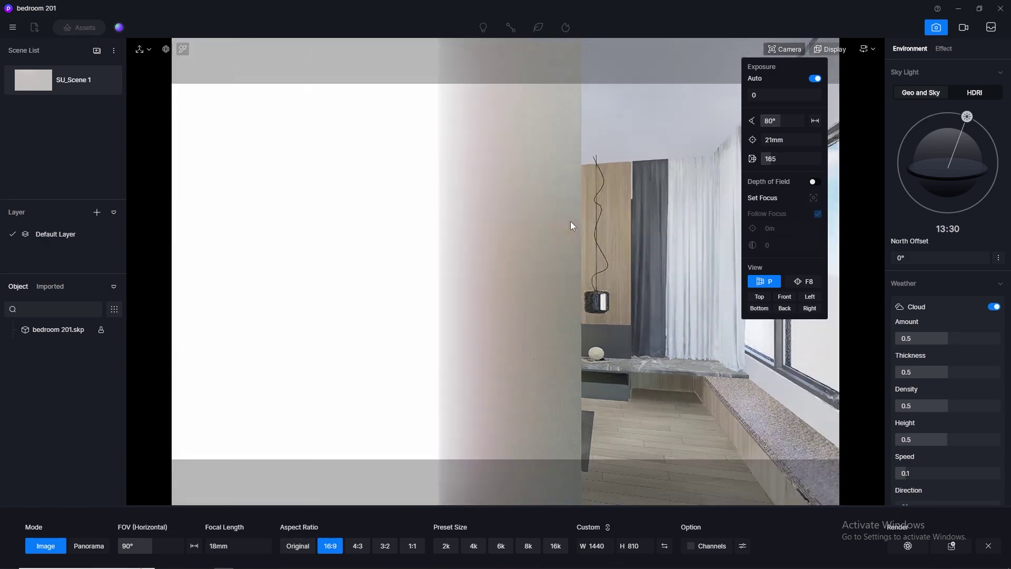
{"action": "left_click", "coordinate": [773, 159]}
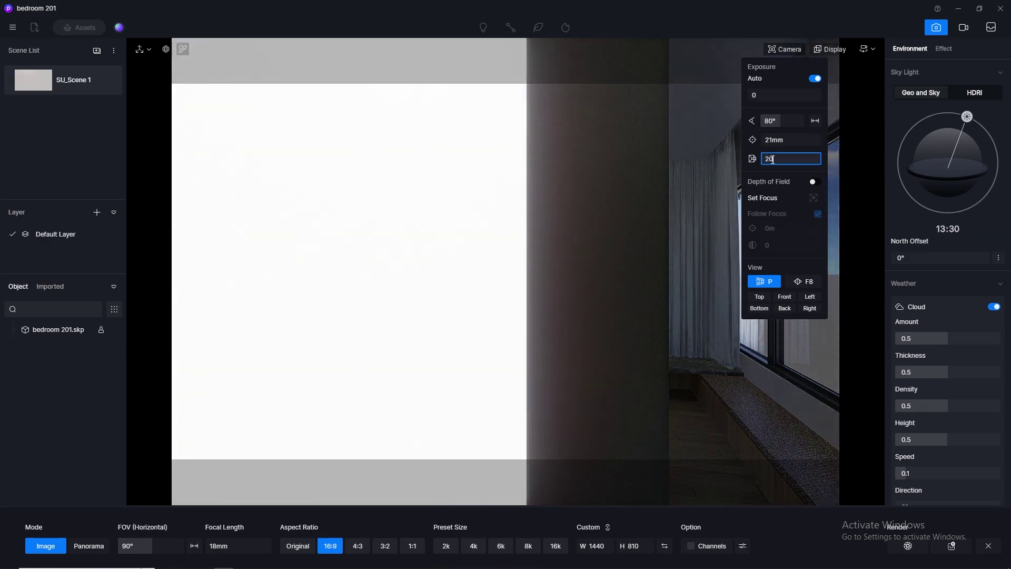
{"action": "type", "text": "20"}
{"action": "key", "text": "Return"}
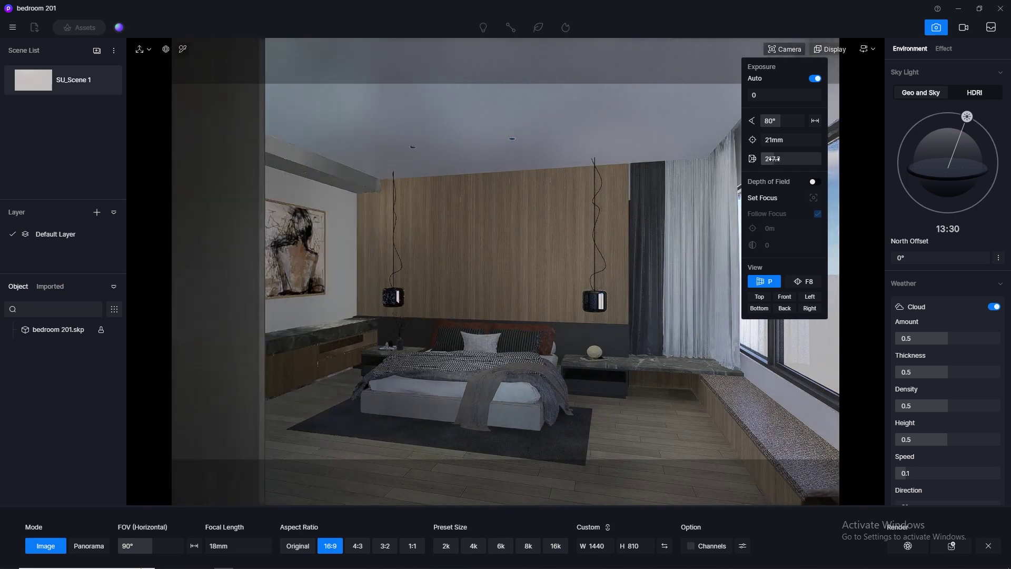
{"action": "left_click_drag", "start_coordinate": [774, 158], "coordinate": [776, 159]}
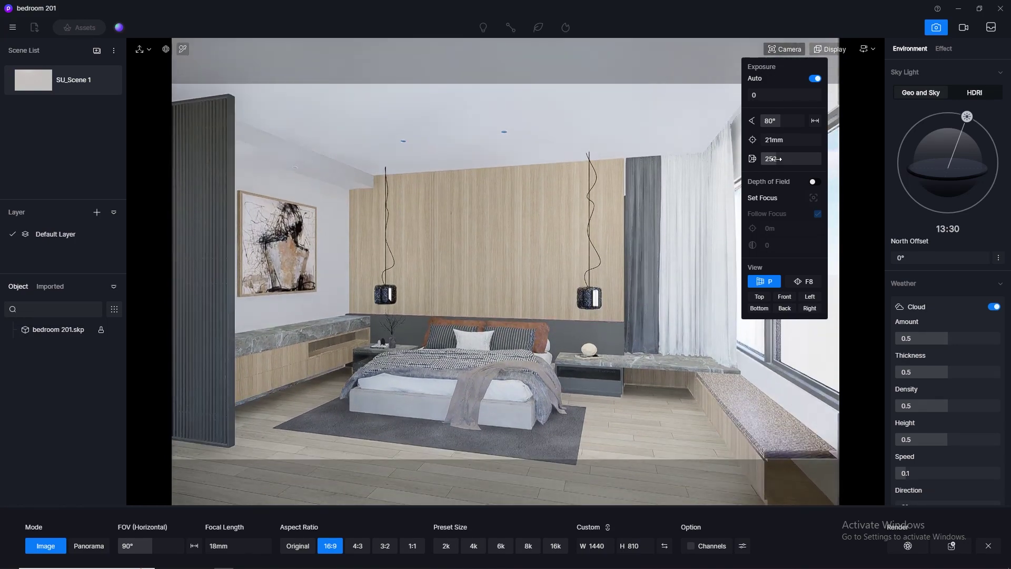
Adjust the fly navigation, update SU_Scene 1 with the framed bedroom view and leave image render mode.
{"action": "left_click", "coordinate": [866, 49]}
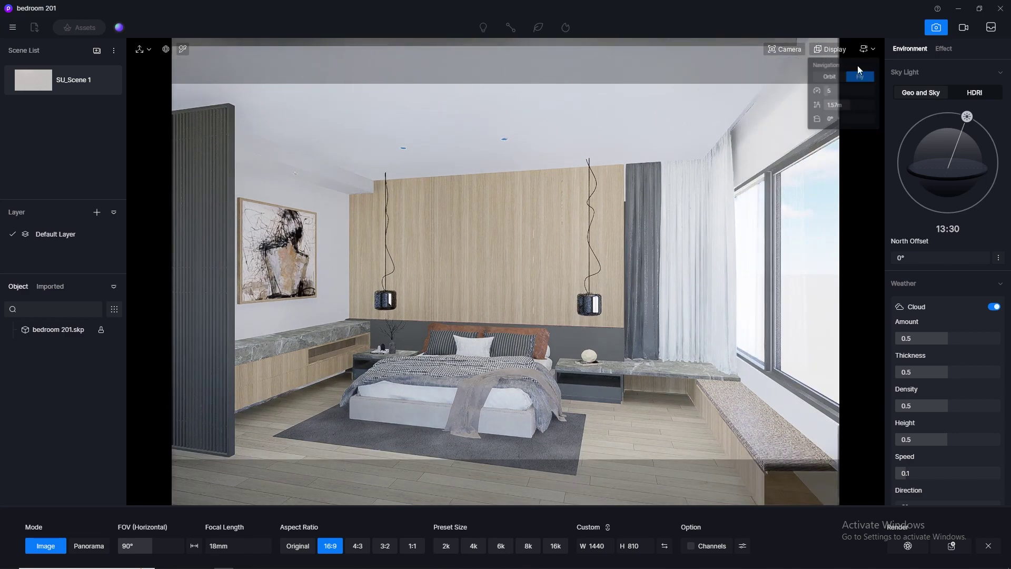
{"action": "left_click", "coordinate": [838, 97]}
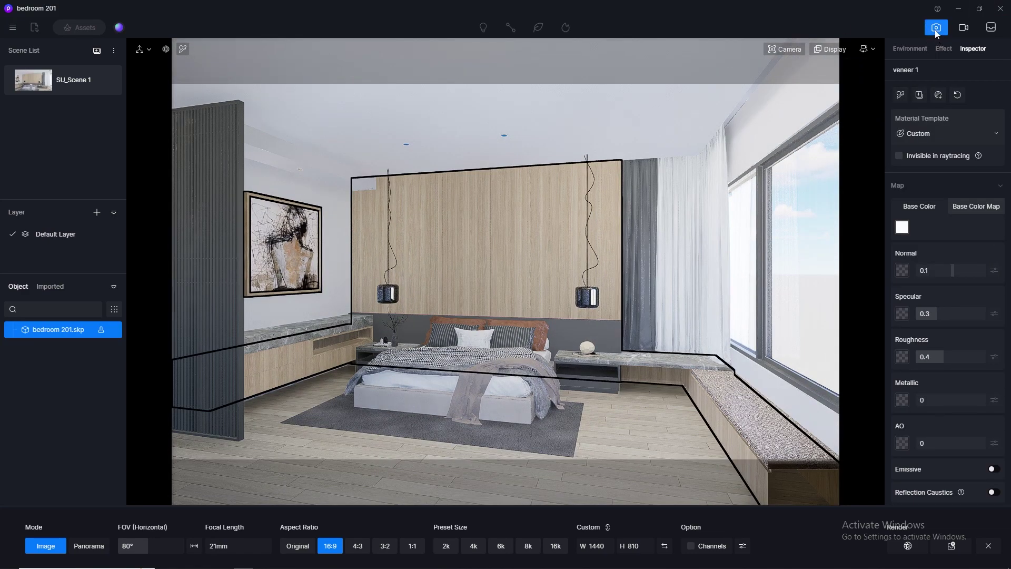
{"action": "left_click", "coordinate": [936, 29]}
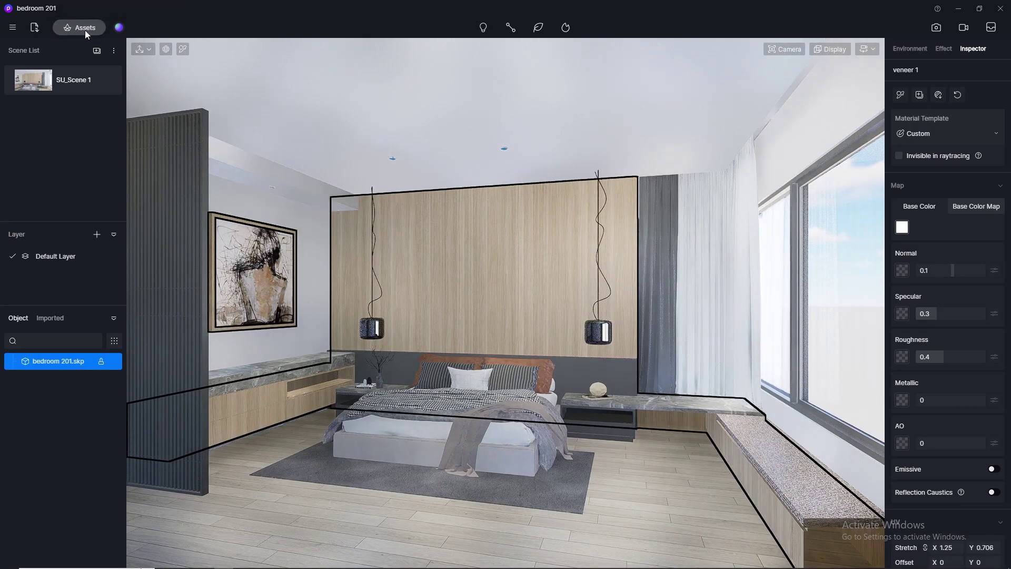
Apply the Normal Glass material from the online Glass assets to the large window pane.
{"action": "left_click", "coordinate": [85, 29]}
{"action": "left_click", "coordinate": [48, 238]}
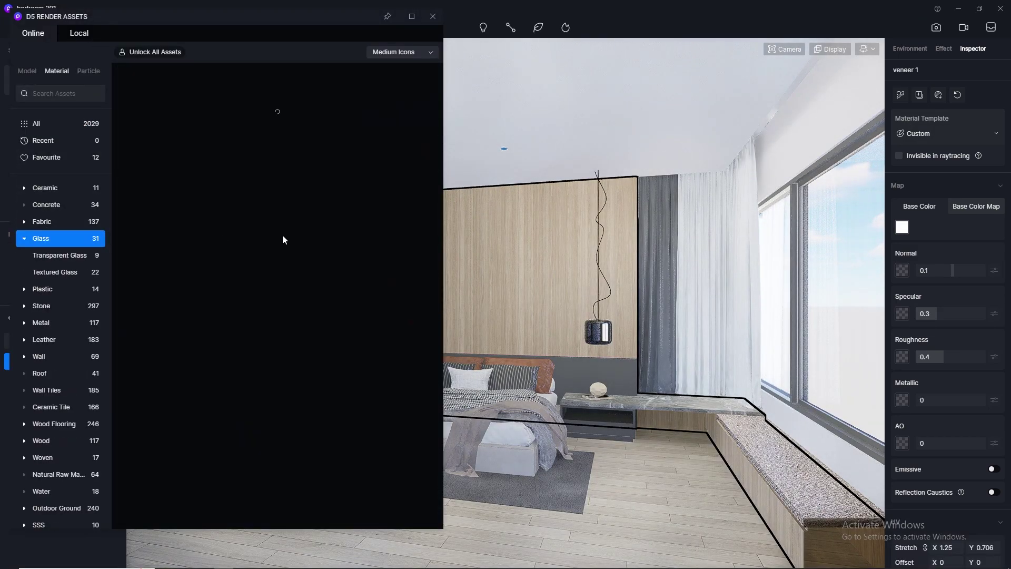
{"action": "left_click_drag", "start_coordinate": [270, 332], "coordinate": [853, 263]}
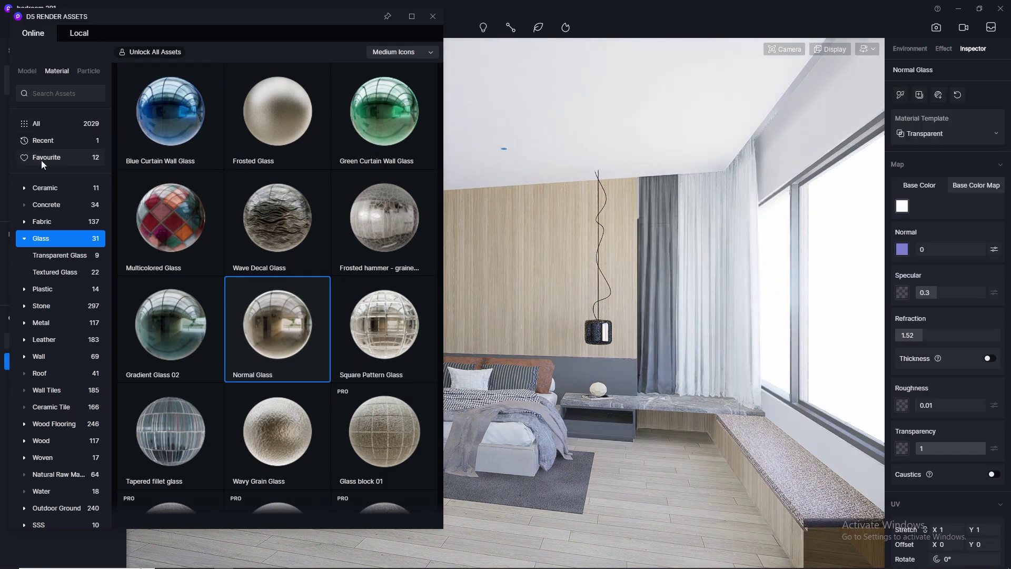
Apply the favourite materials White Gauze Curtain3 to the white sheer curtain and Grey Gauze Curtain to the grey drape.
{"action": "left_click", "coordinate": [42, 158]}
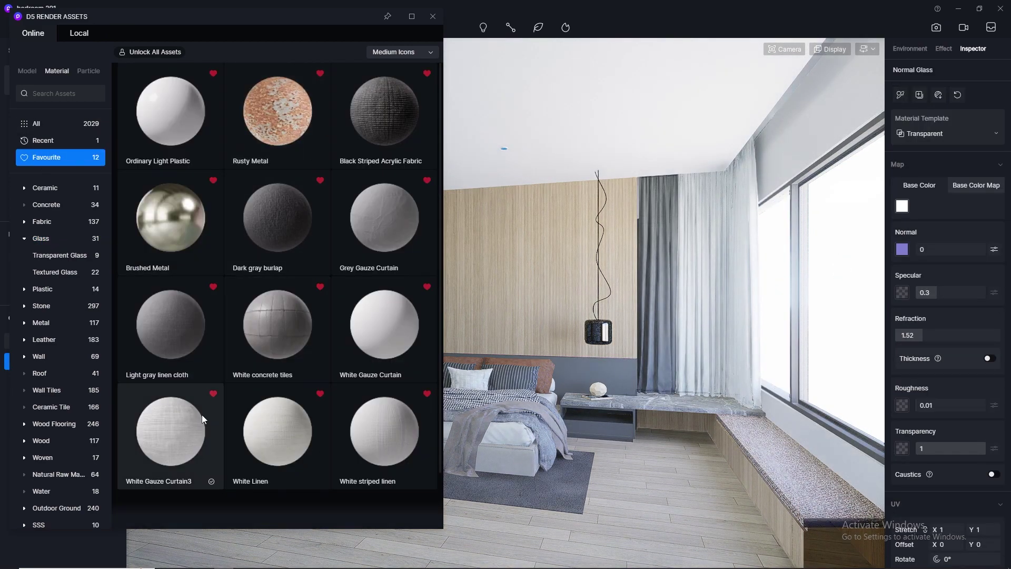
{"action": "left_click", "coordinate": [201, 415]}
{"action": "left_click_drag", "start_coordinate": [344, 422], "coordinate": [413, 373]}
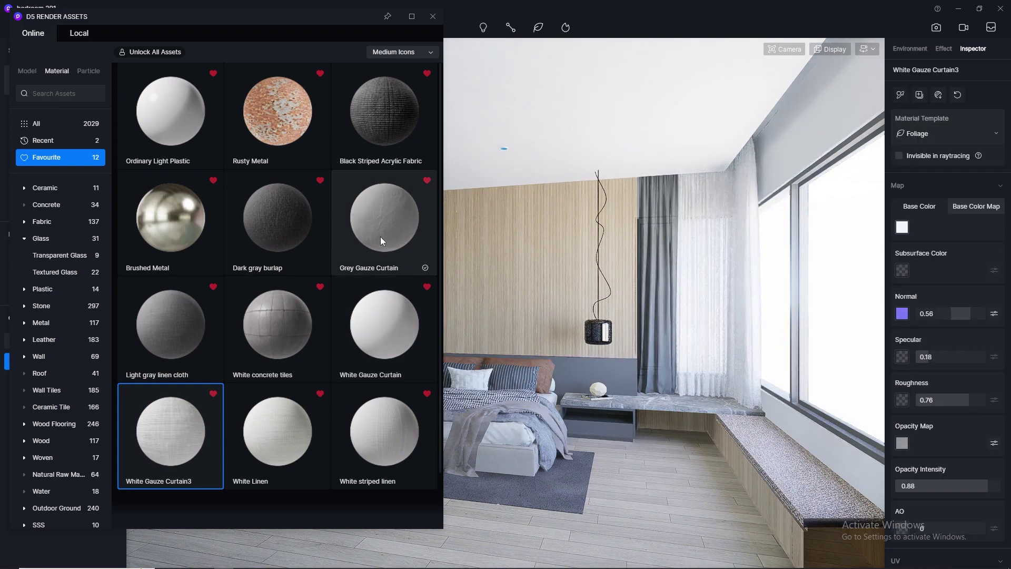
{"action": "left_click_drag", "start_coordinate": [380, 236], "coordinate": [661, 273]}
{"action": "left_click", "coordinate": [432, 17]}
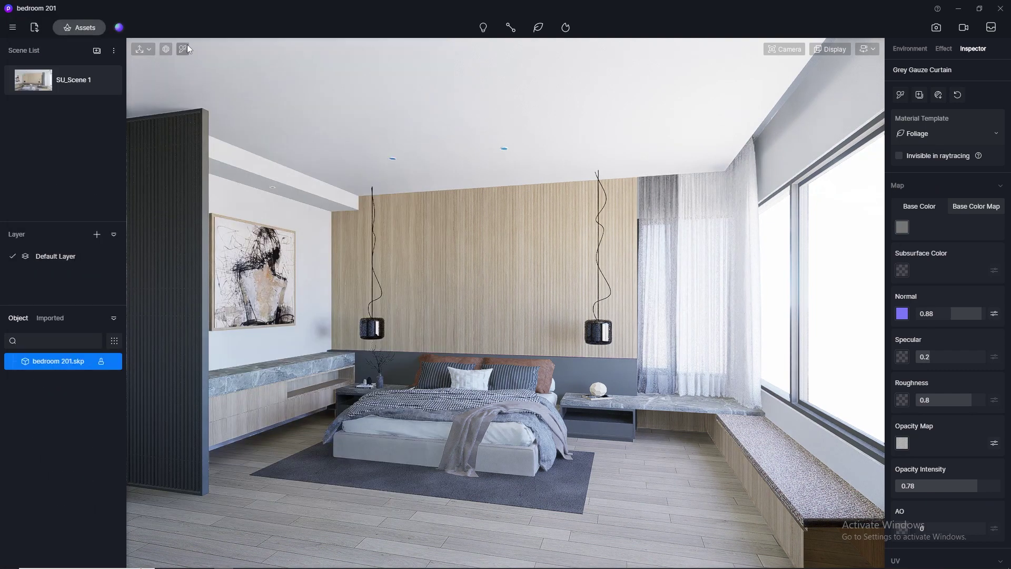
Pick the parquet floor material, copy its base color map into the normal slot, and set specular to 0.5 and roughness to 0.3.
{"action": "left_click", "coordinate": [183, 50]}
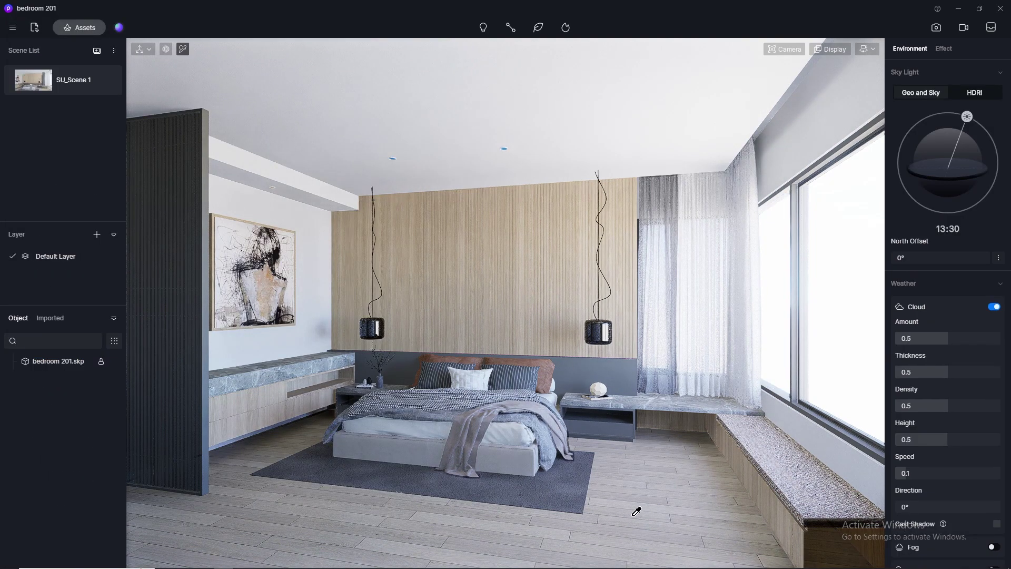
{"action": "left_click", "coordinate": [655, 523]}
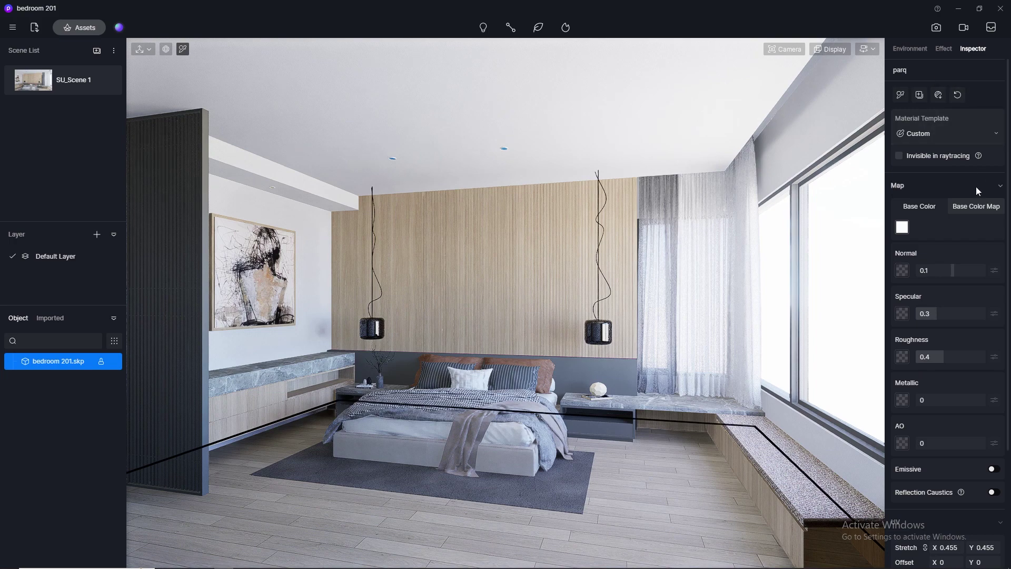
{"action": "left_click", "coordinate": [919, 205]}
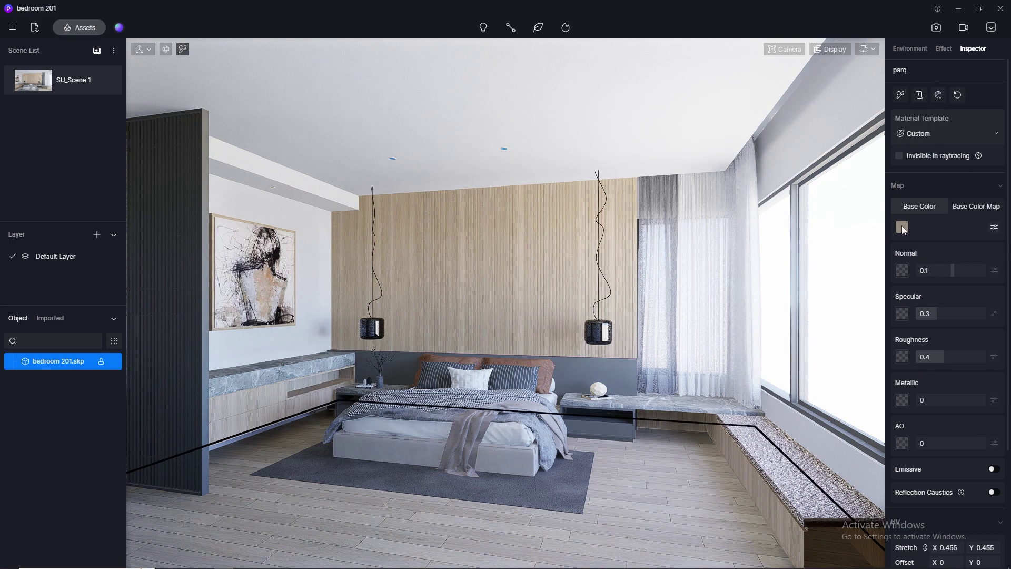
{"action": "left_click", "coordinate": [902, 270]}
{"action": "left_click", "coordinate": [925, 346]}
{"action": "double_click", "coordinate": [940, 313]}
{"action": "key", "text": "Return"}
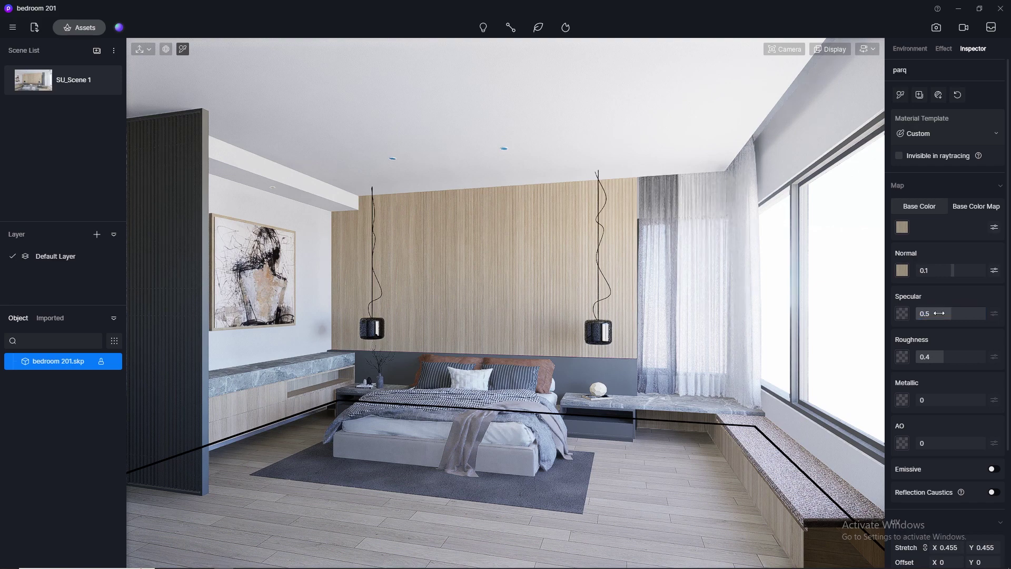
{"action": "key", "text": "Return"}
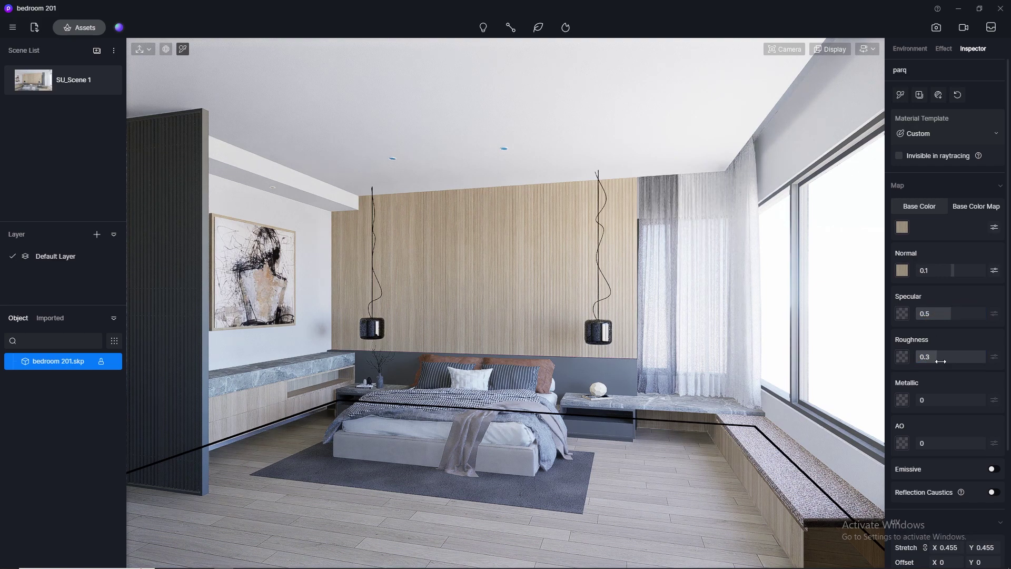
Copy the wood veneer wall's base color map into its normal slot and set specular to 0.5 and roughness to 0.3.
{"action": "left_click", "coordinate": [476, 255]}
{"action": "left_click", "coordinate": [904, 228]}
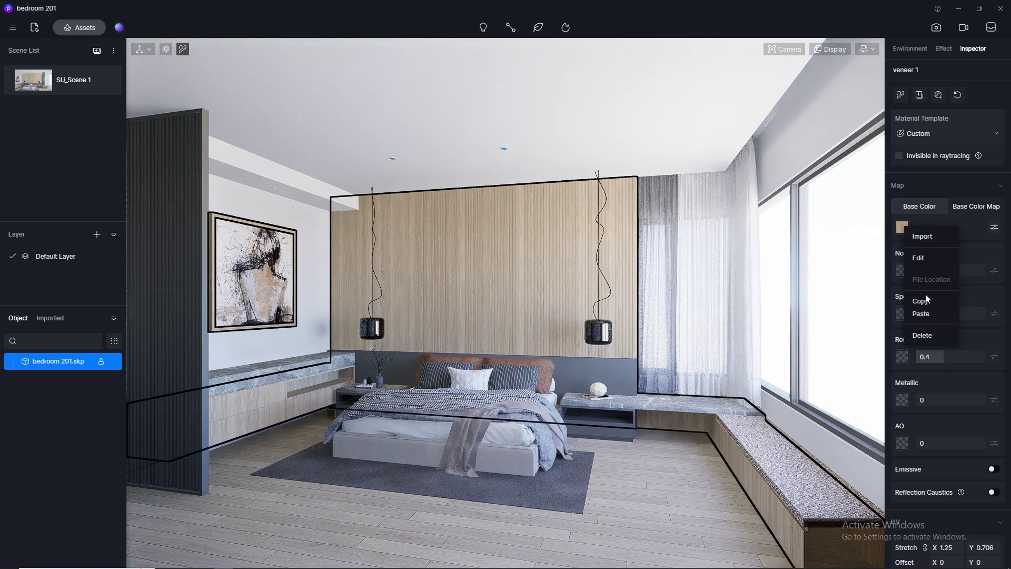
{"action": "left_click", "coordinate": [922, 298]}
{"action": "left_click", "coordinate": [902, 270]}
{"action": "left_click", "coordinate": [922, 356]}
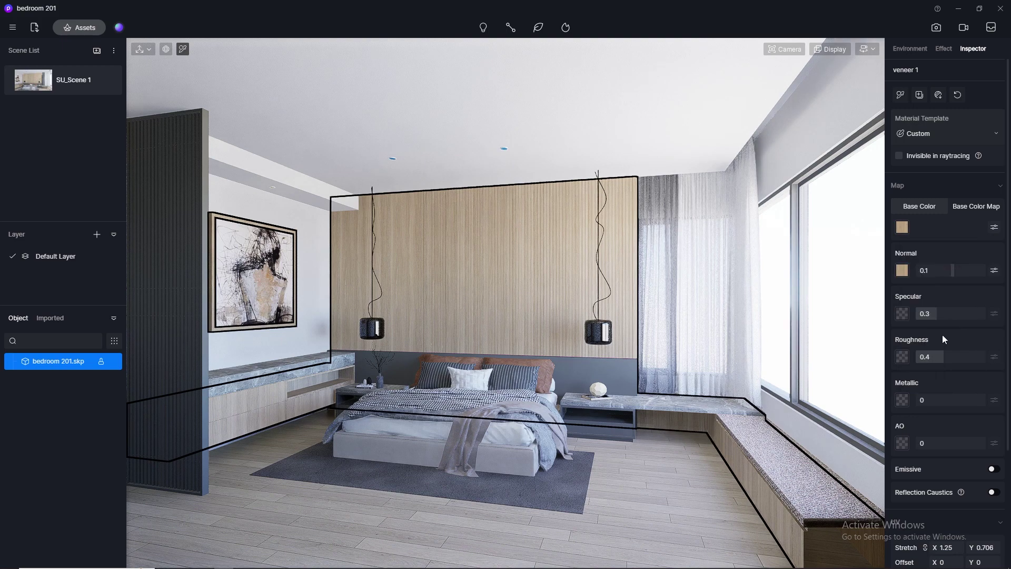
{"action": "left_click", "coordinate": [949, 313]}
{"action": "type", "text": "0.5"}
{"action": "key", "text": "Return"}
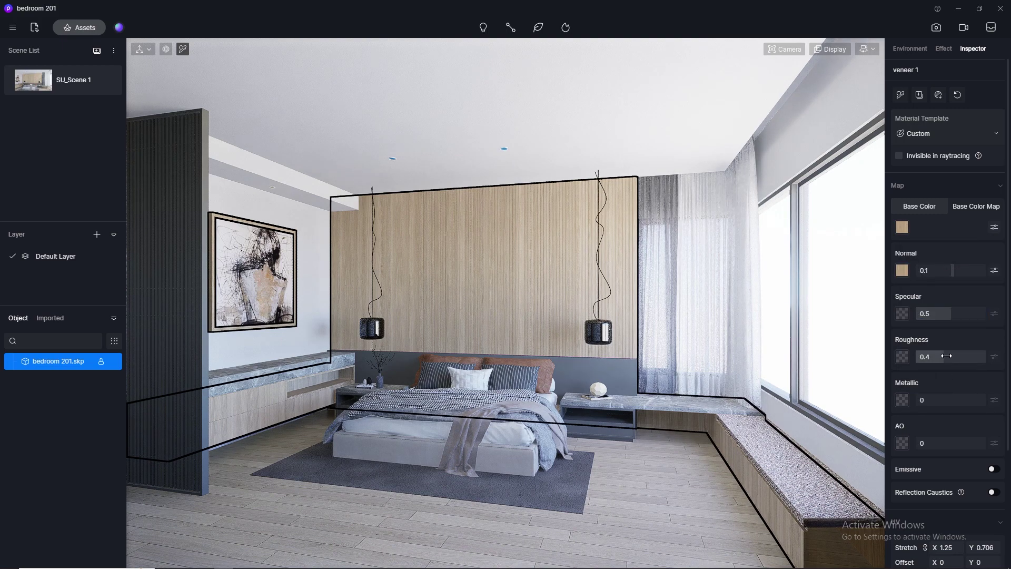
{"action": "type", "text": "0.3"}
{"action": "key", "text": "Return"}
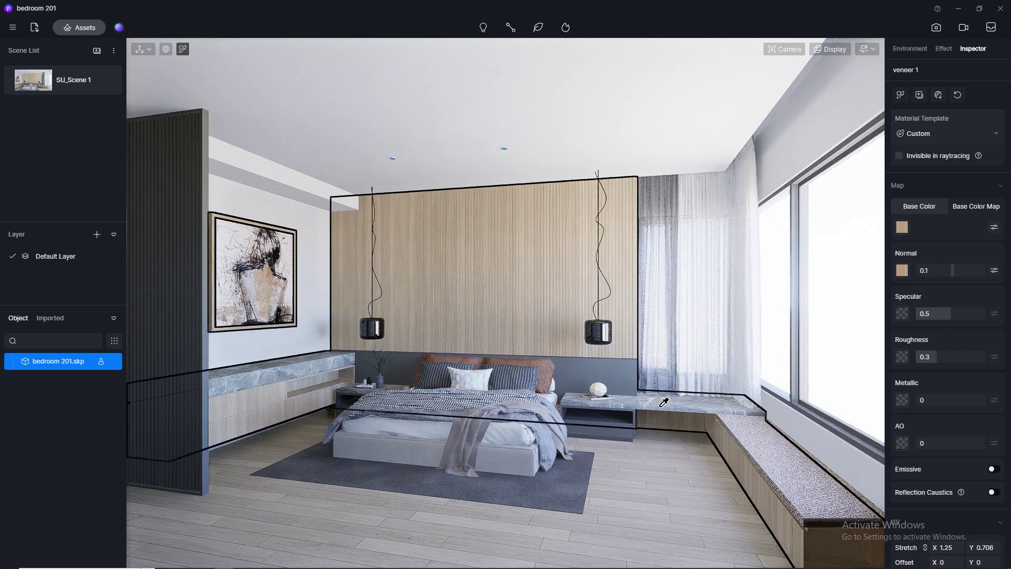
Set the marble countertop material's normal to 0, specular to 0.5 and roughness to 0.1.
{"action": "left_click", "coordinate": [267, 372]}
{"action": "type", "text": "0"}
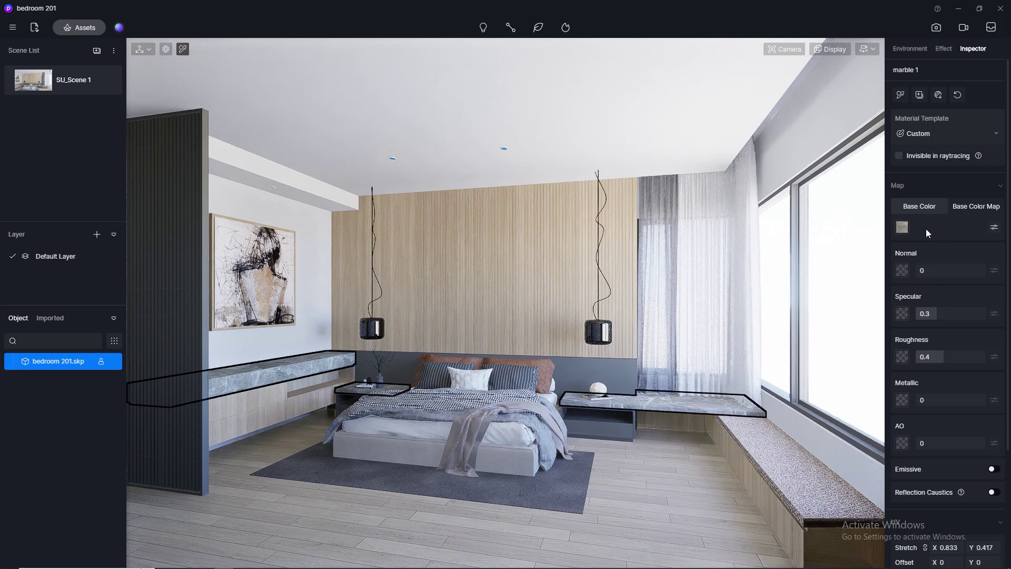
{"action": "left_click", "coordinate": [931, 313]}
{"action": "type", "text": "0.5"}
{"action": "left_click", "coordinate": [939, 357]}
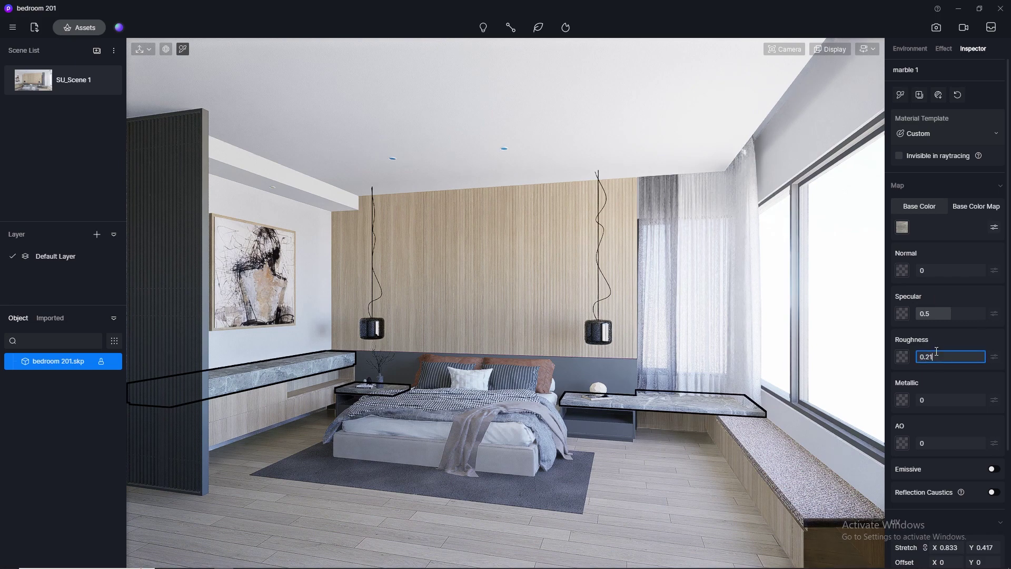
{"action": "key", "text": "Return"}
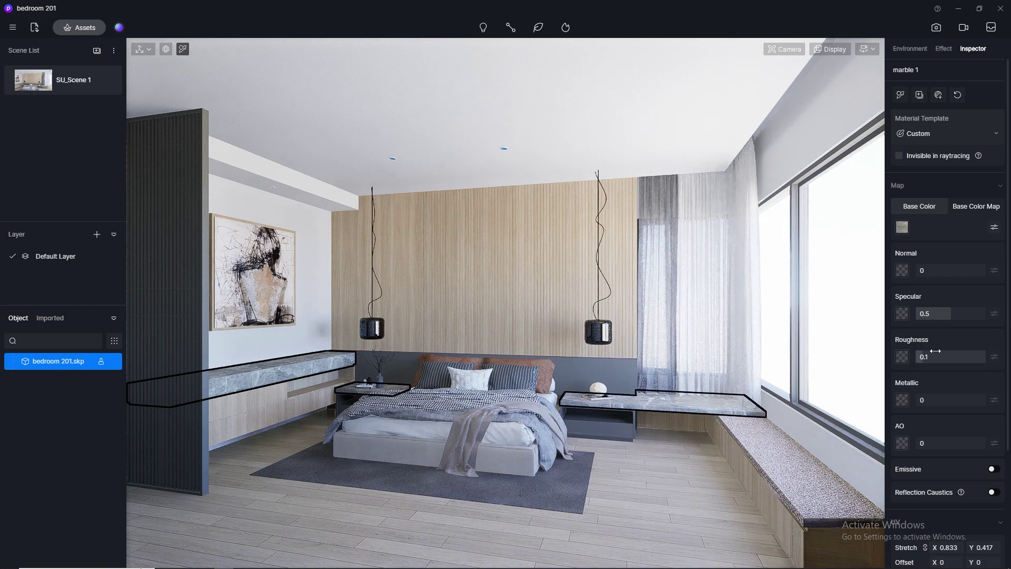
Set the grey duco headboard panel's specular to 0.5 and roughness to 0.3.
{"action": "left_click", "coordinate": [628, 372]}
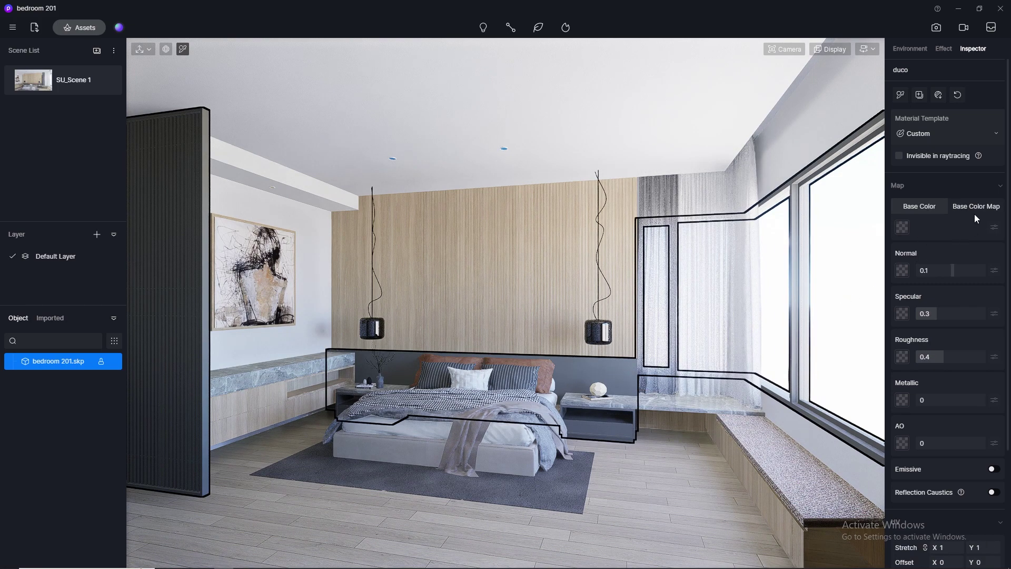
{"action": "left_click", "coordinate": [925, 207]}
{"action": "left_click_drag", "start_coordinate": [935, 308], "coordinate": [920, 270]}
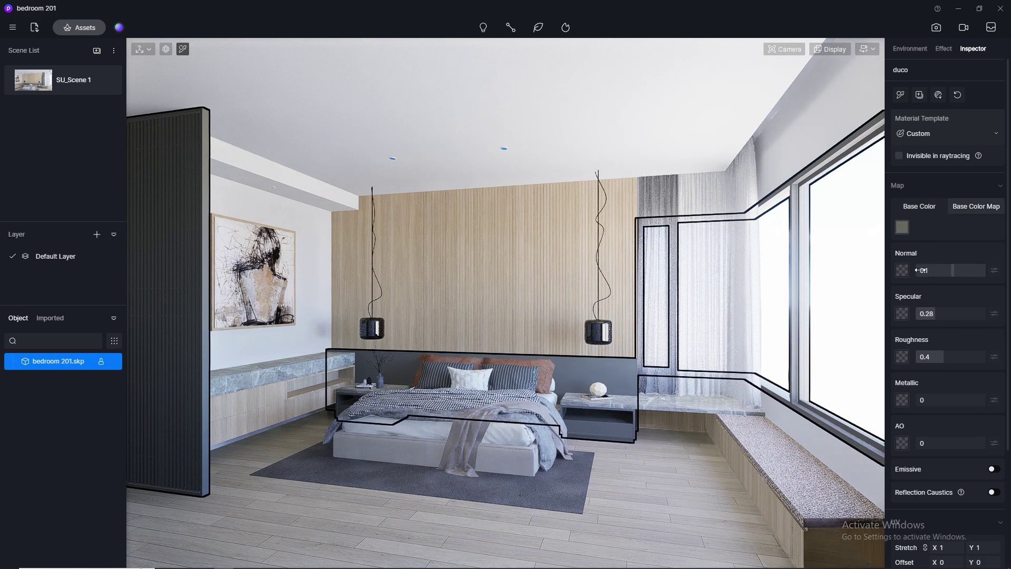
{"action": "type", "text": "0.5"}
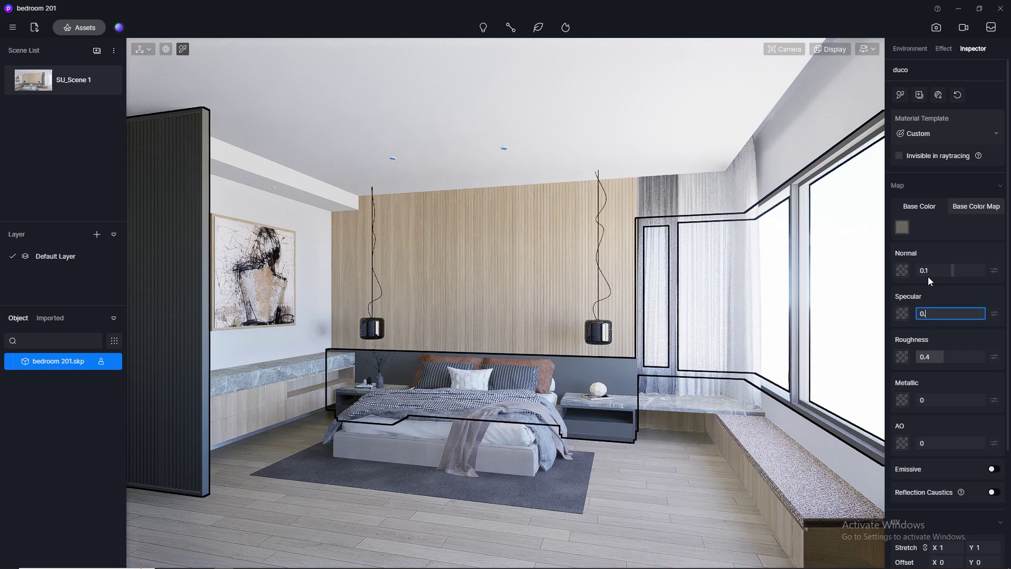
{"action": "key", "text": "Return"}
{"action": "left_click", "coordinate": [926, 356]}
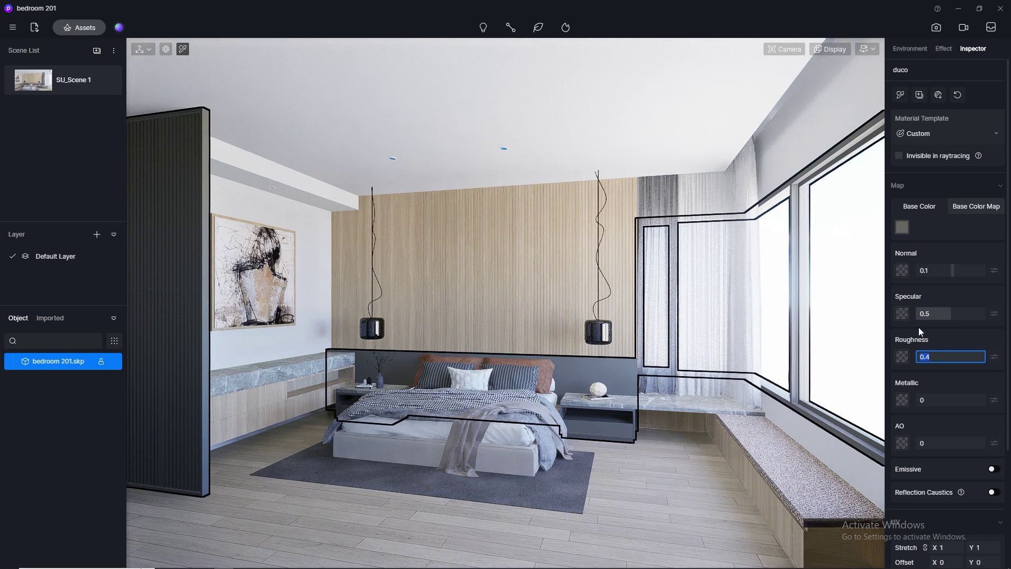
{"action": "type", "text": "0.3"}
{"action": "key", "text": "Return"}
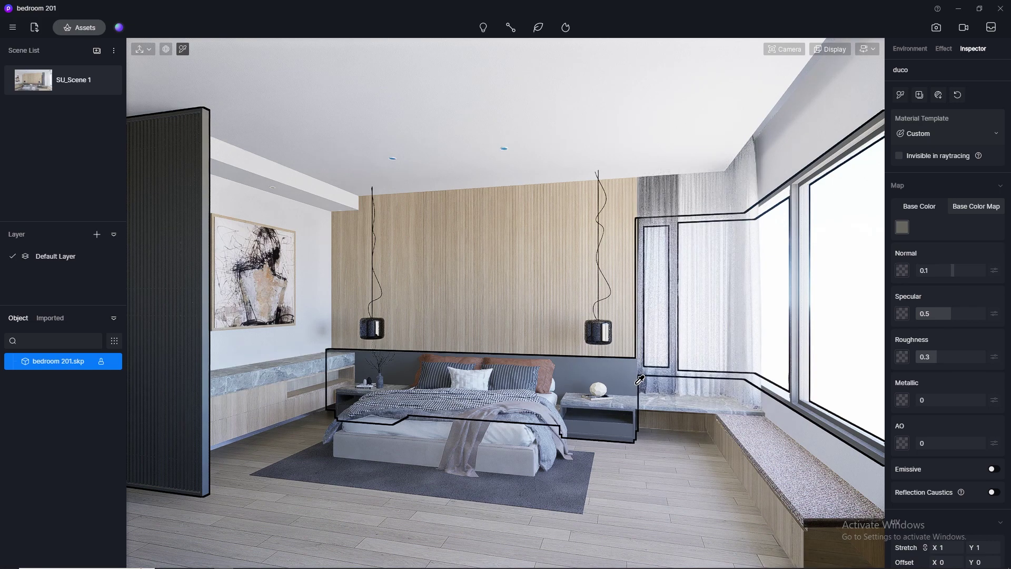
Copy the white plaster wall's base color map into its normal slot and set roughness to 0.8.
{"action": "left_click", "coordinate": [325, 283]}
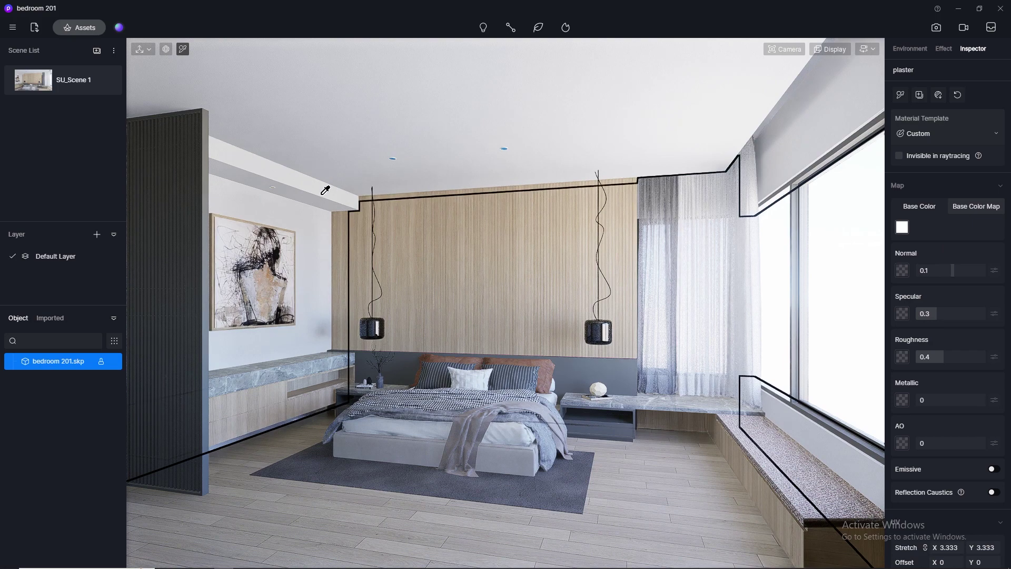
{"action": "left_click", "coordinate": [934, 206]}
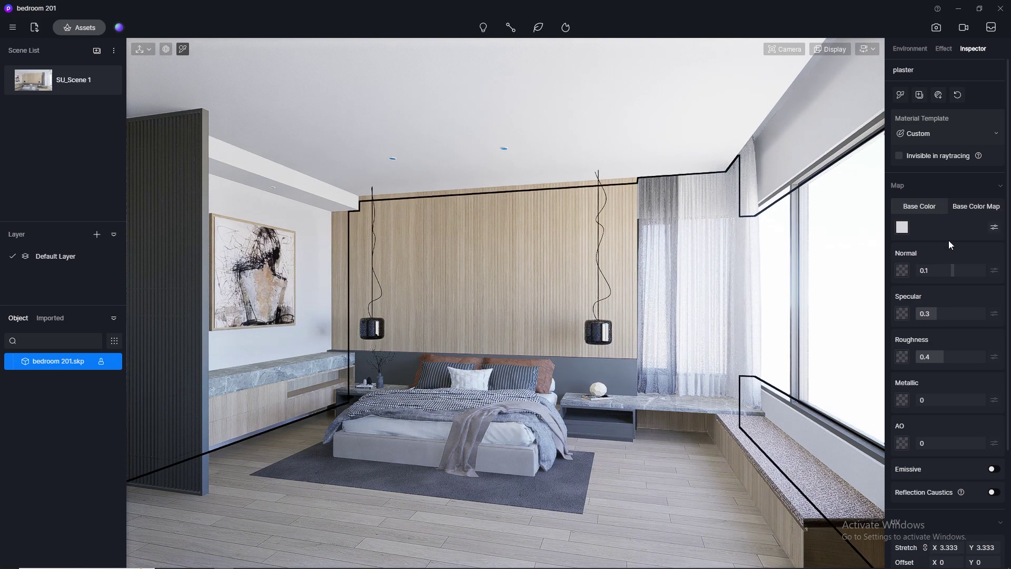
{"action": "right_click", "coordinate": [902, 227]}
{"action": "right_click", "coordinate": [907, 271]}
{"action": "left_click", "coordinate": [922, 353]}
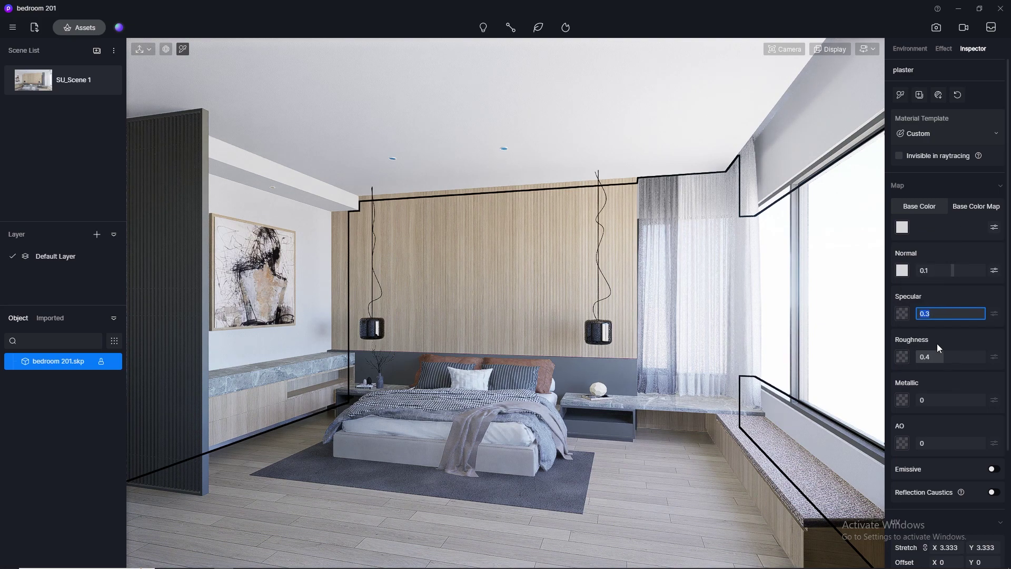
{"action": "type", "text": "0.8"}
{"action": "key", "text": "Return"}
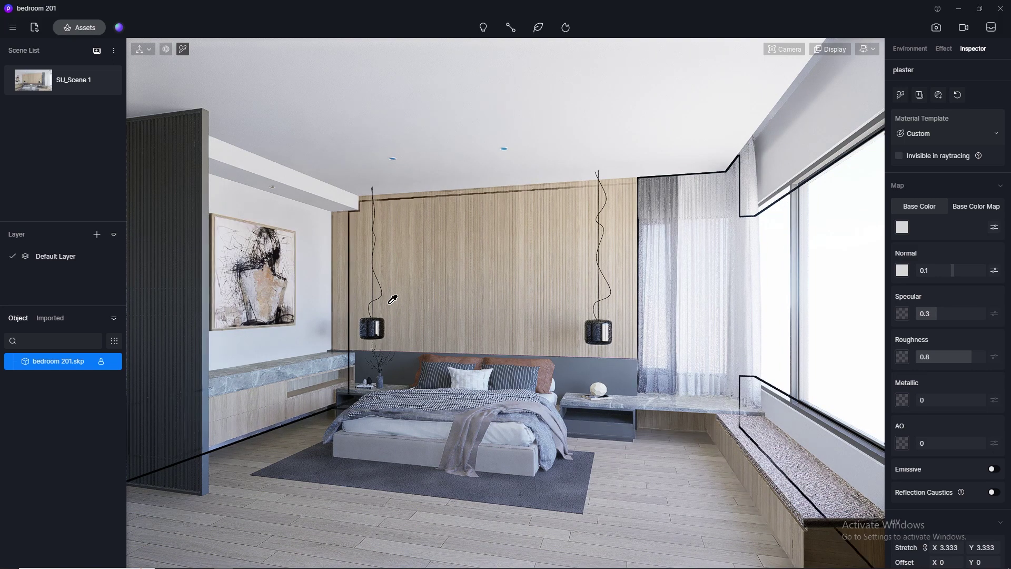
Copy the wall artwork's base color image into its normal slot and set specular to 0.5 and roughness to 0.3.
{"action": "left_click", "coordinate": [263, 397]}
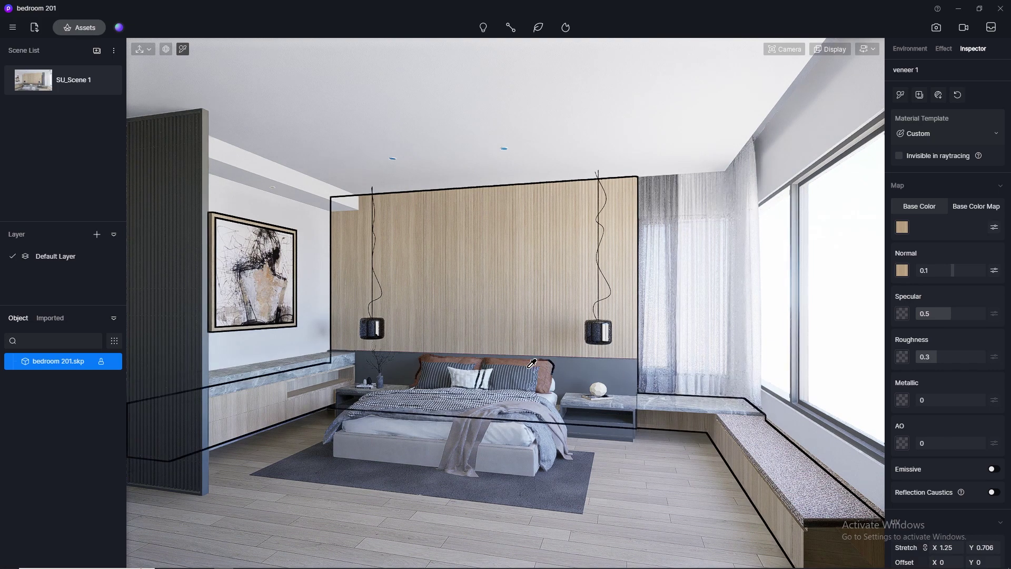
{"action": "scroll", "coordinate": [522, 328], "scroll_direction": "up", "scroll_amount": 2}
{"action": "left_click", "coordinate": [255, 279]}
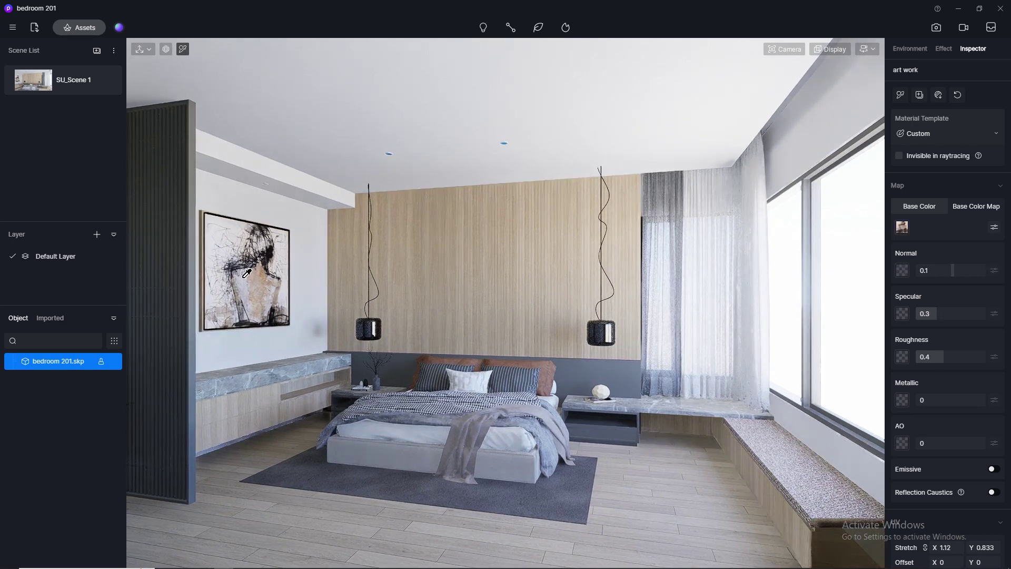
{"action": "right_click", "coordinate": [908, 225]}
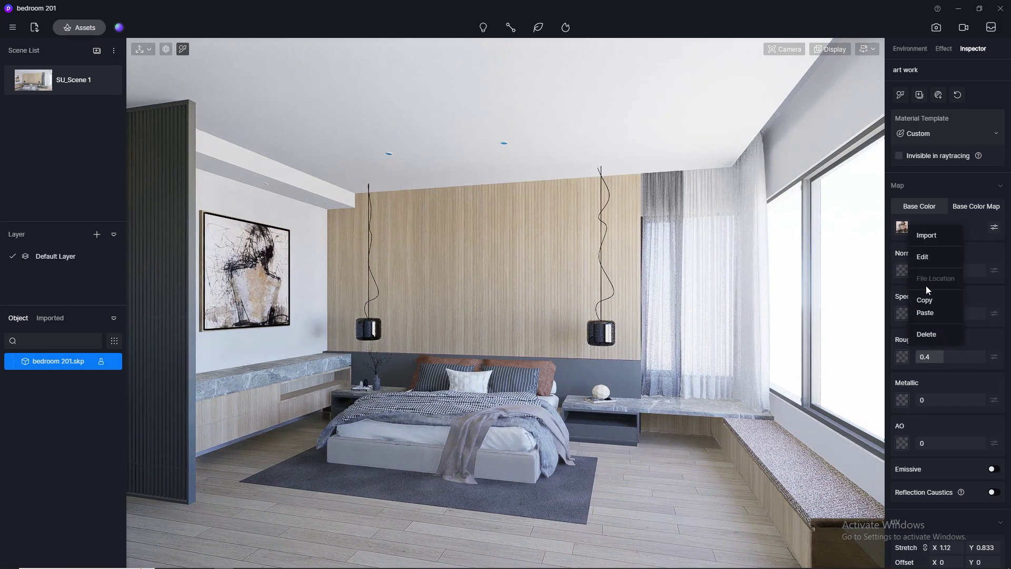
{"action": "left_click", "coordinate": [926, 304]}
{"action": "right_click", "coordinate": [903, 268]}
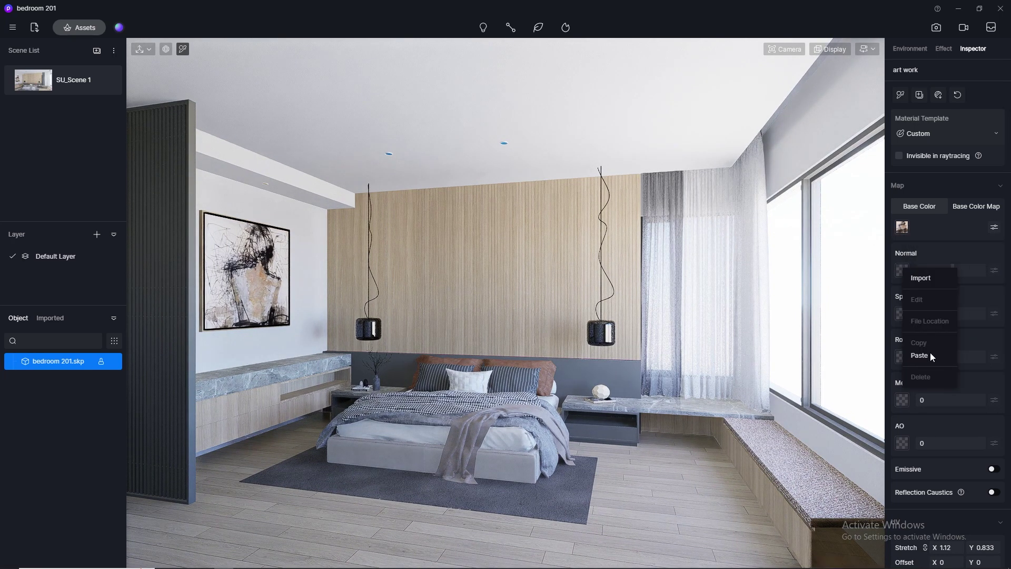
{"action": "left_click", "coordinate": [928, 354]}
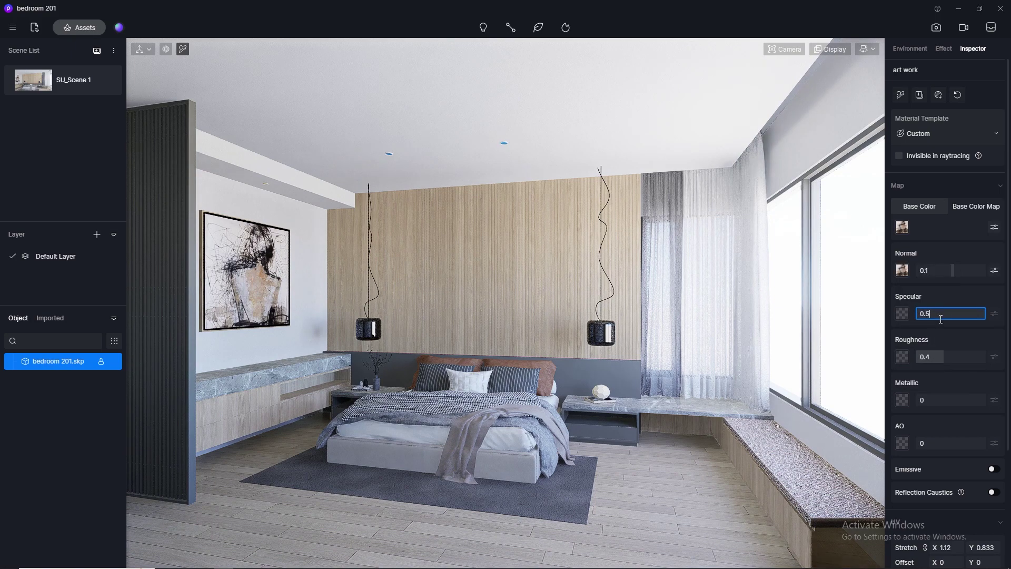
{"action": "left_click", "coordinate": [938, 356]}
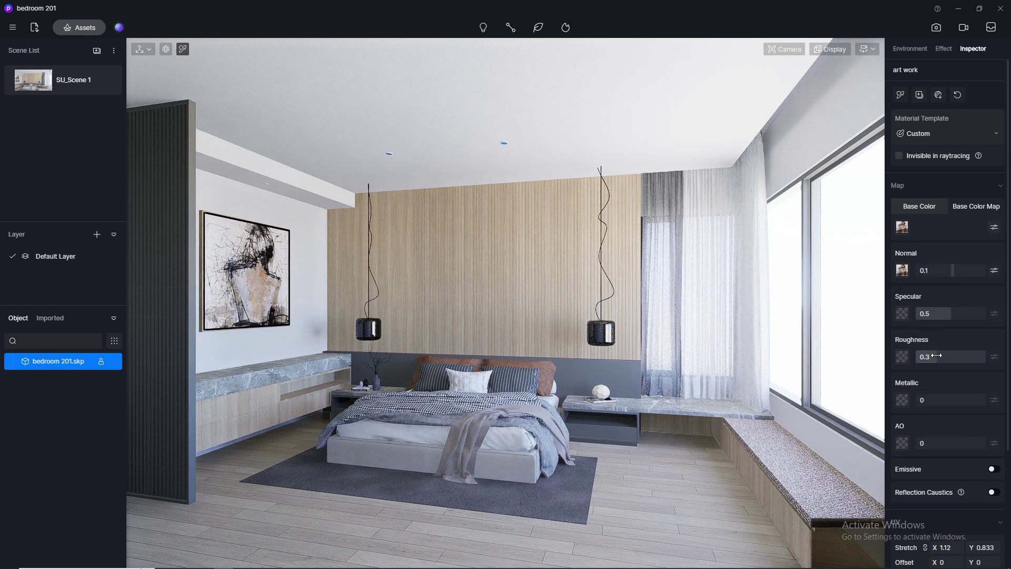
Switch the viewport navigation from Fly to Orbit.
{"action": "left_click", "coordinate": [652, 111]}
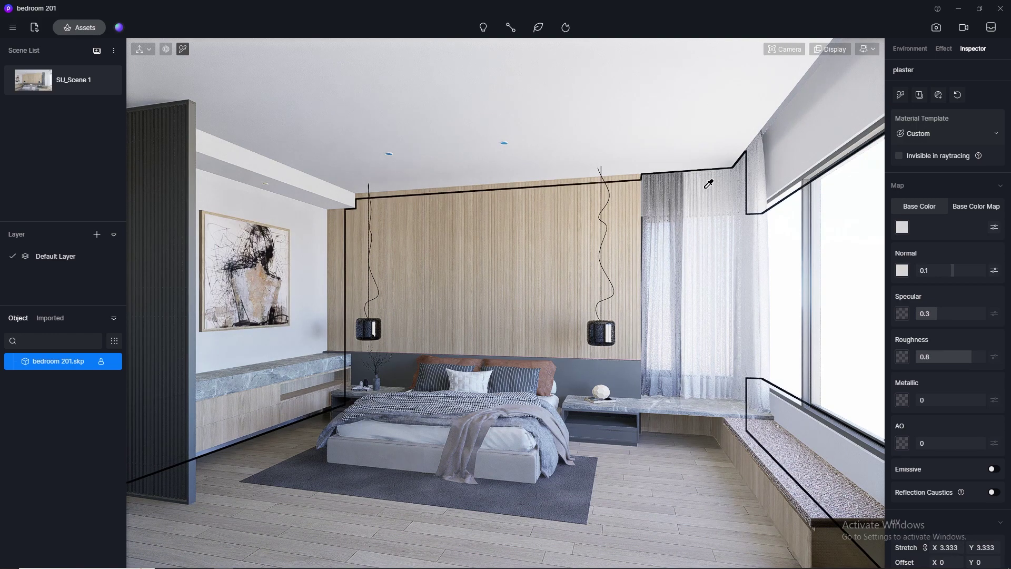
{"action": "scroll", "coordinate": [709, 183], "scroll_direction": "up", "scroll_amount": 3}
{"action": "left_click", "coordinate": [872, 50]}
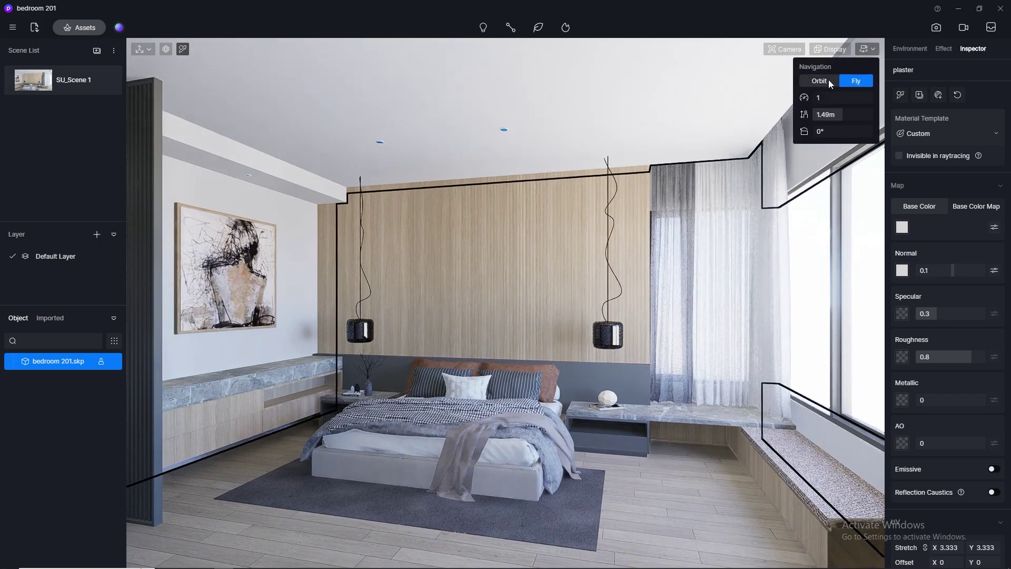
{"action": "left_click", "coordinate": [784, 49]}
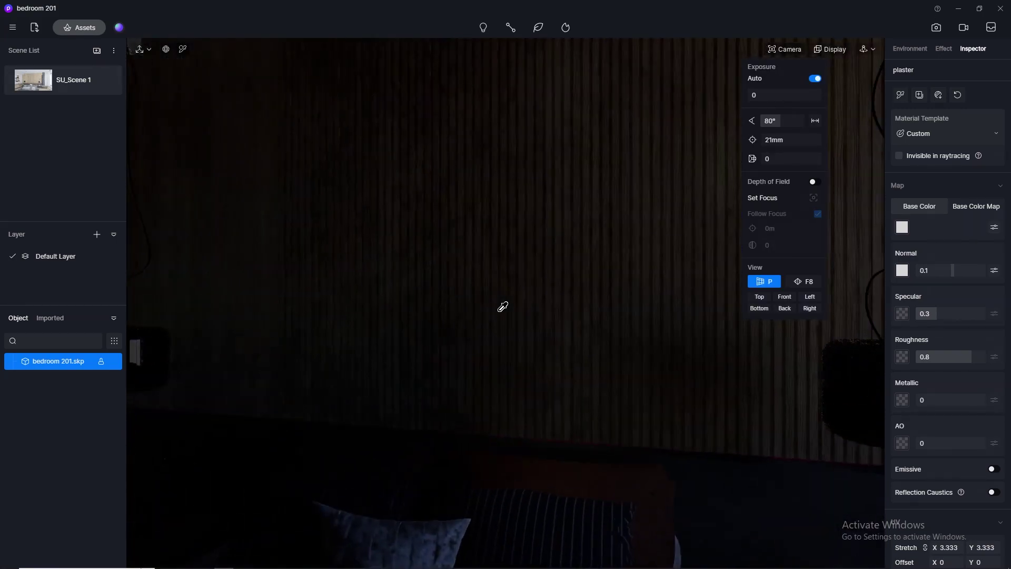
Apply the Solid Cotton and Linen fabric material to the cushion of the bench beneath the window.
{"action": "scroll", "coordinate": [439, 291], "scroll_direction": "down", "scroll_amount": 3}
{"action": "right_click_drag", "start_coordinate": [463, 377], "coordinate": [526, 304]}
{"action": "key", "text": "super"}
{"action": "key", "text": "super"}
{"action": "scroll", "coordinate": [511, 347], "scroll_direction": "up", "scroll_amount": 3}
{"action": "right_click_drag", "start_coordinate": [485, 497], "coordinate": [237, 432]}
{"action": "right_click_drag", "start_coordinate": [609, 399], "coordinate": [345, 409]}
{"action": "left_click", "coordinate": [95, 28]}
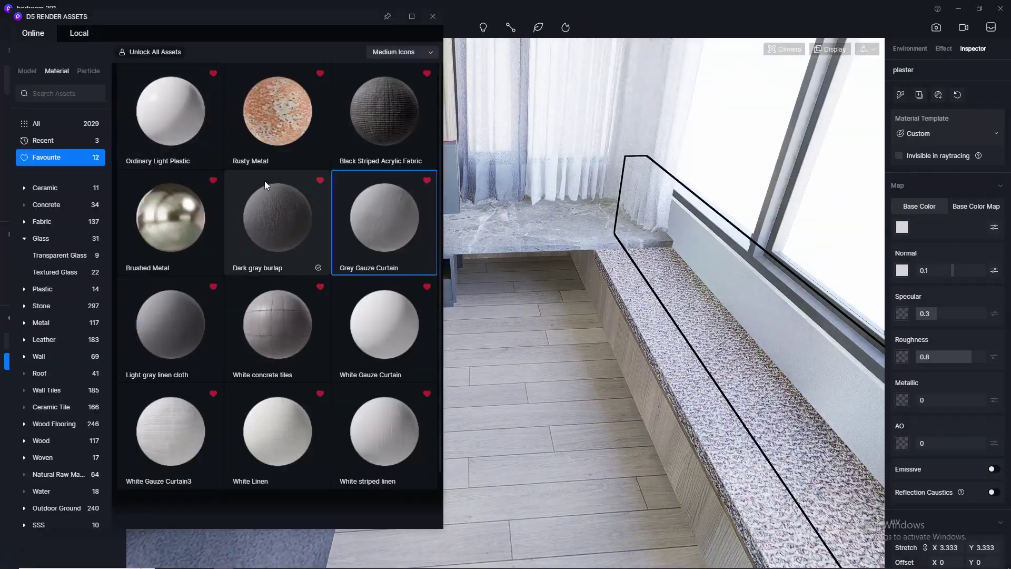
{"action": "left_click", "coordinate": [56, 221]}
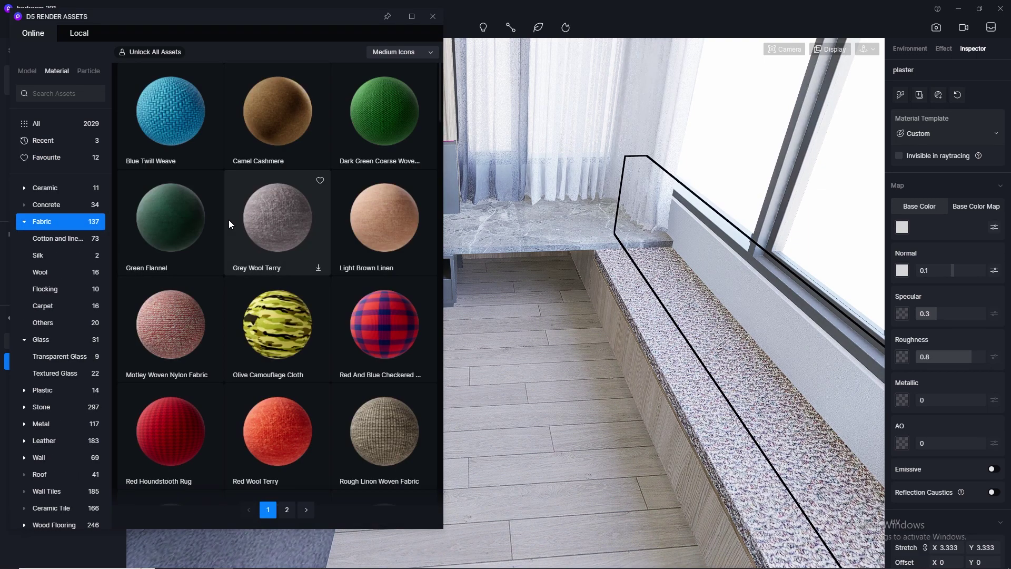
{"action": "scroll", "coordinate": [228, 219], "scroll_direction": "down", "scroll_amount": 4}
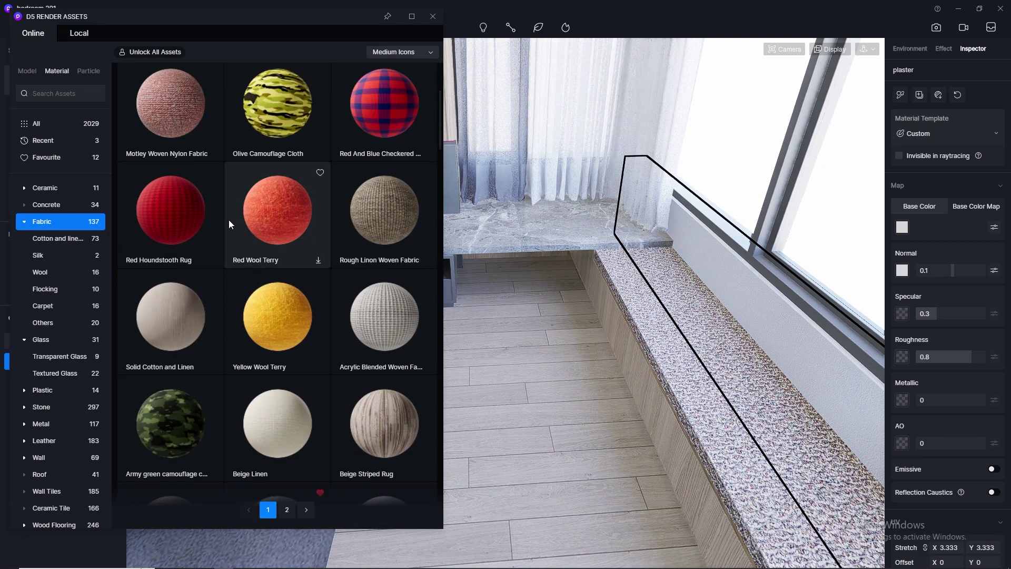
{"action": "scroll", "coordinate": [228, 220], "scroll_direction": "down", "scroll_amount": 1}
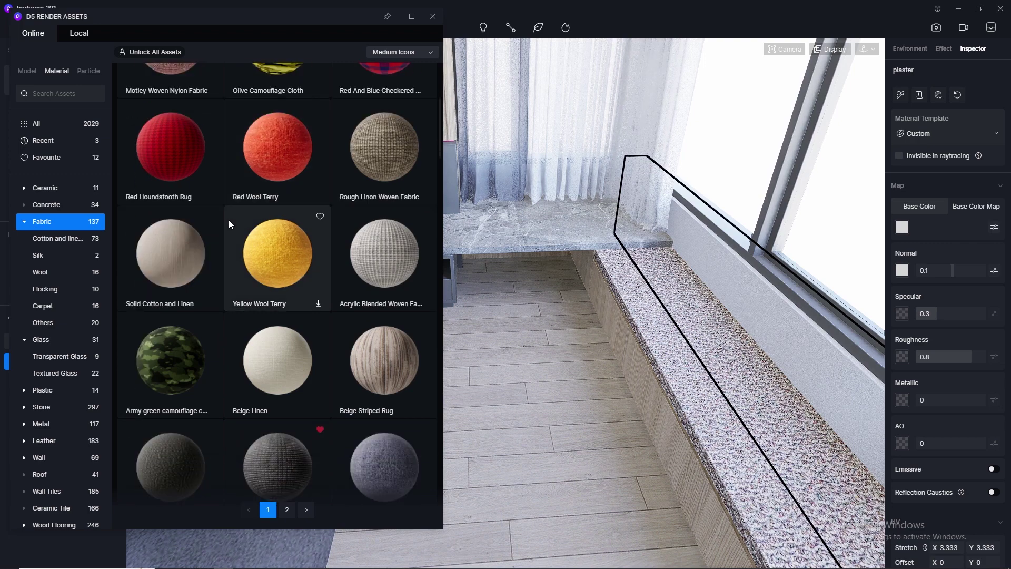
{"action": "left_click_drag", "start_coordinate": [196, 257], "coordinate": [742, 403]}
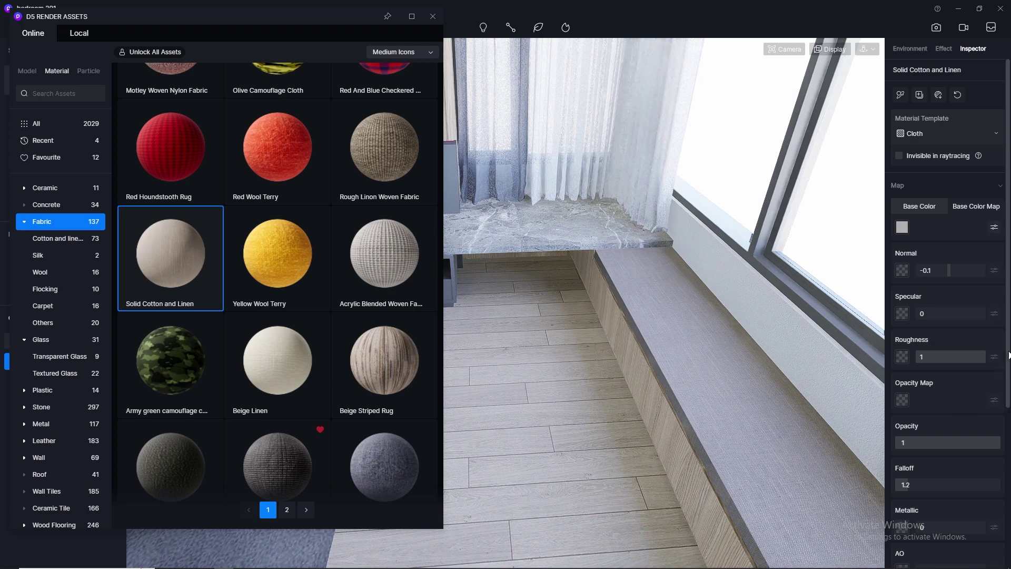
{"action": "scroll", "coordinate": [948, 360], "scroll_direction": "down", "scroll_amount": 5}
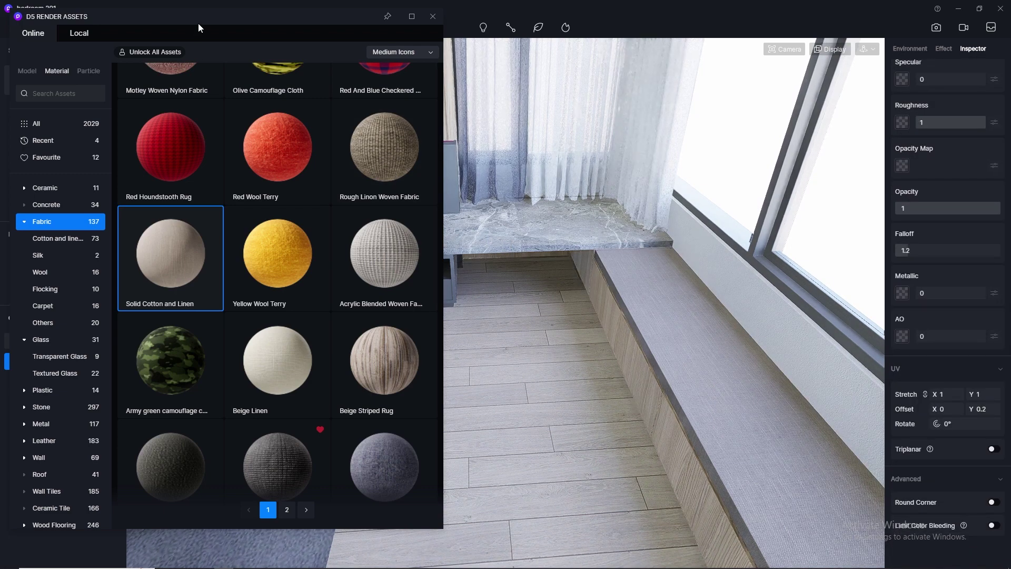
{"action": "left_click_drag", "start_coordinate": [198, 23], "coordinate": [637, 137]}
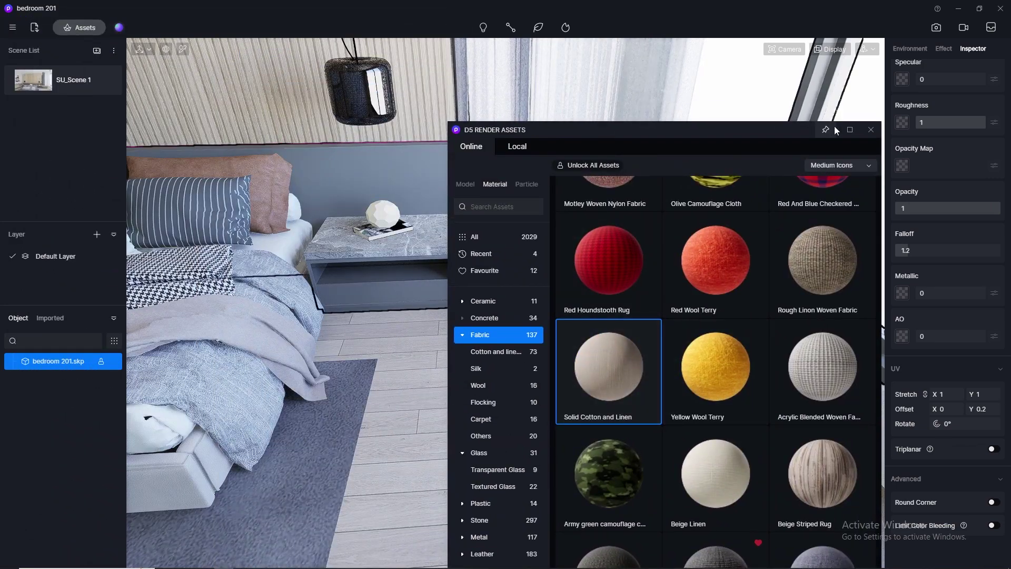
{"action": "left_click", "coordinate": [862, 131]}
Try the Beige Linen fabric material on the bed frame.
{"action": "scroll", "coordinate": [507, 309], "scroll_direction": "up", "scroll_amount": 5}
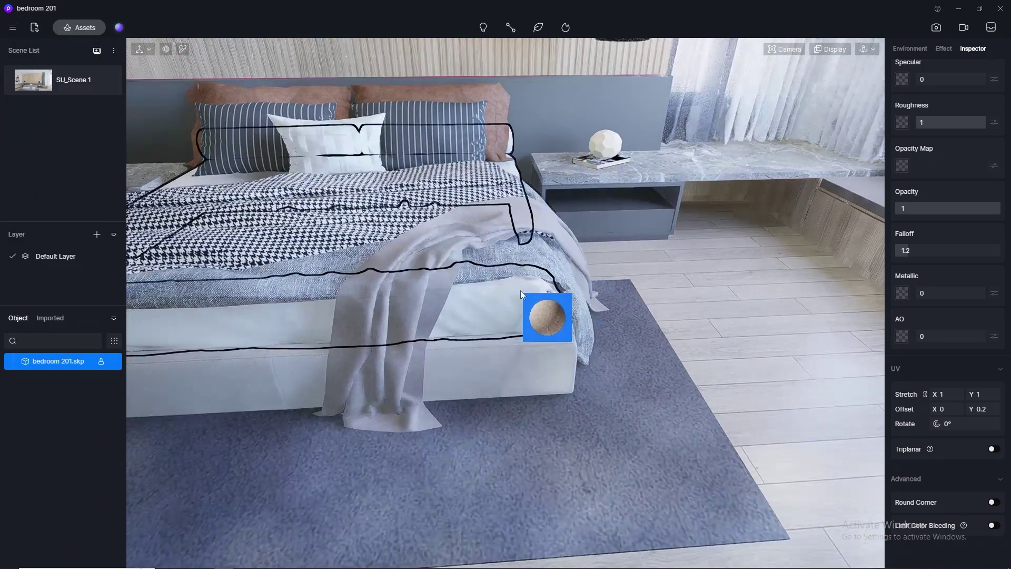
{"action": "scroll", "coordinate": [520, 290], "scroll_direction": "up", "scroll_amount": 2}
{"action": "right_click_drag", "start_coordinate": [520, 290], "coordinate": [190, 169]}
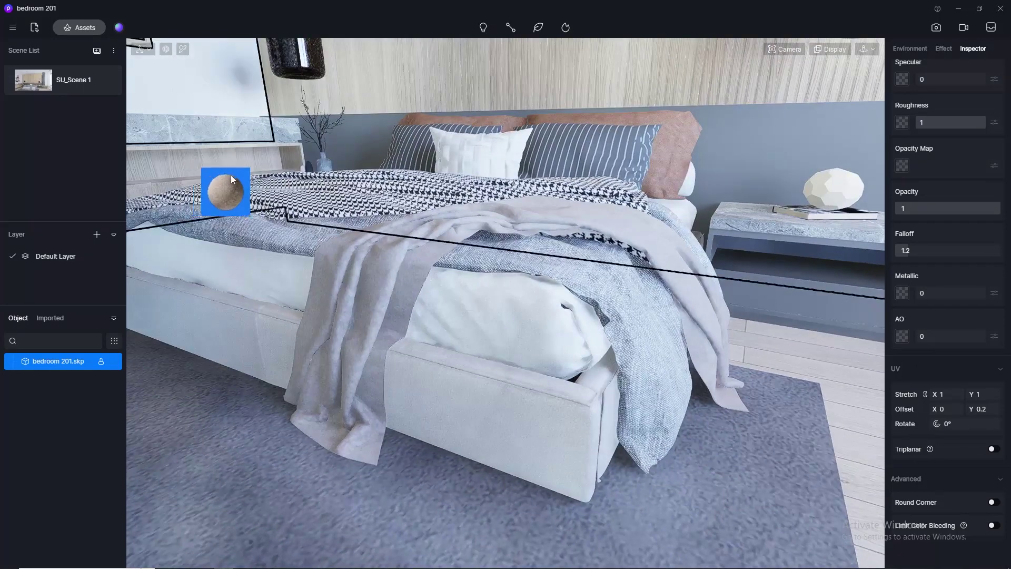
{"action": "left_click", "coordinate": [339, 133]}
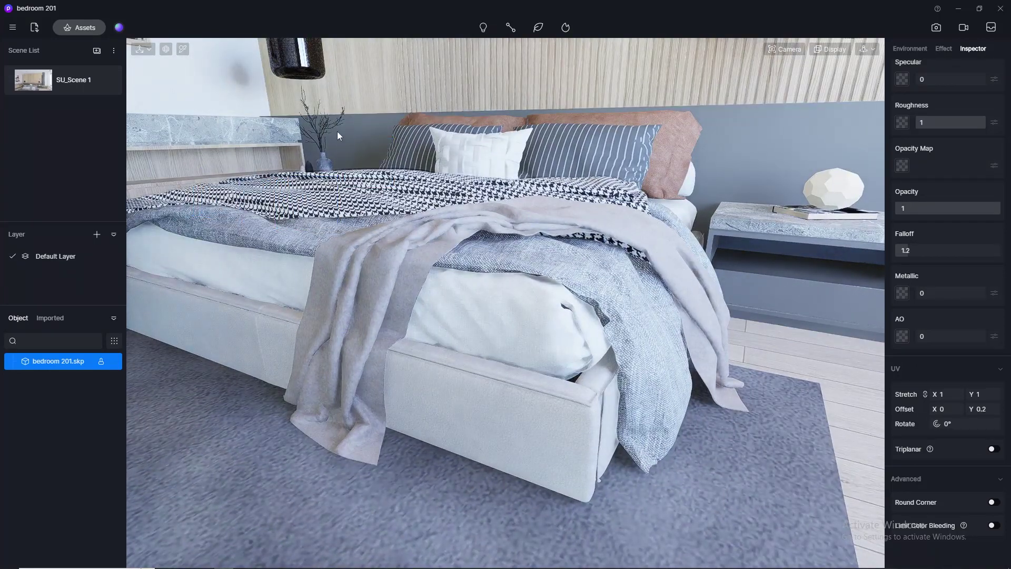
{"action": "left_click", "coordinate": [74, 29]}
{"action": "left_click", "coordinate": [735, 475]}
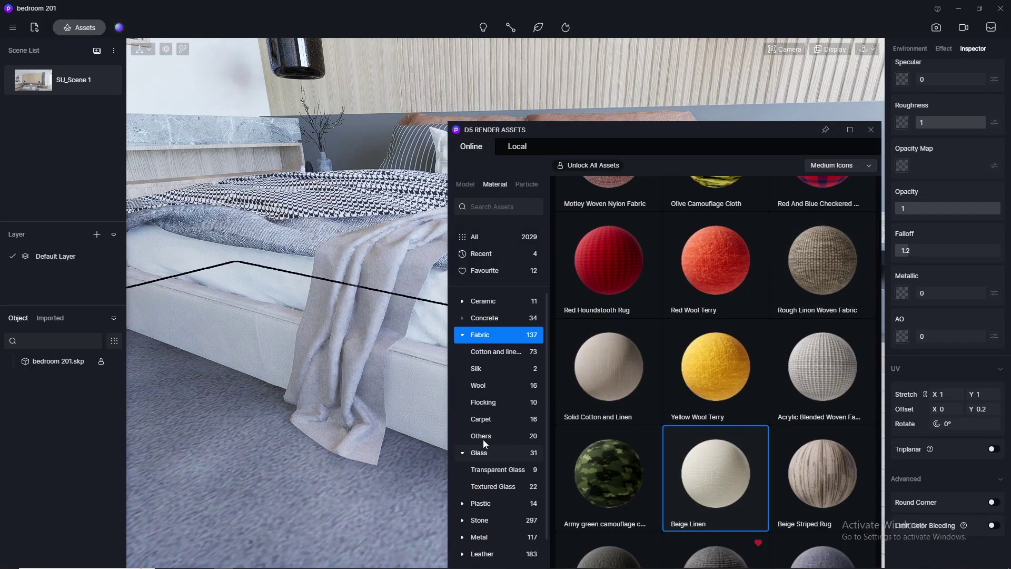
{"action": "left_click", "coordinate": [408, 389]}
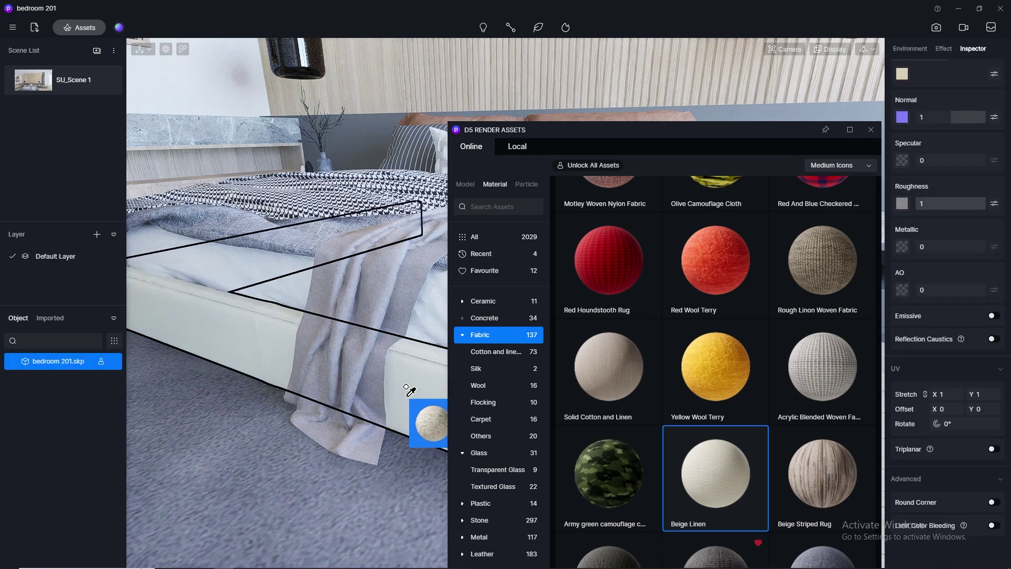
Browse the fabric materials and try Light gray linen cloth on the bed frame.
{"action": "left_click_drag", "start_coordinate": [663, 159], "coordinate": [686, 47]}
{"action": "scroll", "coordinate": [748, 323], "scroll_direction": "down", "scroll_amount": 5}
{"action": "scroll", "coordinate": [748, 323], "scroll_direction": "down", "scroll_amount": 9}
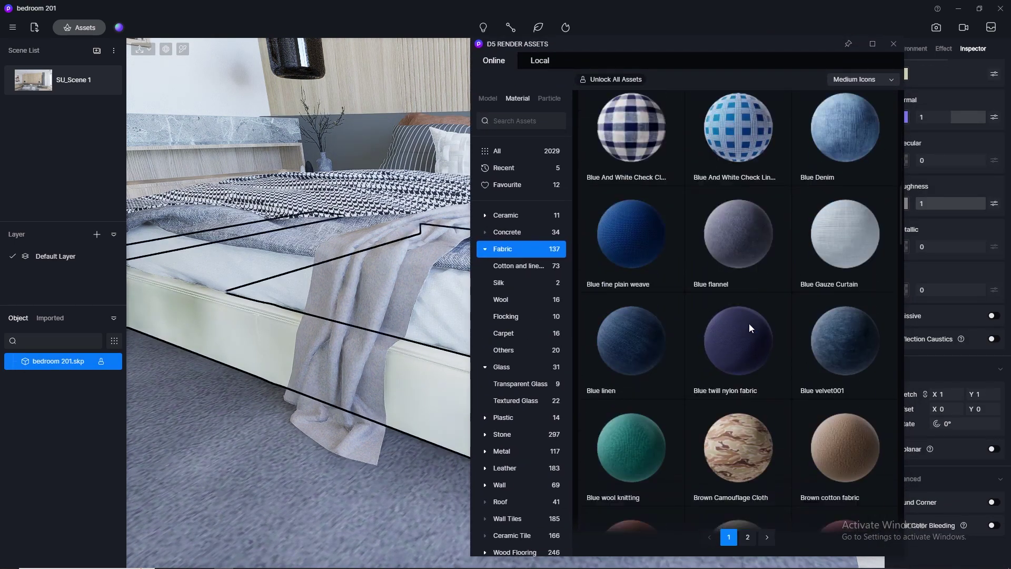
{"action": "scroll", "coordinate": [750, 327], "scroll_direction": "down", "scroll_amount": 15}
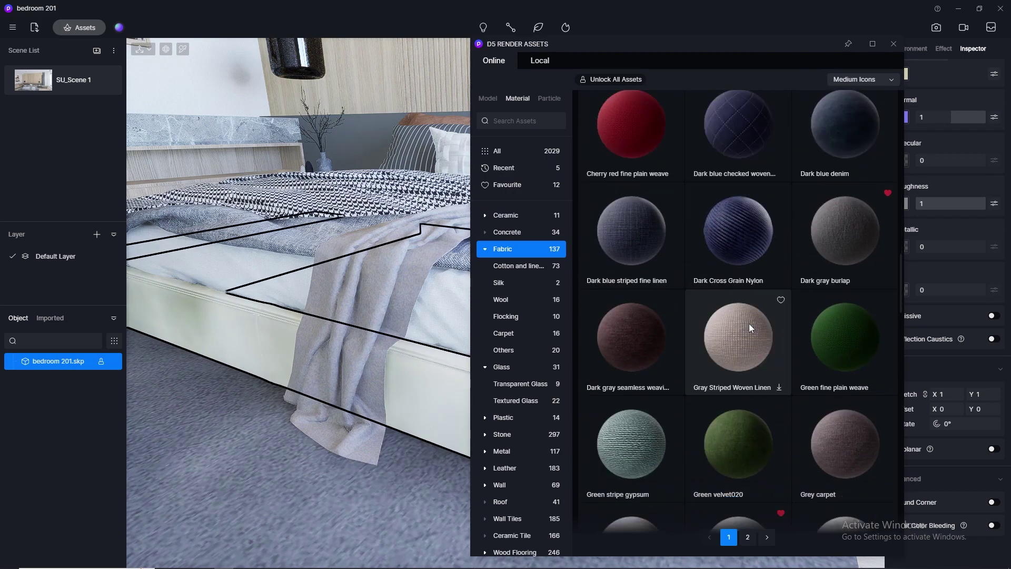
{"action": "scroll", "coordinate": [749, 323], "scroll_direction": "up", "scroll_amount": 1}
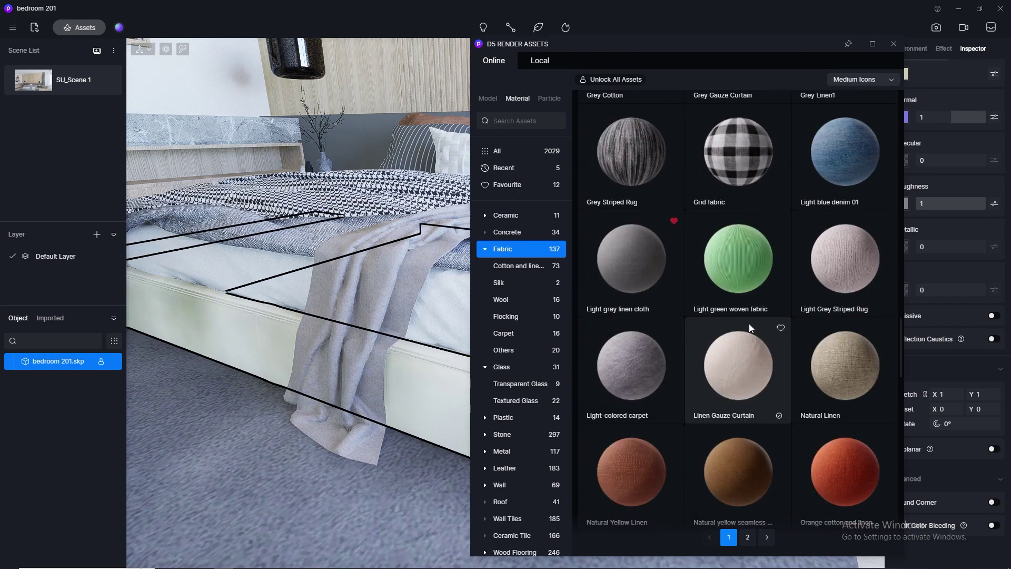
{"action": "left_click_drag", "start_coordinate": [646, 259], "coordinate": [424, 396]}
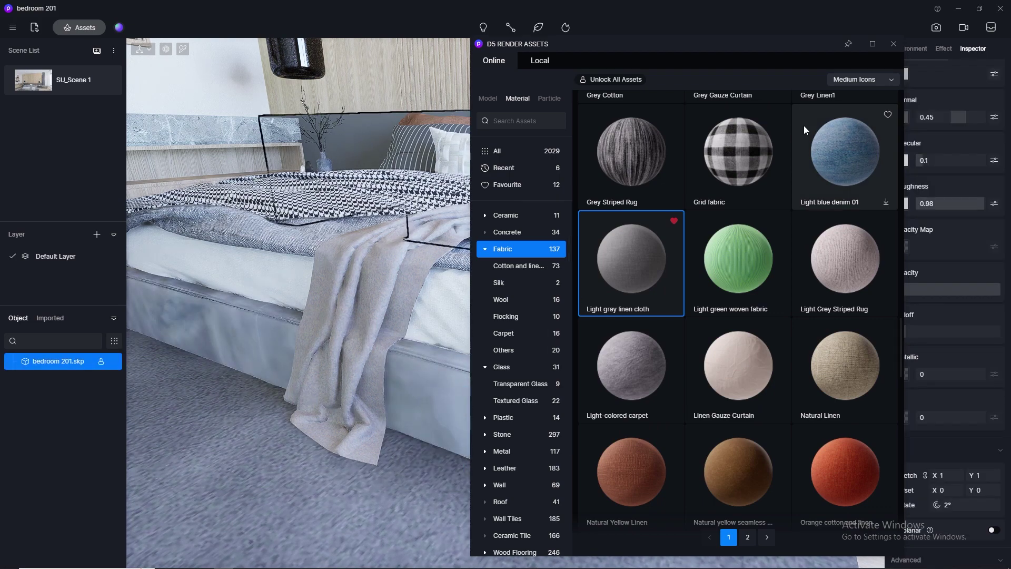
{"action": "left_click", "coordinate": [893, 44]}
Try UV stretch values of 30 and 50 on the bed frame's light gray linen cloth.
{"action": "type", "text": "30"}
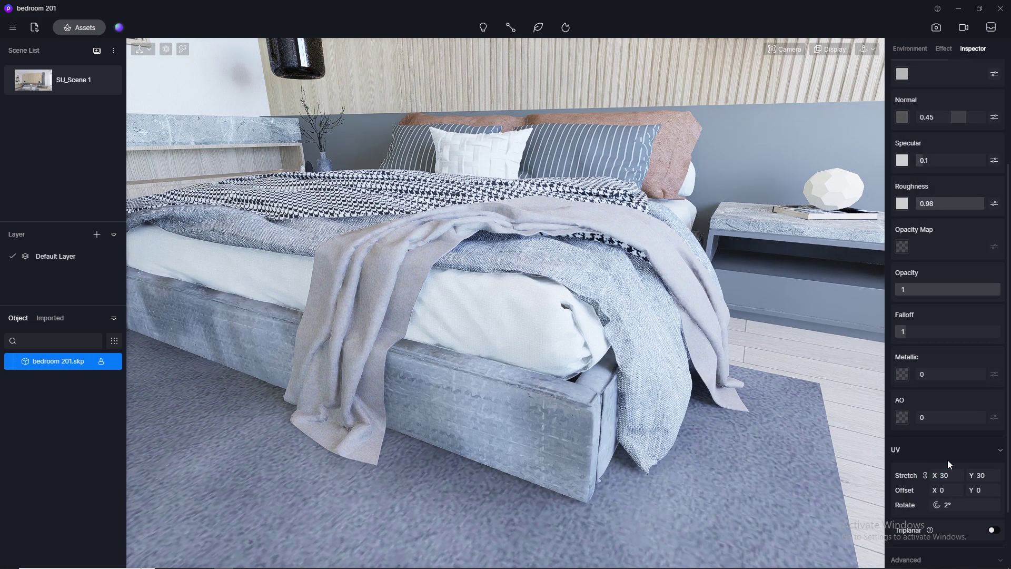
{"action": "left_click", "coordinate": [949, 476]}
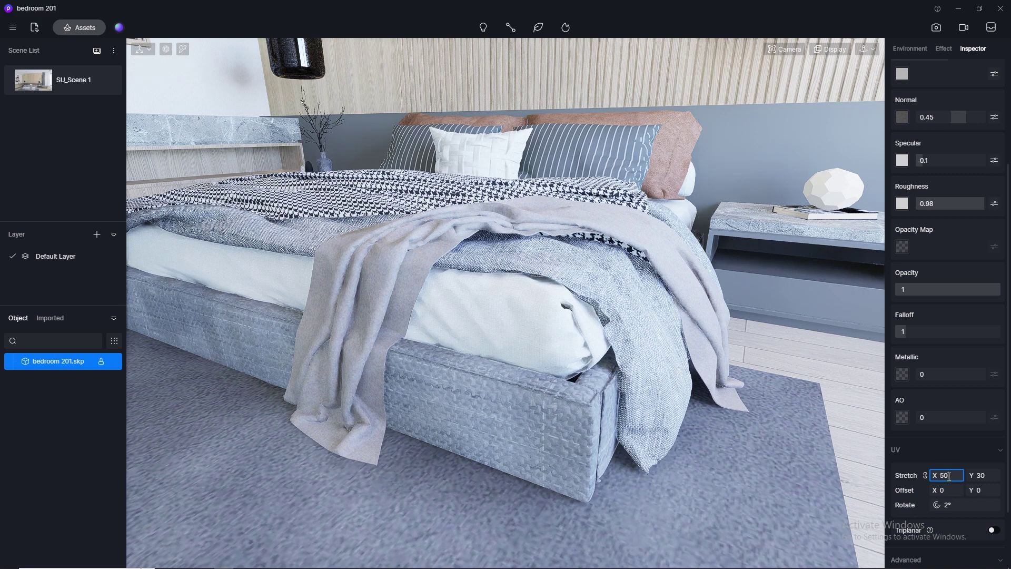
{"action": "type", "text": "50"}
{"action": "key", "text": "Return"}
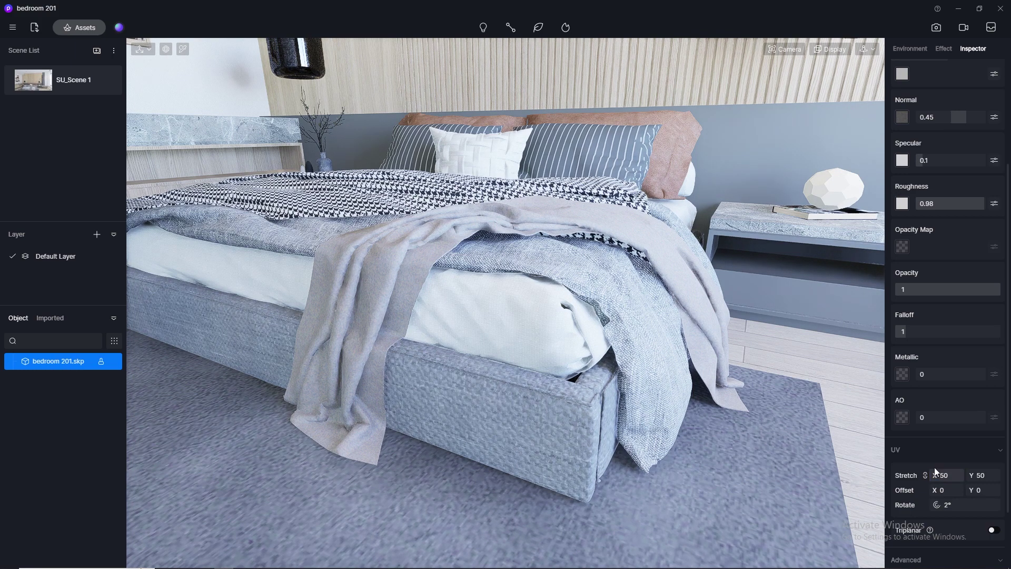
Replace the bed frame's material with Solid Cotton and Linen from the cotton and linen fabrics.
{"action": "left_click", "coordinate": [68, 23]}
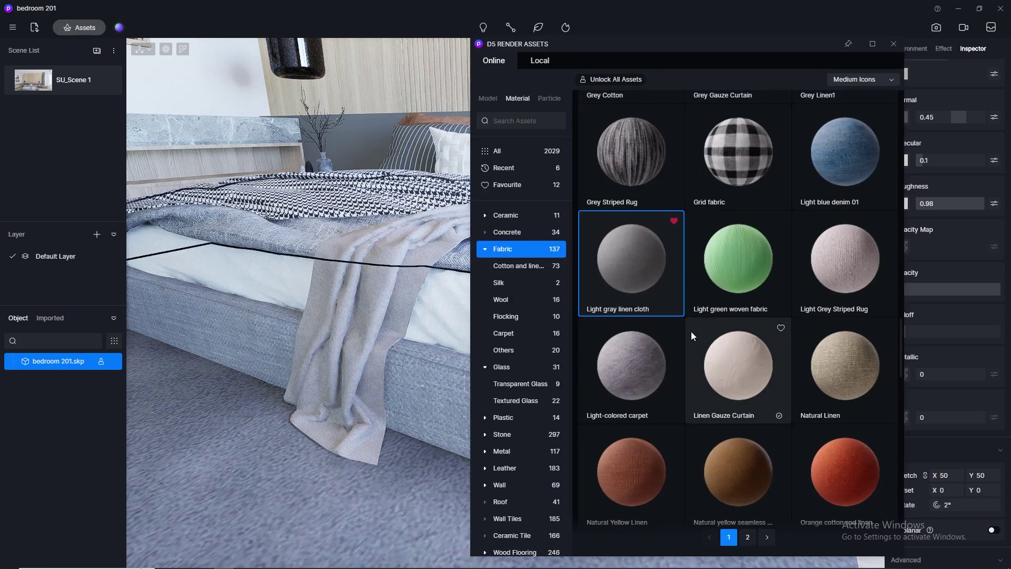
{"action": "scroll", "coordinate": [717, 327], "scroll_direction": "down", "scroll_amount": 10}
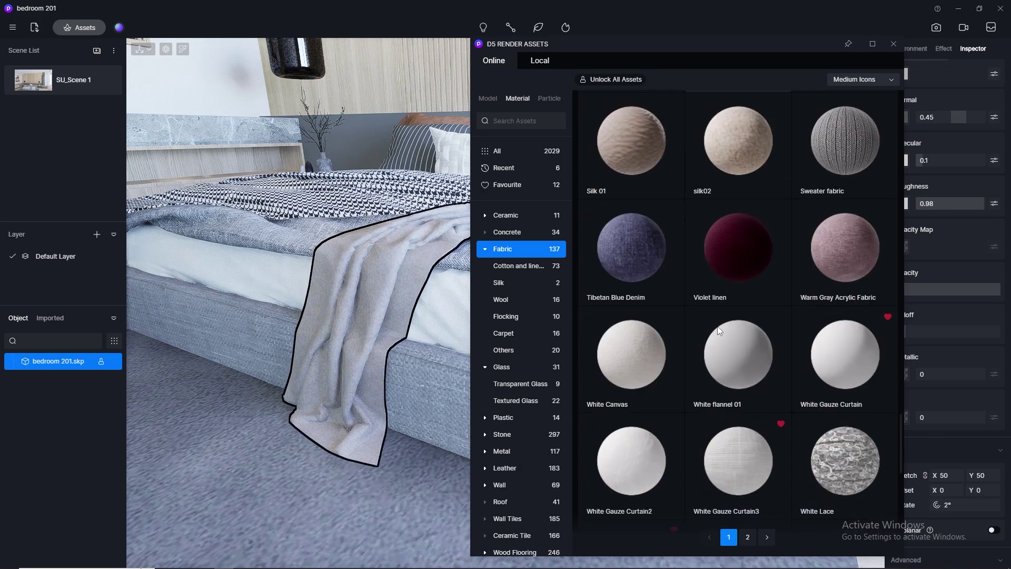
{"action": "scroll", "coordinate": [720, 330], "scroll_direction": "down", "scroll_amount": 7}
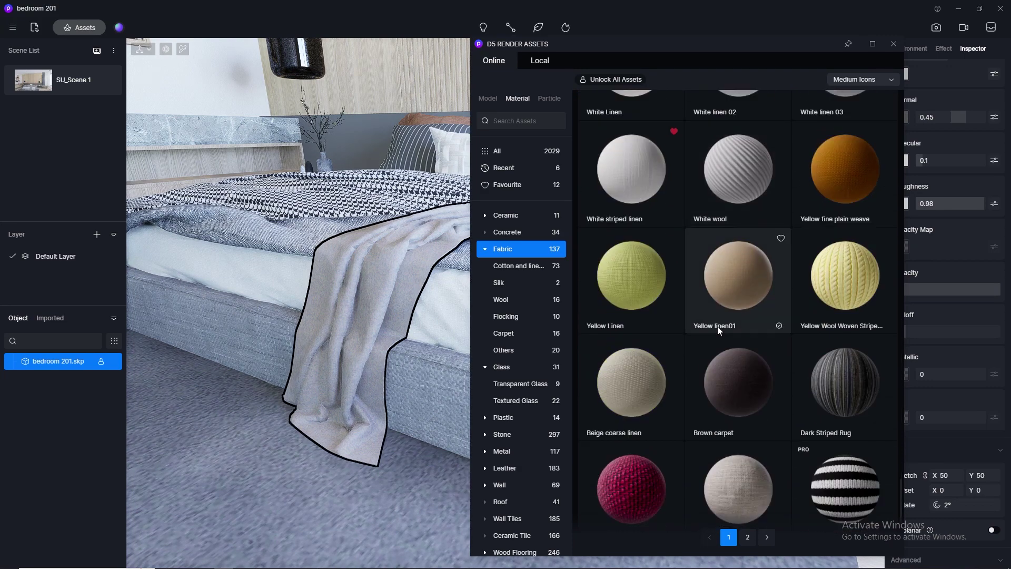
{"action": "scroll", "coordinate": [717, 326], "scroll_direction": "down", "scroll_amount": 1}
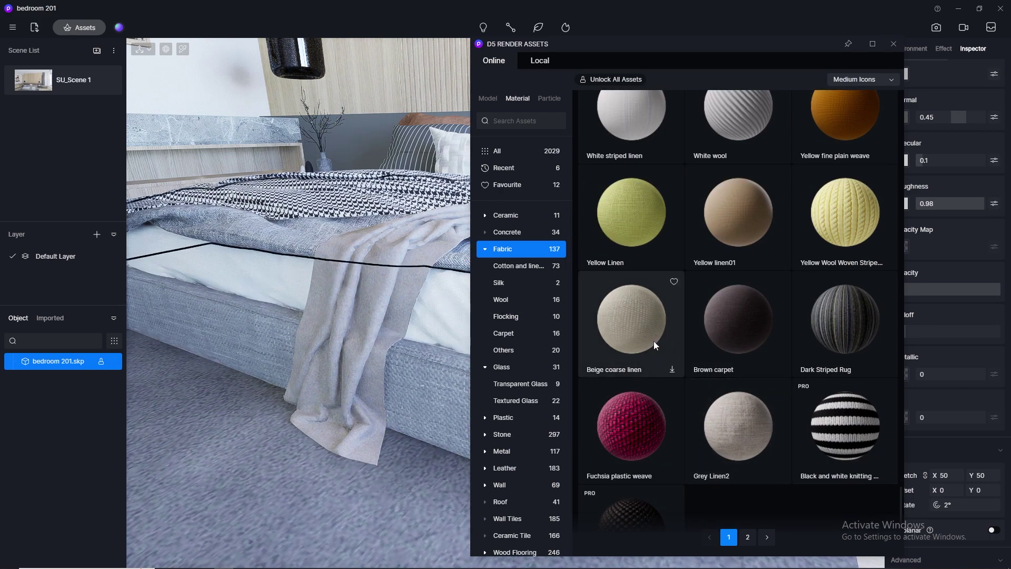
{"action": "scroll", "coordinate": [653, 341], "scroll_direction": "up", "scroll_amount": 2}
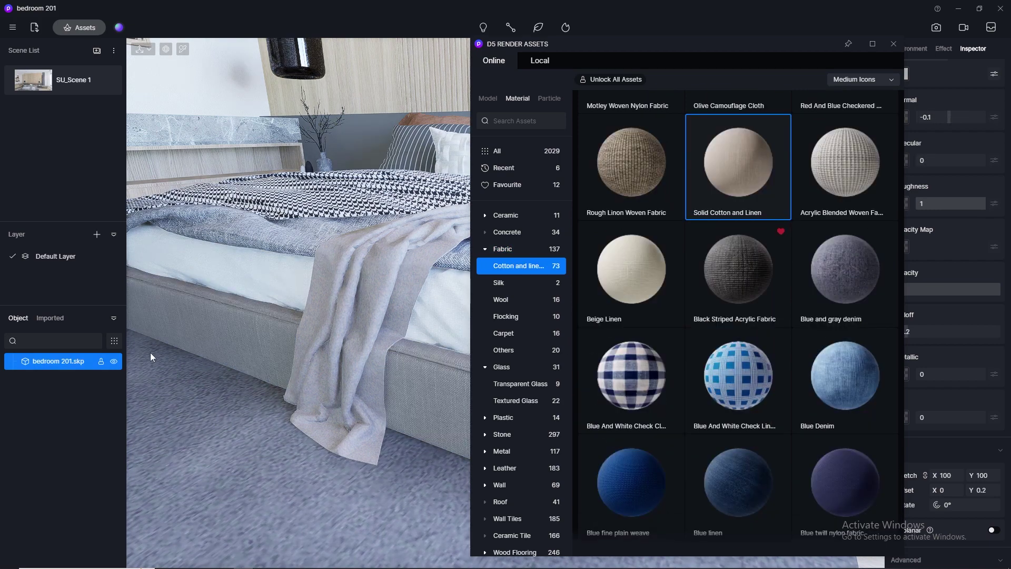
{"action": "left_click", "coordinate": [737, 181]}
{"action": "left_click", "coordinate": [425, 386]}
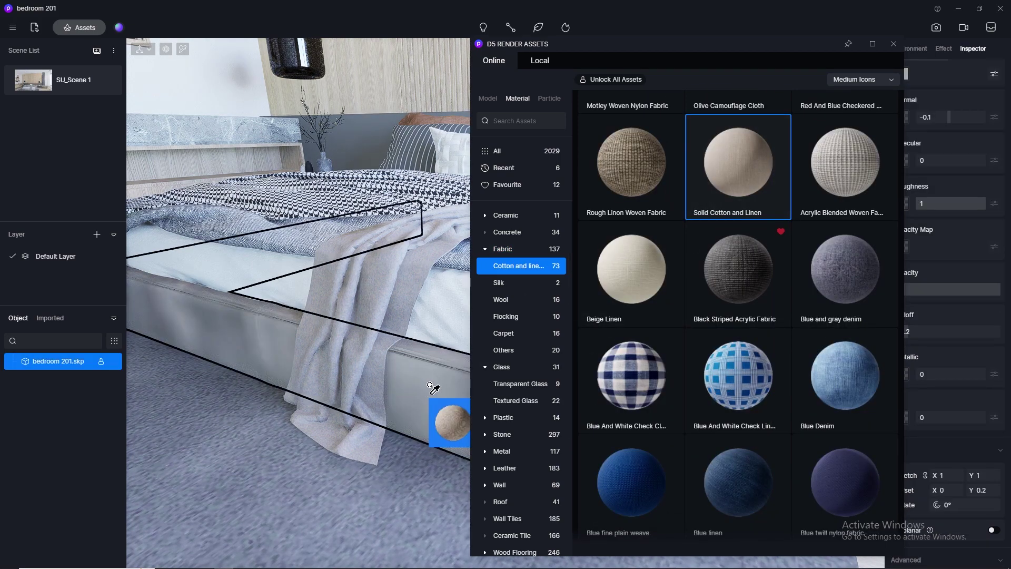
{"action": "left_click_drag", "start_coordinate": [433, 388], "coordinate": [432, 387]}
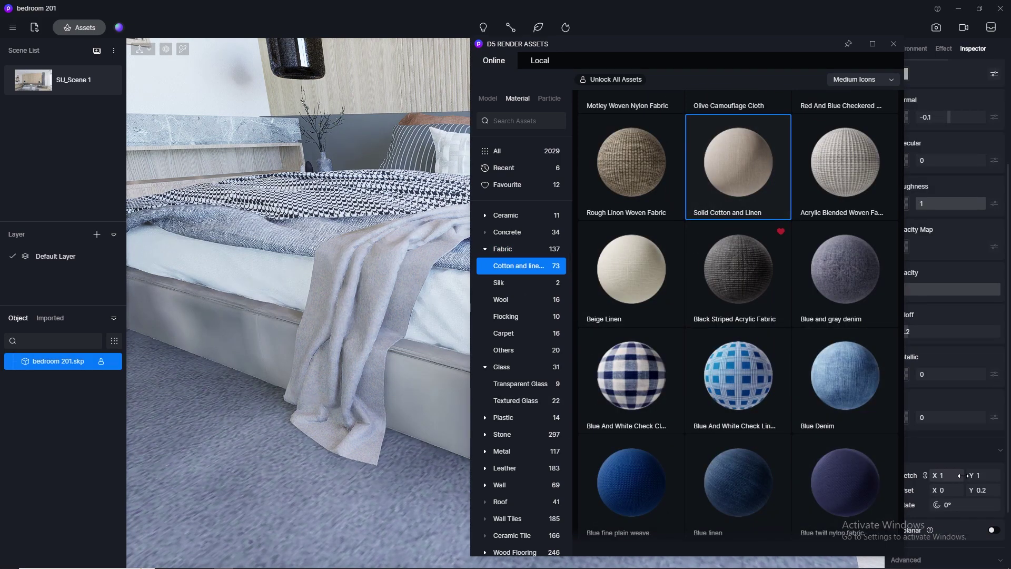
Set the bed frame fabric's UV stretch to 85 in X and Y and close the asset library.
{"action": "type", "text": "0"}
{"action": "key", "text": "Return"}
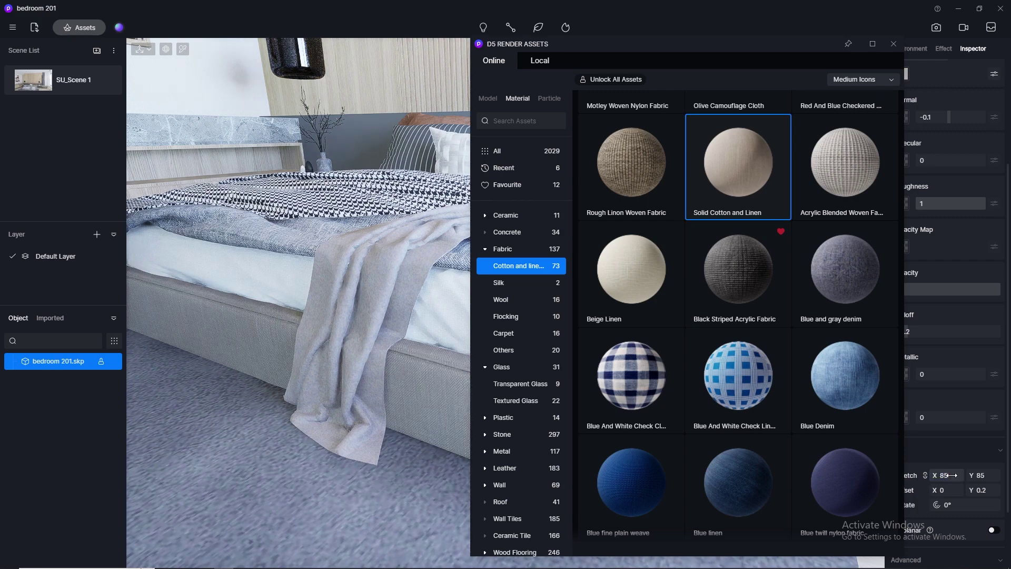
{"action": "left_click", "coordinate": [894, 43]}
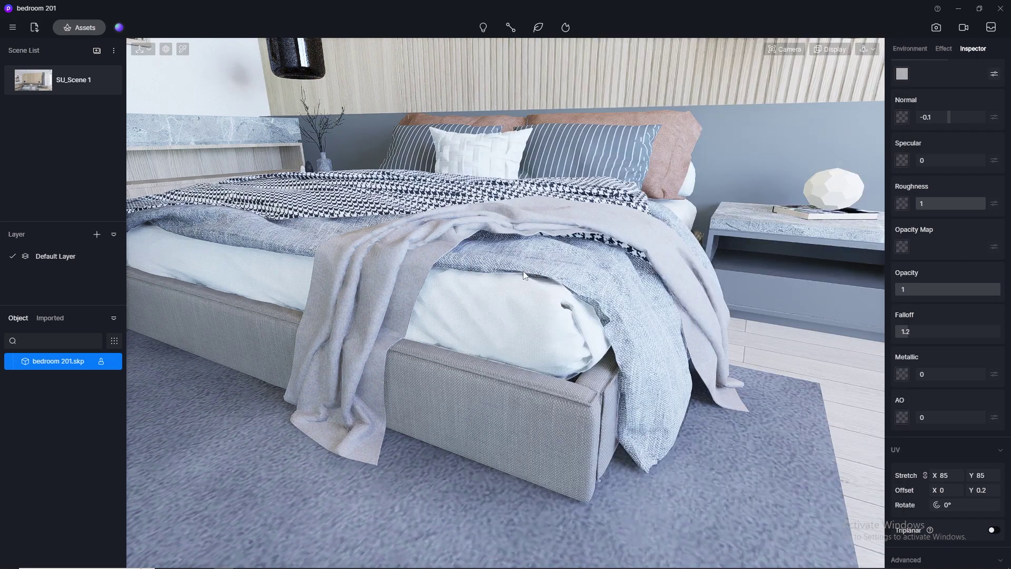
Apply the White Linen material from the favourites to the bed's mattress.
{"action": "middle_click_drag", "start_coordinate": [441, 280], "coordinate": [628, 348]}
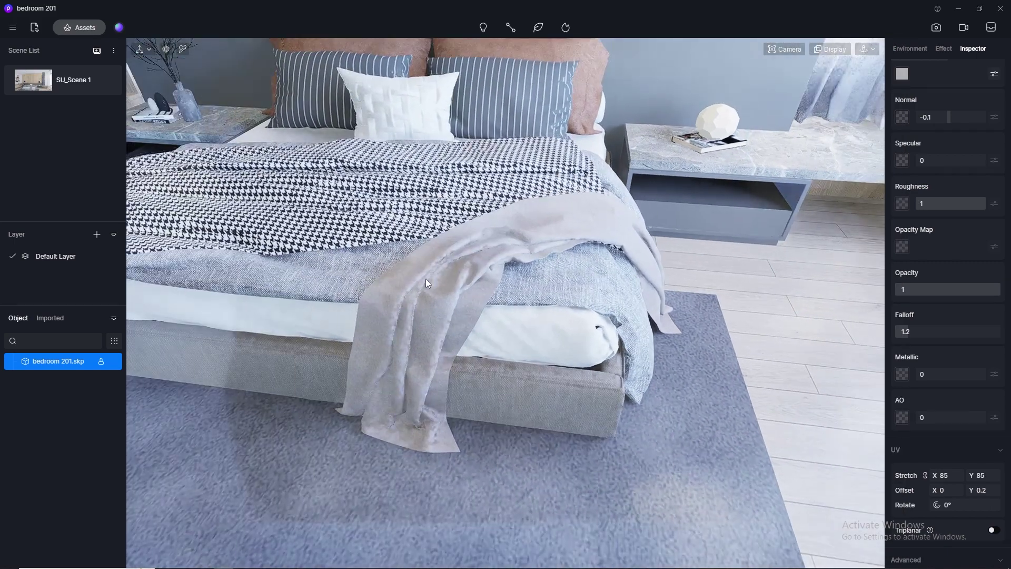
{"action": "middle_click_drag", "start_coordinate": [425, 279], "coordinate": [546, 372]}
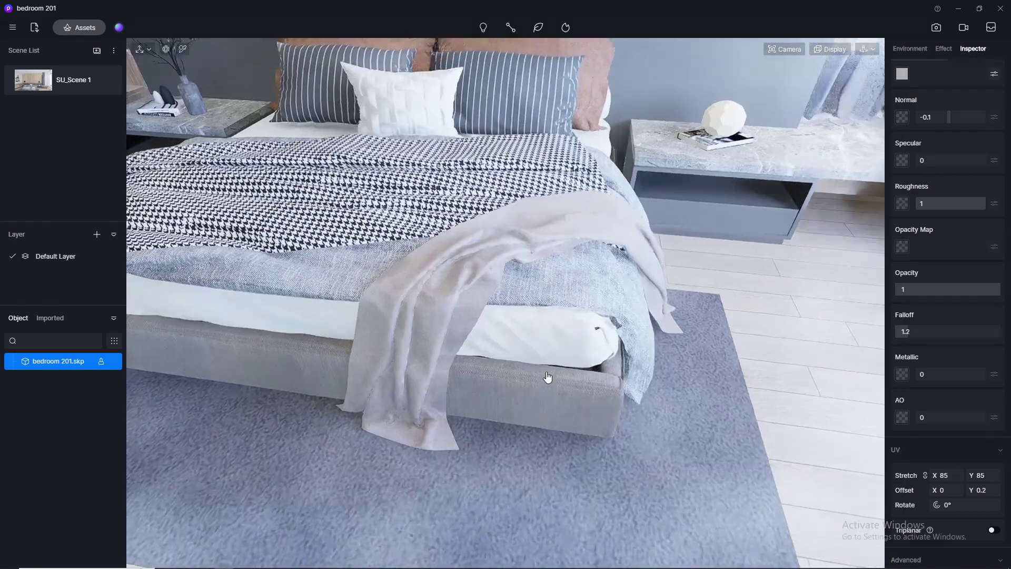
{"action": "middle_click_drag", "start_coordinate": [537, 327], "coordinate": [615, 398]}
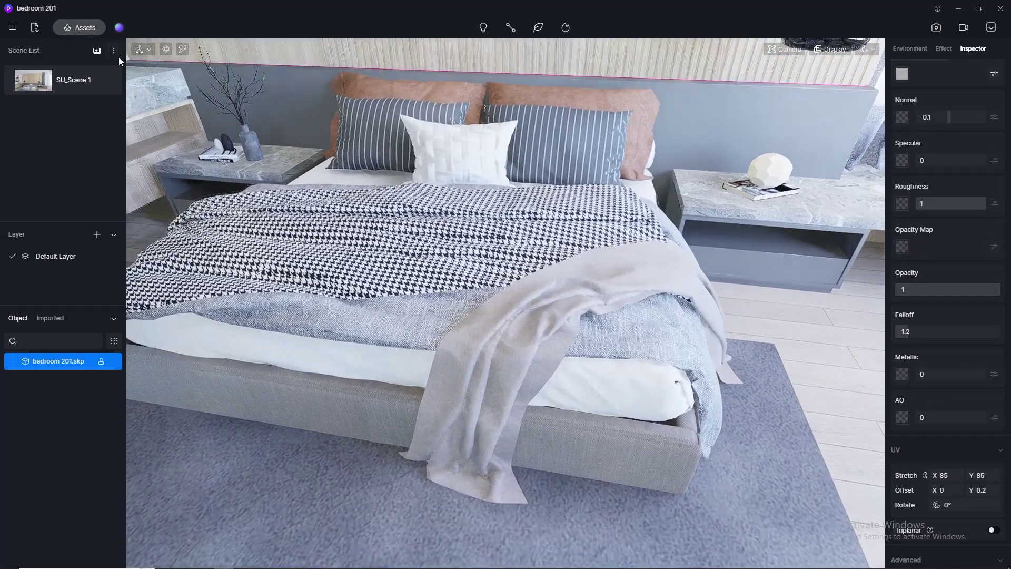
{"action": "left_click", "coordinate": [80, 28]}
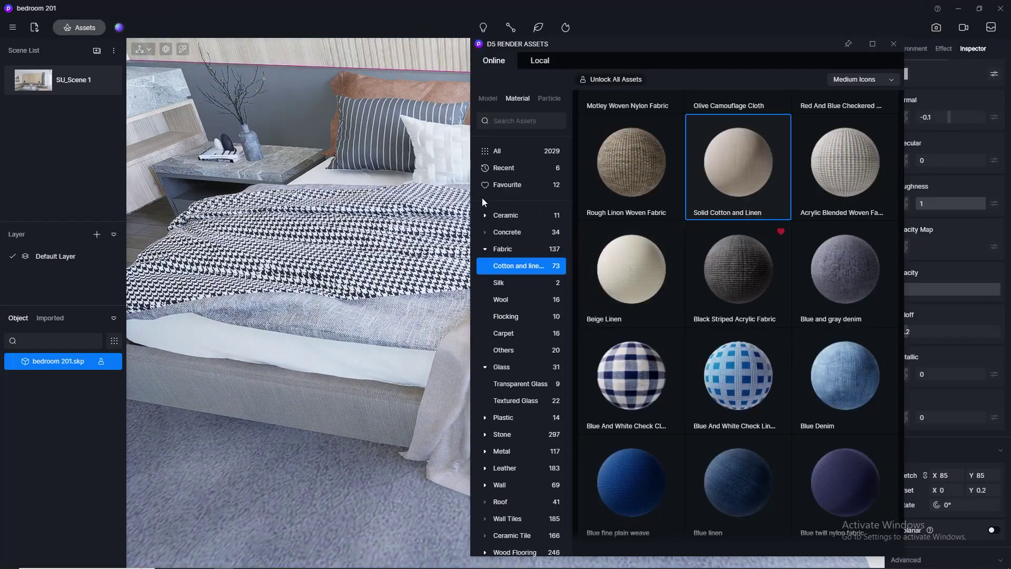
{"action": "left_click", "coordinate": [515, 186]}
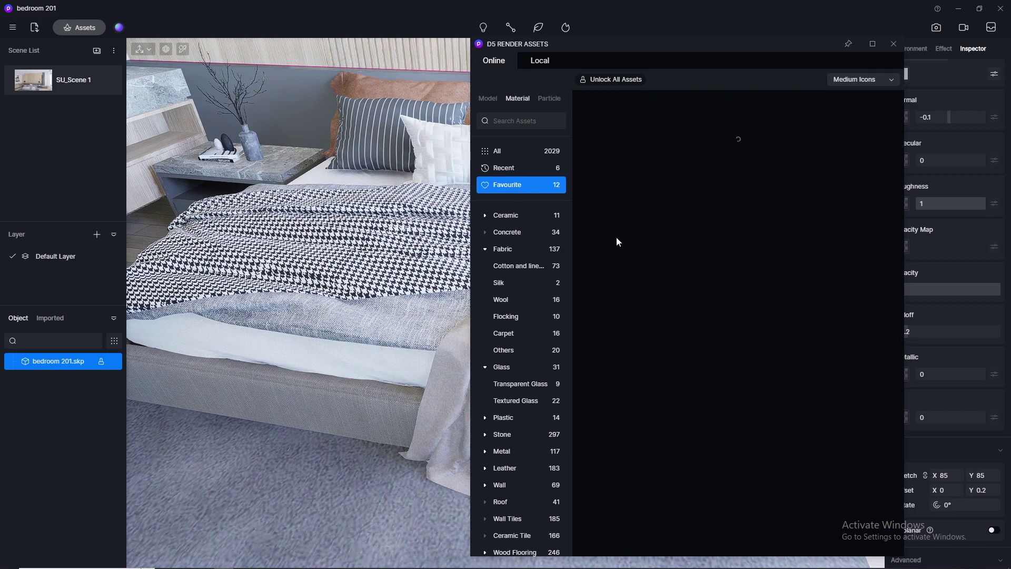
{"action": "scroll", "coordinate": [724, 260], "scroll_direction": "down", "scroll_amount": 2}
{"action": "left_click", "coordinate": [719, 423]}
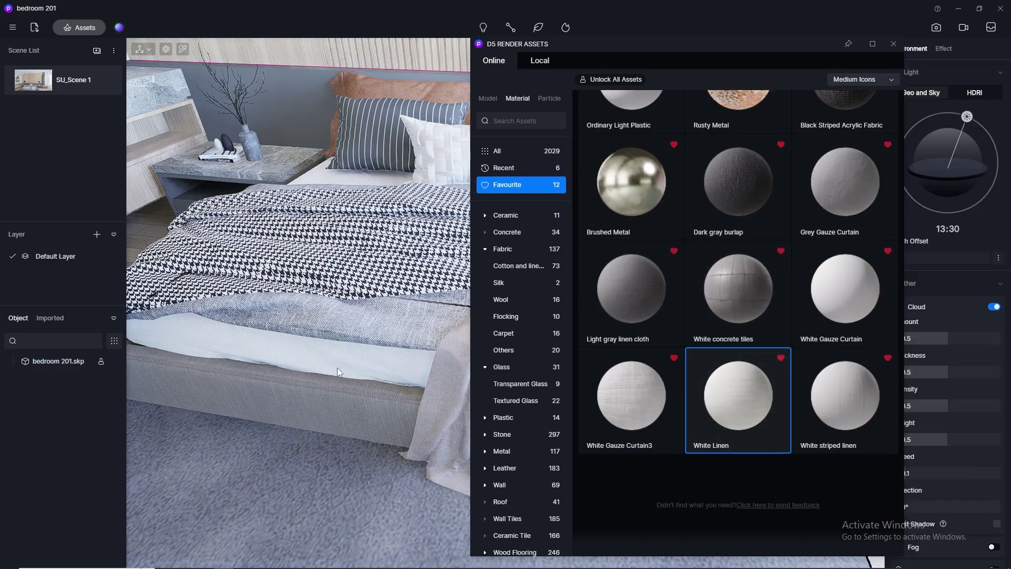
{"action": "left_click_drag", "start_coordinate": [338, 368], "coordinate": [335, 363]}
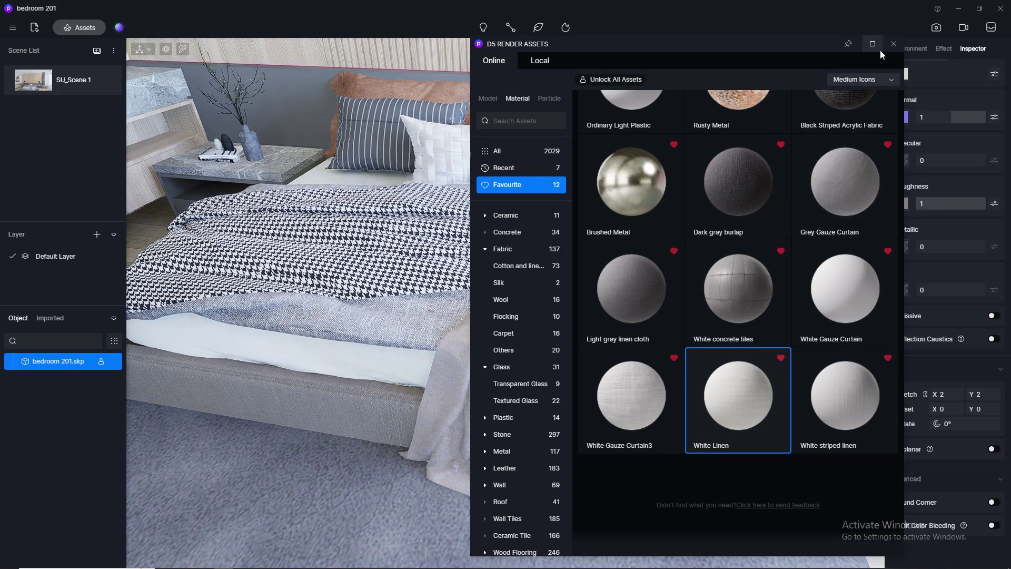
Close the asset library and try UV stretch values of 300 and 1000 on the mattress's white linen.
{"action": "left_click", "coordinate": [894, 43]}
{"action": "scroll", "coordinate": [581, 420], "scroll_direction": "up", "scroll_amount": 10}
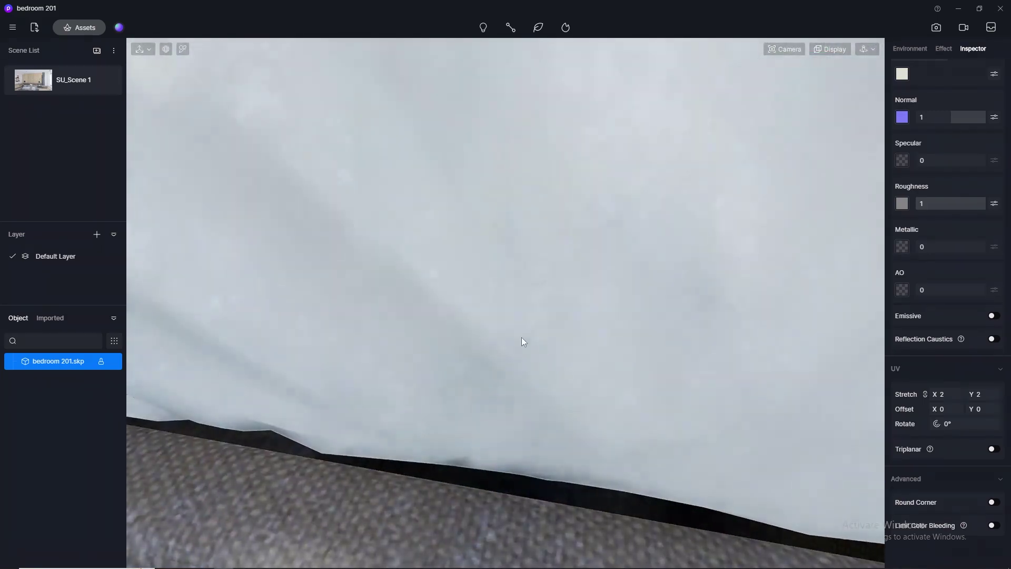
{"action": "scroll", "coordinate": [523, 341], "scroll_direction": "down", "scroll_amount": 10}
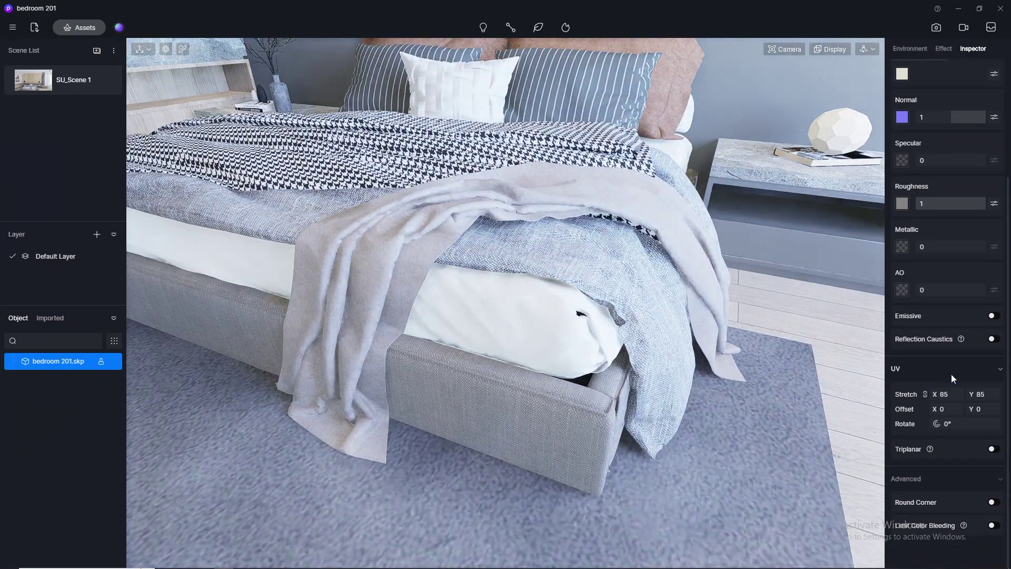
{"action": "left_click", "coordinate": [949, 393]}
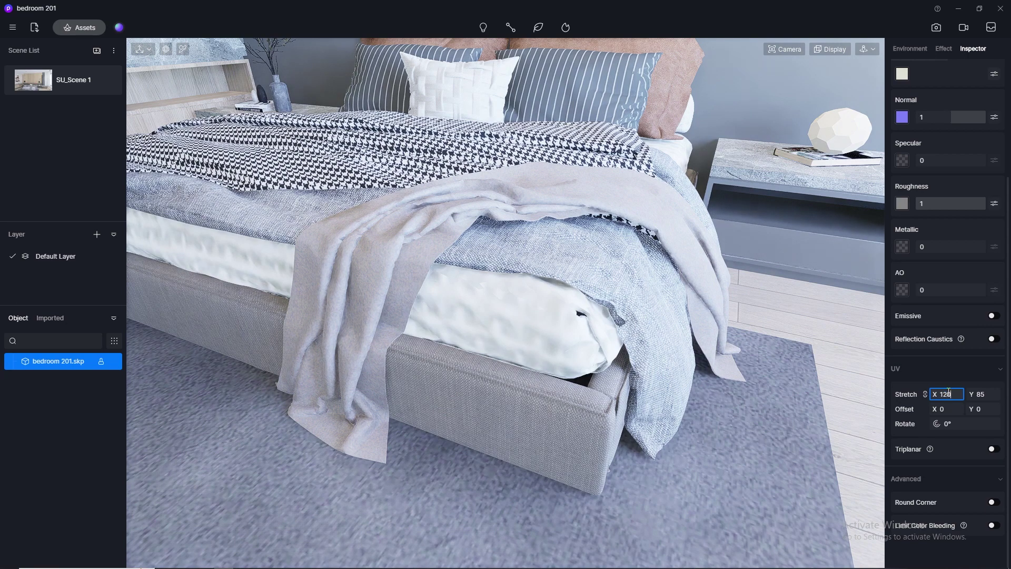
{"action": "key", "text": "Return"}
{"action": "left_click", "coordinate": [948, 393]}
{"action": "type", "text": "300"}
{"action": "key", "text": "Return"}
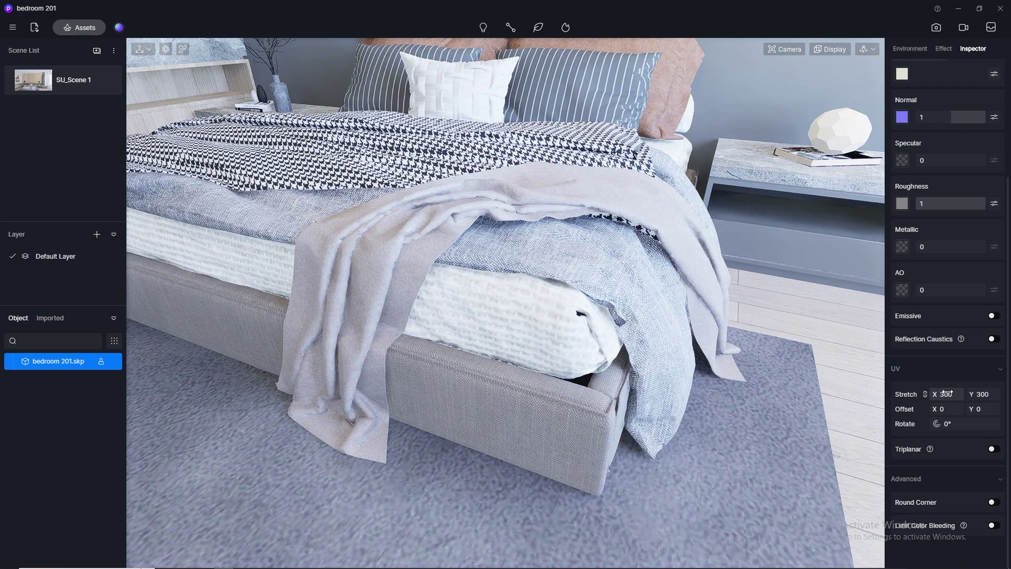
{"action": "left_click", "coordinate": [948, 392]}
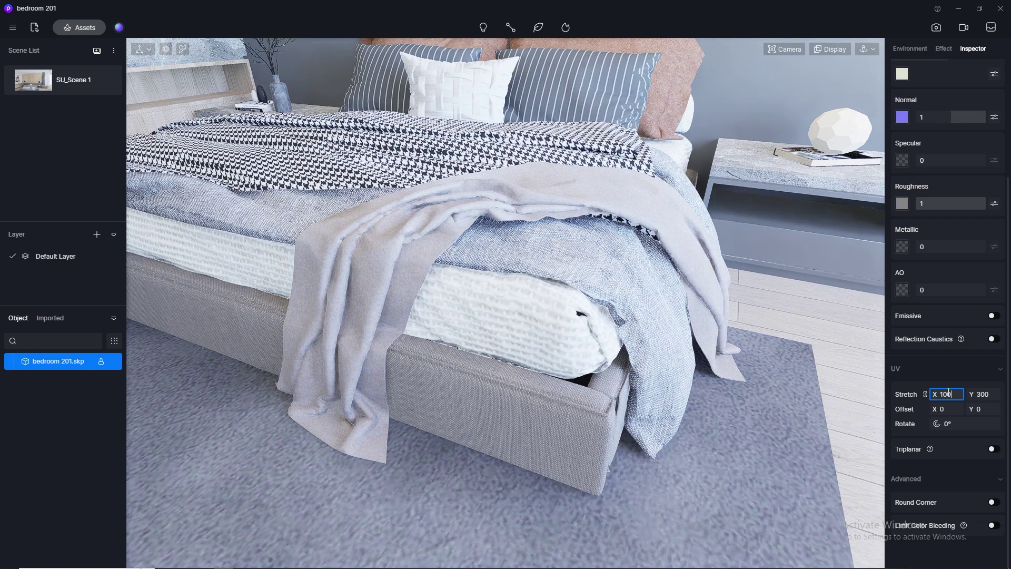
{"action": "key", "text": "Return"}
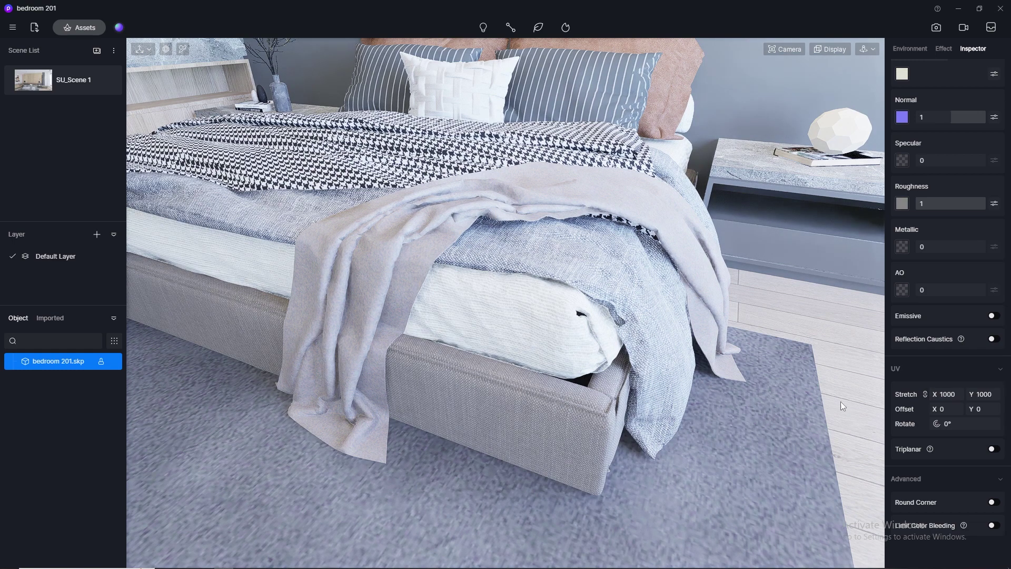
Set the mattress linen's UV stretch to 1500 in X and Y.
{"action": "type", "text": "15"}
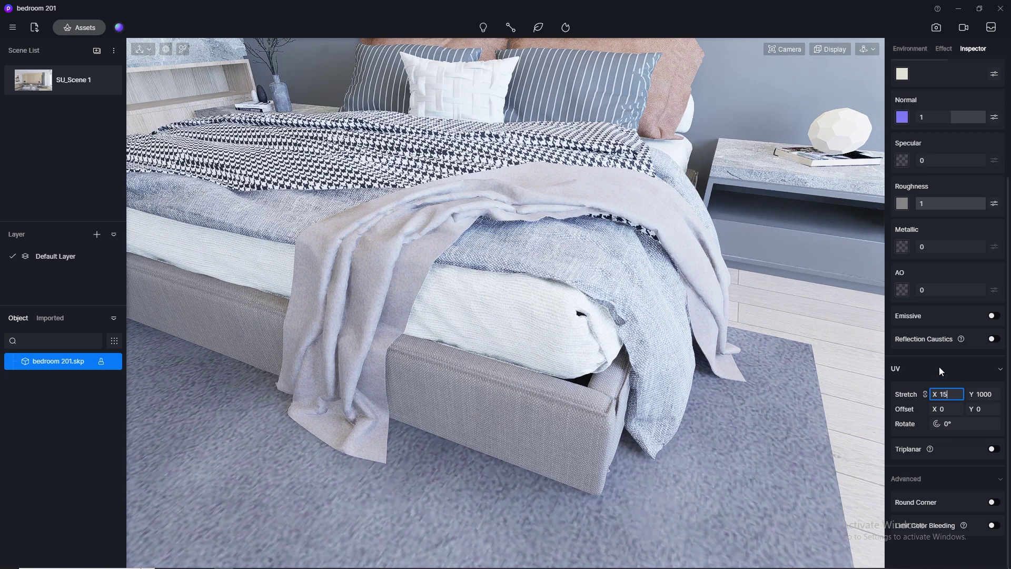
{"action": "type", "text": "00"}
{"action": "key", "text": "Return"}
{"action": "scroll", "coordinate": [529, 345], "scroll_direction": "down", "scroll_amount": 3}
{"action": "right_click_drag", "start_coordinate": [529, 345], "coordinate": [407, 269]}
{"action": "key", "text": "super"}
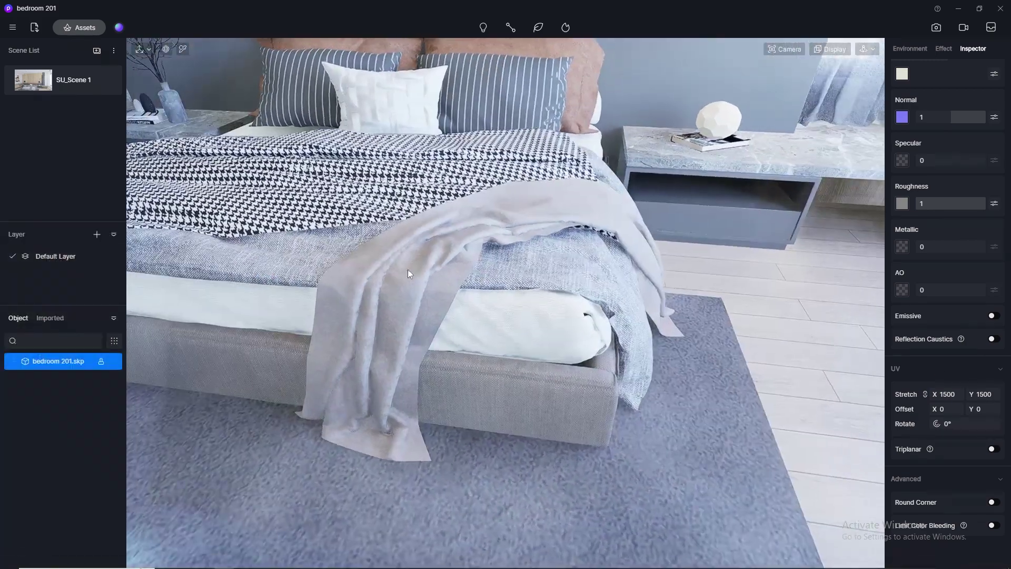
{"action": "scroll", "coordinate": [407, 270], "scroll_direction": "down", "scroll_amount": 5}
Apply the Dark gray burlap favourite to the throw draped over the bed's corner and close the asset library.
{"action": "left_click", "coordinate": [78, 31]}
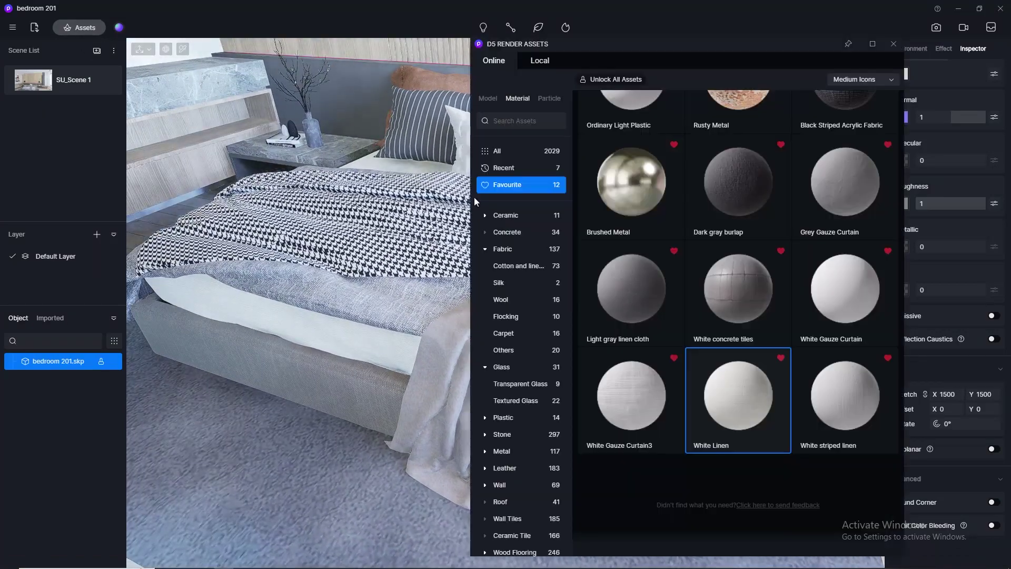
{"action": "left_click_drag", "start_coordinate": [621, 41], "coordinate": [763, 58]}
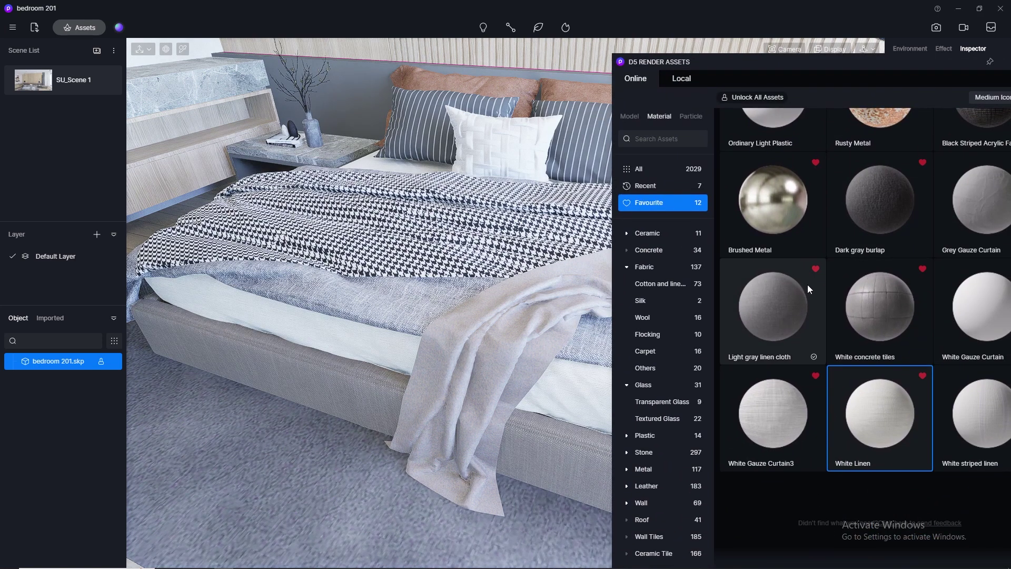
{"action": "left_click_drag", "start_coordinate": [871, 208], "coordinate": [549, 332]}
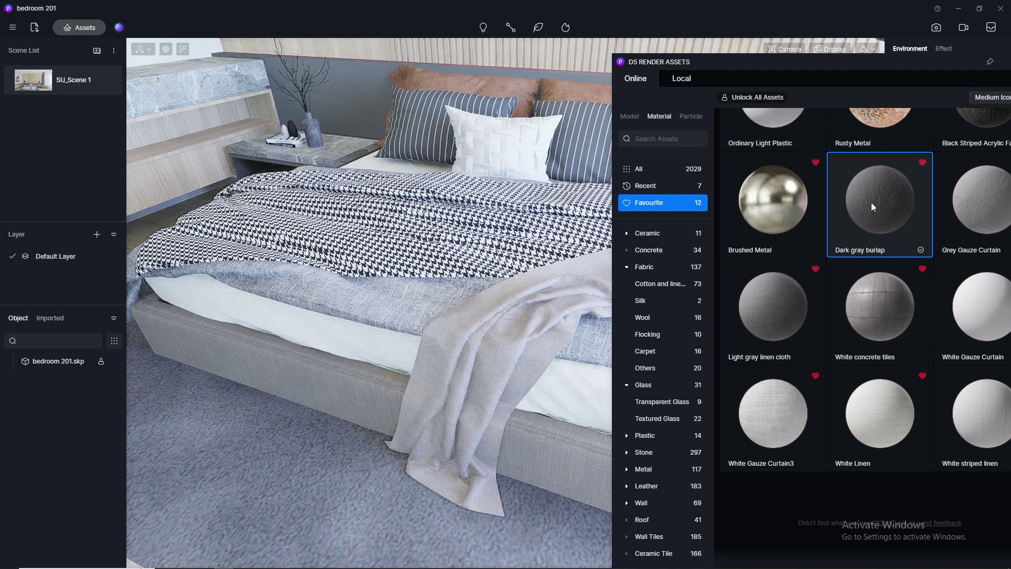
{"action": "left_click_drag", "start_coordinate": [872, 206], "coordinate": [483, 347]}
{"action": "left_click_drag", "start_coordinate": [838, 67], "coordinate": [347, 144]}
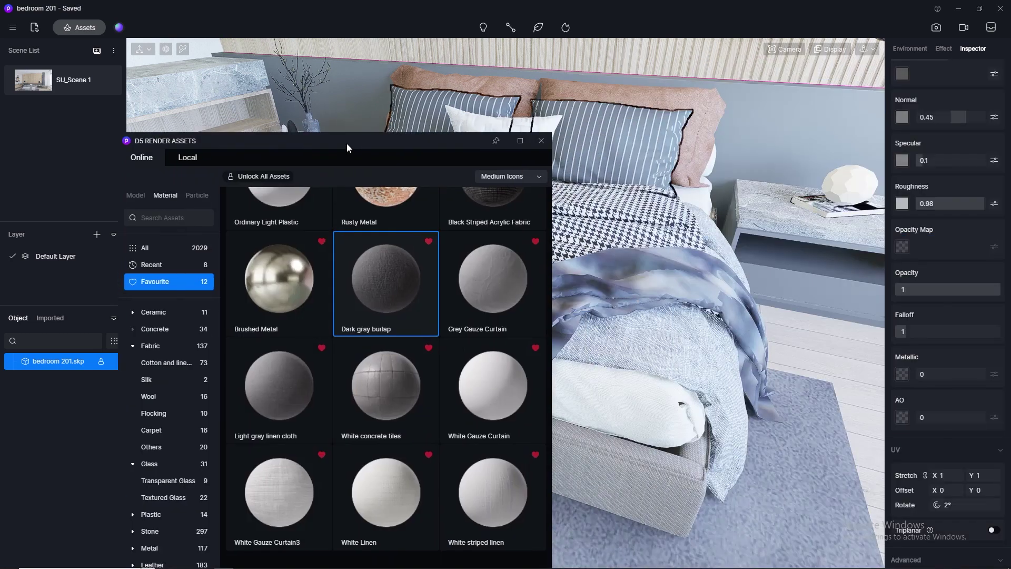
{"action": "left_click", "coordinate": [540, 143]}
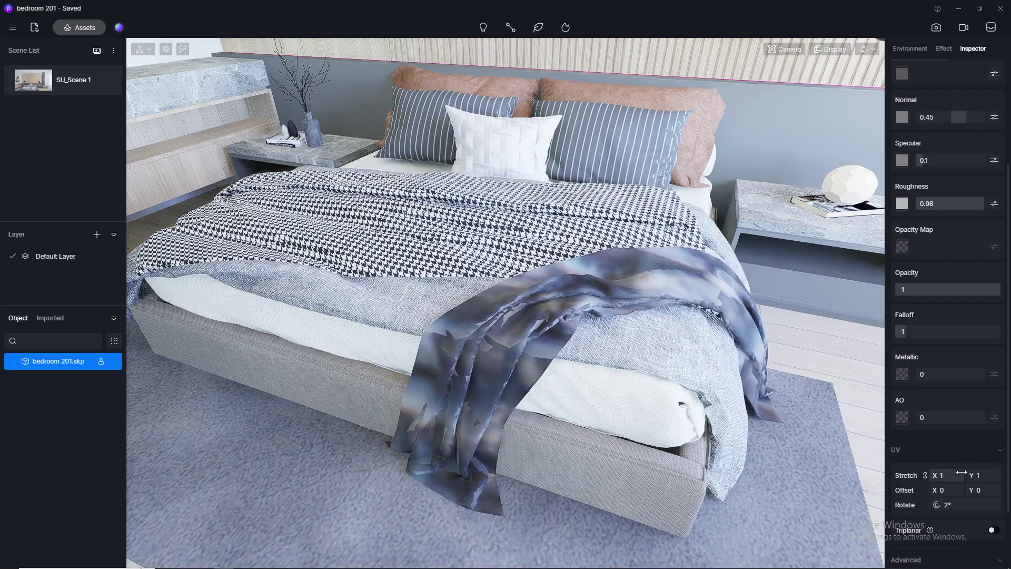
Try a UV stretch of 1500 on the throw's dark gray burlap and inspect the weave up close.
{"action": "mouse_move", "coordinate": [962, 473]}
{"action": "left_mouse_down"}
{"action": "mouse_move", "coordinate": [874, 443]}
{"action": "mouse_move", "coordinate": [945, 466]}
{"action": "left_mouse_up"}
{"action": "type", "text": "15"}
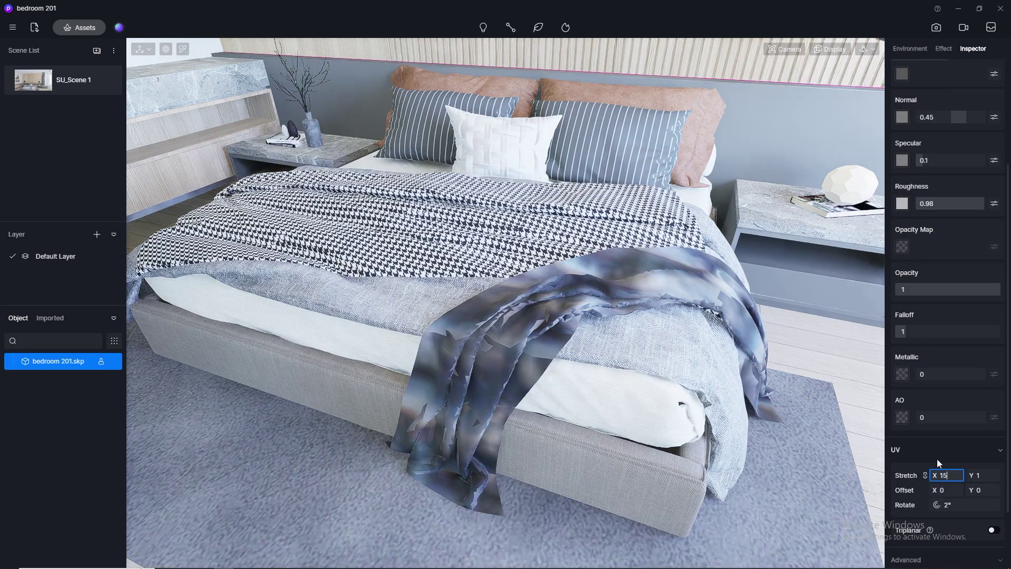
{"action": "type", "text": "00"}
{"action": "key", "text": "Return"}
{"action": "scroll", "coordinate": [449, 410], "scroll_direction": "up", "scroll_amount": 5}
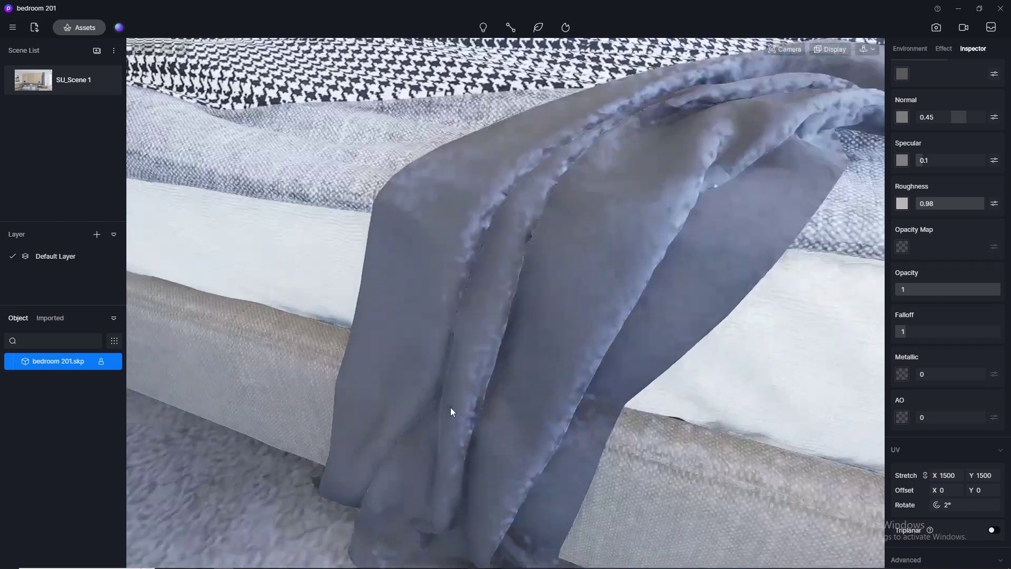
{"action": "middle_click_drag", "start_coordinate": [450, 407], "coordinate": [595, 339]}
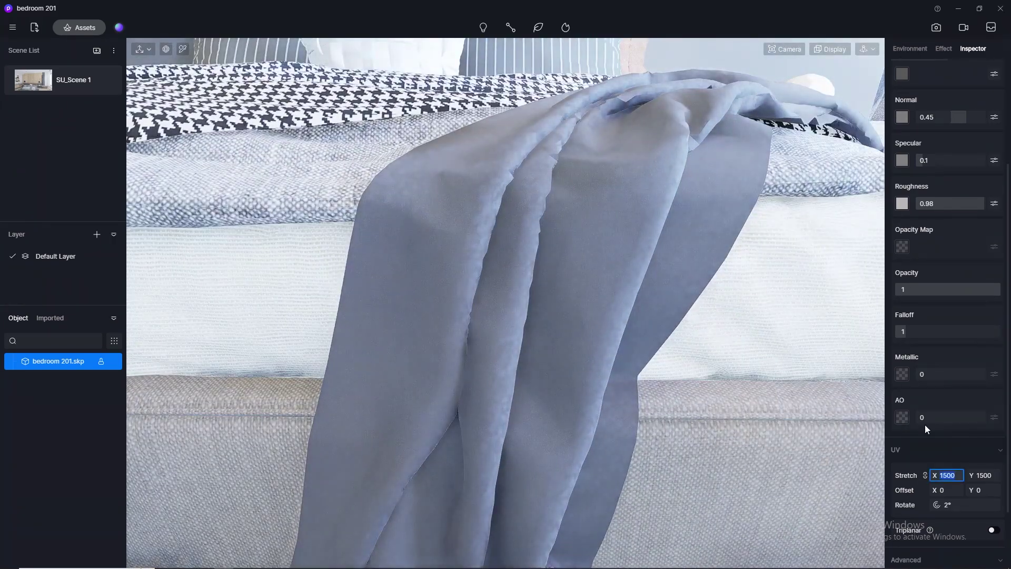
Try UV stretch values of 300, 250 and 150 on the throw's burlap.
{"action": "type", "text": "300"}
{"action": "key", "text": "Return"}
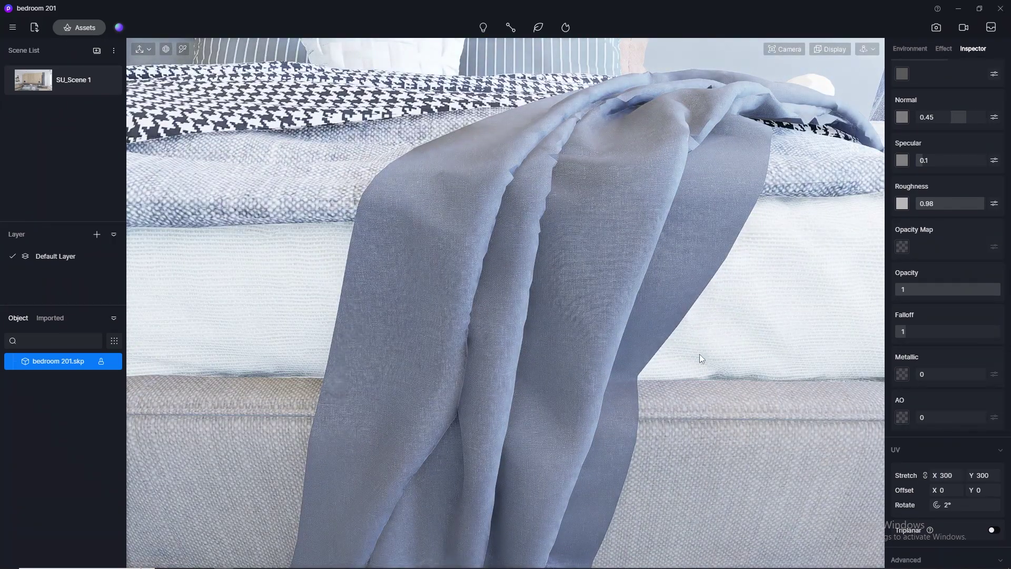
{"action": "scroll", "coordinate": [661, 314], "scroll_direction": "down", "scroll_amount": 3}
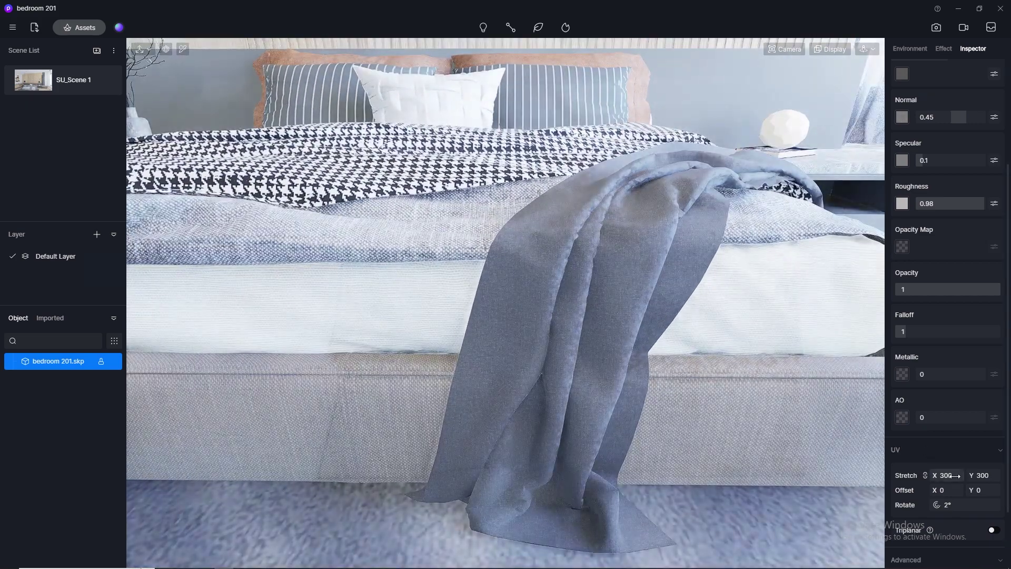
{"action": "type", "text": "250"}
{"action": "key", "text": "Return"}
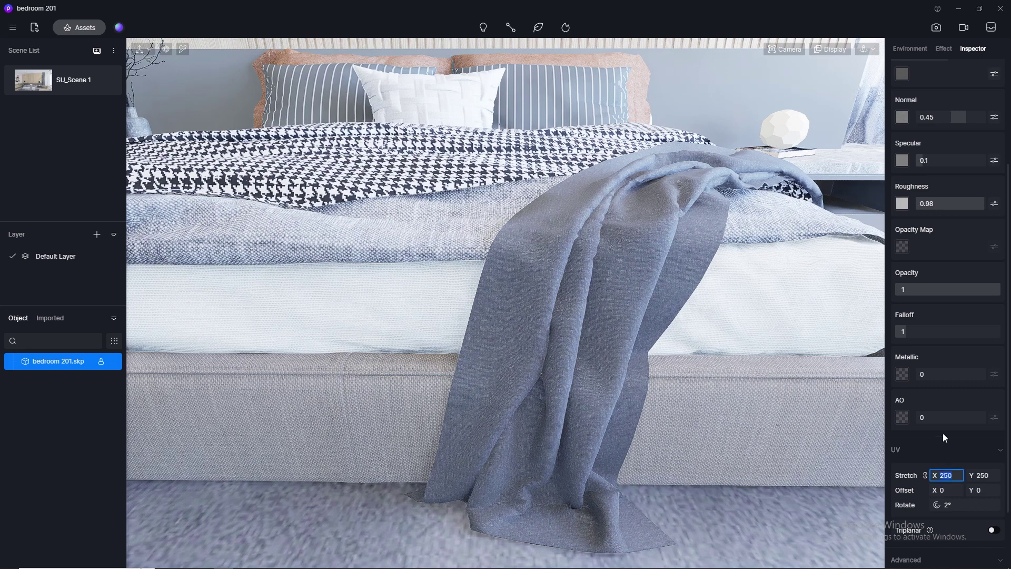
{"action": "type", "text": "150"}
{"action": "key", "text": "Return"}
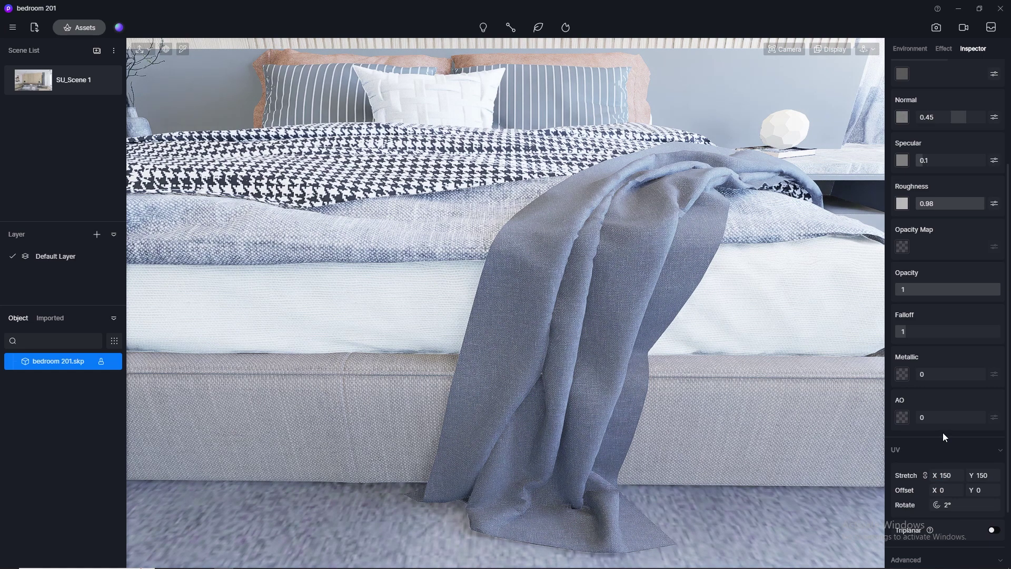
Set the throw burlap's UV stretch to 200 in X and Y.
{"action": "left_click", "coordinate": [945, 475]}
{"action": "type", "text": "200"}
{"action": "key", "text": "Return"}
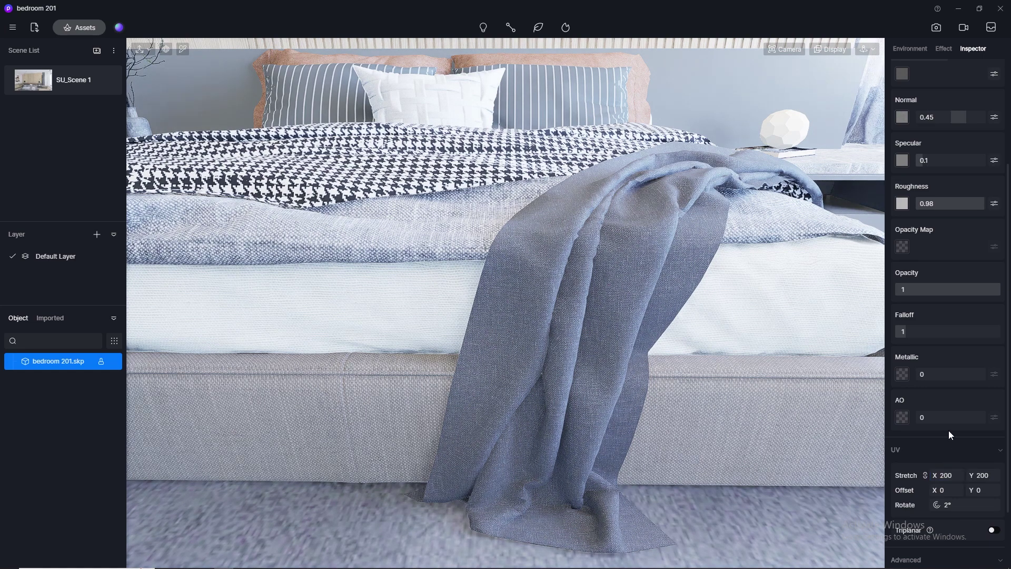
{"action": "middle_click_drag", "start_coordinate": [506, 185], "coordinate": [558, 465]}
{"action": "scroll", "coordinate": [553, 453], "scroll_direction": "down", "scroll_amount": 6}
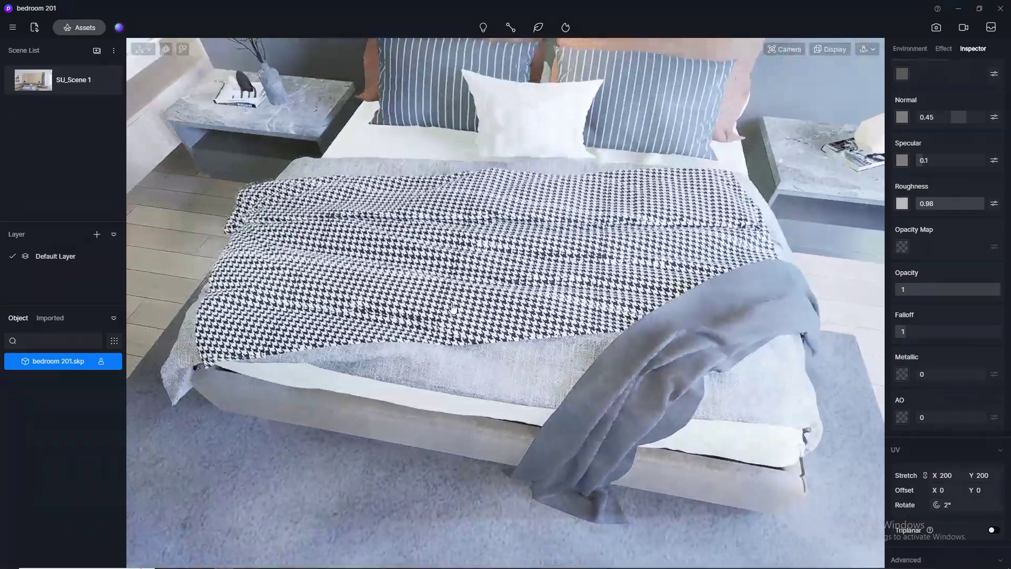
Apply Grid fabric from the Fabric materials to the houndstooth blanket on the bed and close the asset library.
{"action": "middle_click_drag", "start_coordinate": [279, 167], "coordinate": [311, 221]}
{"action": "scroll", "coordinate": [286, 216], "scroll_direction": "up", "scroll_amount": 3}
{"action": "left_click", "coordinate": [86, 29]}
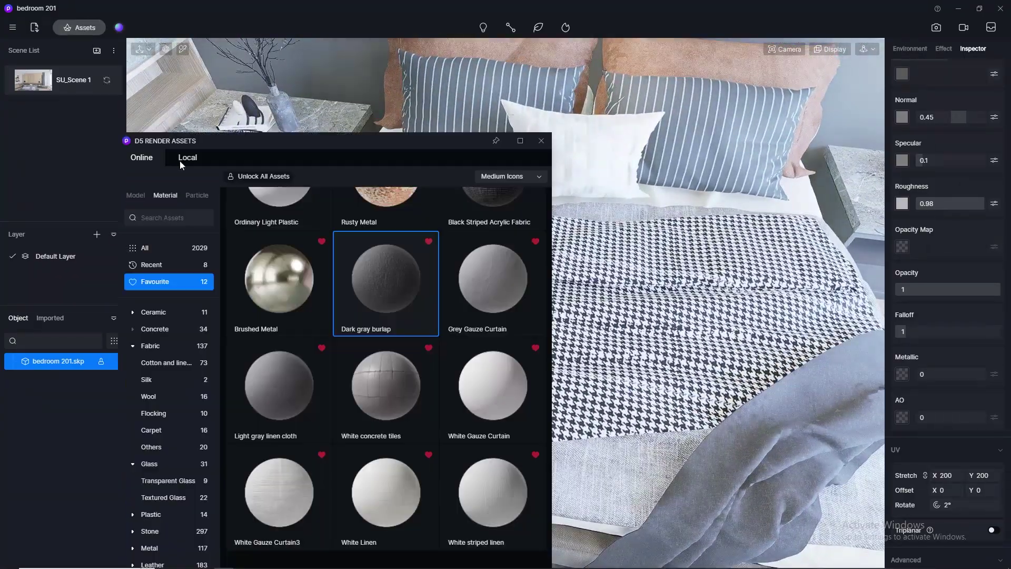
{"action": "left_click", "coordinate": [153, 345]}
{"action": "left_click_drag", "start_coordinate": [372, 140], "coordinate": [653, 80]}
{"action": "scroll", "coordinate": [656, 206], "scroll_direction": "down", "scroll_amount": 3}
{"action": "scroll", "coordinate": [655, 205], "scroll_direction": "down", "scroll_amount": 15}
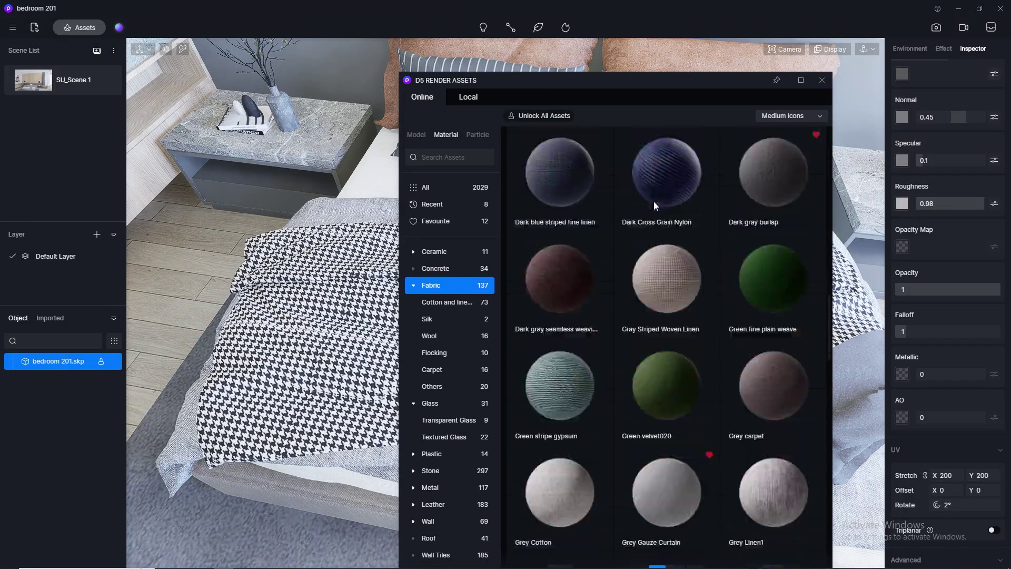
{"action": "left_click_drag", "start_coordinate": [656, 291], "coordinate": [328, 324]}
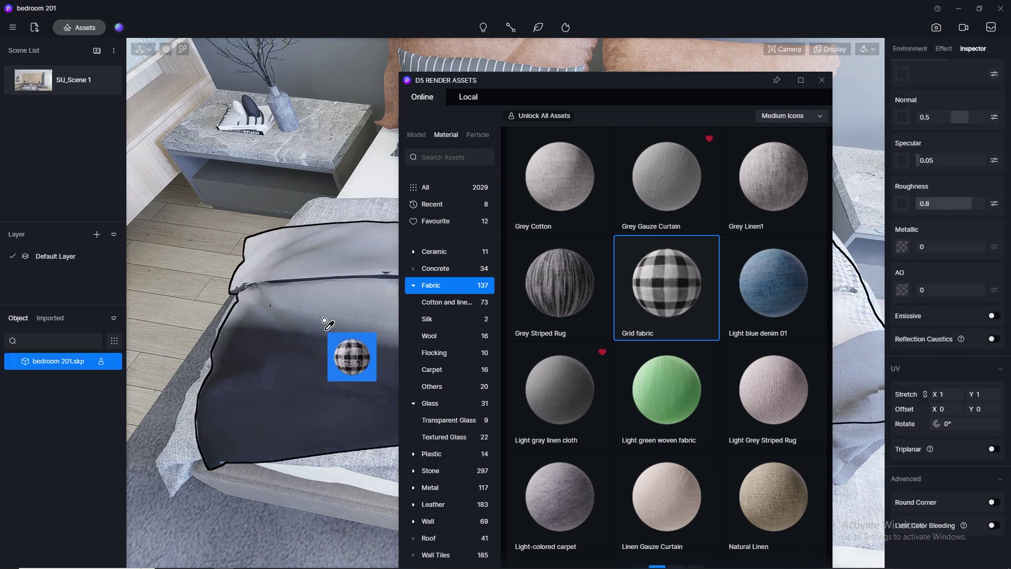
{"action": "left_click", "coordinate": [815, 84]}
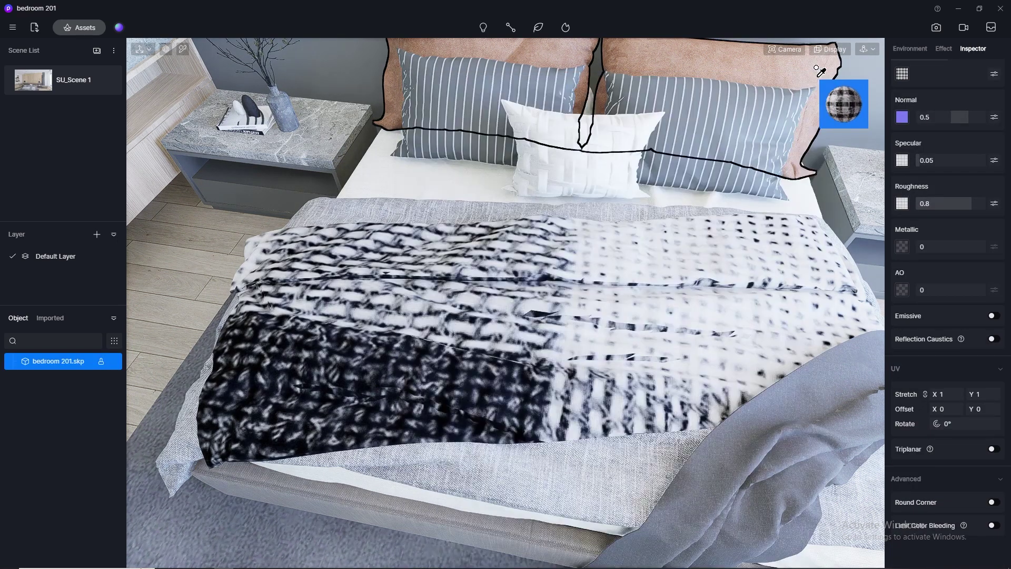
Try UV stretch values of 1500 and 100 on the blanket's grid fabric.
{"action": "left_click", "coordinate": [950, 395]}
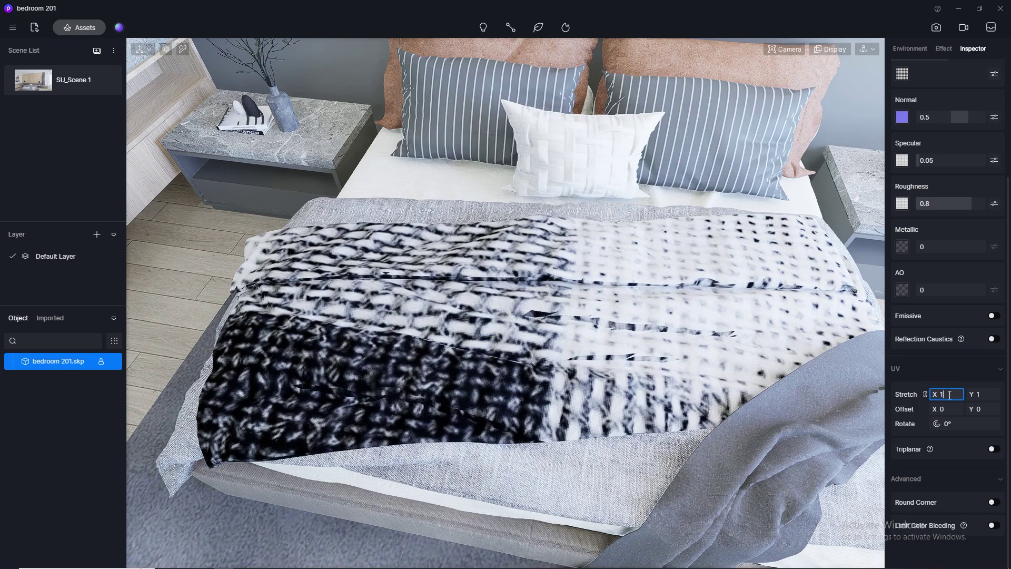
{"action": "key", "text": "Return"}
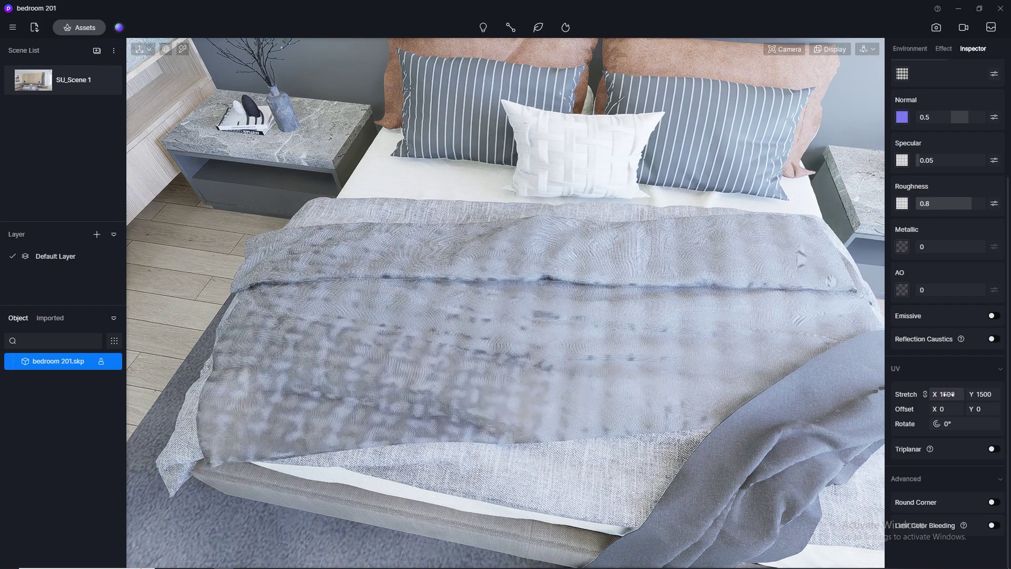
{"action": "scroll", "coordinate": [452, 422], "scroll_direction": "up", "scroll_amount": 5}
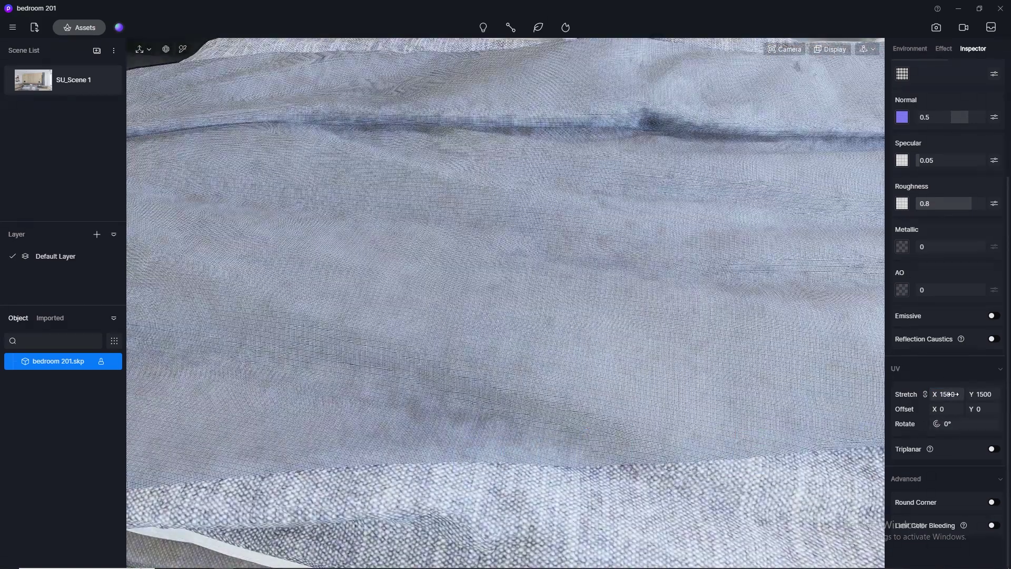
{"action": "left_click", "coordinate": [955, 394]}
{"action": "type", "text": "100"}
{"action": "key", "text": "Return"}
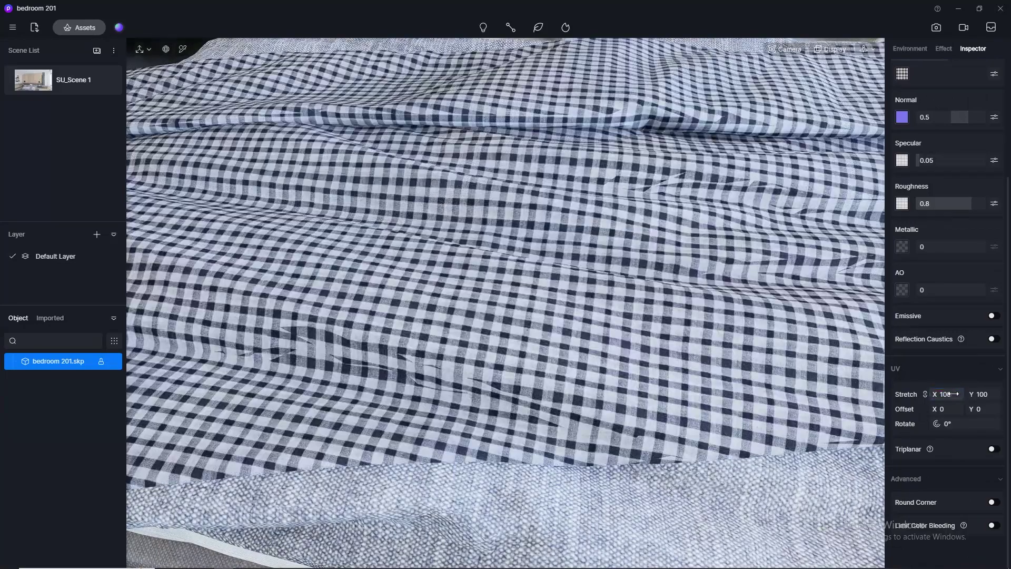
Try UV stretch values of 50 and 100 on the blanket's grid fabric, comparing the check size across the room.
{"action": "scroll", "coordinate": [327, 379], "scroll_direction": "down", "scroll_amount": 5}
{"action": "left_click", "coordinate": [946, 394]}
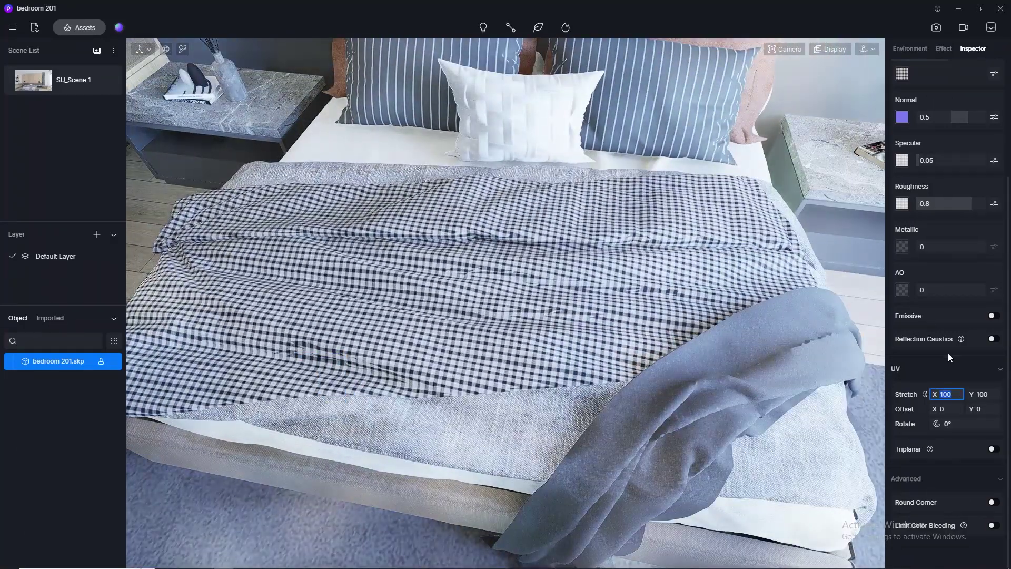
{"action": "type", "text": "50"}
{"action": "key", "text": "Return"}
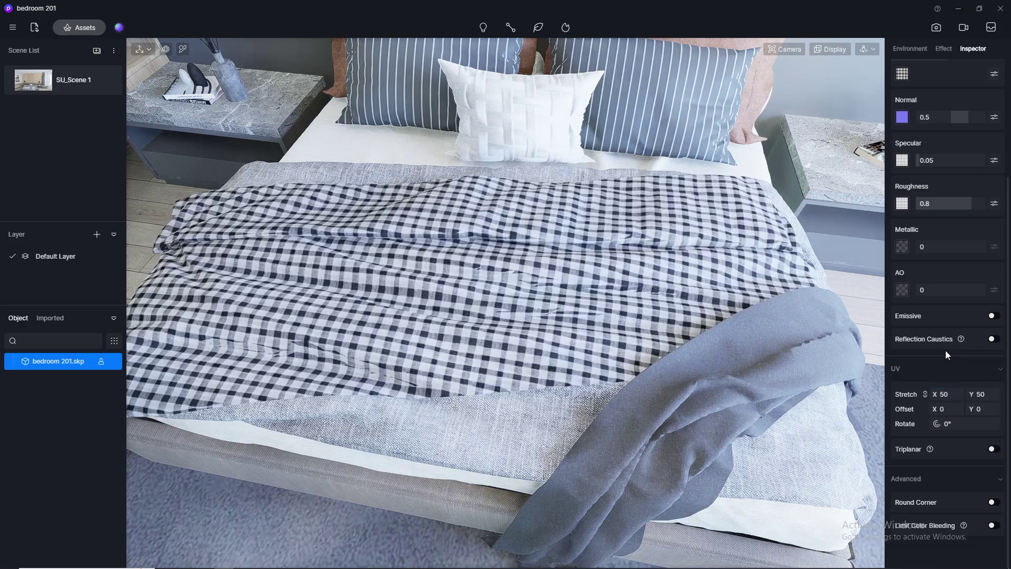
{"action": "scroll", "coordinate": [646, 324], "scroll_direction": "down", "scroll_amount": 8}
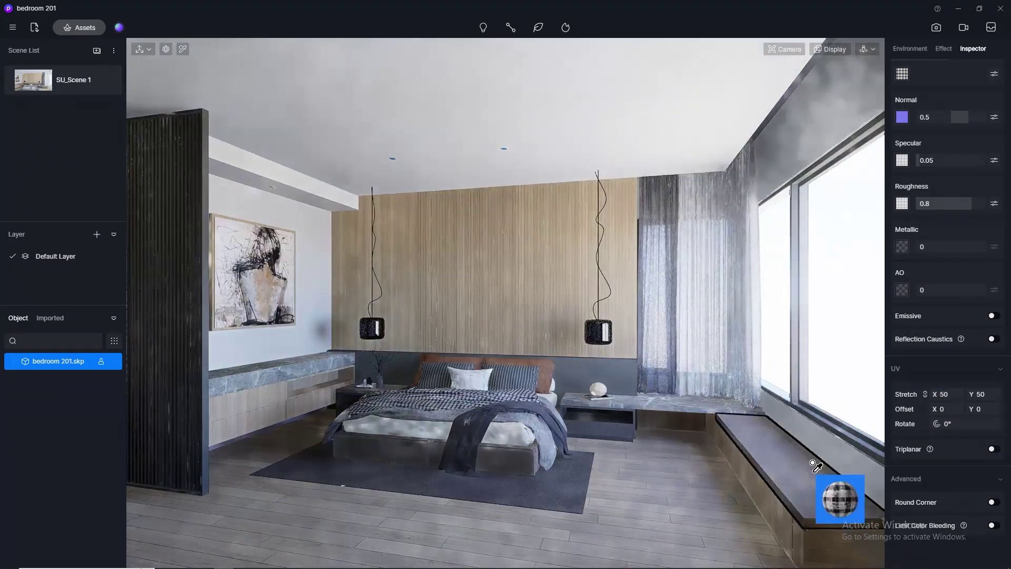
{"action": "left_click", "coordinate": [948, 389]}
{"action": "type", "text": "100"}
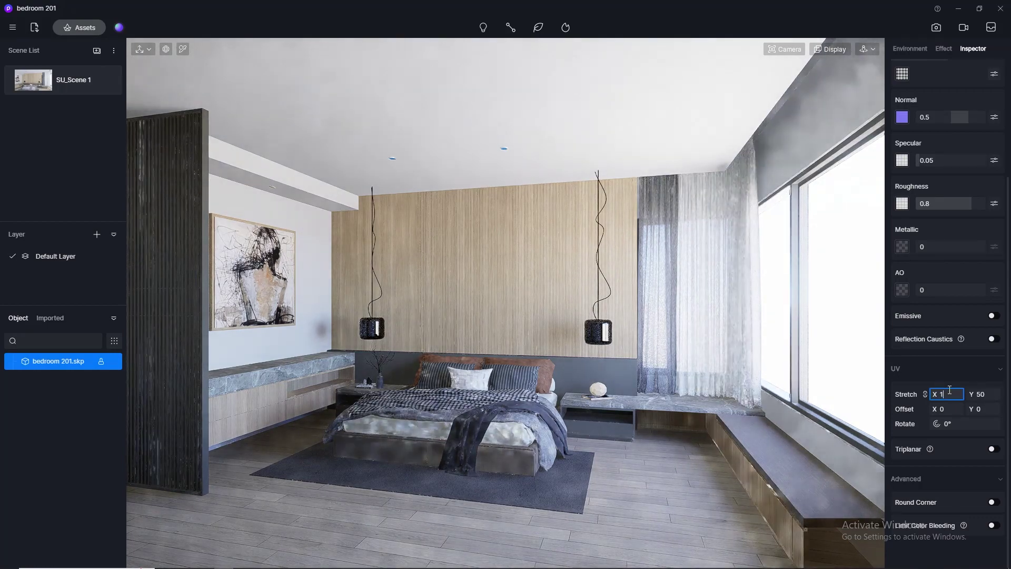
{"action": "key", "text": "Return"}
Try a UV stretch of 30 on the blanket's grid fabric, then set it to 50 in X and Y.
{"action": "left_click", "coordinate": [956, 394]}
{"action": "type", "text": "30"}
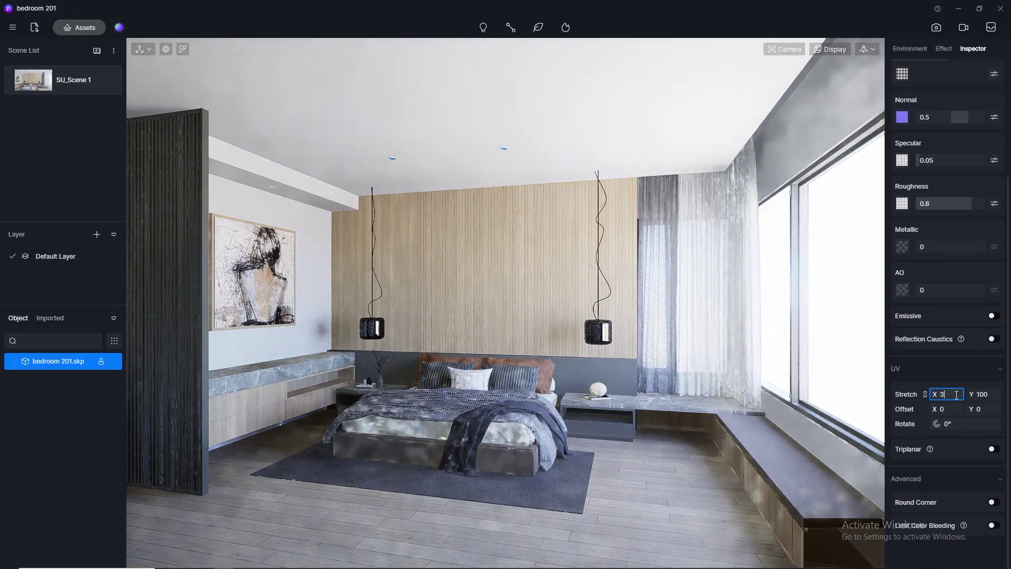
{"action": "key", "text": "Return"}
{"action": "left_click", "coordinate": [956, 394]}
{"action": "type", "text": "50"}
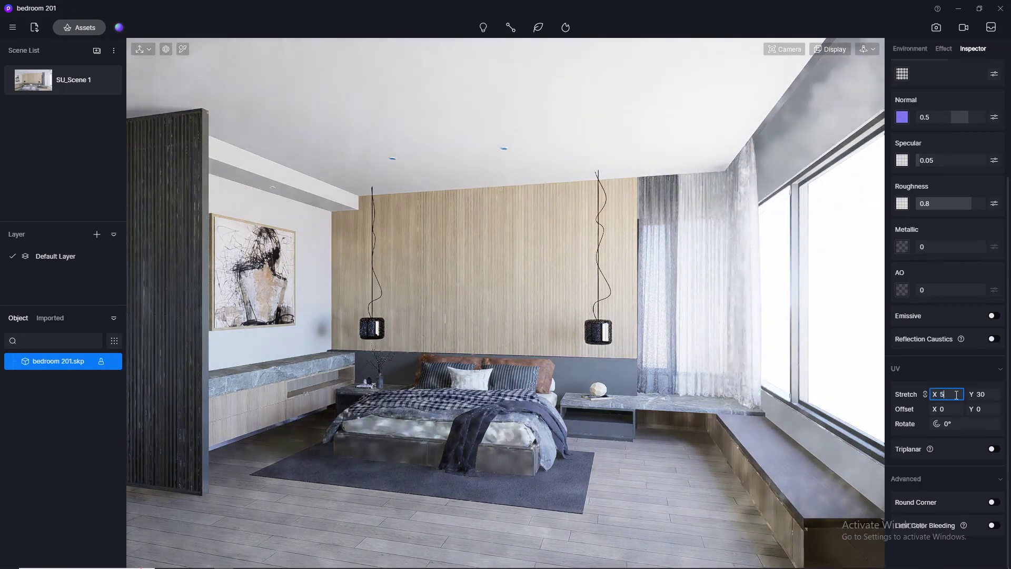
{"action": "key", "text": "Return"}
Examine the blanket's check pattern and the surrounding bedding up close from above the bed.
{"action": "scroll", "coordinate": [568, 380], "scroll_direction": "up", "scroll_amount": 3}
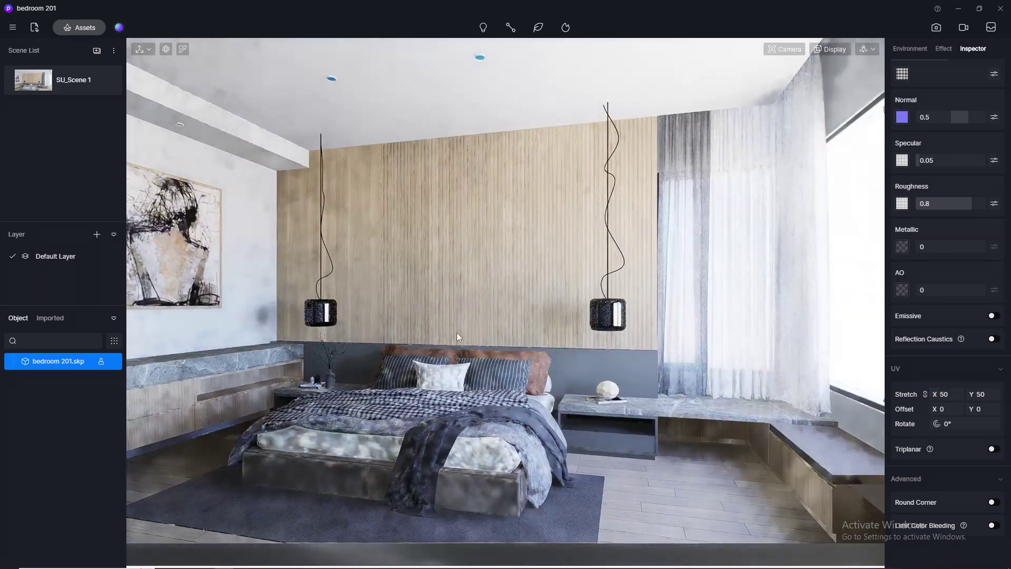
{"action": "middle_click_drag", "start_coordinate": [457, 333], "coordinate": [484, 506]}
{"action": "scroll", "coordinate": [478, 519], "scroll_direction": "up", "scroll_amount": 3}
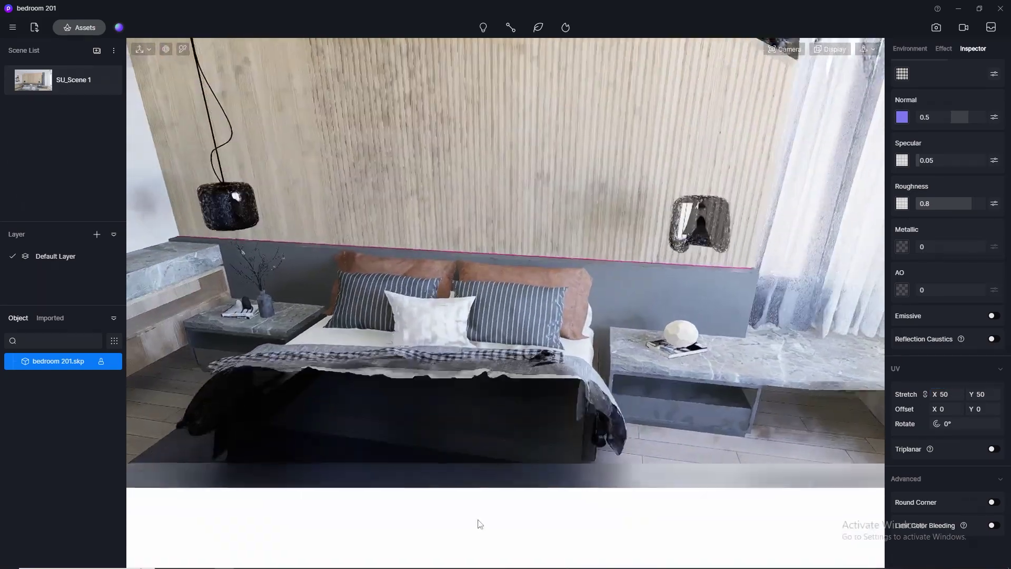
{"action": "scroll", "coordinate": [479, 523], "scroll_direction": "down", "scroll_amount": 2}
{"action": "left_click", "coordinate": [785, 49]}
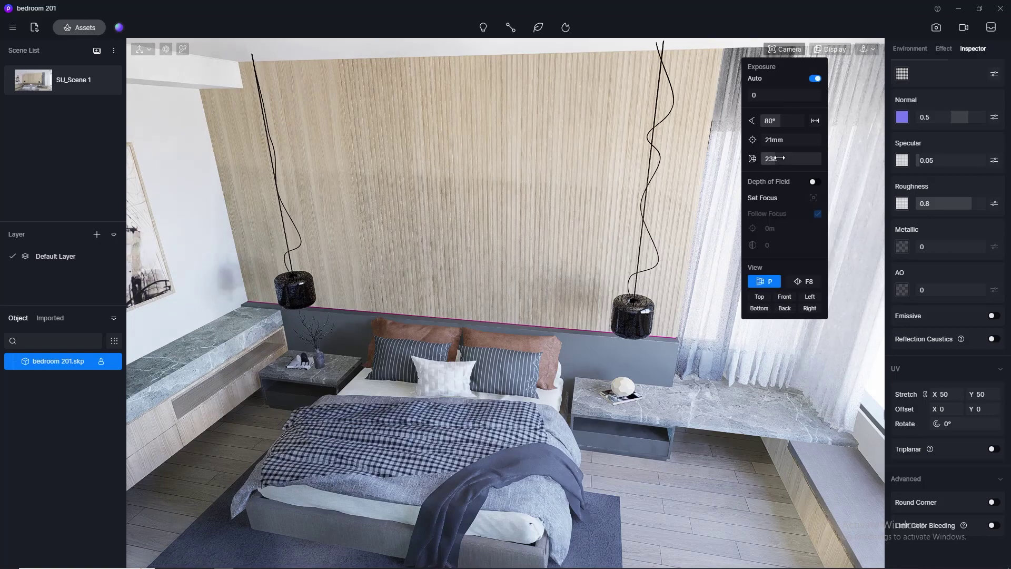
{"action": "scroll", "coordinate": [412, 421], "scroll_direction": "up", "scroll_amount": 3}
{"action": "middle_click_drag", "start_coordinate": [420, 526], "coordinate": [393, 387]}
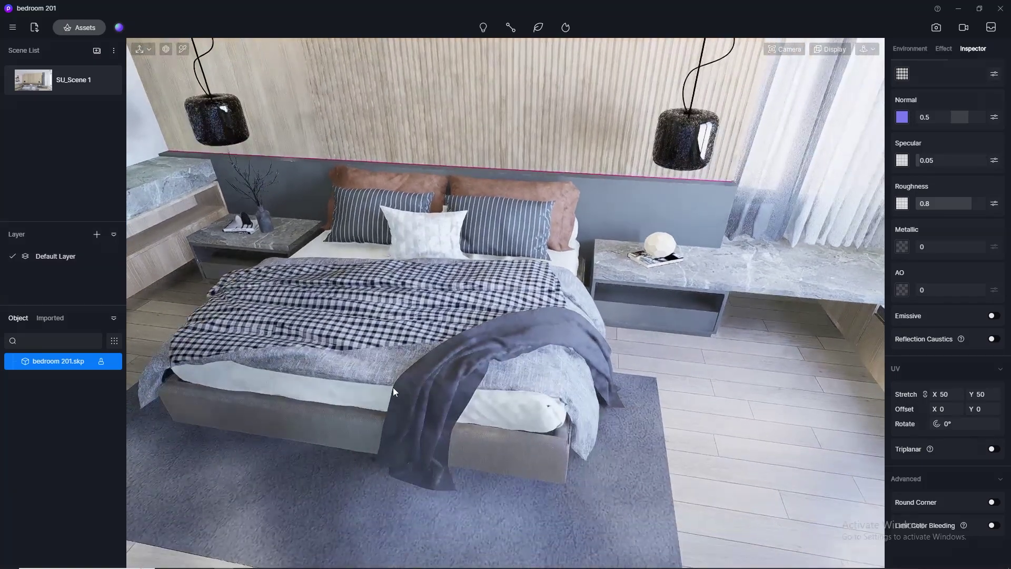
{"action": "scroll", "coordinate": [400, 362], "scroll_direction": "up", "scroll_amount": 5}
{"action": "scroll", "coordinate": [388, 346], "scroll_direction": "down", "scroll_amount": 3}
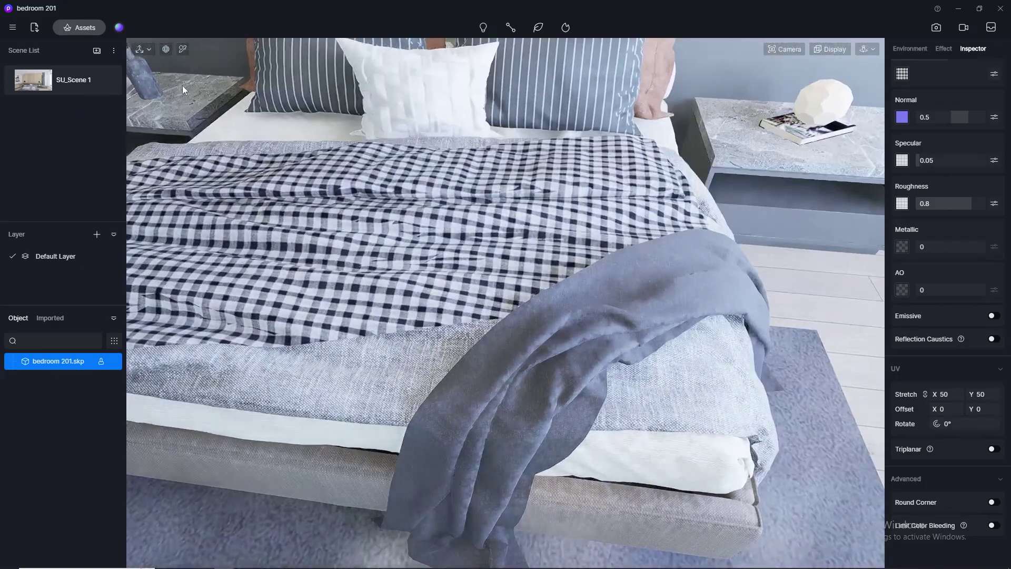
Apply Light gray linen cloth from the Fabric materials to the duvet beneath the checked blanket.
{"action": "left_click", "coordinate": [79, 27]}
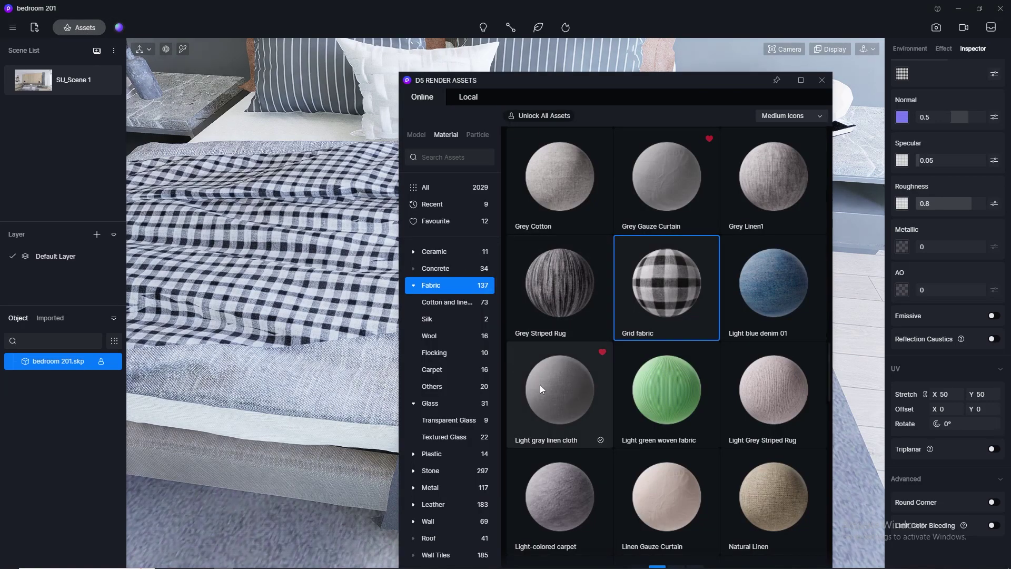
{"action": "left_click_drag", "start_coordinate": [544, 88], "coordinate": [689, 86]}
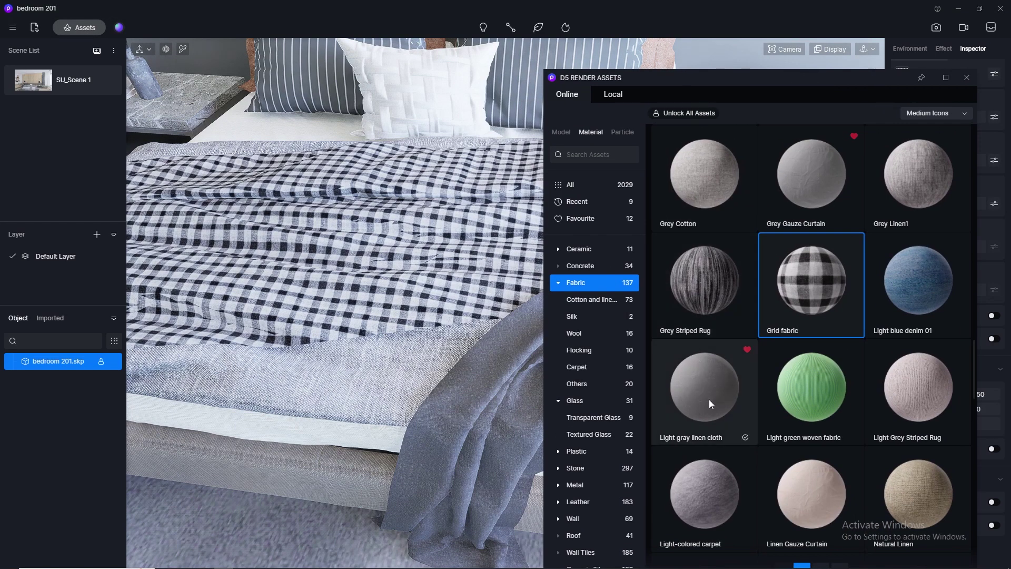
{"action": "left_click_drag", "start_coordinate": [709, 400], "coordinate": [375, 382]}
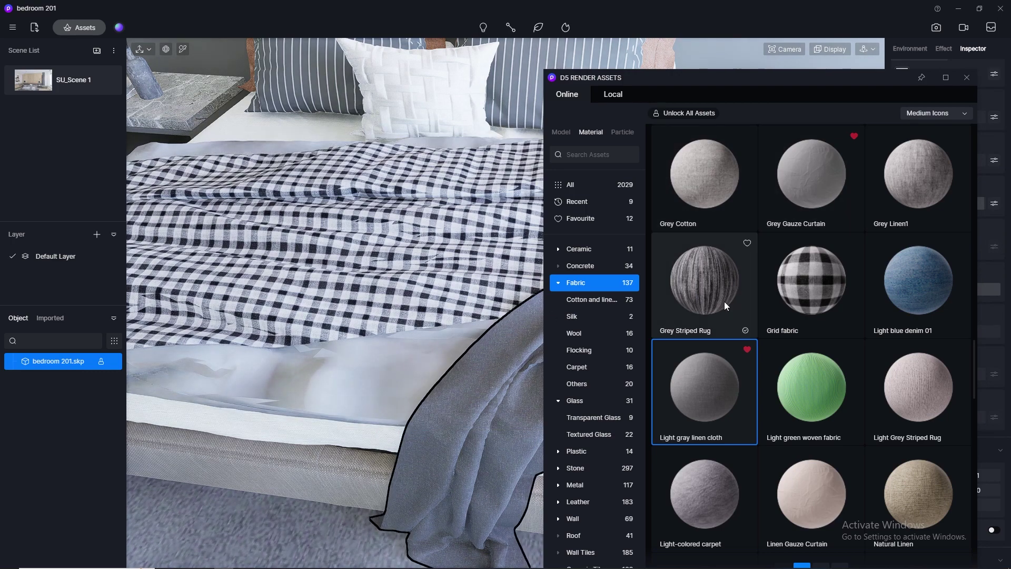
Apply Grey Linen2 from the Fabric materials to the duvet and set its UV stretch to 200 in X and Y.
{"action": "scroll", "coordinate": [724, 301], "scroll_direction": "down", "scroll_amount": 10}
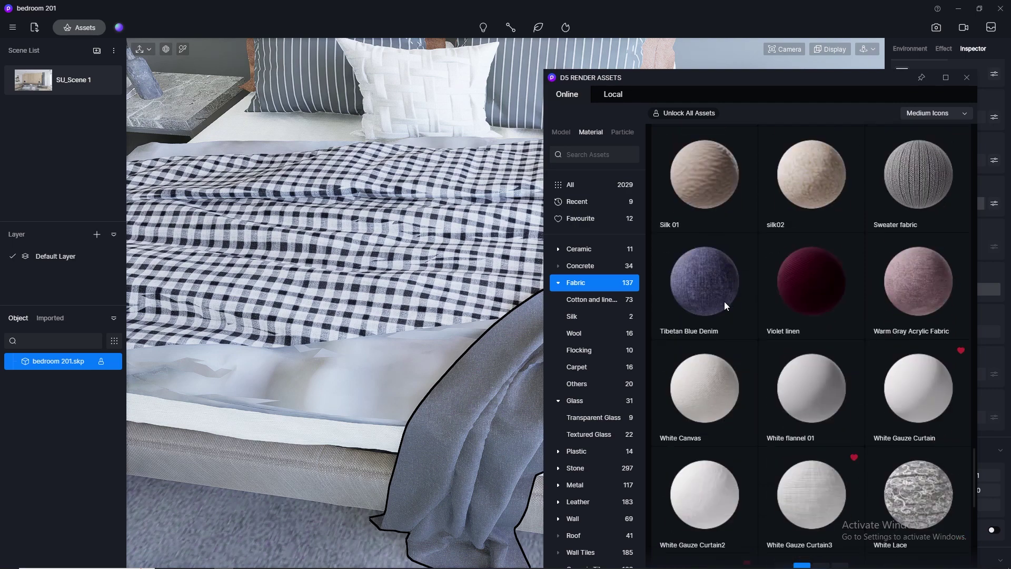
{"action": "scroll", "coordinate": [725, 301], "scroll_direction": "down", "scroll_amount": 8}
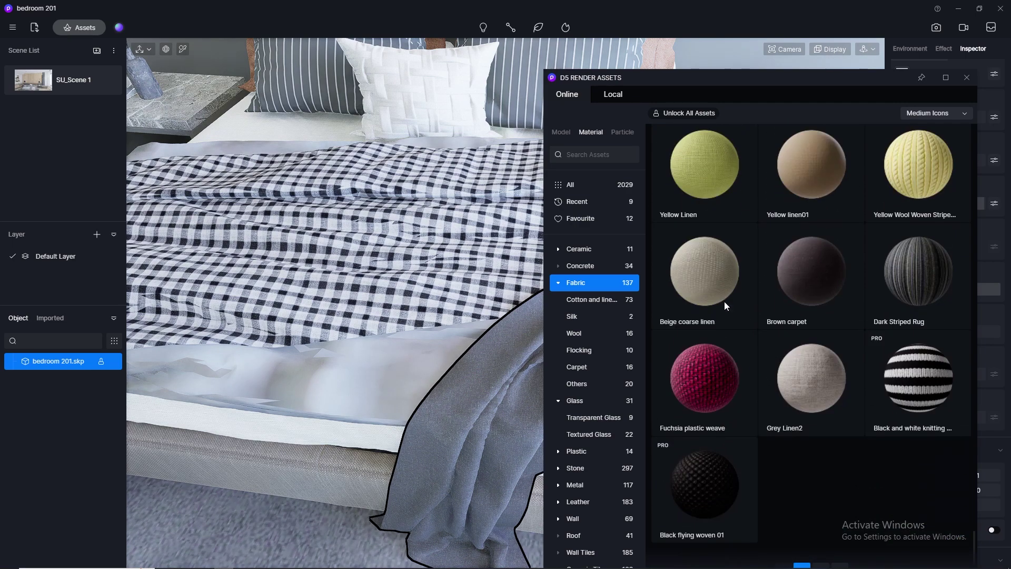
{"action": "left_click_drag", "start_coordinate": [827, 396], "coordinate": [327, 388]}
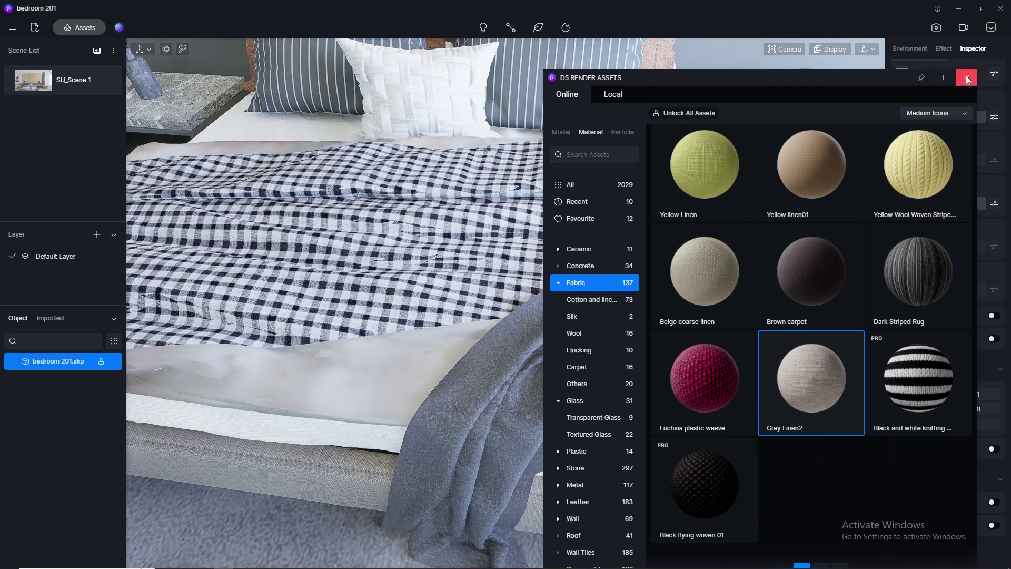
{"action": "left_click", "coordinate": [967, 77]}
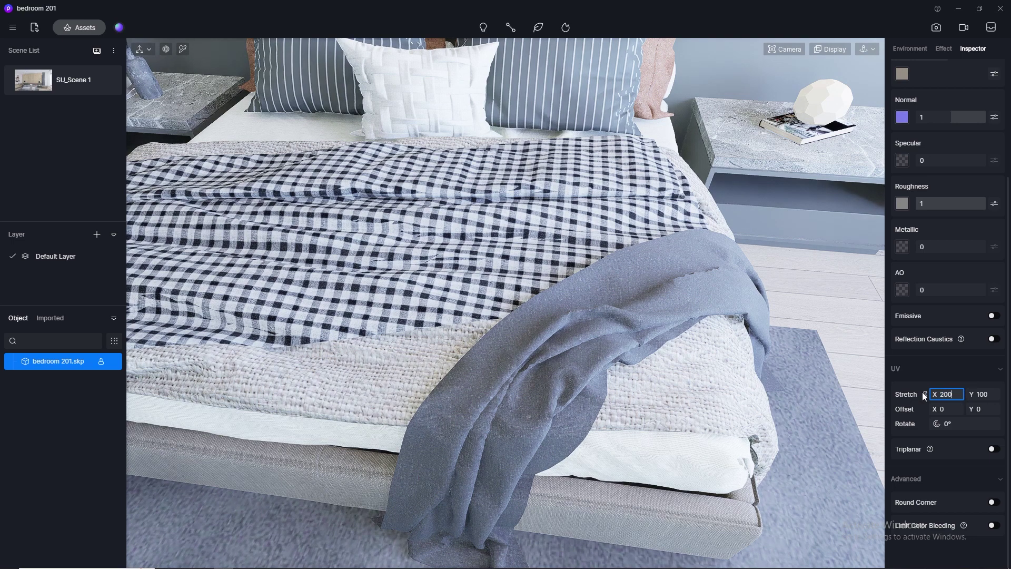
{"action": "type", "text": "200"}
{"action": "key", "text": "Return"}
Browse the Fabric materials in the asset library for an alternative linen for the duvet.
{"action": "left_click", "coordinate": [84, 27]}
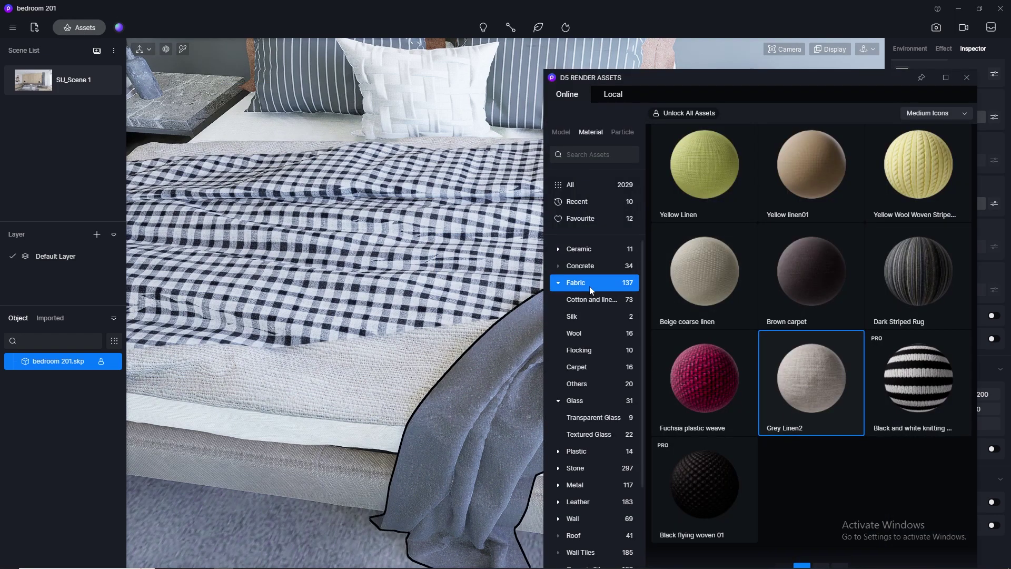
{"action": "left_click_drag", "start_coordinate": [682, 97], "coordinate": [571, 97]}
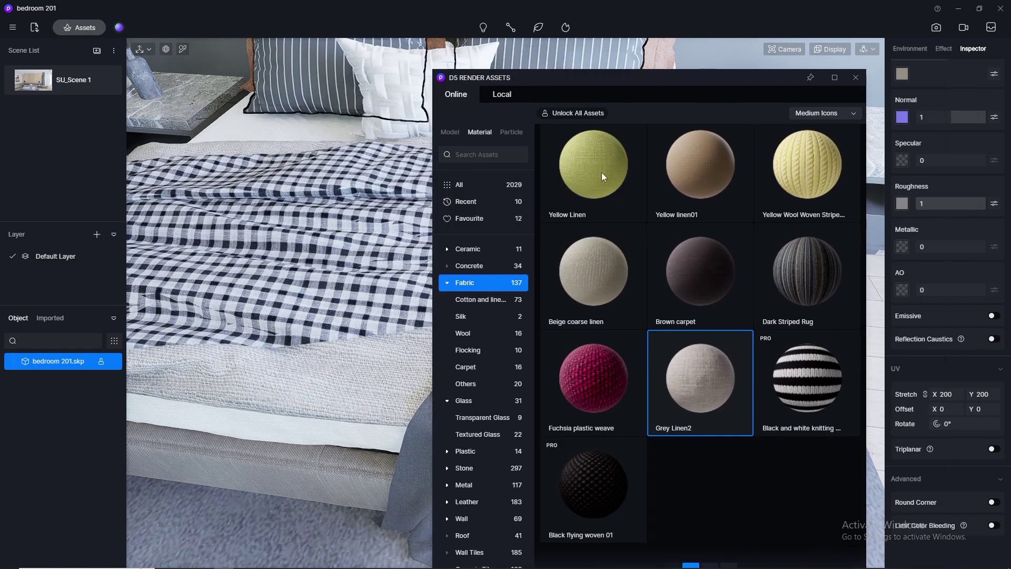
{"action": "scroll", "coordinate": [747, 293], "scroll_direction": "up", "scroll_amount": 8}
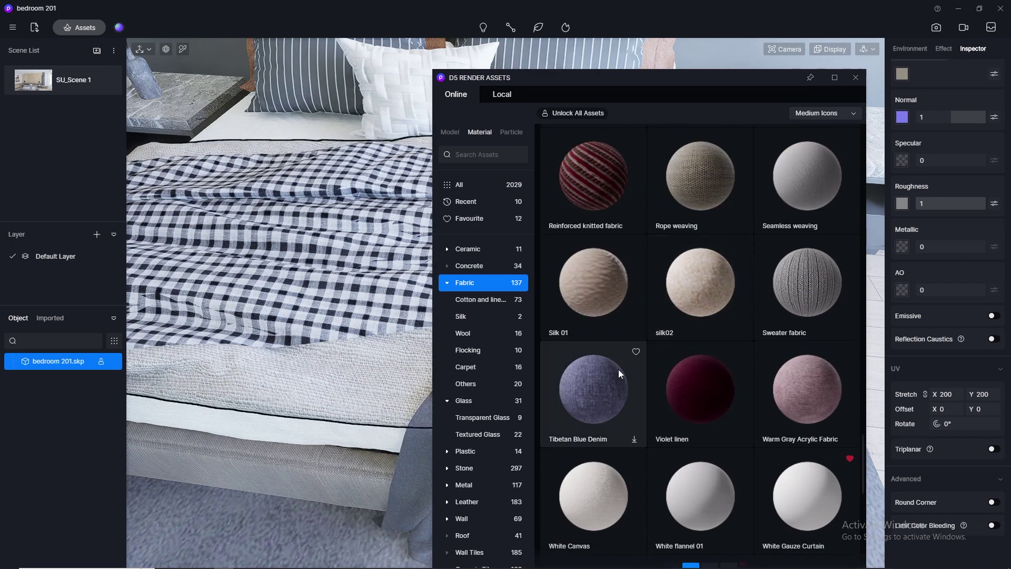
{"action": "scroll", "coordinate": [619, 370], "scroll_direction": "up", "scroll_amount": 8}
{"action": "scroll", "coordinate": [621, 371], "scroll_direction": "up", "scroll_amount": 10}
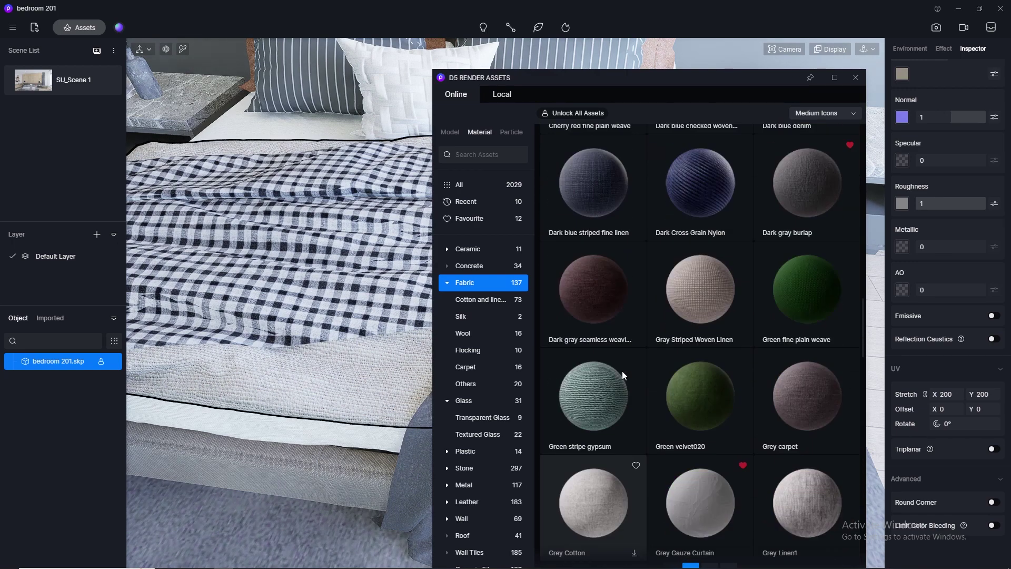
{"action": "scroll", "coordinate": [621, 371], "scroll_direction": "up", "scroll_amount": 2}
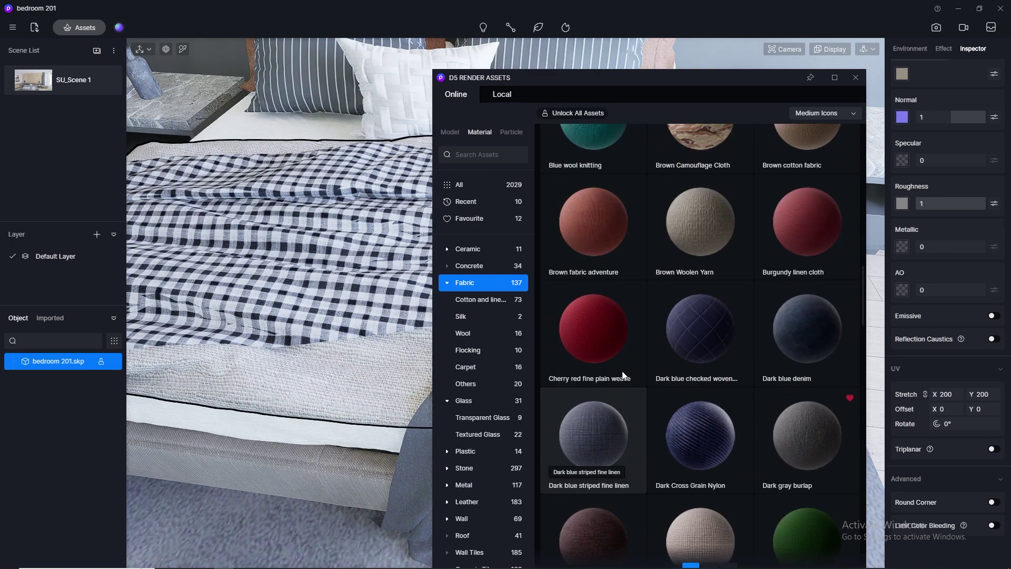
{"action": "scroll", "coordinate": [603, 439], "scroll_direction": "up", "scroll_amount": 4}
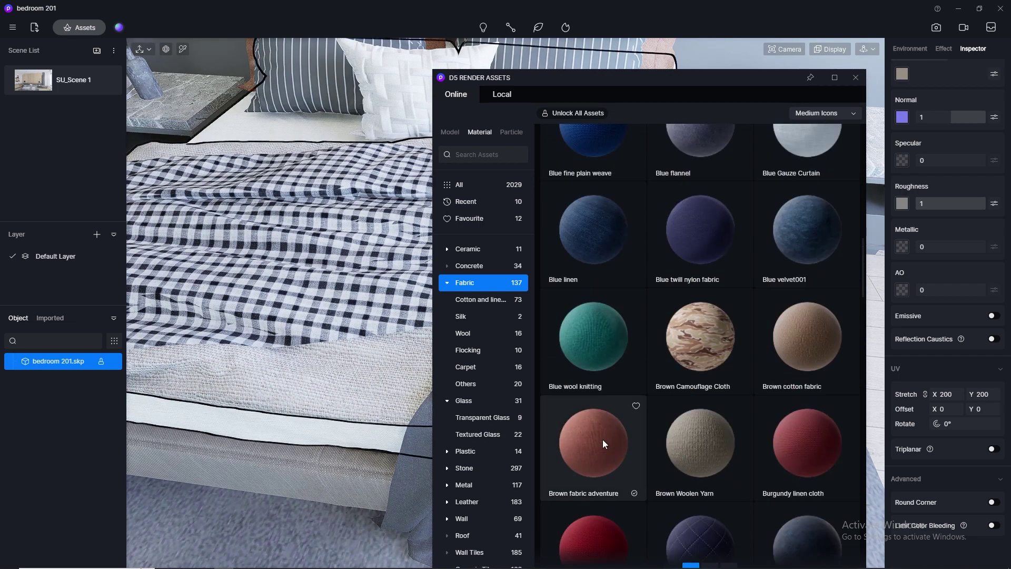
{"action": "scroll", "coordinate": [603, 440], "scroll_direction": "down", "scroll_amount": 2}
{"action": "scroll", "coordinate": [602, 439], "scroll_direction": "up", "scroll_amount": 14}
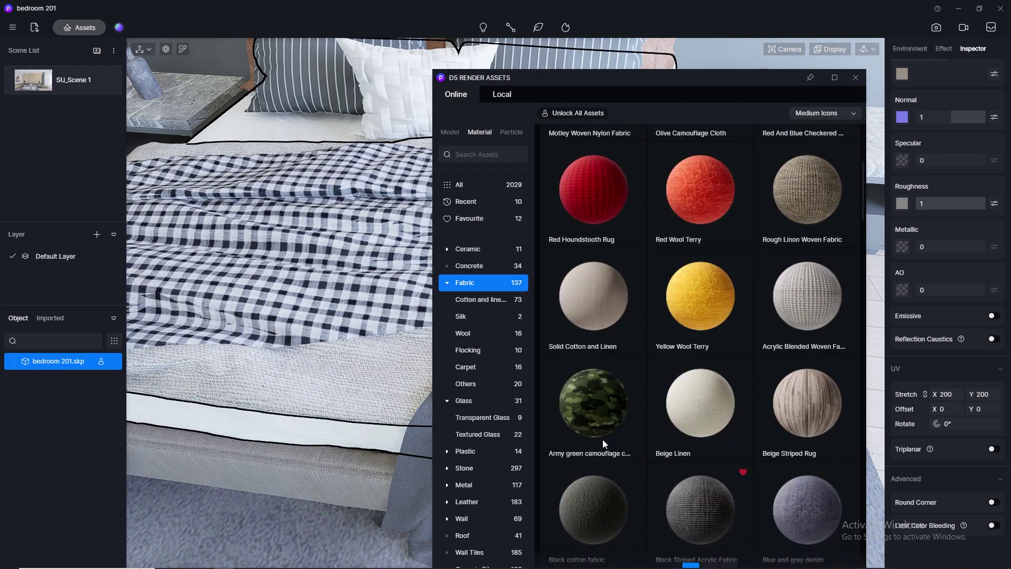
{"action": "scroll", "coordinate": [602, 443], "scroll_direction": "down", "scroll_amount": 15}
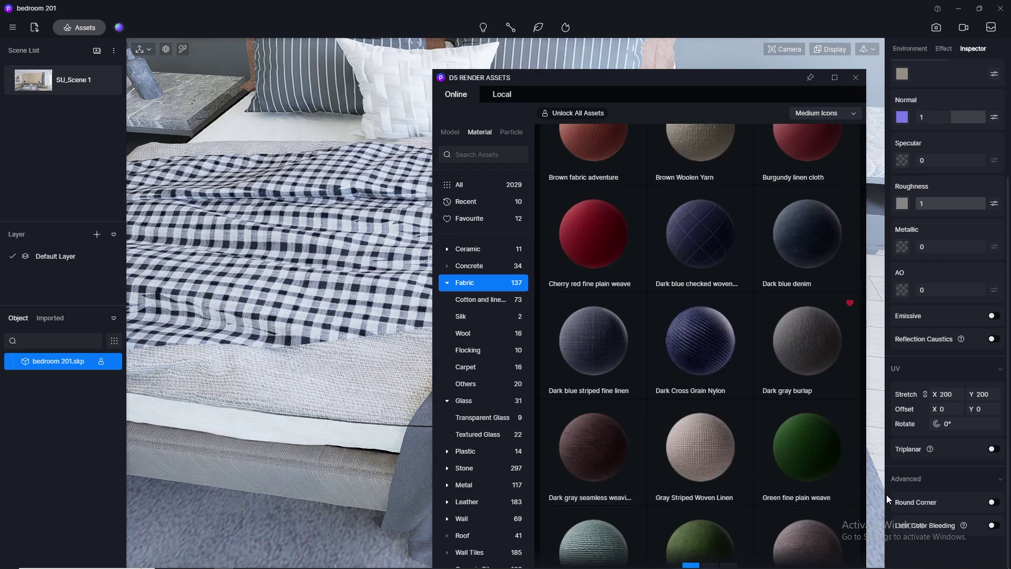
{"action": "scroll", "coordinate": [773, 439], "scroll_direction": "down", "scroll_amount": 10}
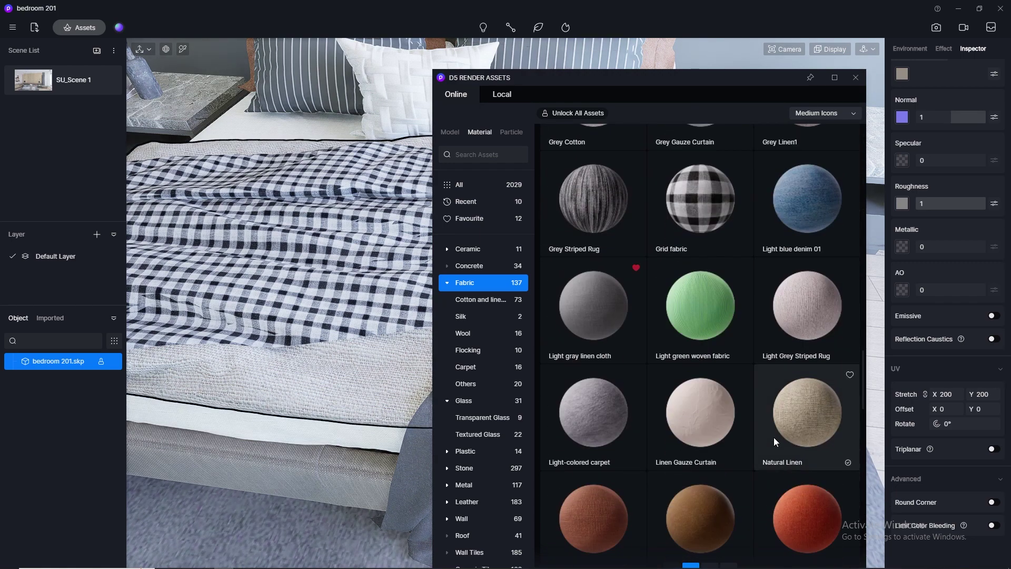
{"action": "scroll", "coordinate": [774, 442], "scroll_direction": "down", "scroll_amount": 12}
{"action": "scroll", "coordinate": [773, 438], "scroll_direction": "down", "scroll_amount": 2}
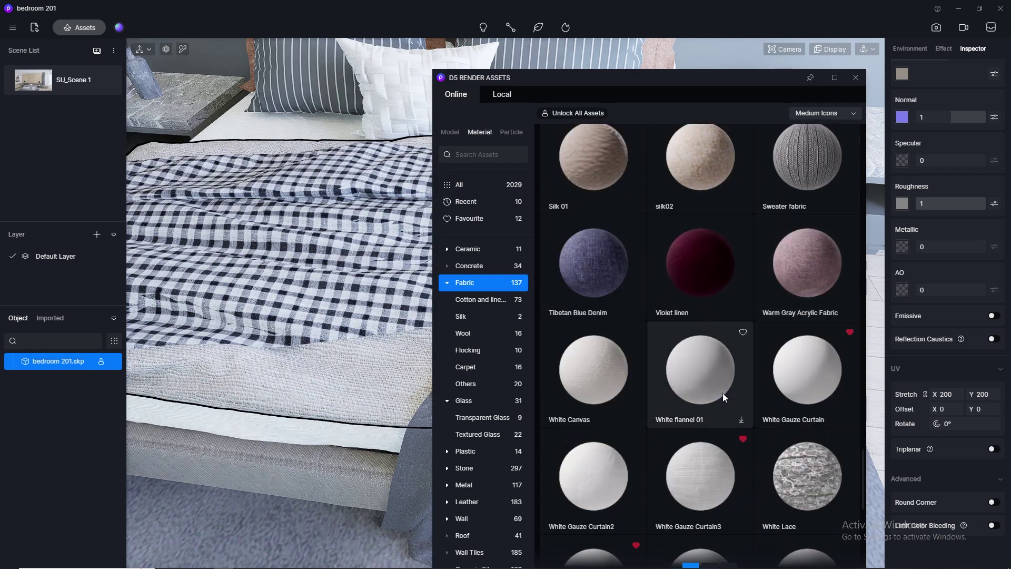
{"action": "scroll", "coordinate": [719, 403], "scroll_direction": "down", "scroll_amount": 9}
{"action": "scroll", "coordinate": [719, 402], "scroll_direction": "down", "scroll_amount": 3}
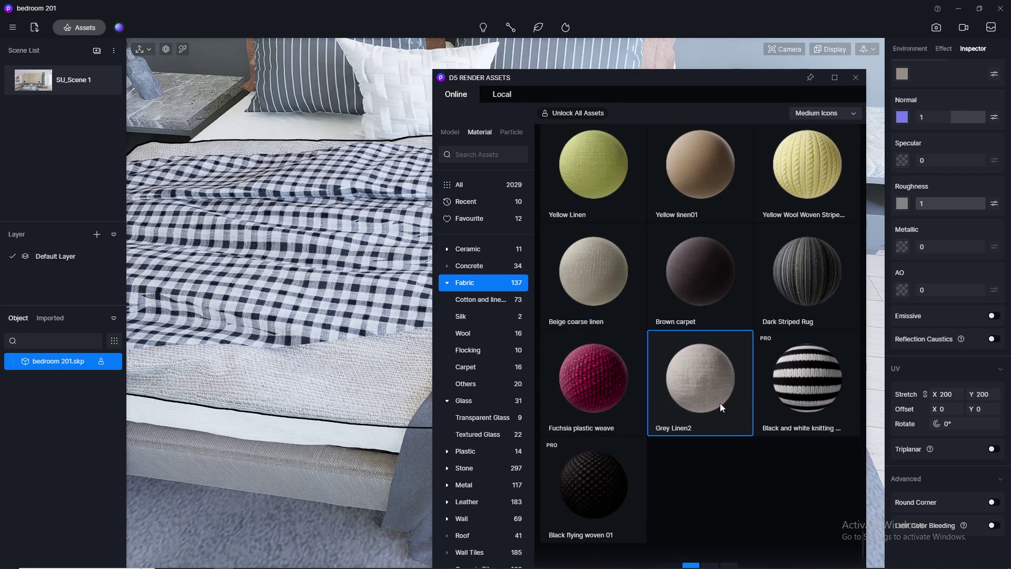
{"action": "scroll", "coordinate": [719, 402], "scroll_direction": "up", "scroll_amount": 20}
{"action": "scroll", "coordinate": [716, 405], "scroll_direction": "up", "scroll_amount": 13}
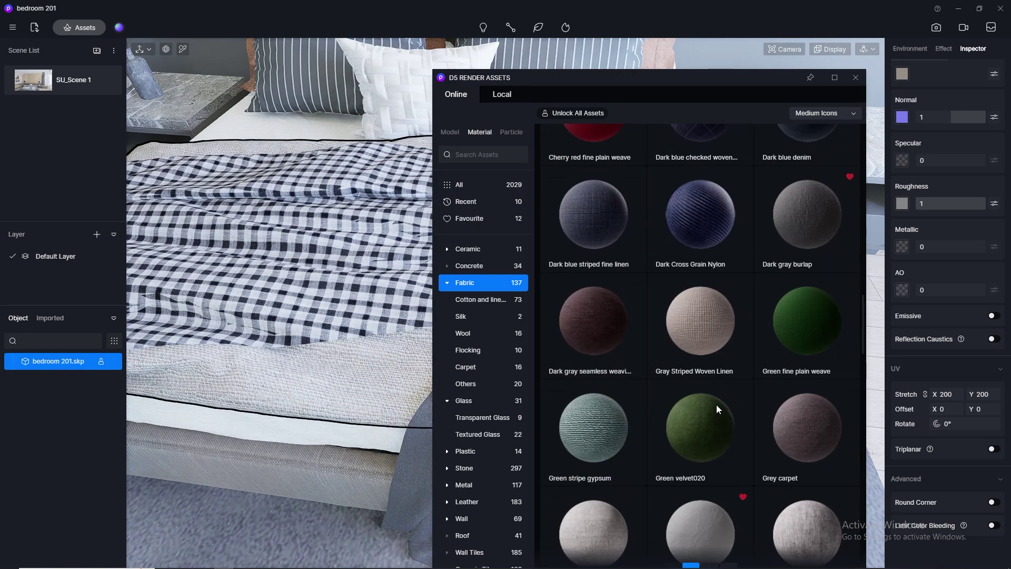
Apply Dark blue striped fine linen to the duvet beneath the checked blanket and close the asset library.
{"action": "left_click", "coordinate": [606, 387]}
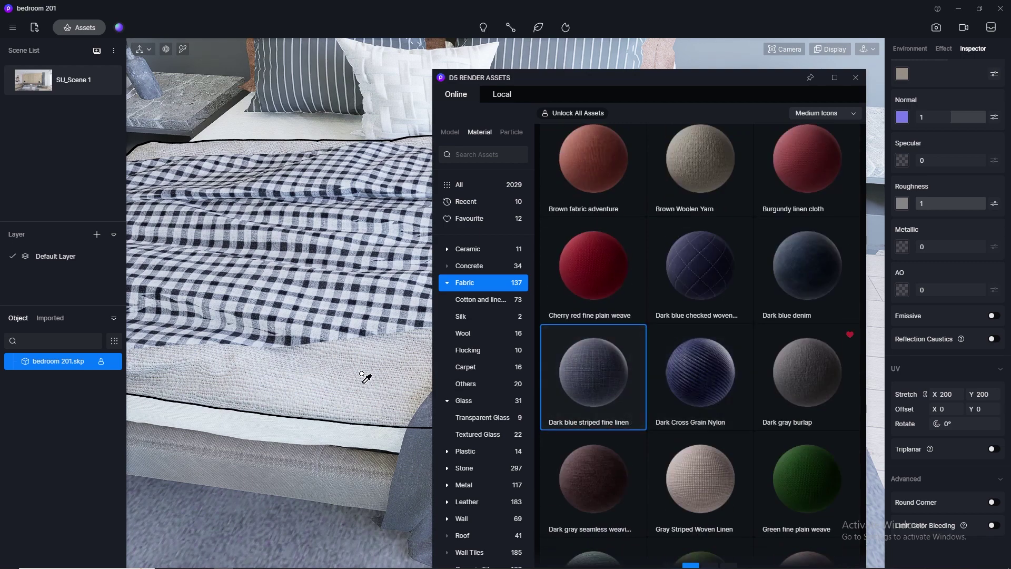
{"action": "left_click_drag", "start_coordinate": [599, 385], "coordinate": [337, 379]}
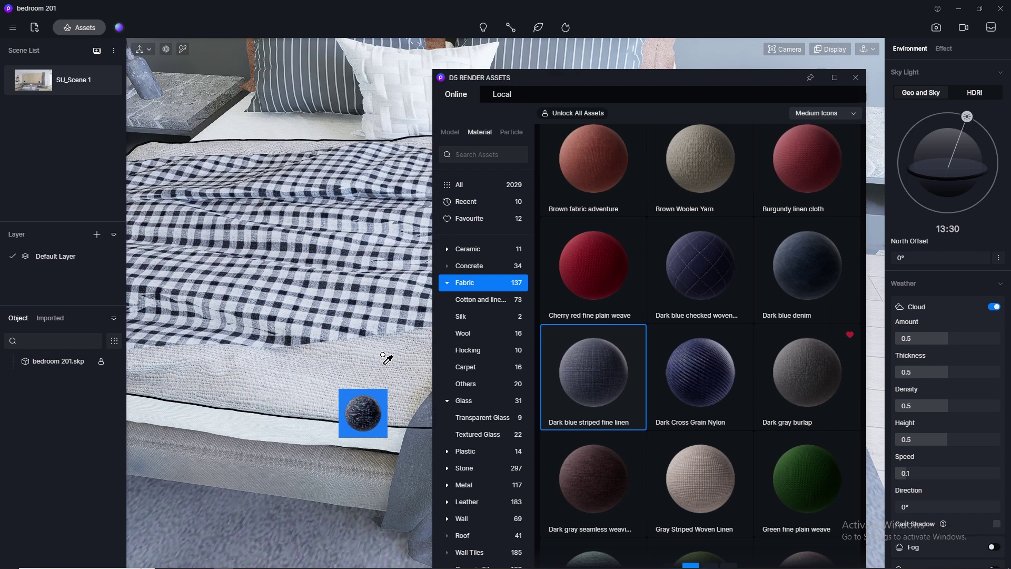
{"action": "left_click_drag", "start_coordinate": [387, 359], "coordinate": [323, 373]}
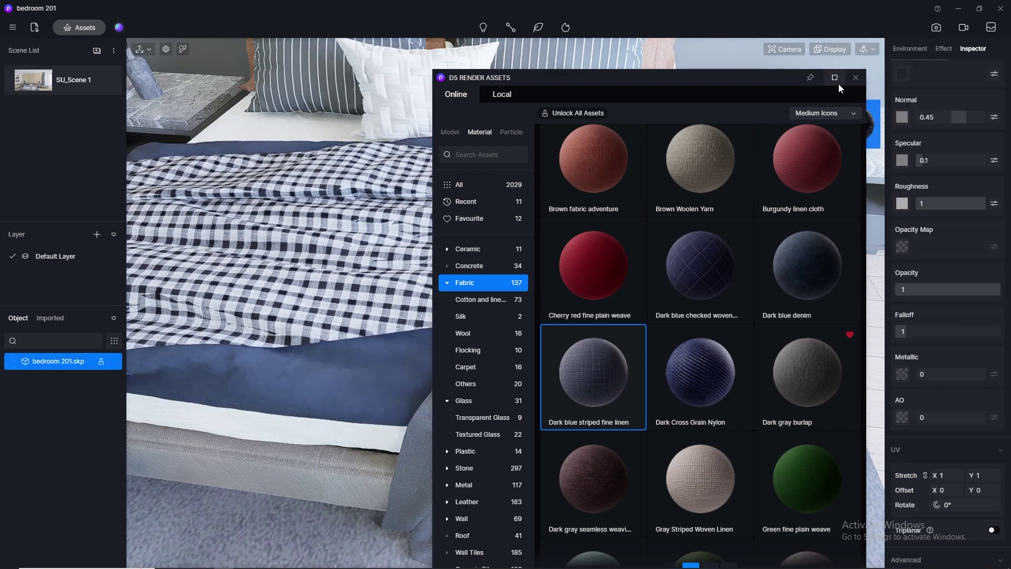
{"action": "left_click", "coordinate": [854, 78]}
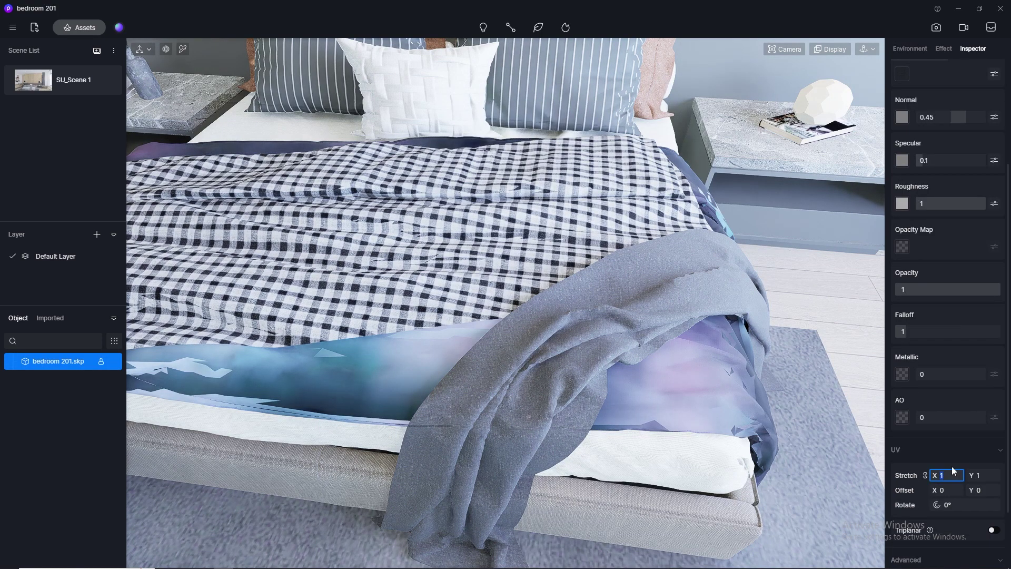
Set the duvet linen's UV stretch to 500 in X and Y, trying 250 and 350 first, and return to the SU_Scene 1 view.
{"action": "type", "text": "250"}
{"action": "key", "text": "Return"}
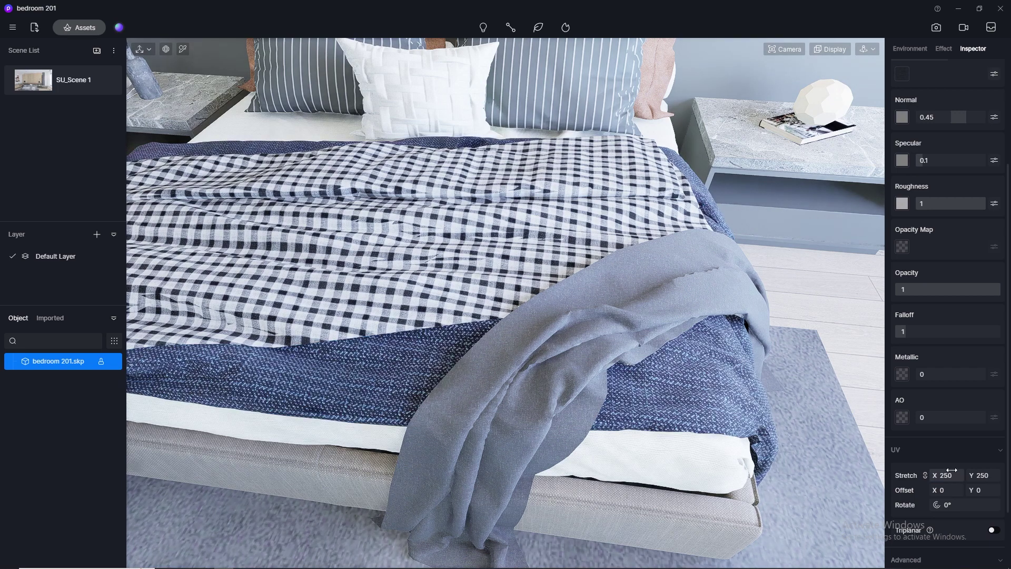
{"action": "left_click", "coordinate": [952, 471]}
{"action": "key", "text": "Return"}
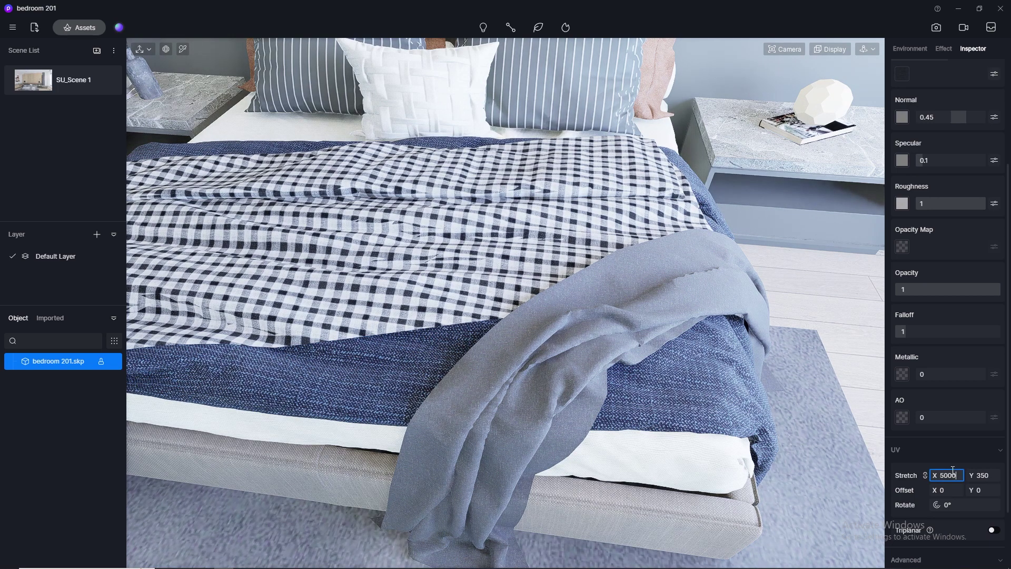
{"action": "left_click", "coordinate": [952, 470]}
{"action": "type", "text": "500"}
{"action": "key", "text": "Return"}
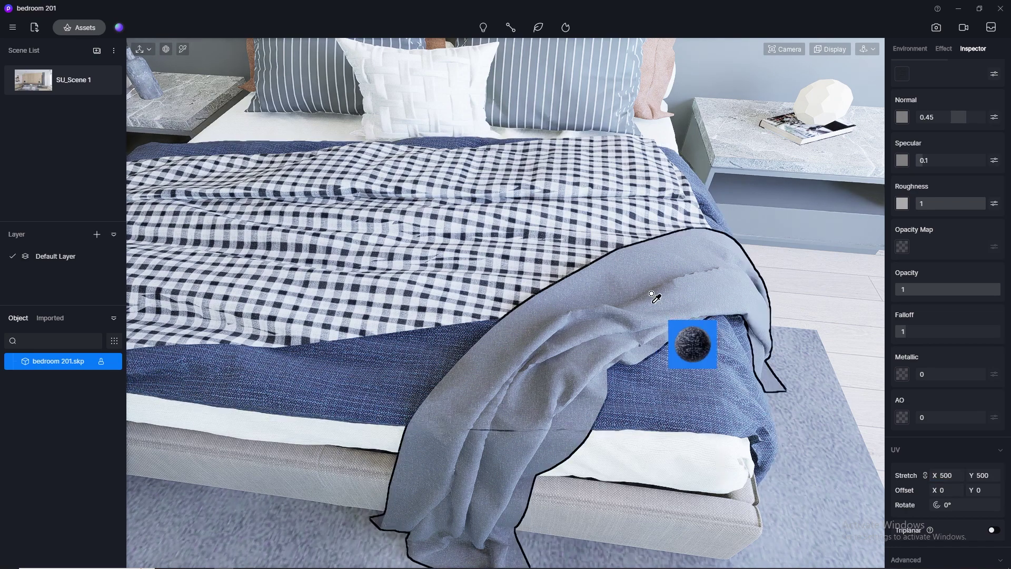
{"action": "scroll", "coordinate": [568, 145], "scroll_direction": "down", "scroll_amount": 5}
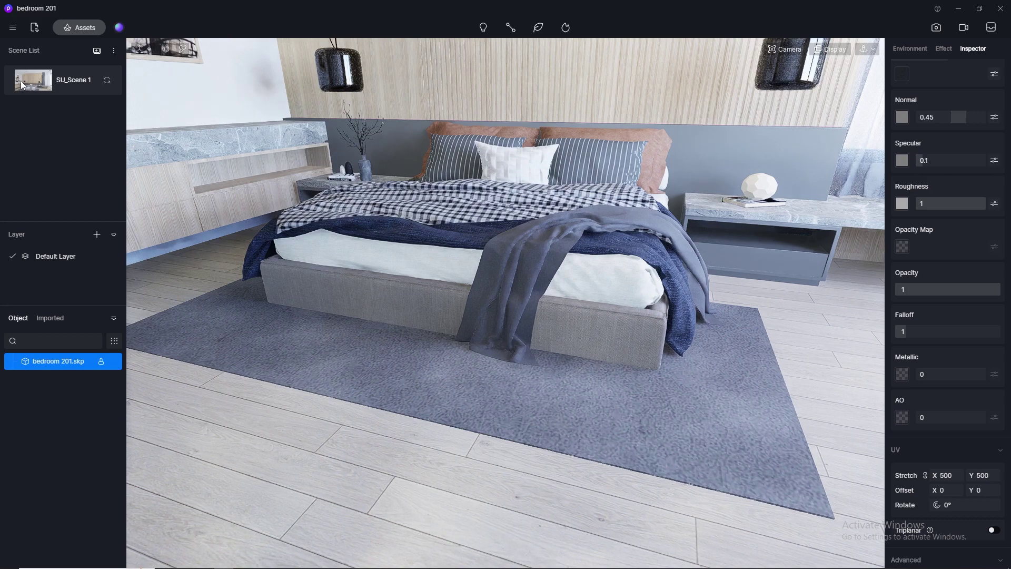
{"action": "left_click", "coordinate": [22, 83]}
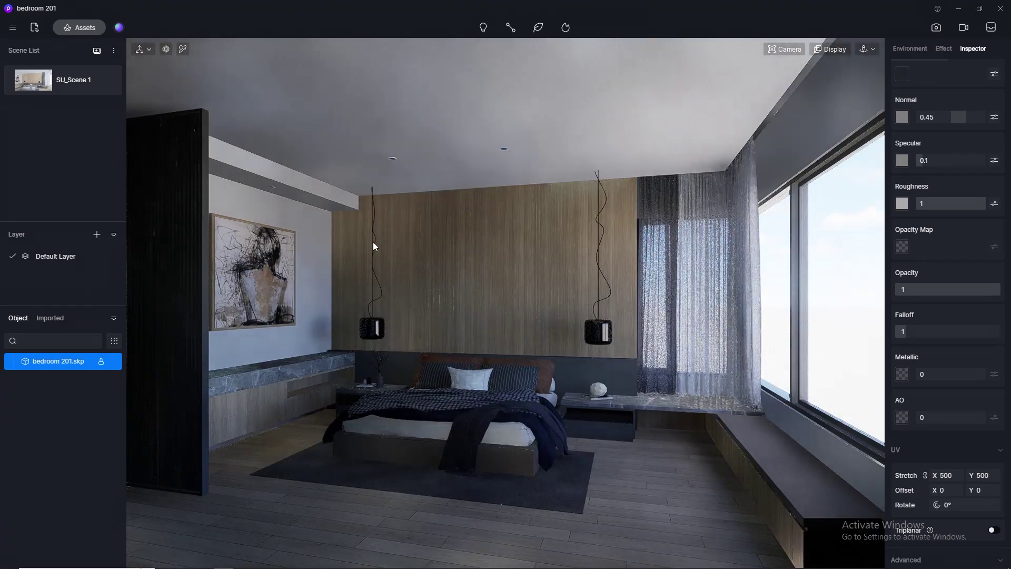
Set the camera's clipping distance to 0 while viewing the bed and headboard wall from above.
{"action": "scroll", "coordinate": [514, 361], "scroll_direction": "up", "scroll_amount": 5}
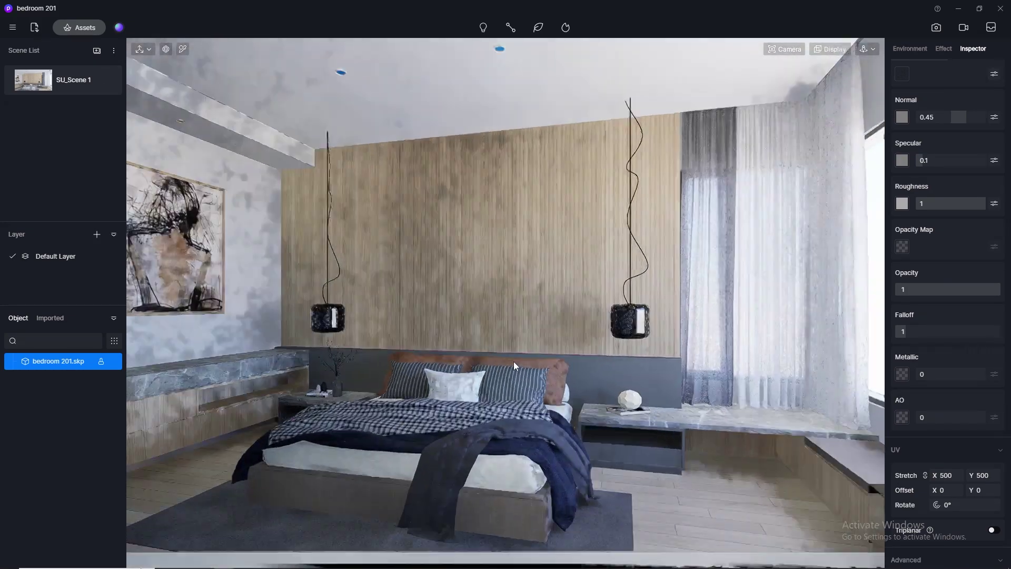
{"action": "scroll", "coordinate": [508, 359], "scroll_direction": "down", "scroll_amount": 2}
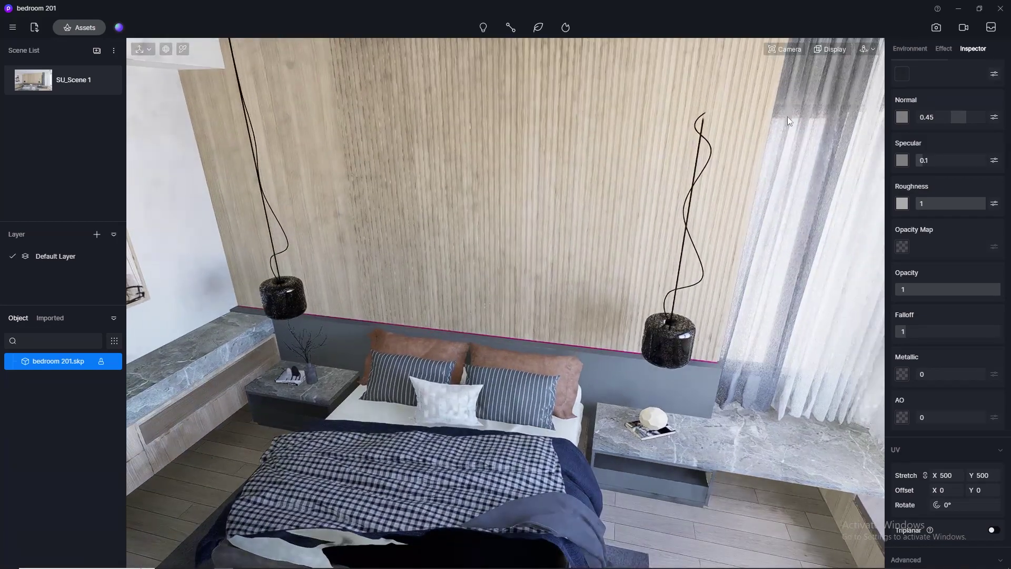
{"action": "left_click", "coordinate": [777, 49]}
{"action": "left_click_drag", "start_coordinate": [777, 155], "coordinate": [756, 158]}
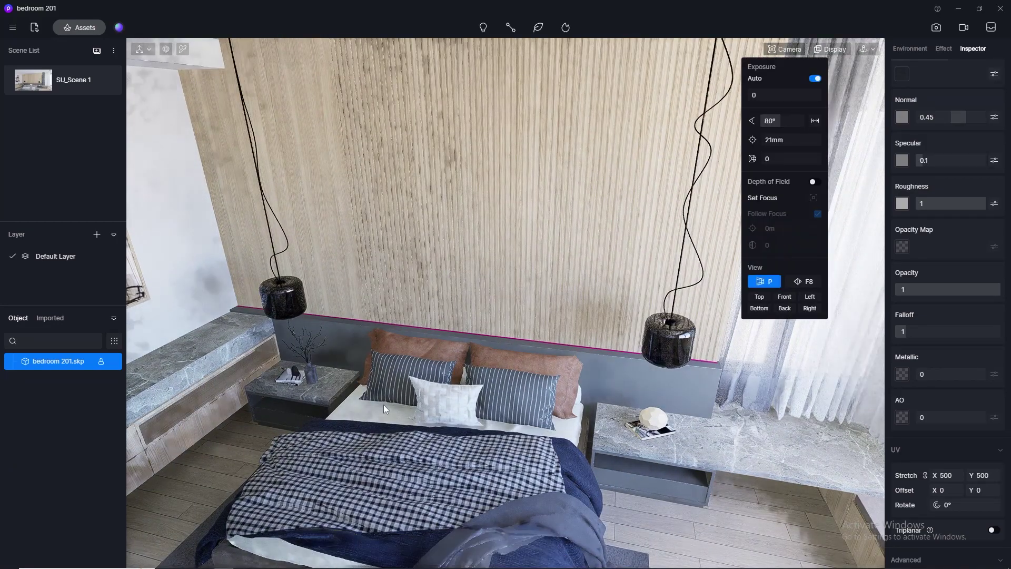
Pick the blue vase's material on the bedside table and set its specular to 0.5 and roughness to 0.1.
{"action": "scroll", "coordinate": [386, 402], "scroll_direction": "up", "scroll_amount": 5}
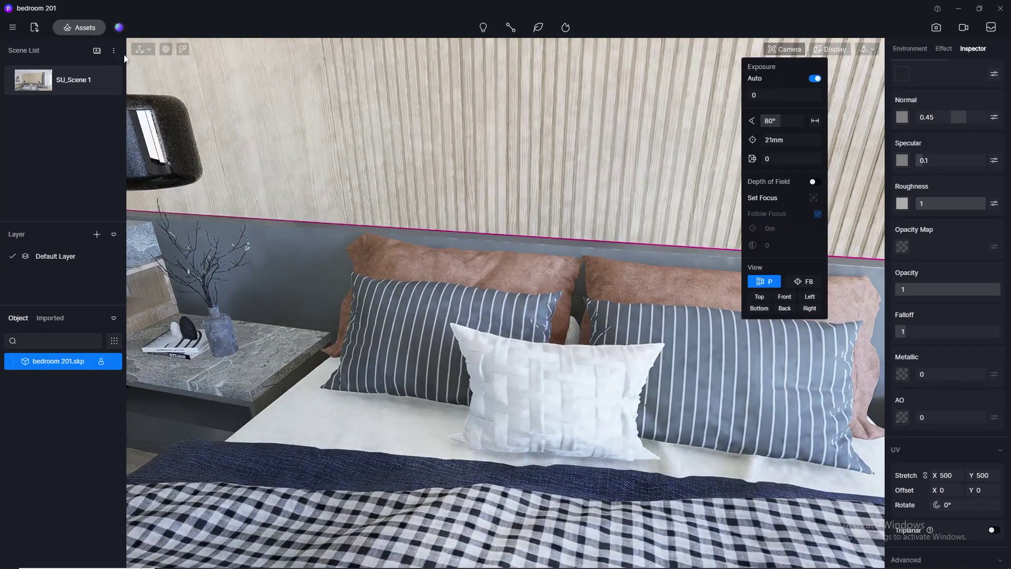
{"action": "left_click", "coordinate": [183, 53]}
{"action": "left_click", "coordinate": [222, 329]}
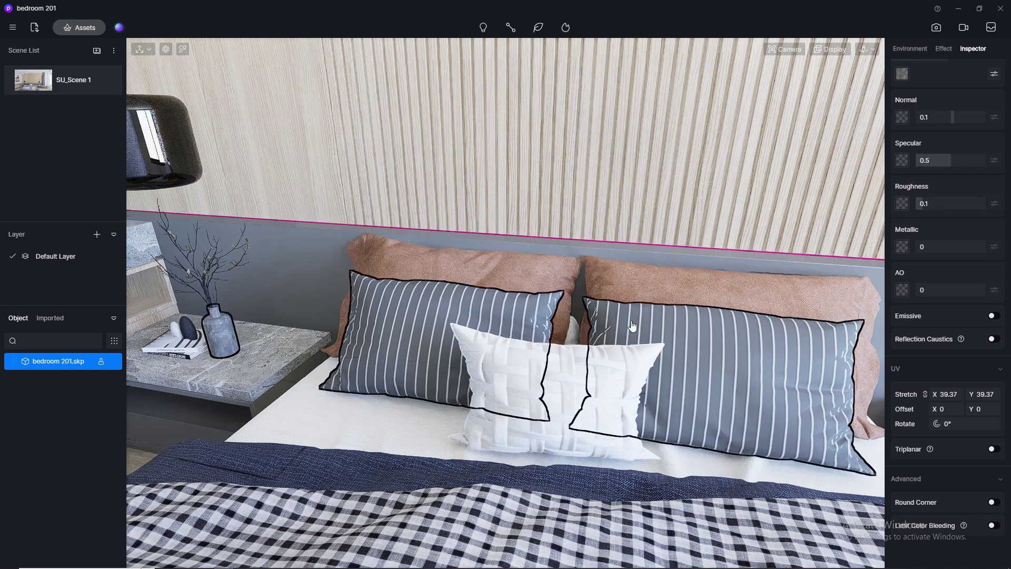
Pick the faceted white ornament's material on the other bedside table and set its specular to 0.5 and roughness to 0.1.
{"action": "middle_click_drag", "start_coordinate": [634, 327], "coordinate": [441, 310]}
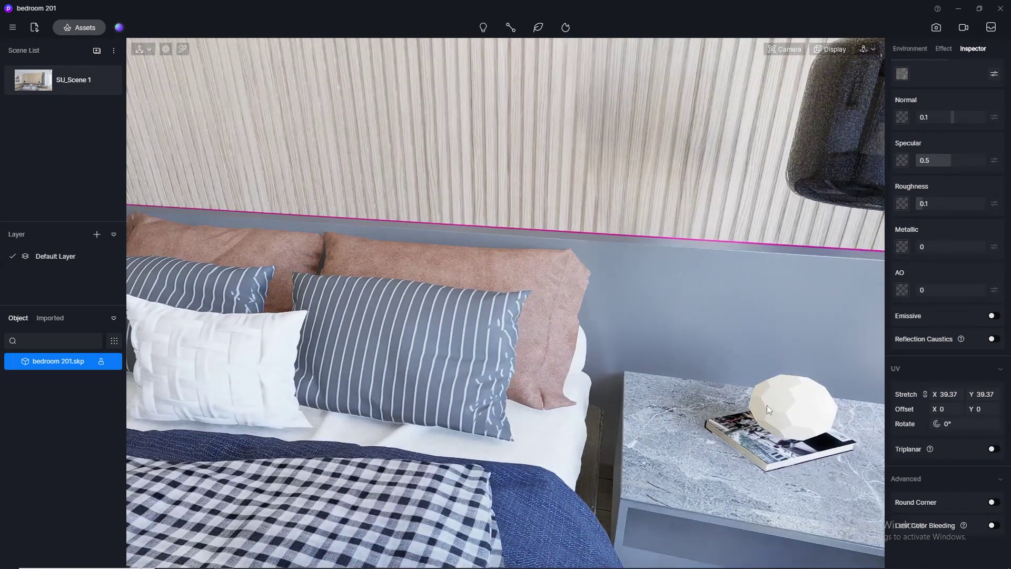
{"action": "left_click", "coordinate": [182, 49]}
{"action": "left_click", "coordinate": [794, 412]}
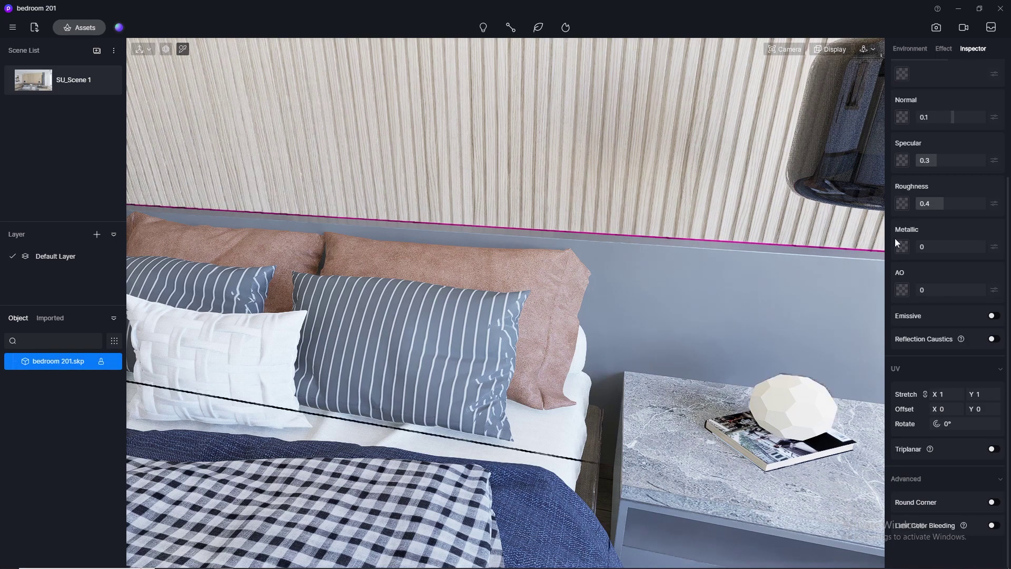
{"action": "key", "text": "Return"}
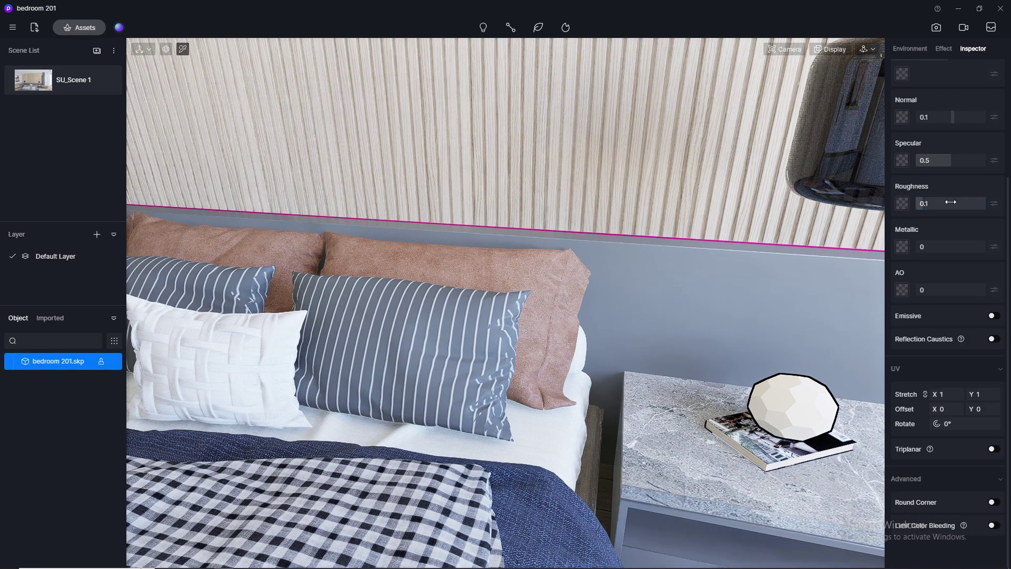
Apply White Linen from the favourite materials to the small woven white cushion and close the asset library.
{"action": "scroll", "coordinate": [515, 334], "scroll_direction": "down", "scroll_amount": 4}
{"action": "middle_click_drag", "start_coordinate": [340, 376], "coordinate": [476, 375]}
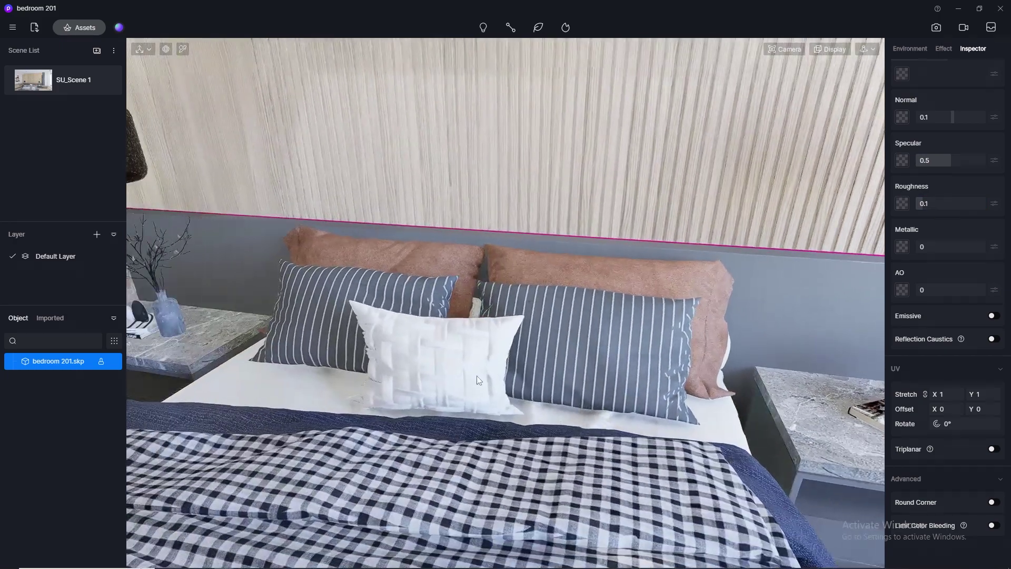
{"action": "scroll", "coordinate": [476, 375], "scroll_direction": "up", "scroll_amount": 5}
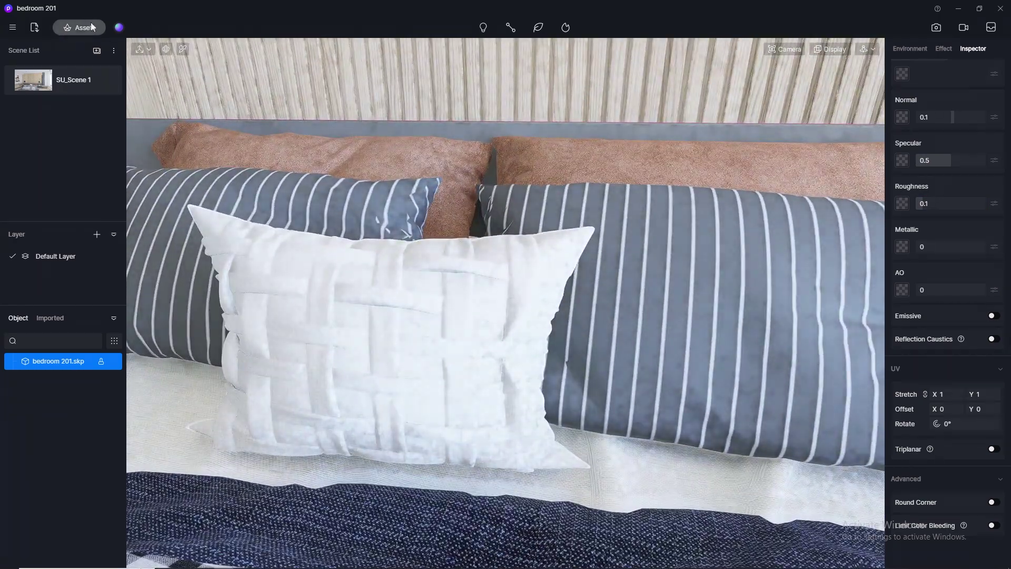
{"action": "left_click", "coordinate": [91, 26]}
{"action": "left_click", "coordinate": [492, 219]}
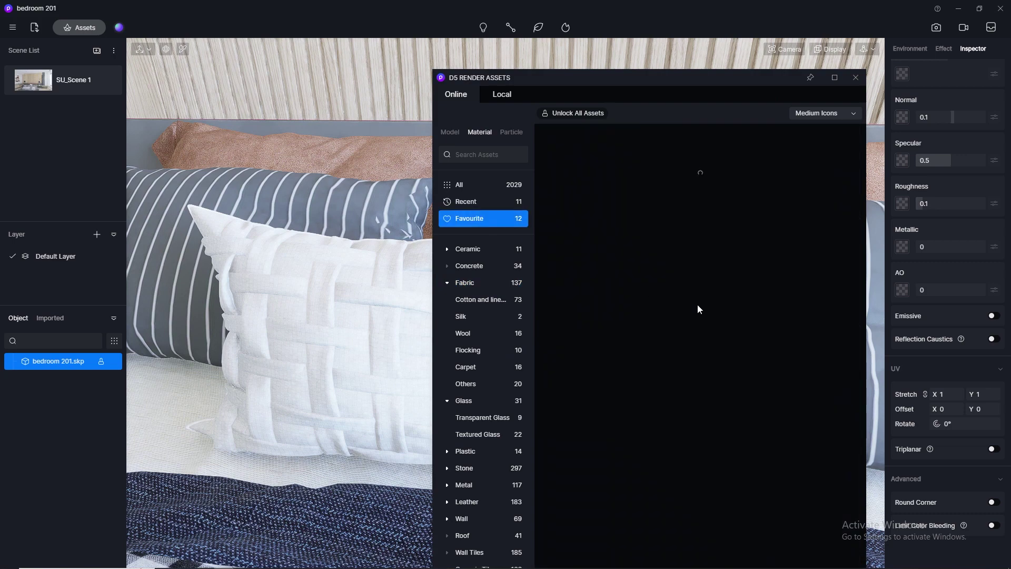
{"action": "scroll", "coordinate": [695, 307], "scroll_direction": "down", "scroll_amount": 1}
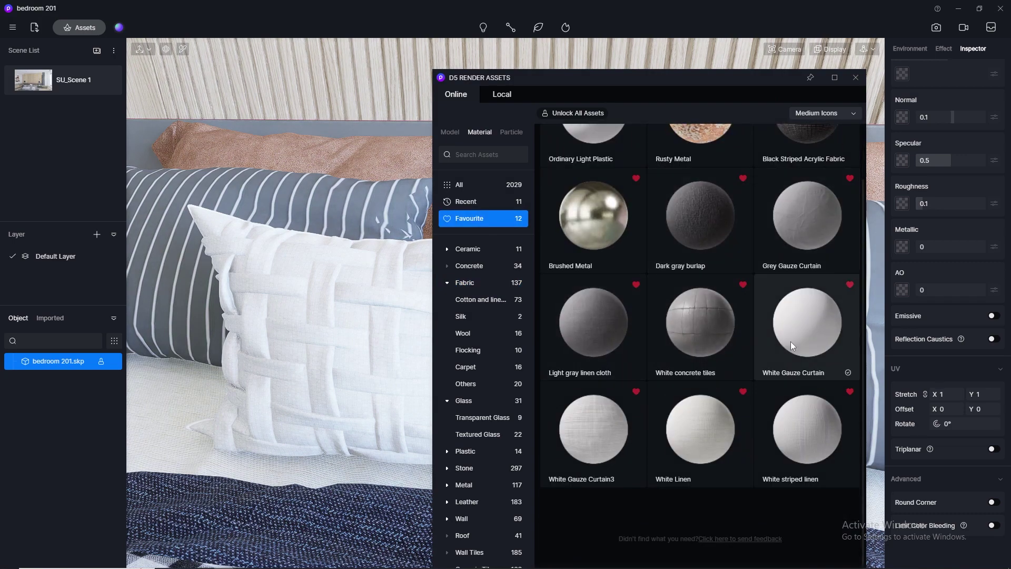
{"action": "left_click_drag", "start_coordinate": [706, 437], "coordinate": [344, 360]}
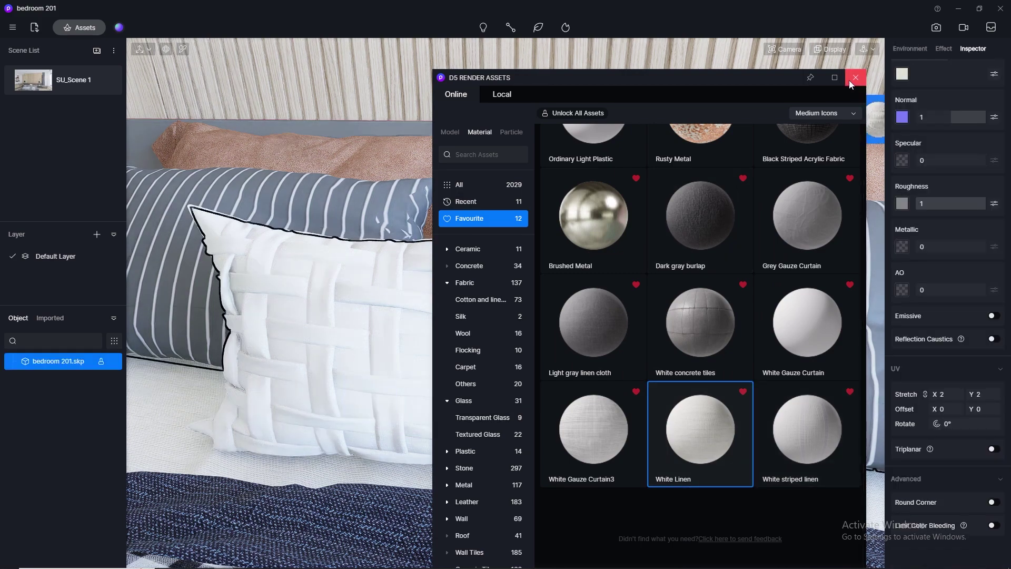
{"action": "left_click", "coordinate": [855, 77]}
Set the white cushion linen's UV stretch to 1000 in X and Y, trying 500 first.
{"action": "left_click", "coordinate": [951, 393]}
{"action": "type", "text": "50"}
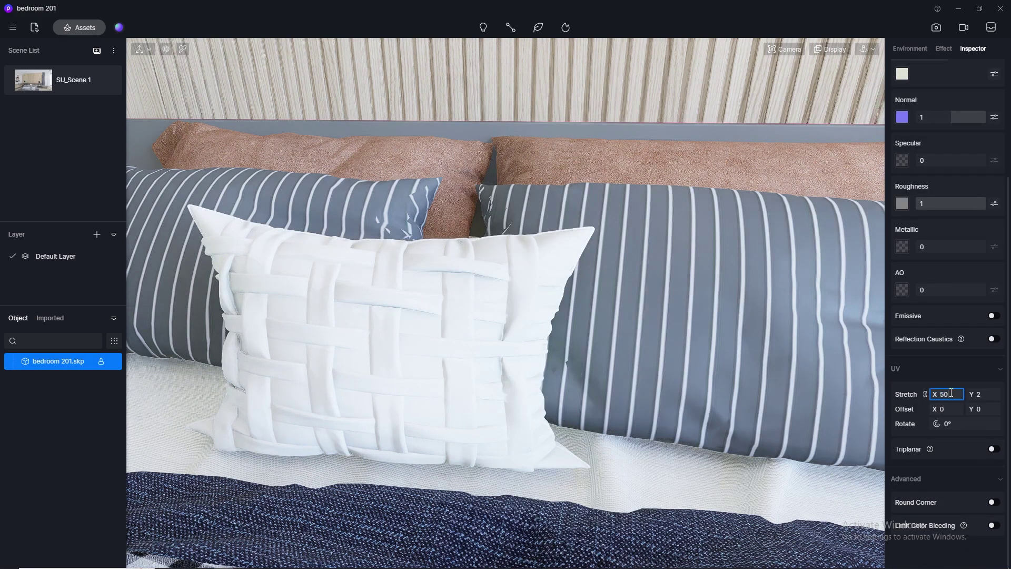
{"action": "type", "text": "0"}
{"action": "key", "text": "Return"}
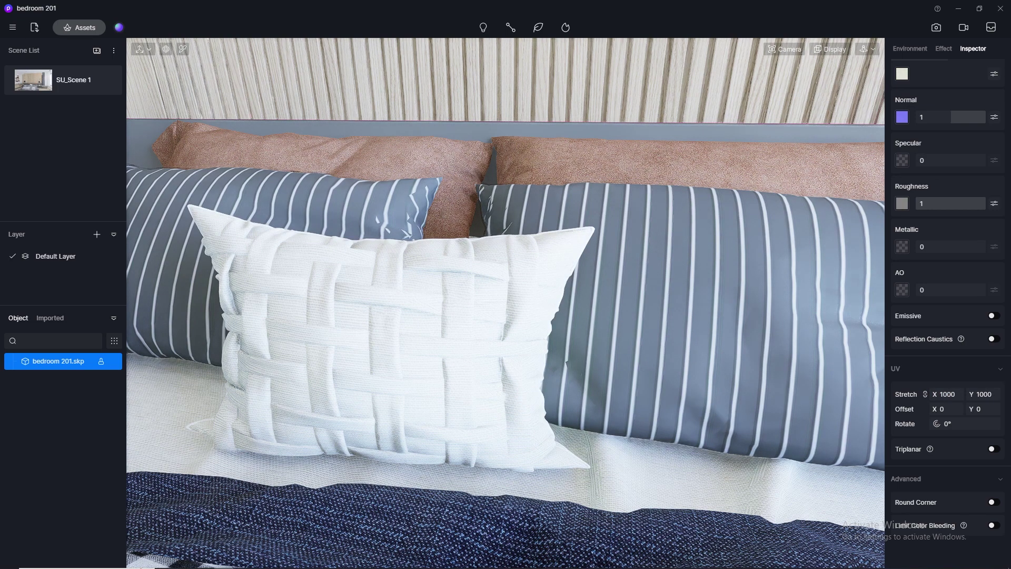
Apply Light Brown Linen from the Fabric materials to the two rear pillows and close the asset library.
{"action": "left_click", "coordinate": [79, 28]}
{"action": "scroll", "coordinate": [765, 370], "scroll_direction": "up", "scroll_amount": 1}
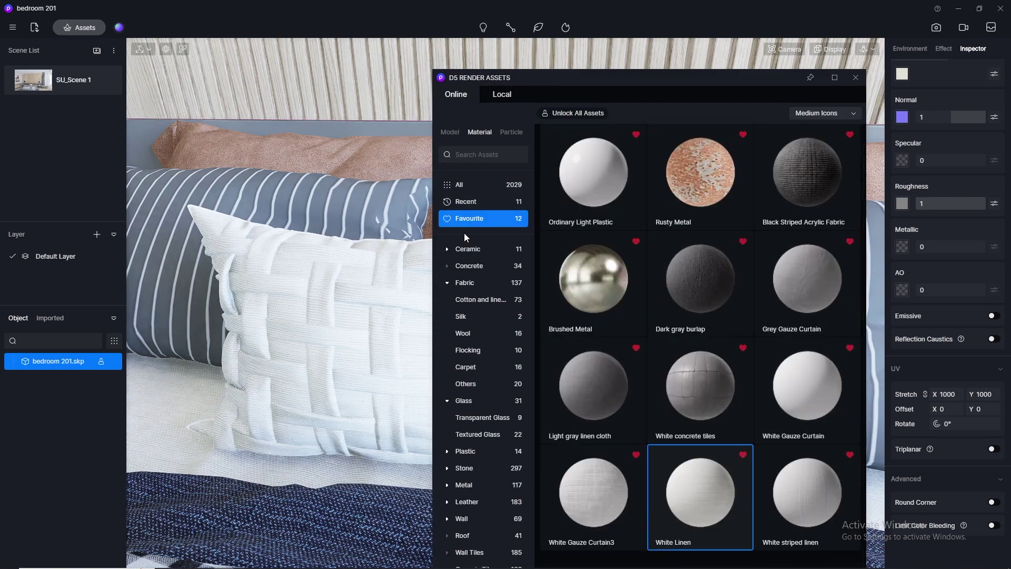
{"action": "left_click", "coordinate": [489, 287]}
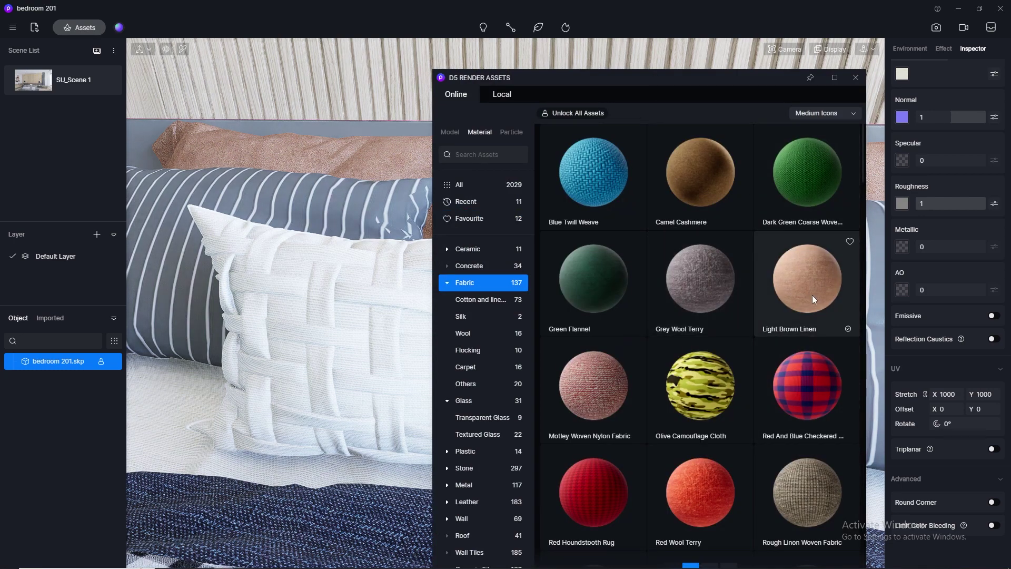
{"action": "left_click", "coordinate": [361, 152]}
{"action": "left_click", "coordinate": [855, 77]}
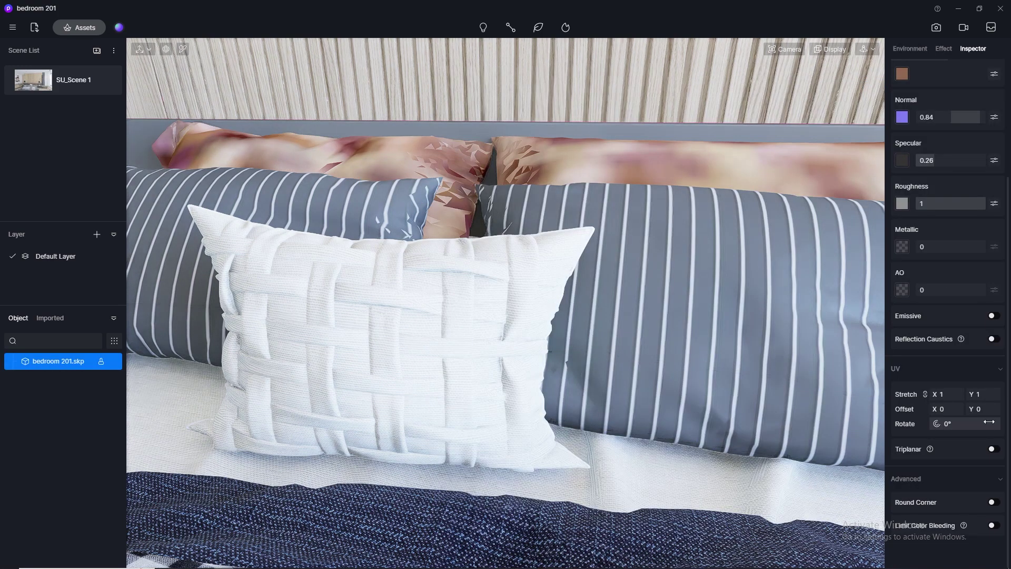
Set the rear pillows' linen UV stretch to 250 in X and Y, trying 500 first.
{"action": "left_click", "coordinate": [950, 395]}
{"action": "type", "text": "500"}
{"action": "key", "text": "Return"}
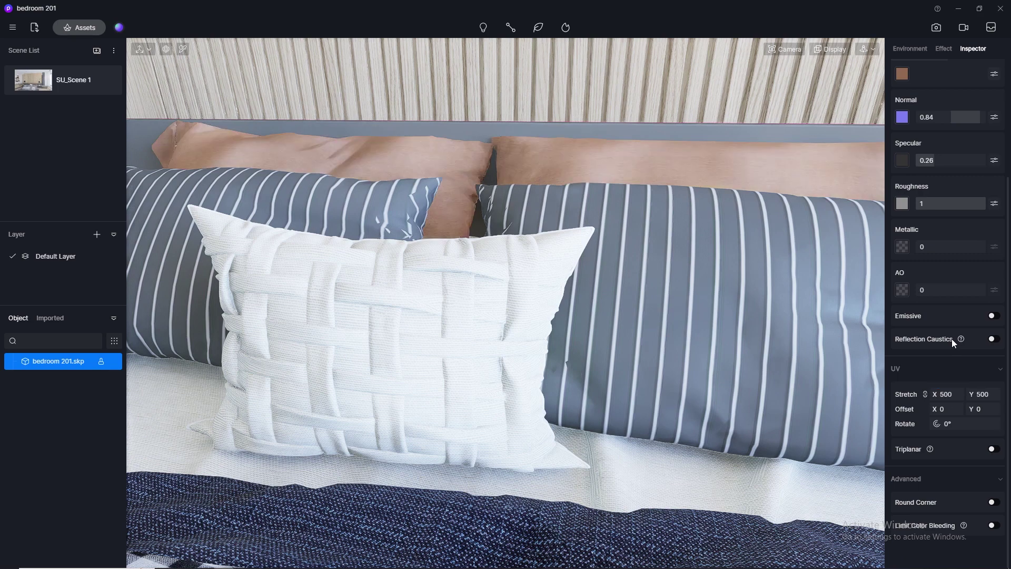
{"action": "right_click_drag", "start_coordinate": [569, 221], "coordinate": [570, 377]}
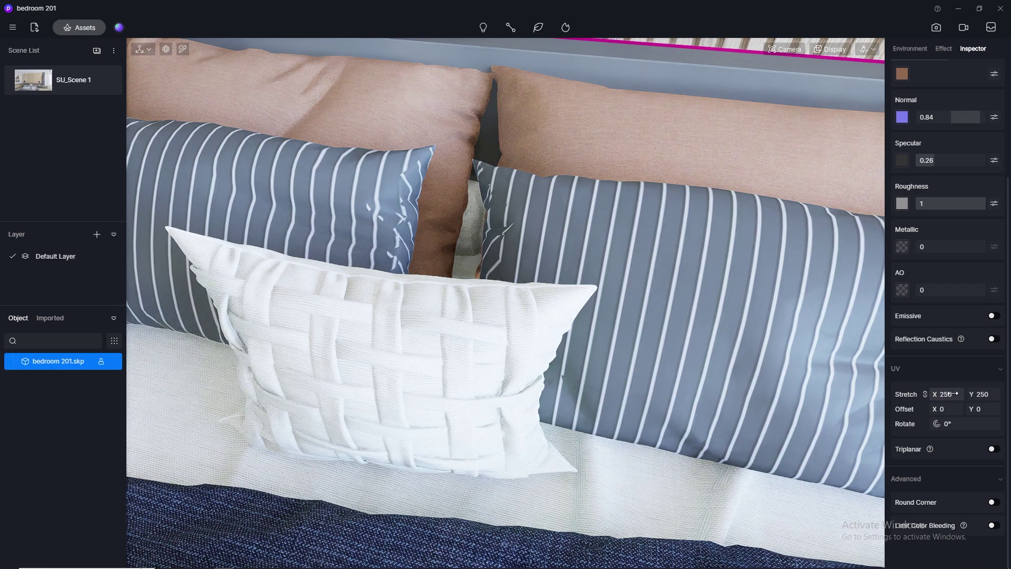
{"action": "scroll", "coordinate": [388, 111], "scroll_direction": "down", "scroll_amount": 6}
{"action": "key", "text": "Escape"}
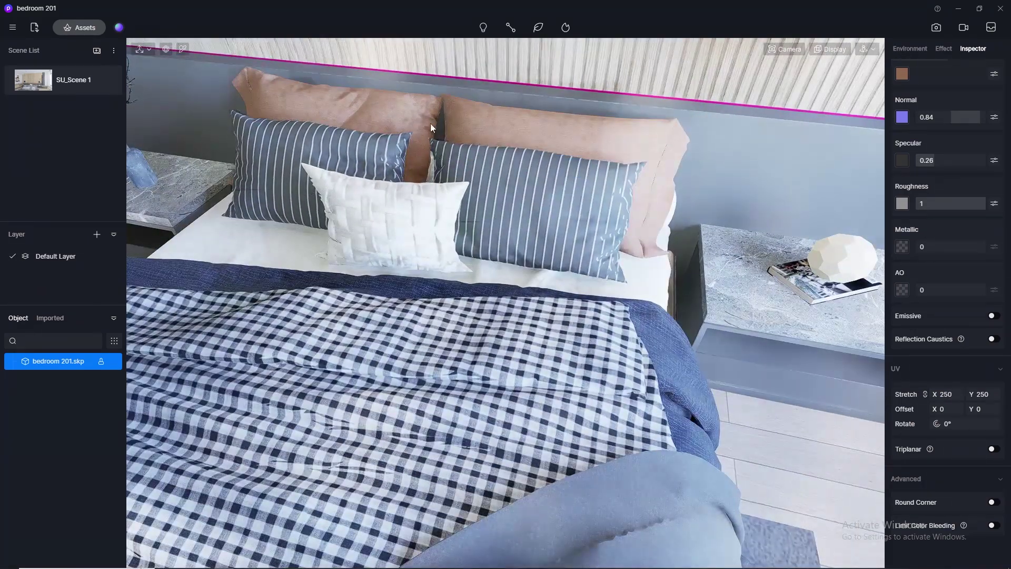
Pick the striped pillows' material and change its material template from Custom to Cloth.
{"action": "left_click", "coordinate": [183, 48]}
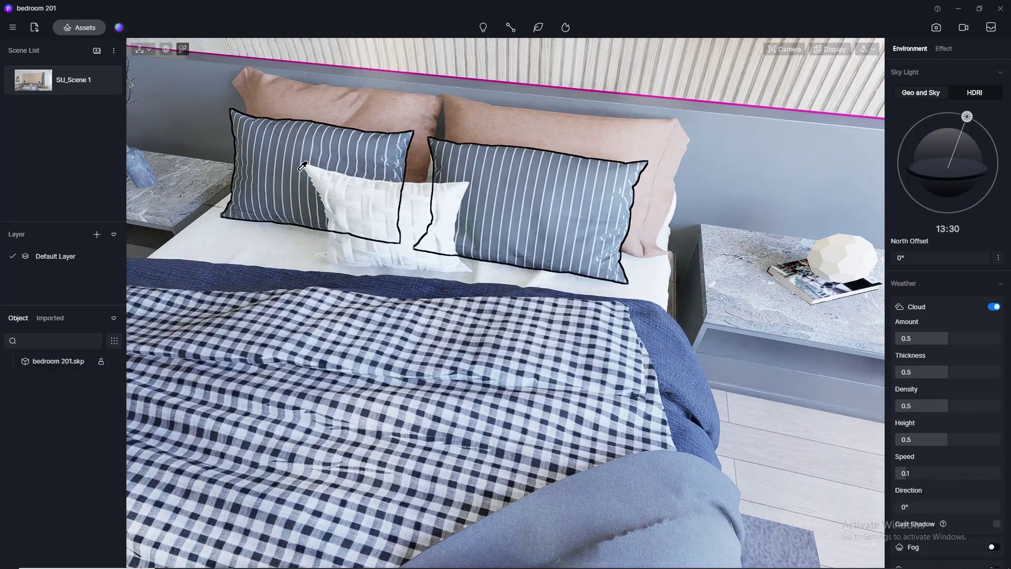
{"action": "left_click", "coordinate": [300, 168]}
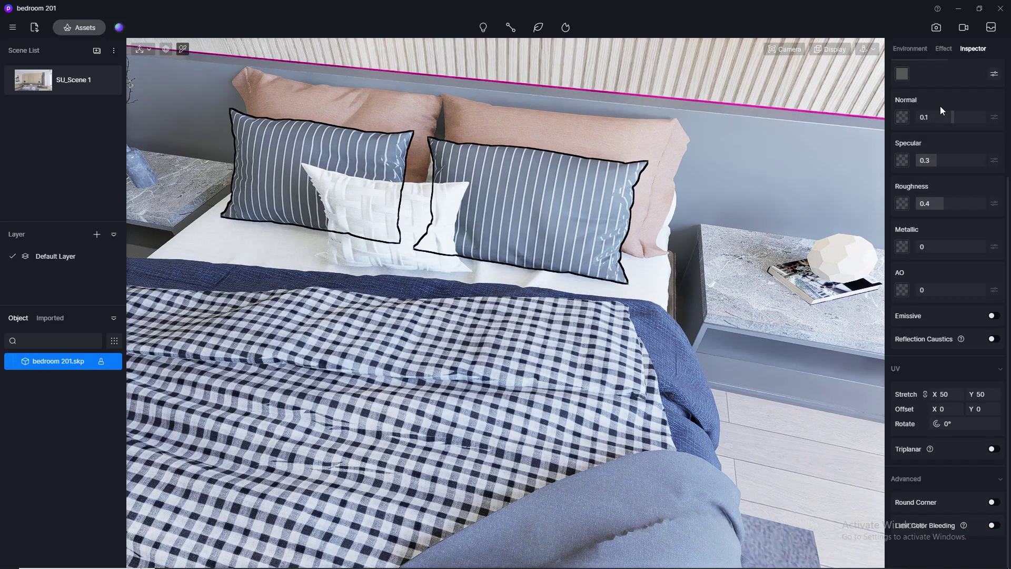
{"action": "scroll", "coordinate": [990, 105], "scroll_direction": "up", "scroll_amount": 3}
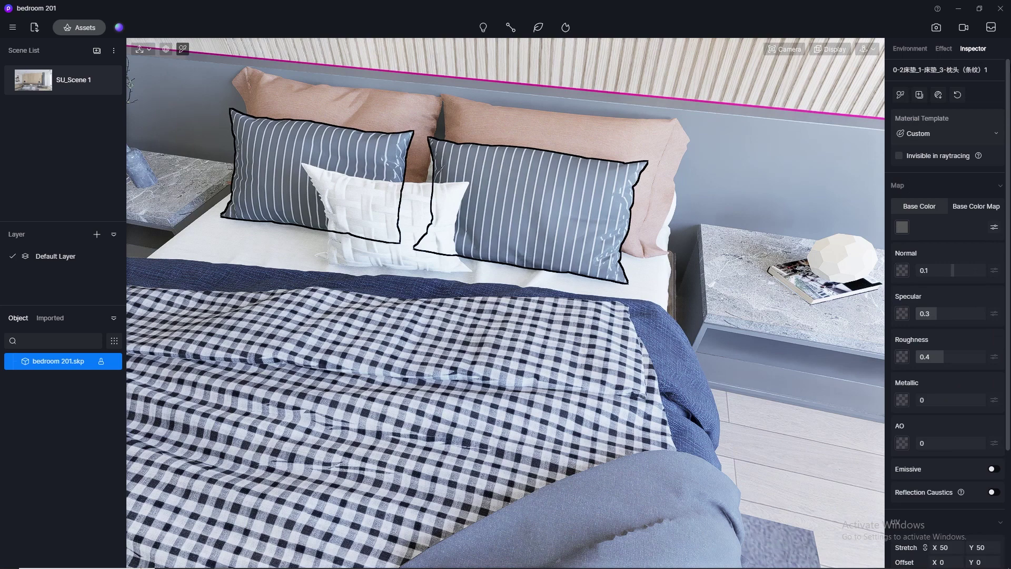
{"action": "left_click", "coordinate": [942, 133]}
{"action": "left_click", "coordinate": [936, 340]}
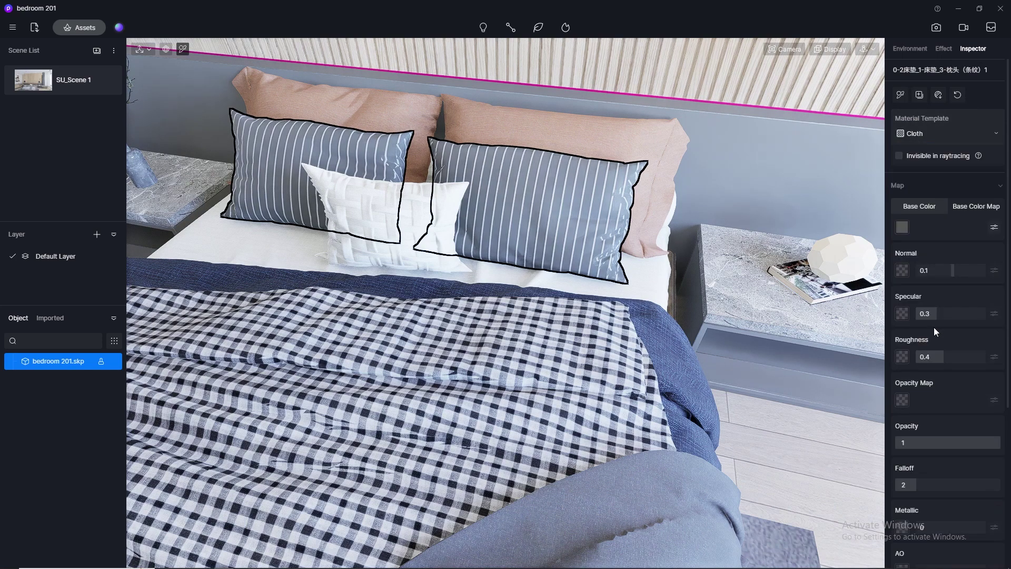
Copy the striped pillows' base color map and paste it into their normal map.
{"action": "left_click", "coordinate": [981, 208]}
{"action": "left_click", "coordinate": [919, 206]}
{"action": "left_click", "coordinate": [905, 230]}
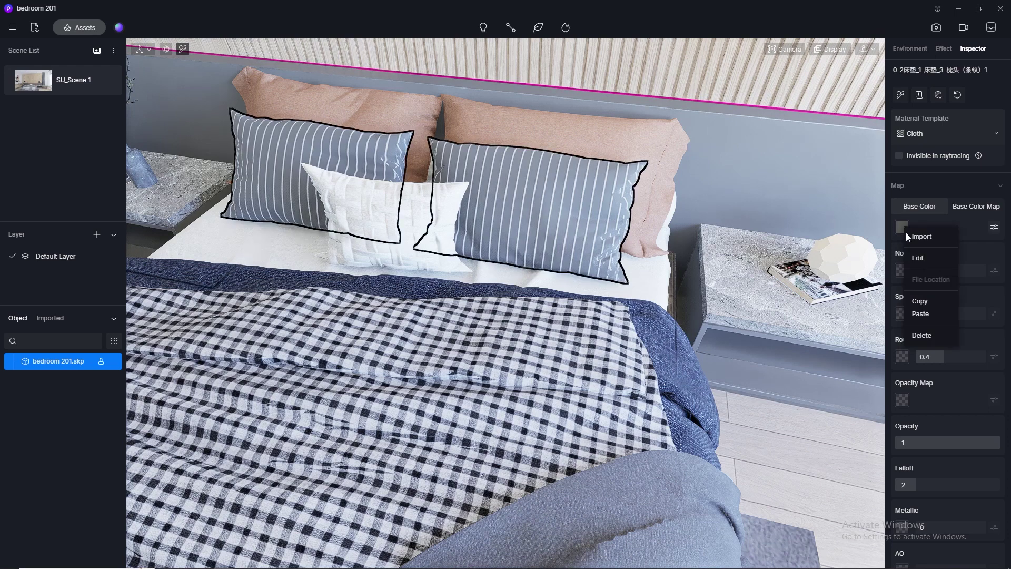
{"action": "left_click", "coordinate": [927, 304]}
{"action": "left_click", "coordinate": [902, 270]}
{"action": "left_click", "coordinate": [922, 356]}
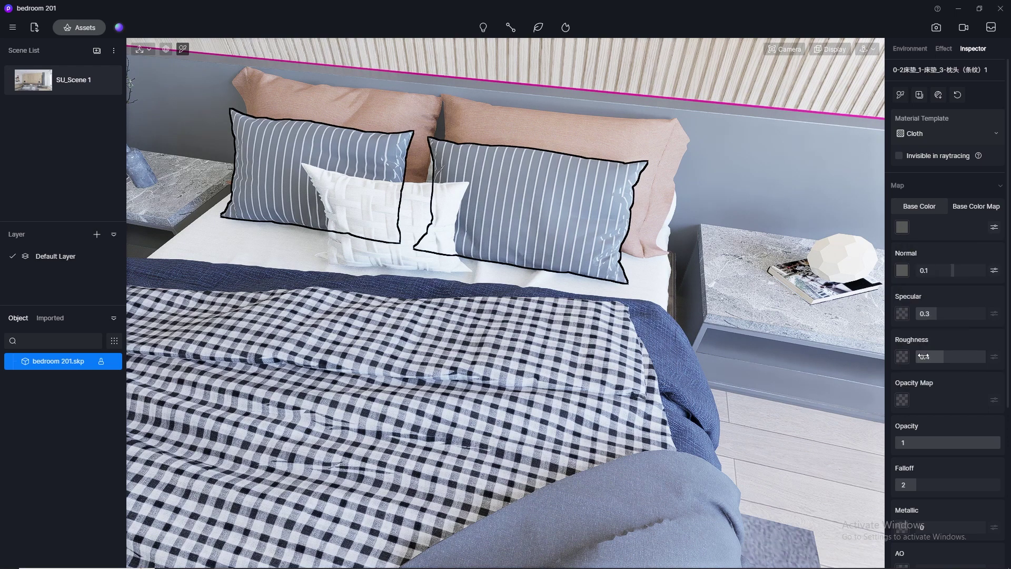
Set the striped pillows' roughness to 0.7 and return to the SU_Scene 1 view.
{"action": "double_click", "coordinate": [937, 358]}
{"action": "type", "text": "0.7"}
{"action": "key", "text": "Return"}
{"action": "left_click", "coordinate": [20, 83]}
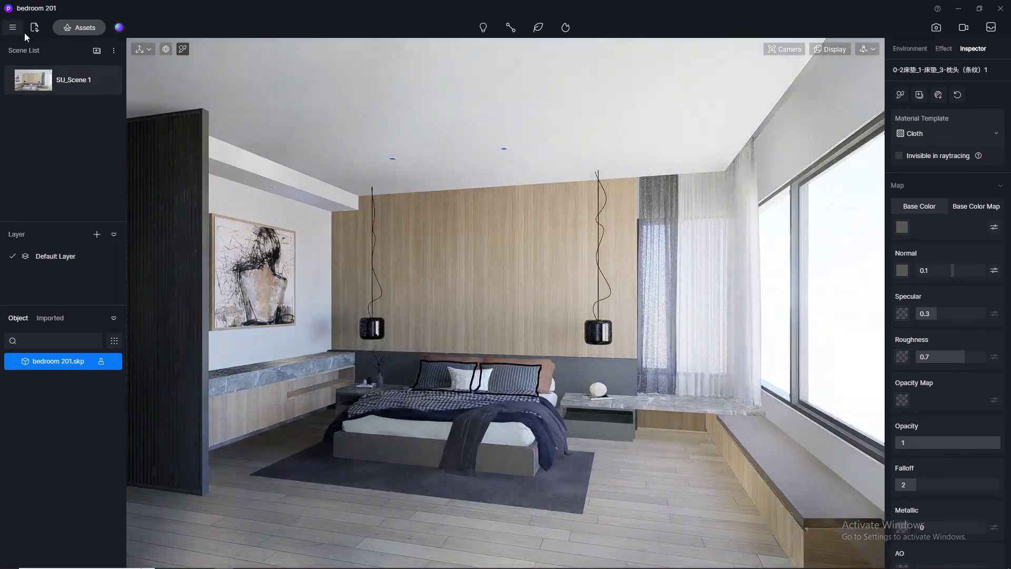
Apply Normal Glass from the Glass materials to the pendant lamp shades and close the asset library.
{"action": "left_click", "coordinate": [76, 27]}
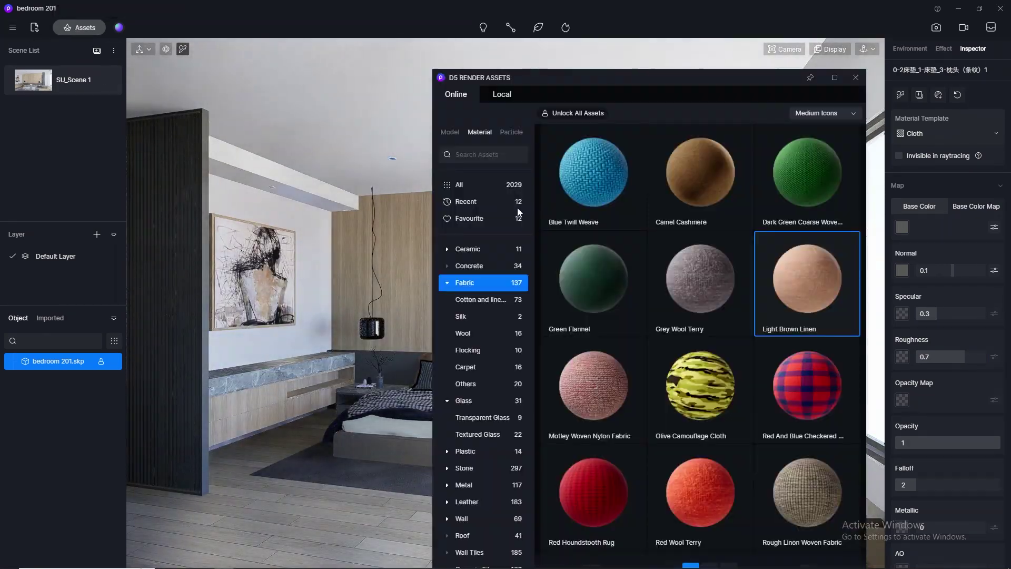
{"action": "left_click", "coordinate": [479, 219]}
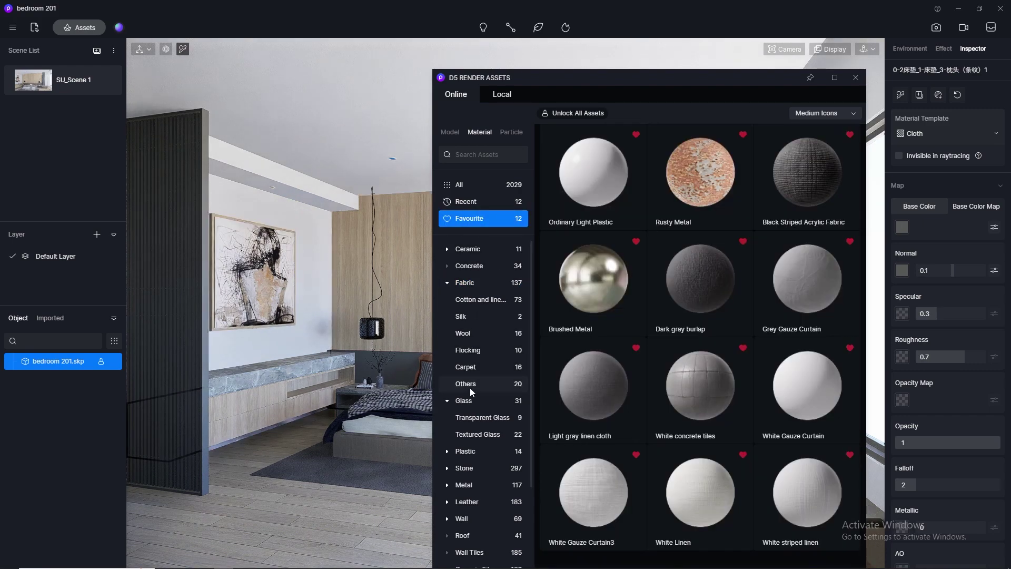
{"action": "left_click", "coordinate": [472, 401]}
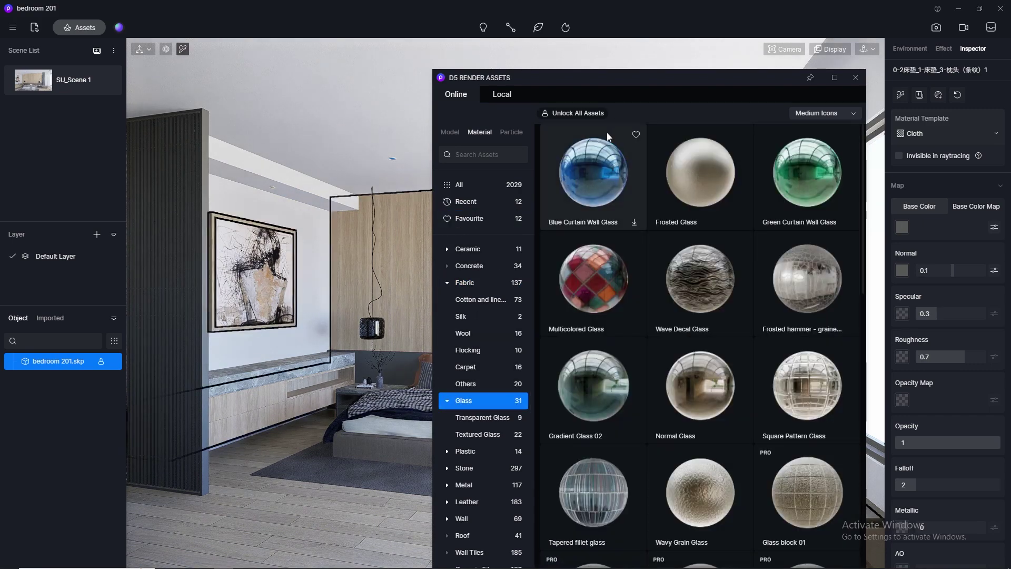
{"action": "left_click", "coordinate": [696, 397]}
{"action": "left_click", "coordinate": [371, 329]}
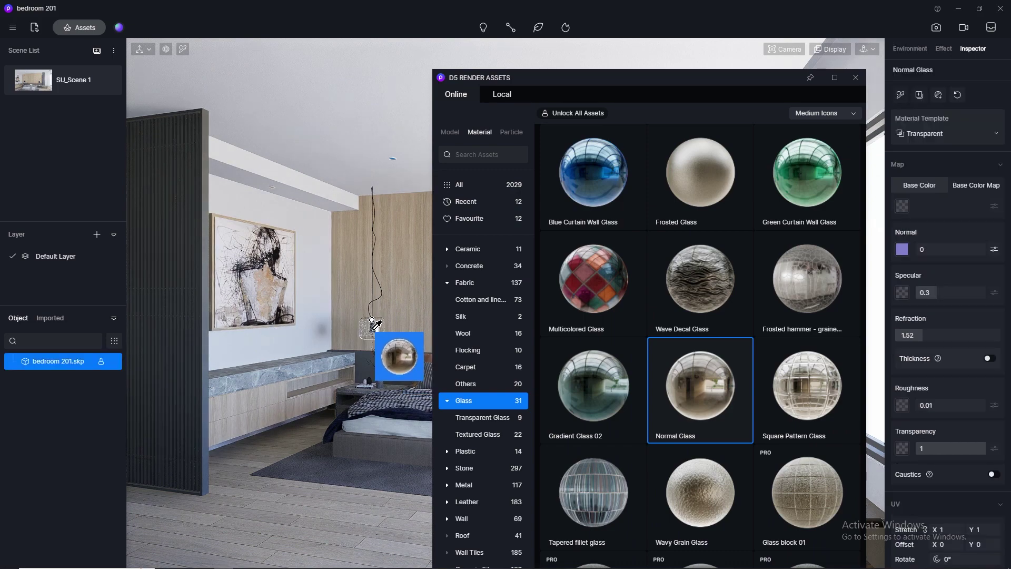
{"action": "left_click", "coordinate": [855, 77]}
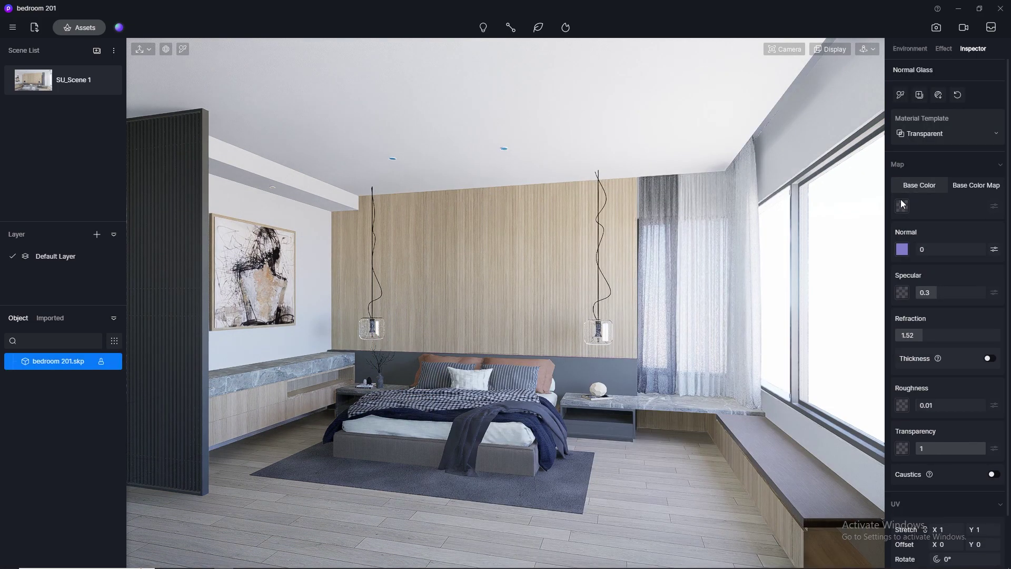
Tint the pendant glass with a neutral grey base color of H 0, S 0, V 44, trying V 94 first.
{"action": "left_click", "coordinate": [902, 206]}
{"action": "mouse_move", "coordinate": [894, 245]}
{"action": "left_mouse_down"}
{"action": "mouse_move", "coordinate": [886, 251]}
{"action": "mouse_move", "coordinate": [875, 241]}
{"action": "mouse_move", "coordinate": [866, 257]}
{"action": "mouse_move", "coordinate": [863, 246]}
{"action": "left_mouse_up"}
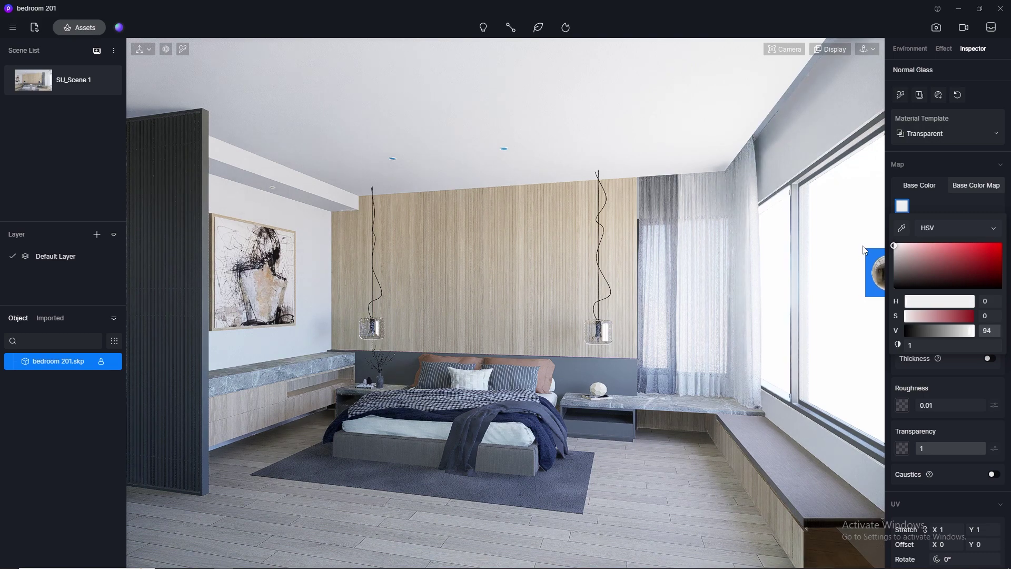
{"action": "left_click", "coordinate": [988, 329]}
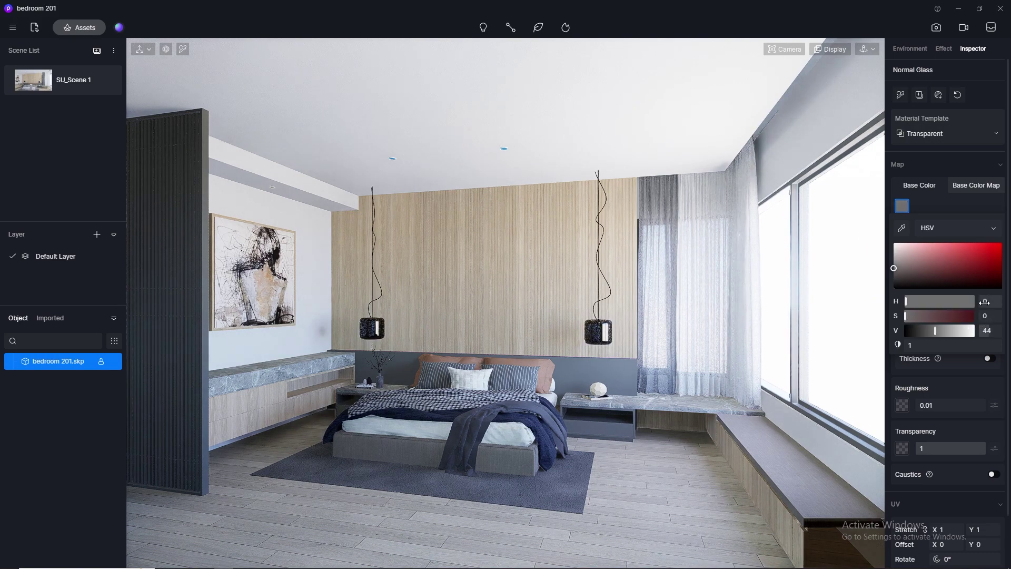
Lighten the pendant glass by setting its base color to H 0, S 0, V 94.
{"action": "left_click", "coordinate": [990, 330]}
{"action": "type", "text": "95"}
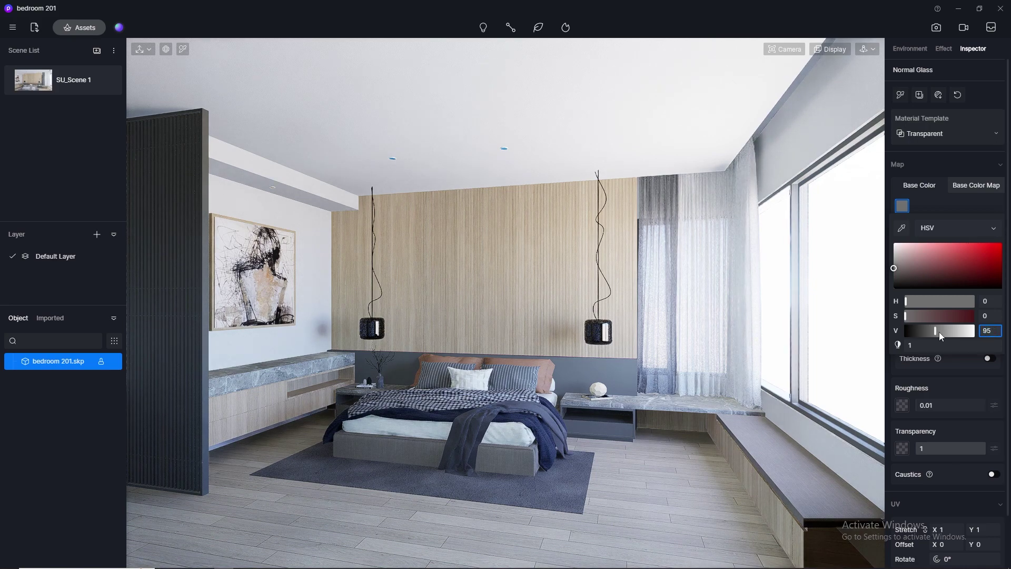
{"action": "left_click_drag", "start_coordinate": [936, 336], "coordinate": [972, 334]}
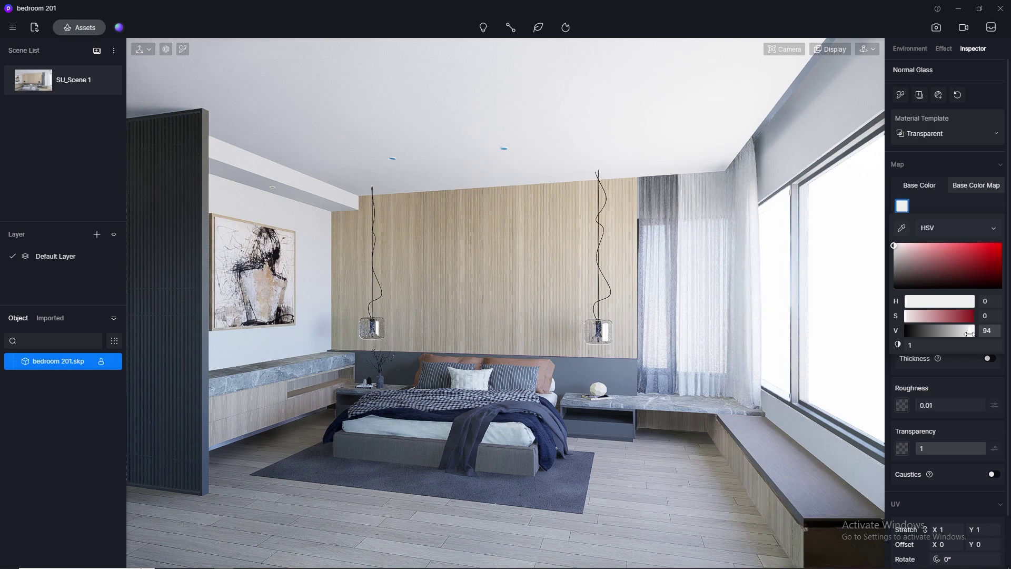
{"action": "key", "text": "i"}
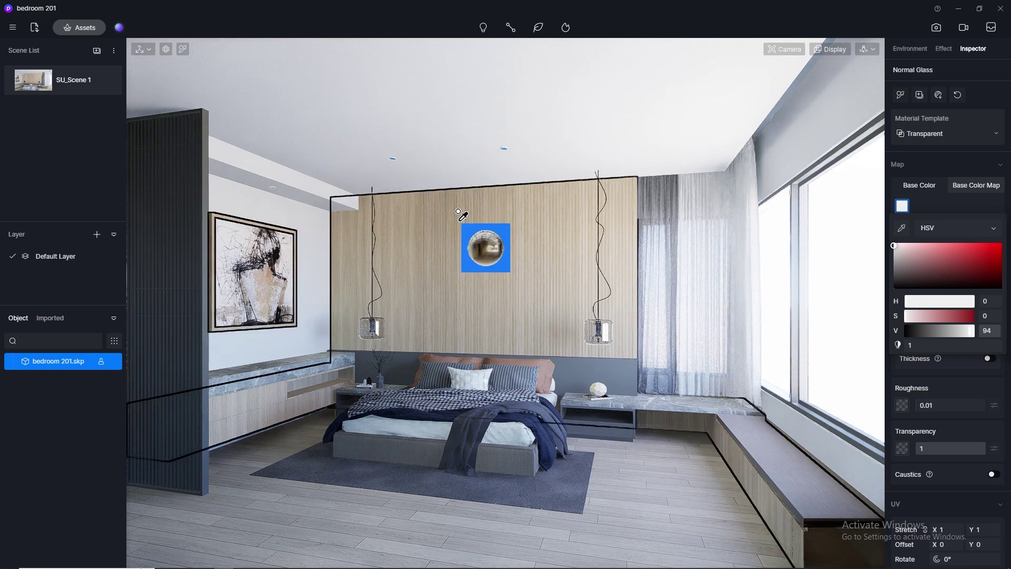
{"action": "left_click", "coordinate": [428, 138]}
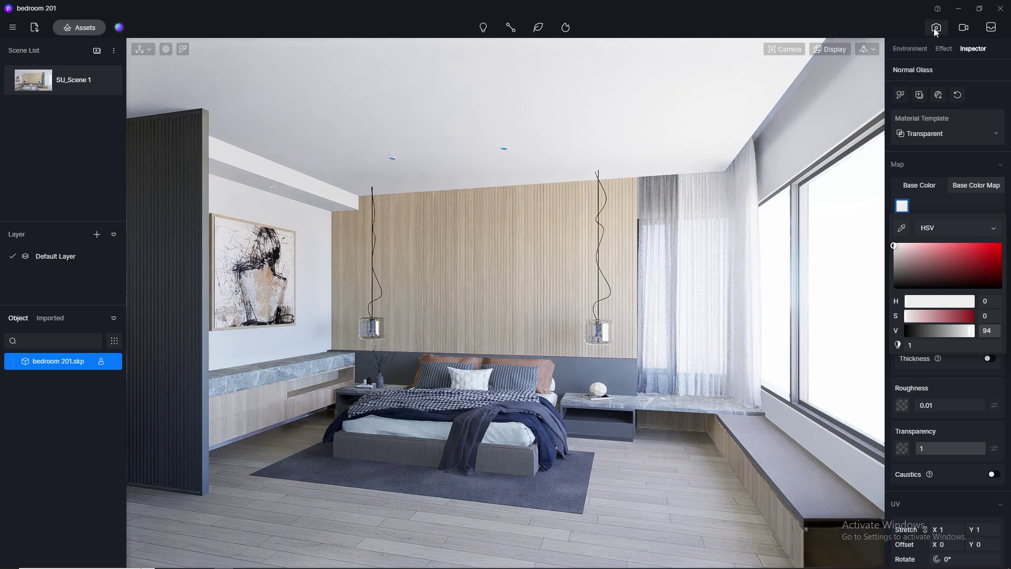
Enter image render mode, switch the sky light to HDRI and split its light into separate skylight and background values.
{"action": "left_click", "coordinate": [936, 28]}
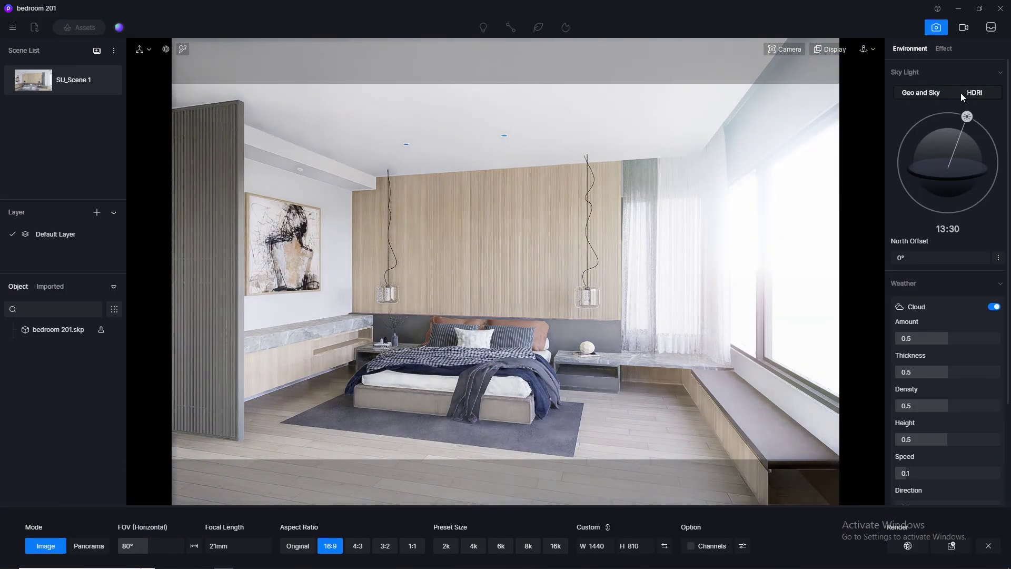
{"action": "left_click", "coordinate": [969, 94]}
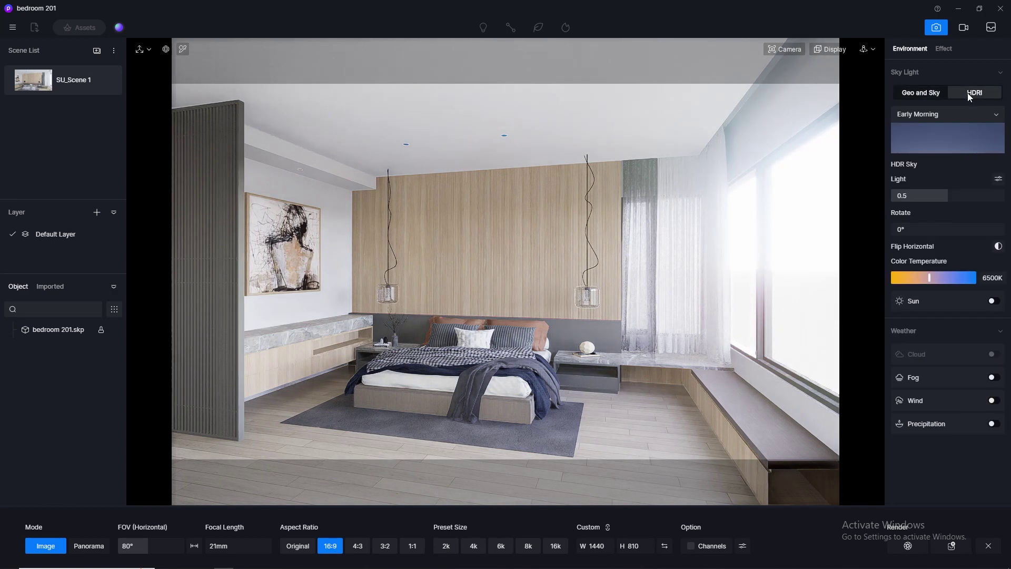
{"action": "left_click", "coordinate": [997, 180]}
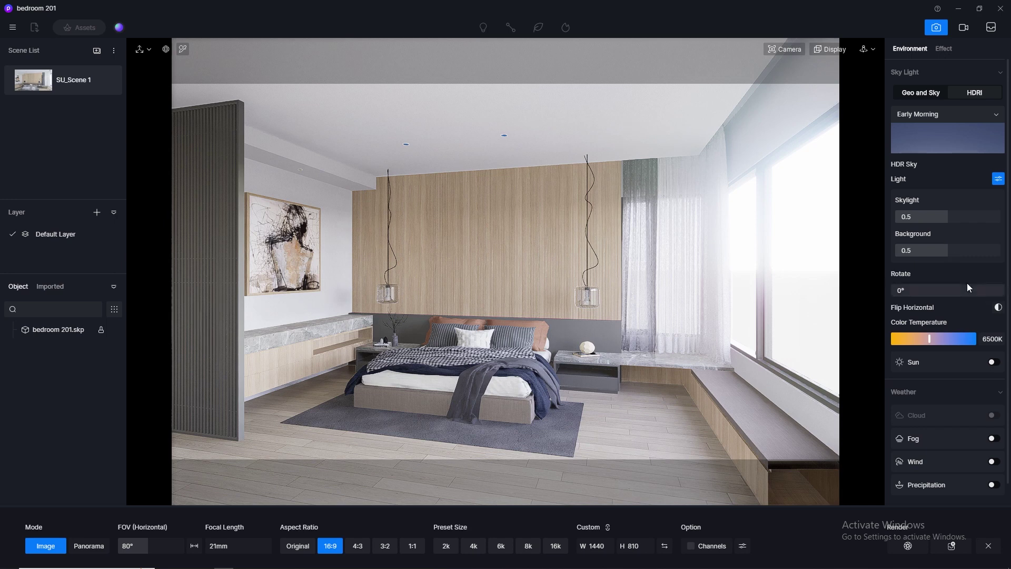
Load the custom HDR_029_Sky_Cloudy_Ref image as the HDRI sky.
{"action": "left_click", "coordinate": [989, 123]}
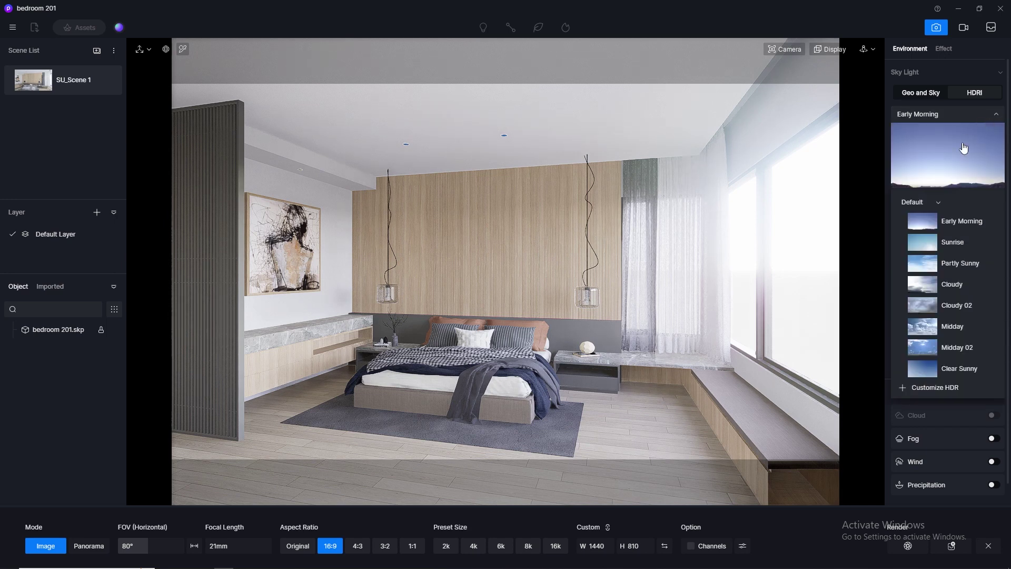
{"action": "left_click", "coordinate": [919, 202]}
{"action": "left_click", "coordinate": [924, 218]}
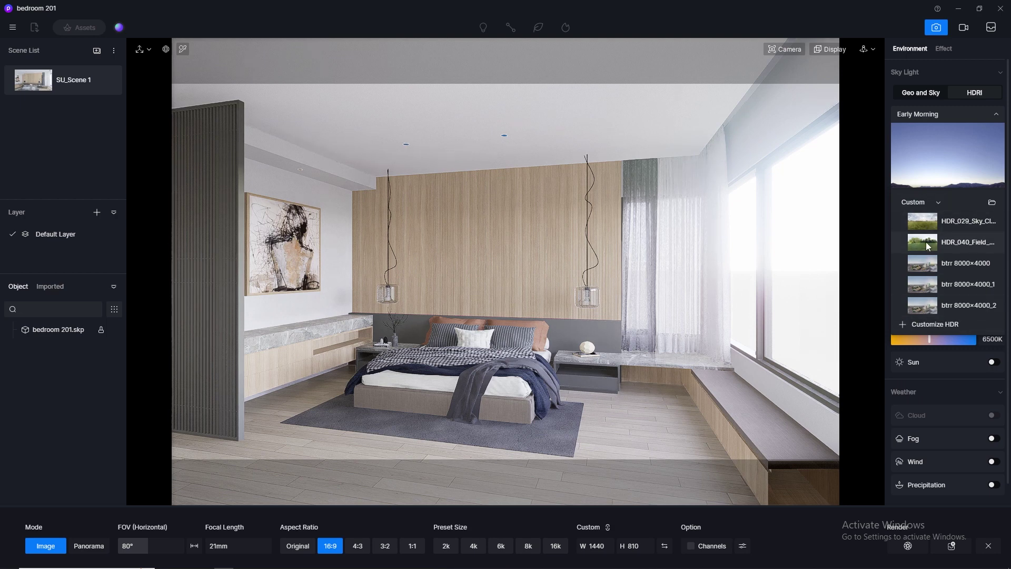
{"action": "left_click", "coordinate": [928, 227]}
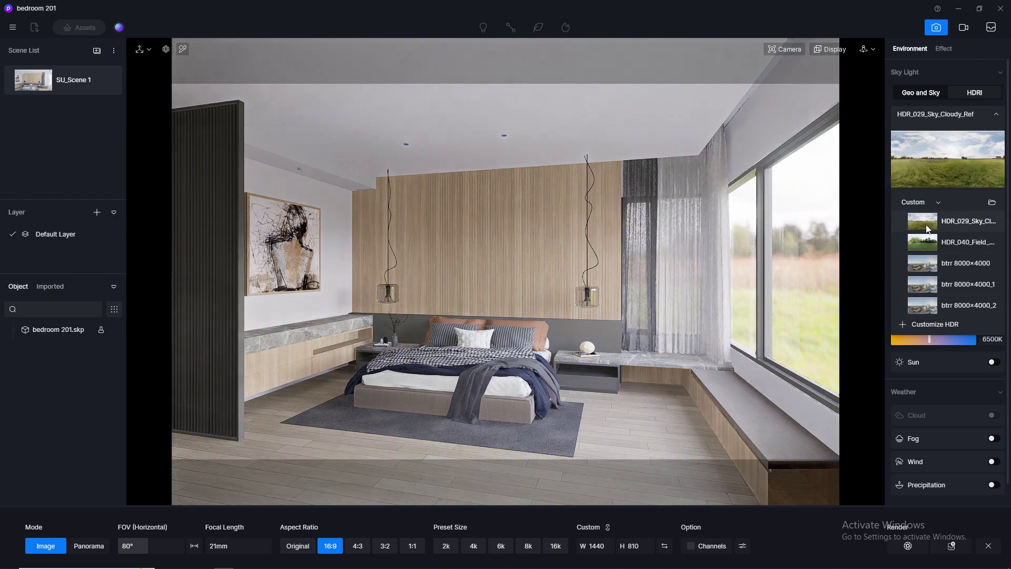
{"action": "left_click", "coordinate": [1000, 114]}
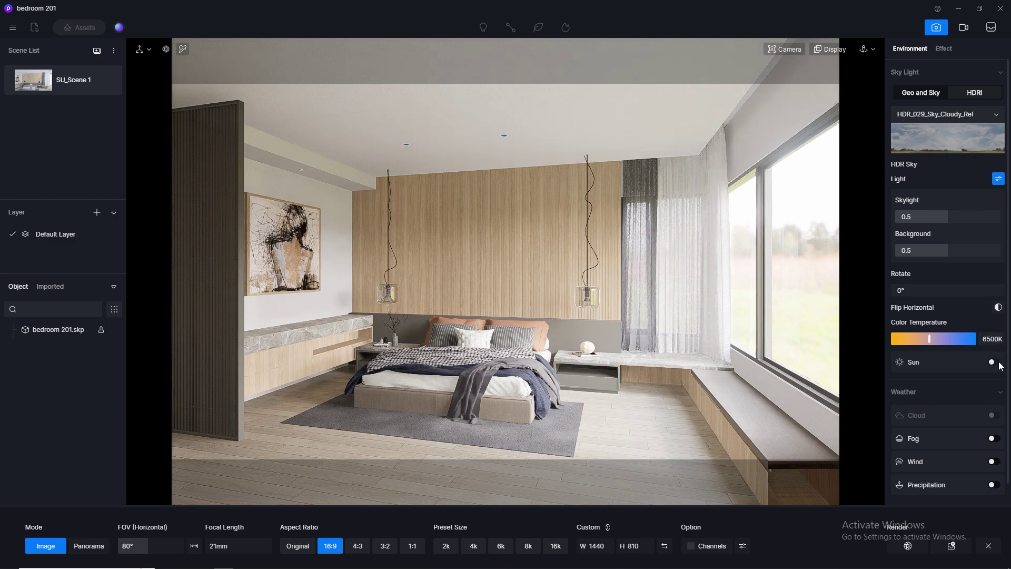
Enable the HDRI sun with a sun disk radius of 2.9 and a sunlight intensity of 2.7.
{"action": "left_click", "coordinate": [993, 362]}
{"action": "scroll", "coordinate": [995, 345], "scroll_direction": "down", "scroll_amount": 2}
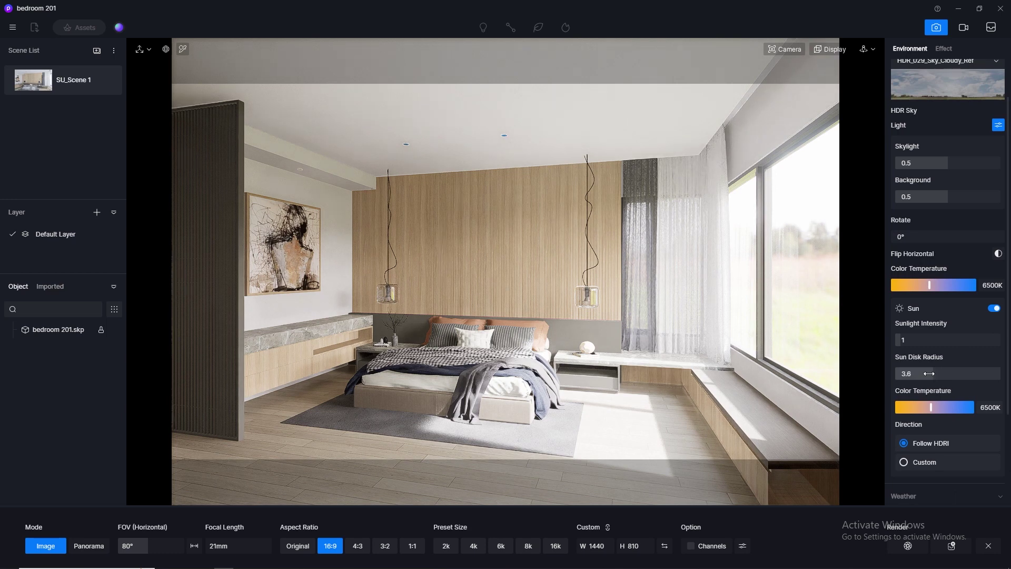
{"action": "left_click_drag", "start_coordinate": [929, 374], "coordinate": [924, 373]}
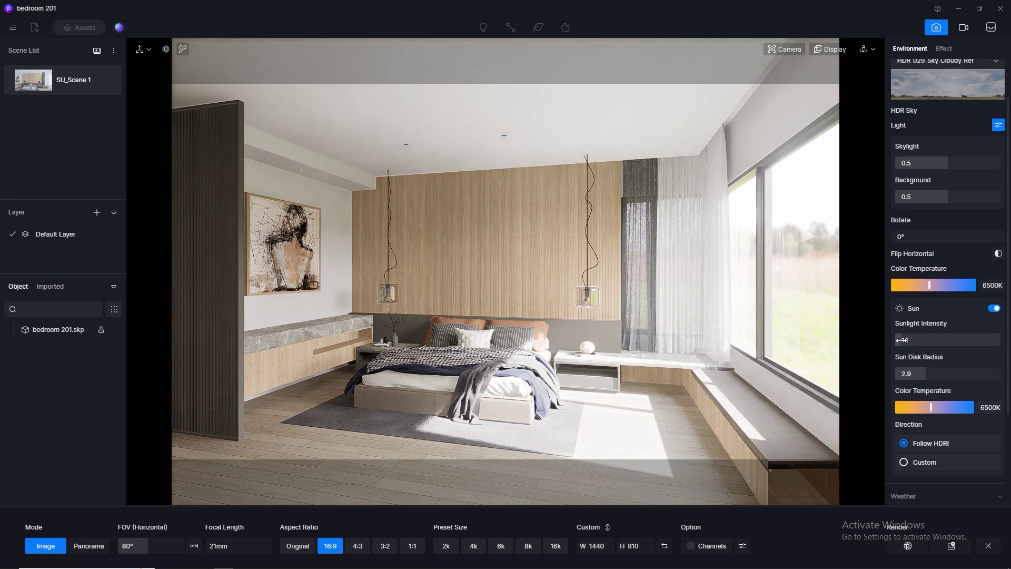
{"action": "mouse_move", "coordinate": [901, 341]}
{"action": "left_mouse_down"}
{"action": "mouse_move", "coordinate": [886, 340]}
{"action": "mouse_move", "coordinate": [908, 340]}
{"action": "left_mouse_up"}
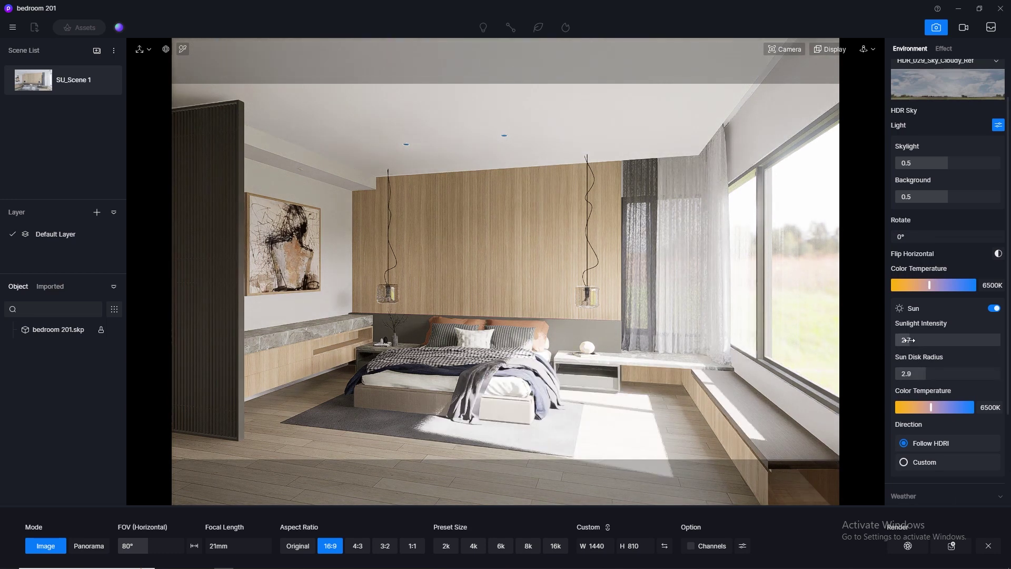
{"action": "left_click", "coordinate": [908, 340]}
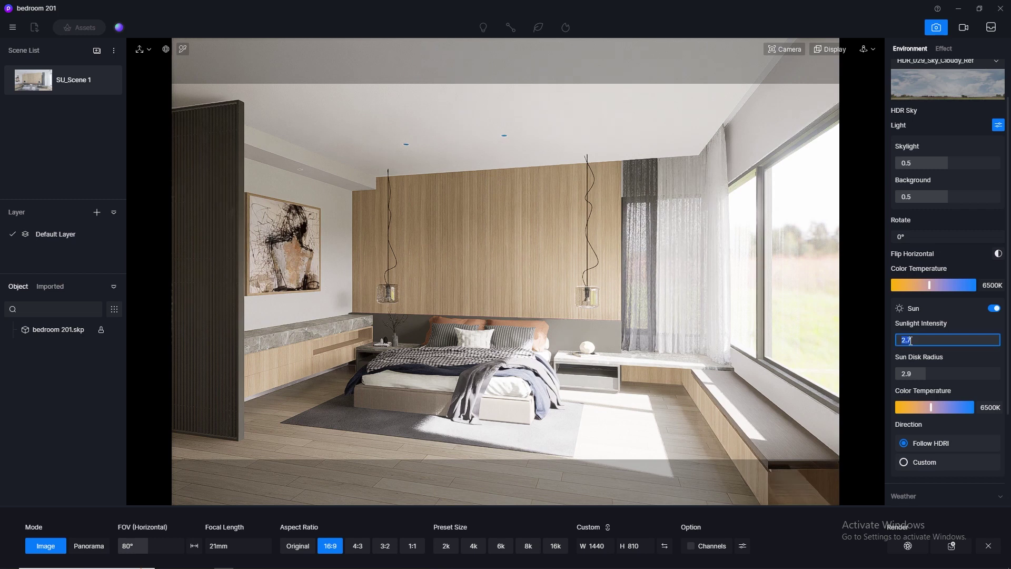
Switch the sun to a custom direction with altitude 36.2 and azimuth 72.4.
{"action": "left_click", "coordinate": [904, 464]}
{"action": "scroll", "coordinate": [1007, 338], "scroll_direction": "down", "scroll_amount": 2}
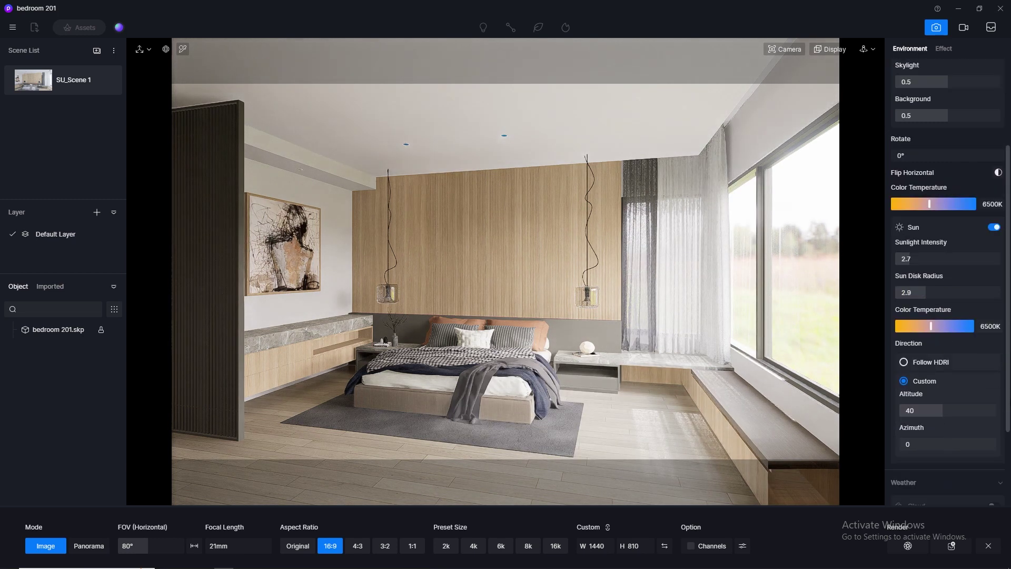
{"action": "left_click_drag", "start_coordinate": [949, 424], "coordinate": [939, 396]}
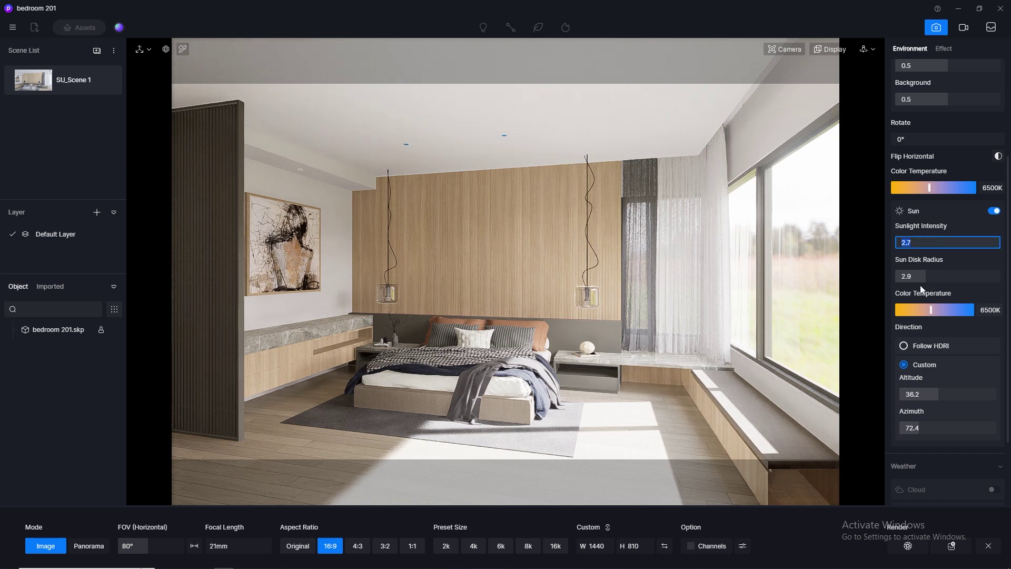
Set the sun disk radius to 5.
{"action": "left_click", "coordinate": [917, 276]}
{"action": "type", "text": "5"}
{"action": "key", "text": "Return"}
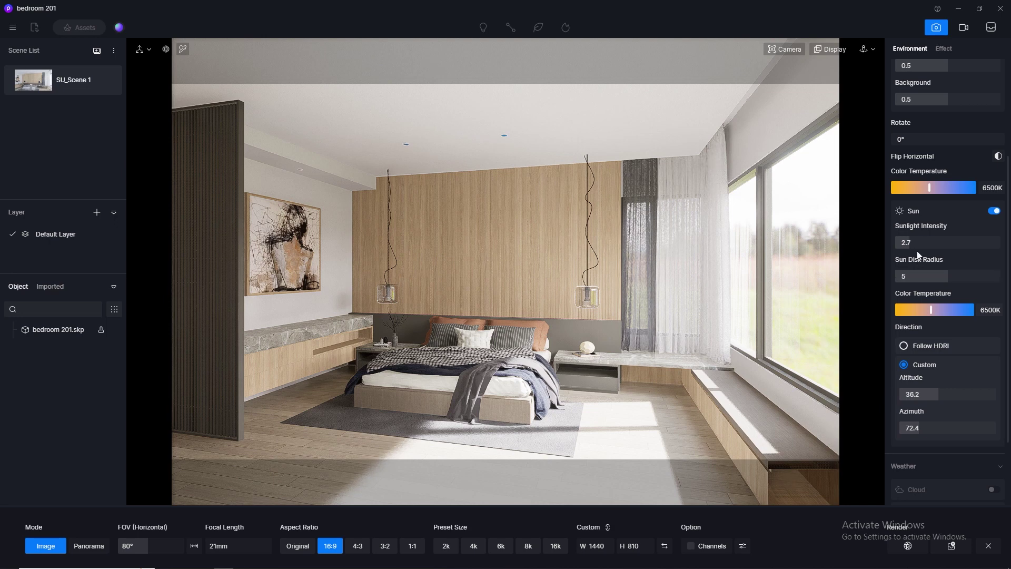
Set the sunlight intensity to 0.2, trying 0.1 and 0.3 first.
{"action": "left_click", "coordinate": [920, 243]}
{"action": "type", "text": "0.1"}
{"action": "key", "text": "Return"}
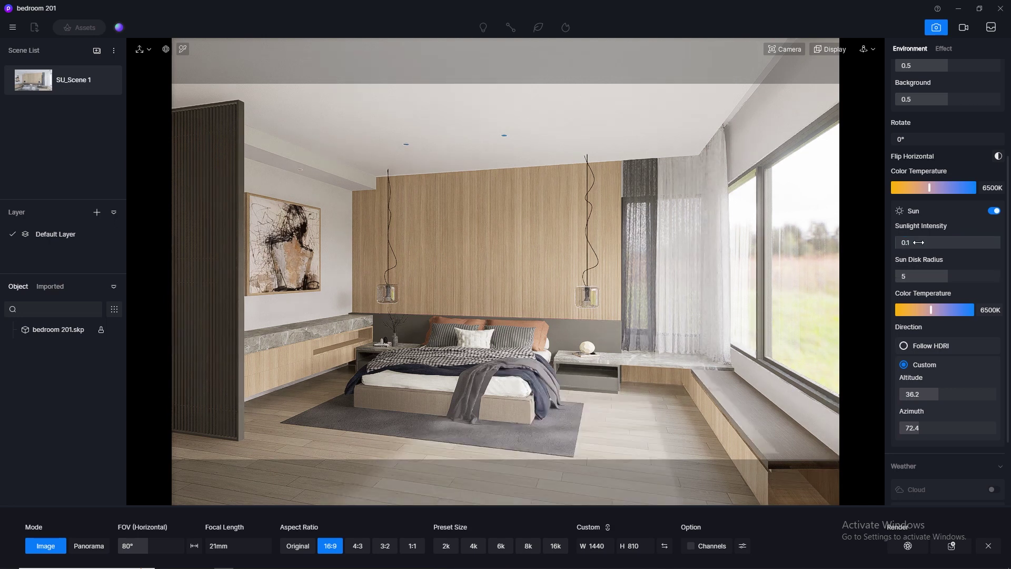
{"action": "key", "text": "Return"}
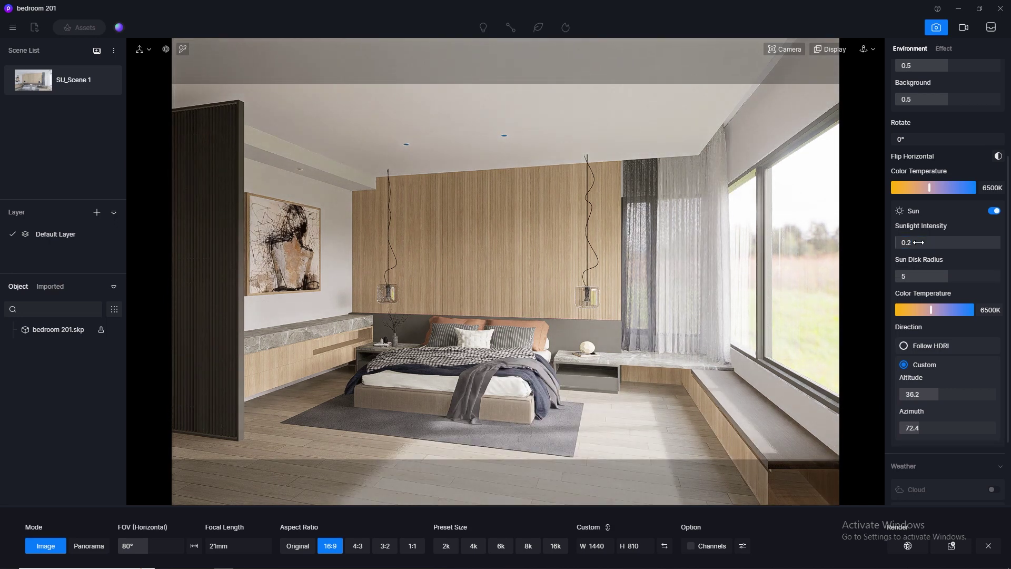
{"action": "left_click", "coordinate": [919, 243]}
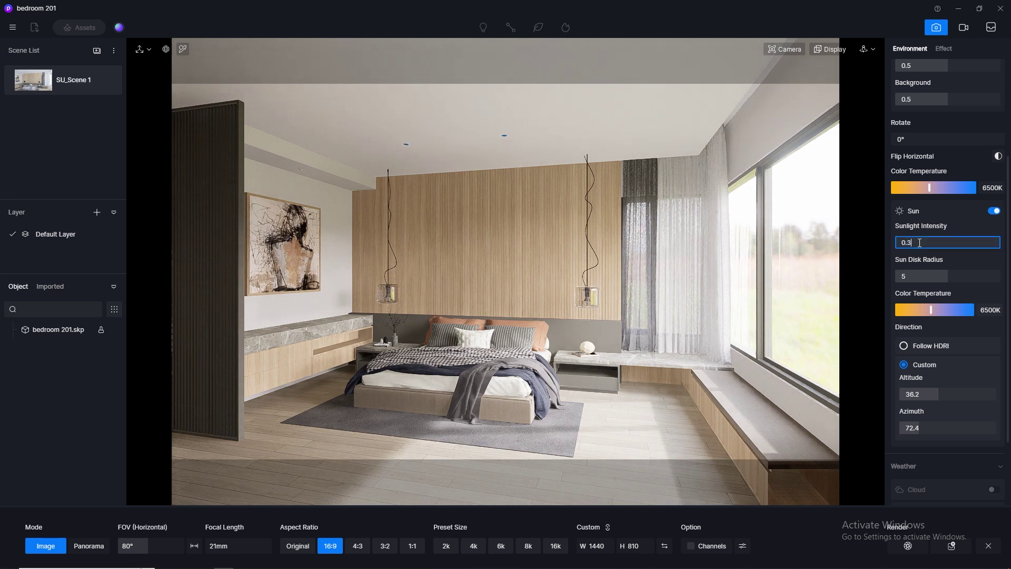
{"action": "type", "text": "0.3"}
{"action": "key", "text": "Return"}
{"action": "left_click", "coordinate": [919, 243]}
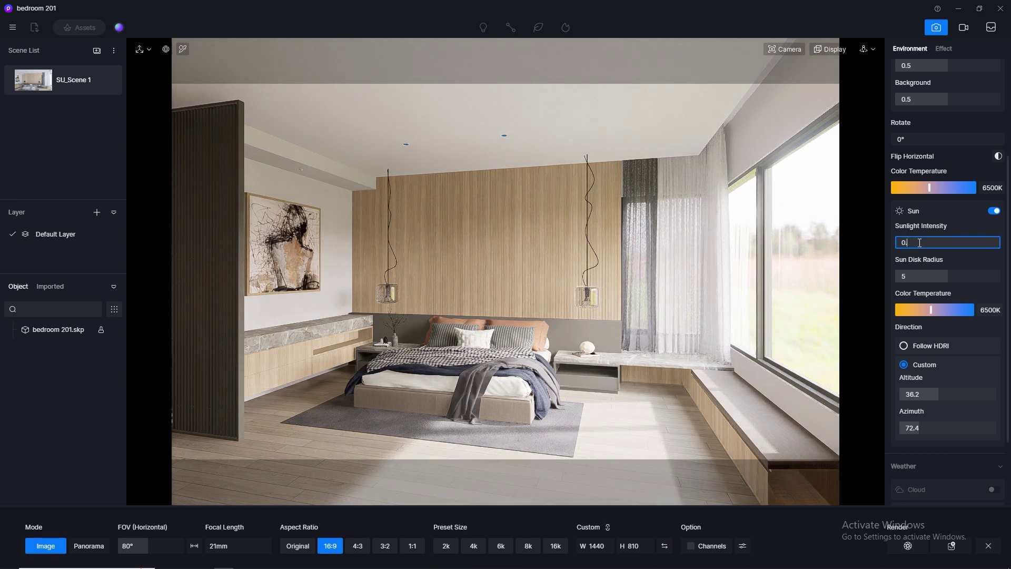
{"action": "key", "text": "Return"}
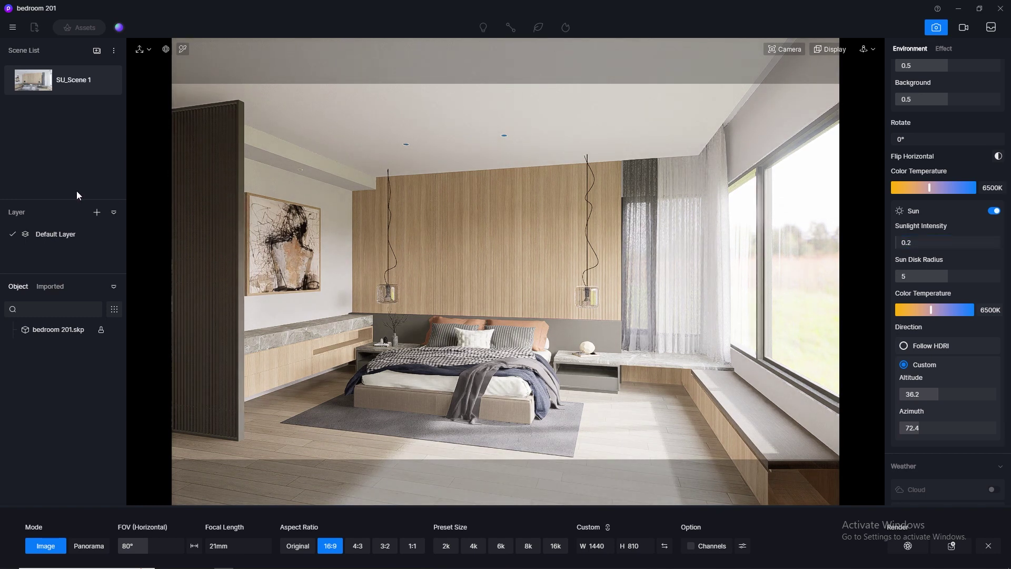
Update SU_Scene 1 with the current settings and save the project.
{"action": "left_click", "coordinate": [107, 81]}
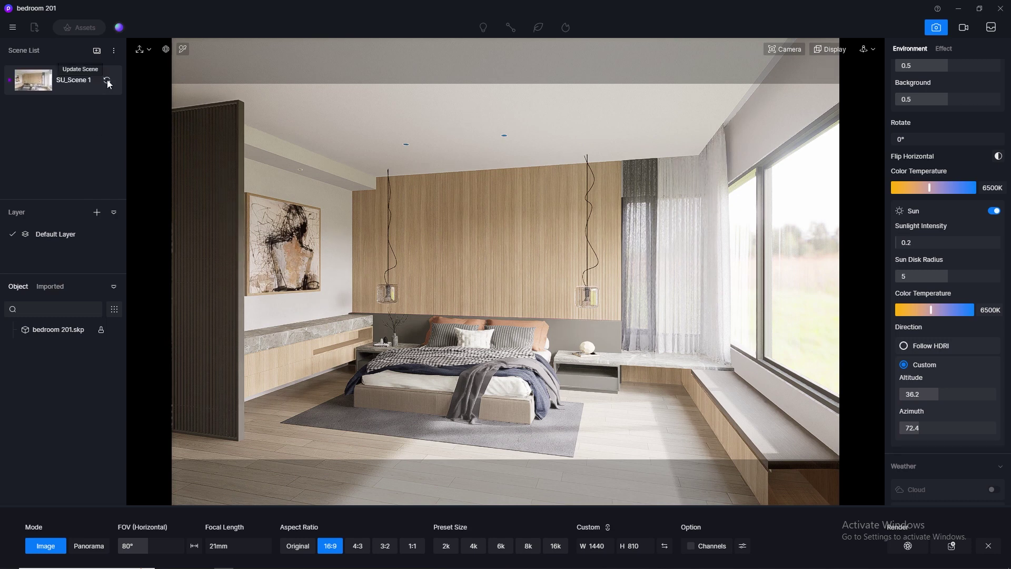
{"action": "left_click", "coordinate": [14, 29]}
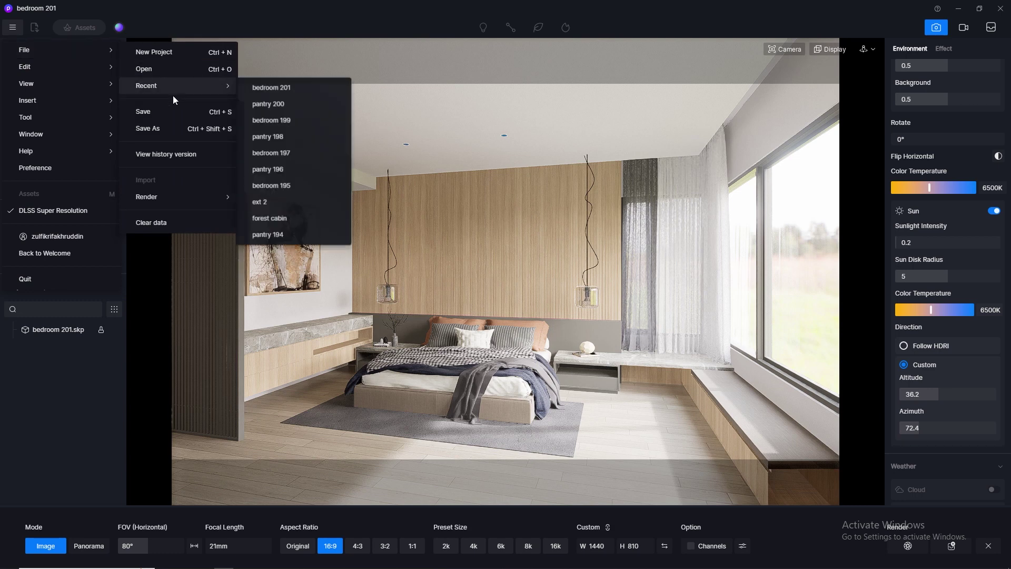
{"action": "left_click", "coordinate": [176, 114]}
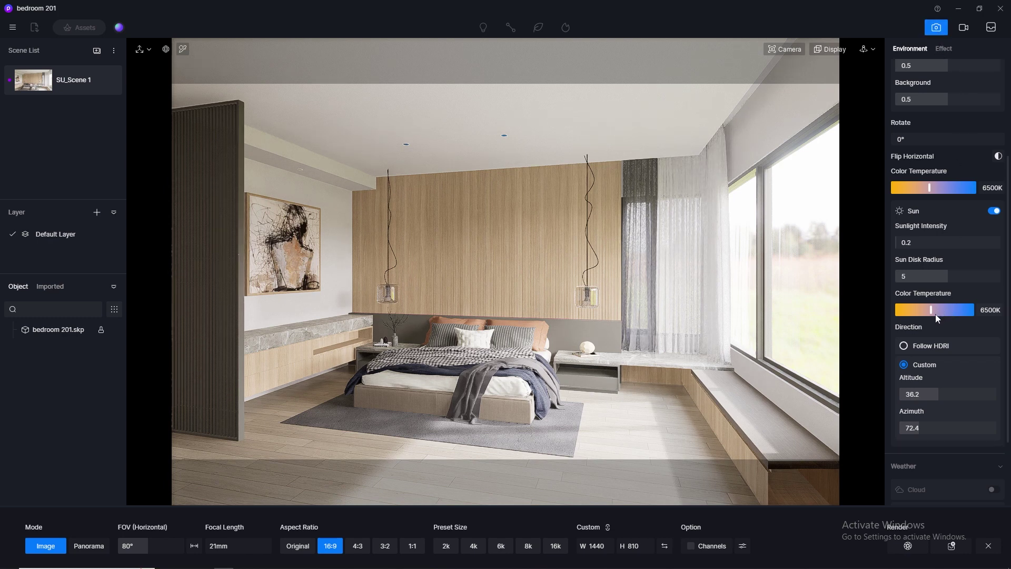
Try a sun color temperature of 7000, restore it to 6500K and check the post-processing effect settings.
{"action": "left_click_drag", "start_coordinate": [931, 312], "coordinate": [936, 315]}
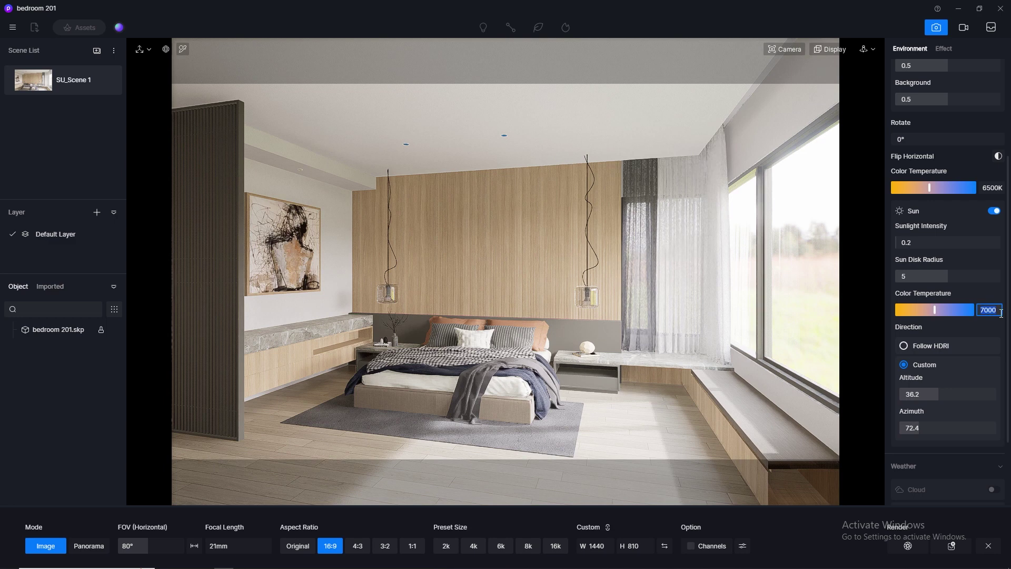
{"action": "type", "text": "0"}
{"action": "key", "text": "Return"}
{"action": "left_click", "coordinate": [942, 50]}
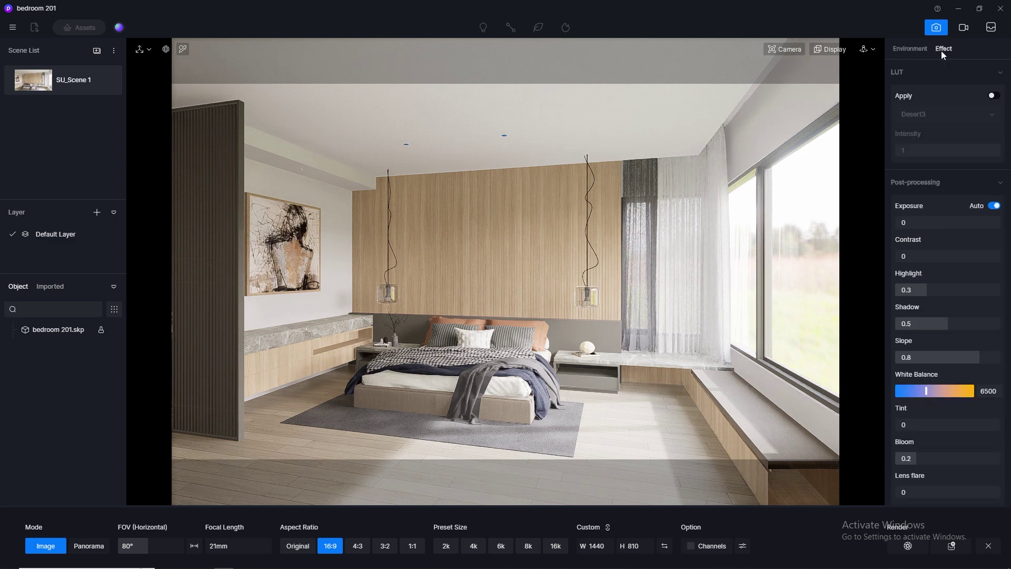
{"action": "left_click", "coordinate": [911, 48]}
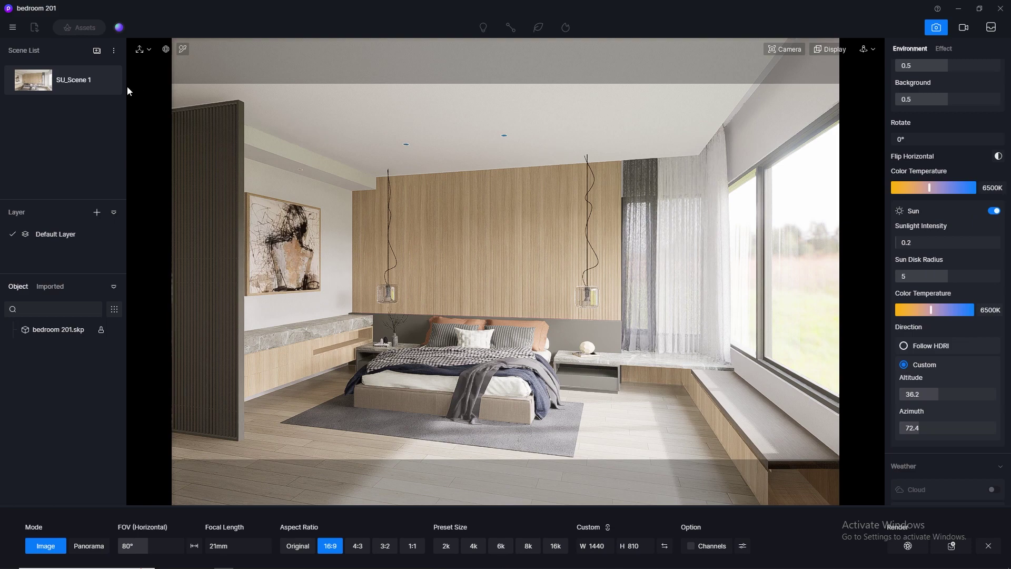
Leave image render mode and set the camera's clipping distance to 0 while approaching the ceiling downlights.
{"action": "left_click", "coordinate": [928, 33]}
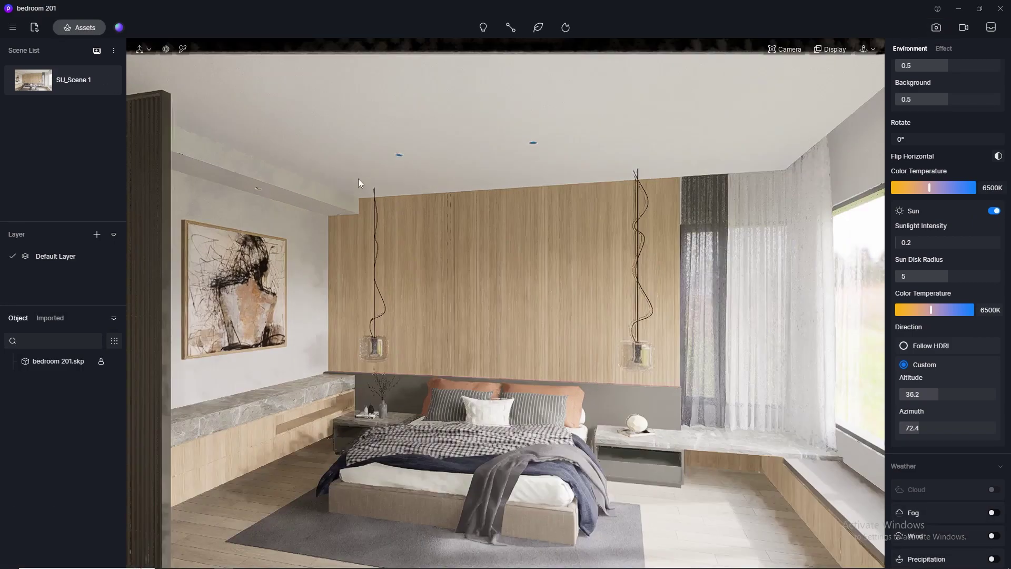
{"action": "left_click", "coordinate": [785, 49]}
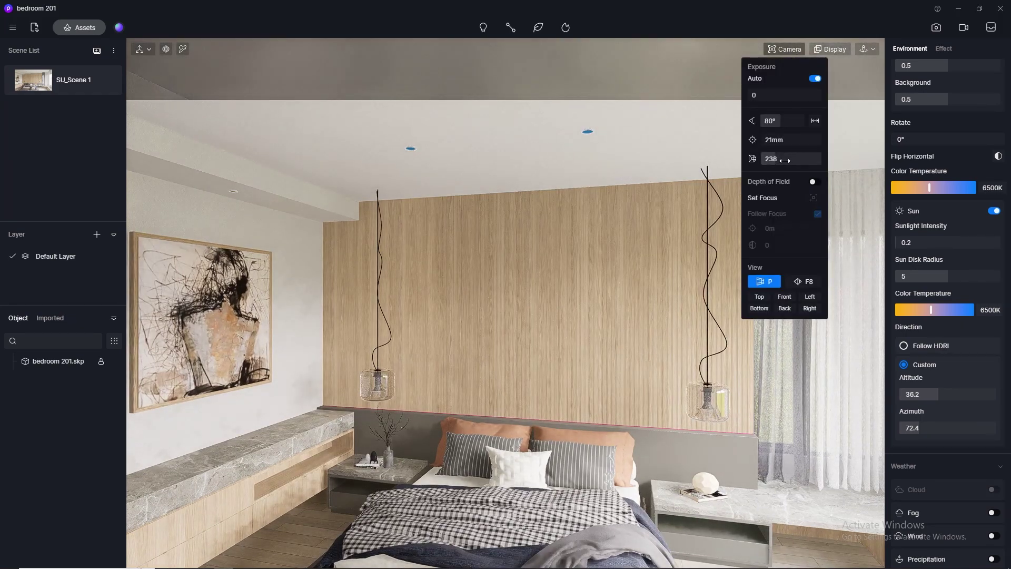
{"action": "left_click_drag", "start_coordinate": [784, 160], "coordinate": [748, 160]}
{"action": "scroll", "coordinate": [437, 176], "scroll_direction": "up", "scroll_amount": 8}
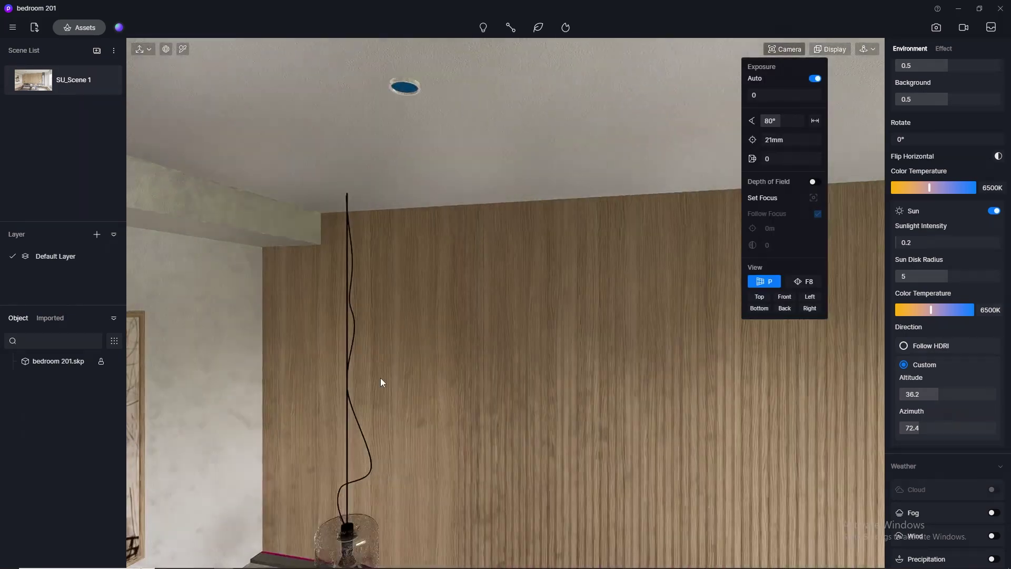
{"action": "scroll", "coordinate": [390, 242], "scroll_direction": "down", "scroll_amount": 4}
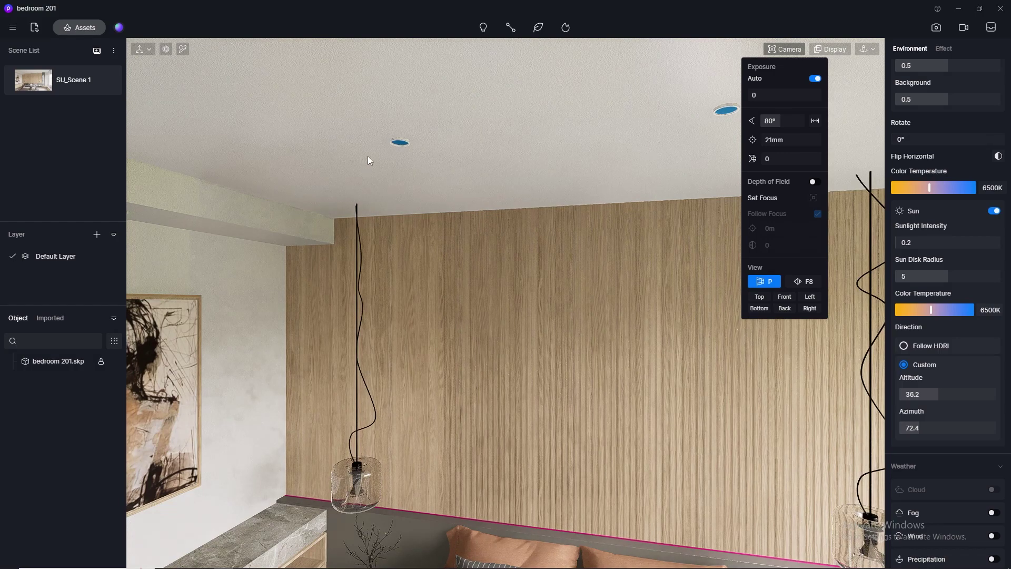
Pick the blue material of the ceiling downlight and turn on its Emissive property.
{"action": "scroll", "coordinate": [370, 159], "scroll_direction": "up", "scroll_amount": 3}
{"action": "left_click", "coordinate": [185, 51]}
{"action": "scroll", "coordinate": [444, 136], "scroll_direction": "up", "scroll_amount": 2}
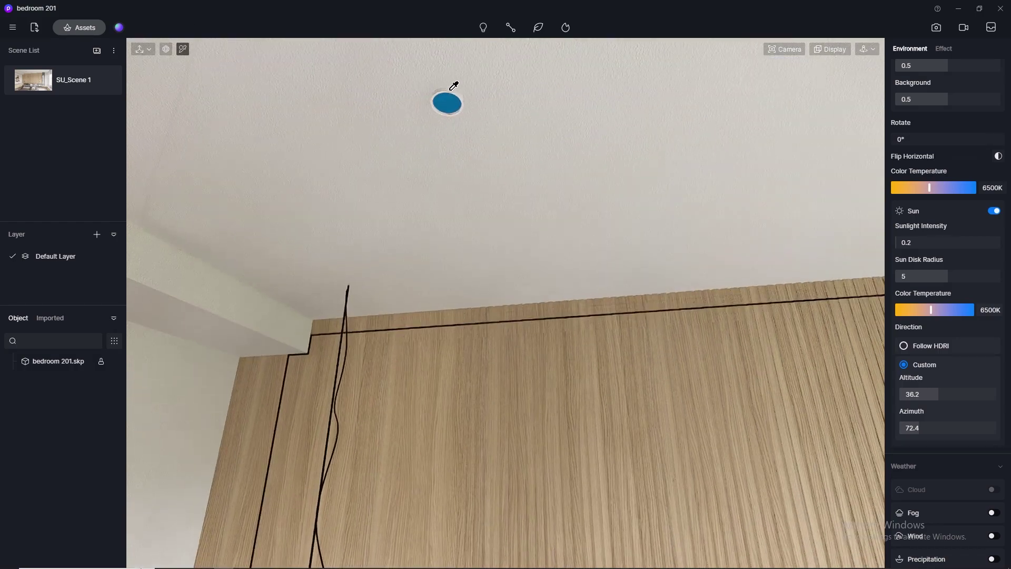
{"action": "left_click", "coordinate": [447, 100]}
{"action": "left_click", "coordinate": [993, 468]}
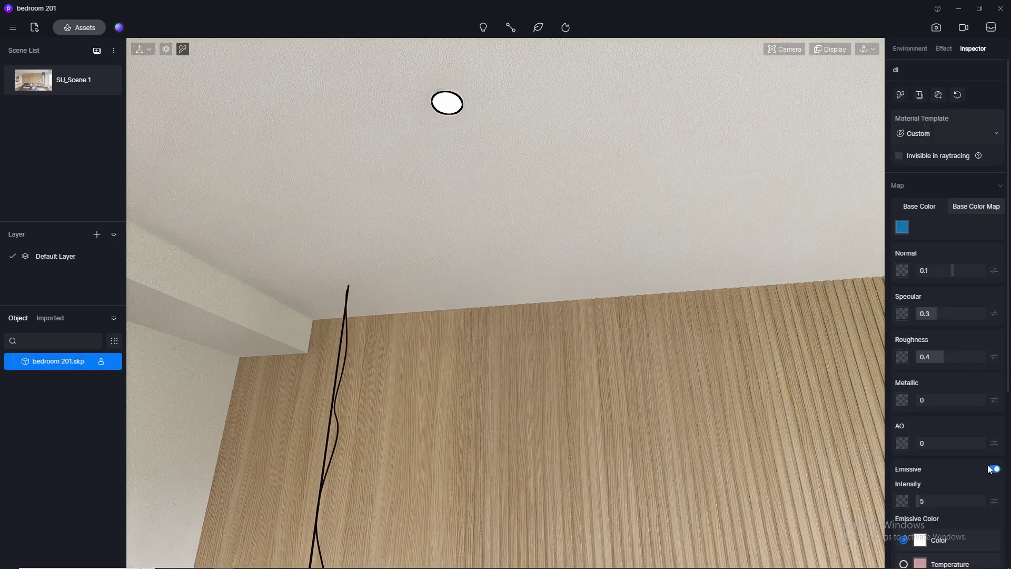
Set the emissive intensity of the blue downlight material to 10.
{"action": "scroll", "coordinate": [342, 190], "scroll_direction": "down", "scroll_amount": 5}
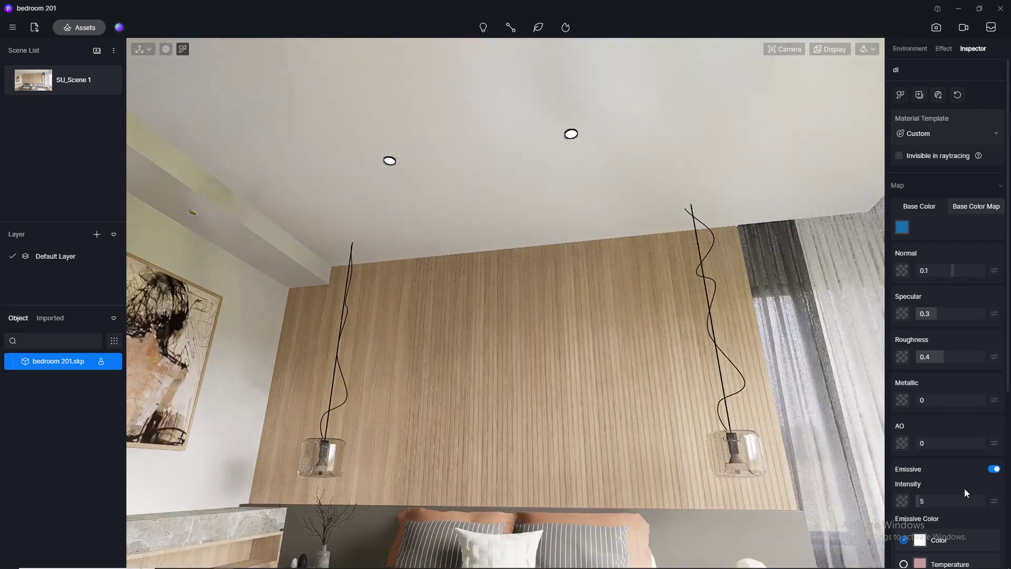
{"action": "left_click", "coordinate": [954, 499]}
{"action": "key", "text": "Return"}
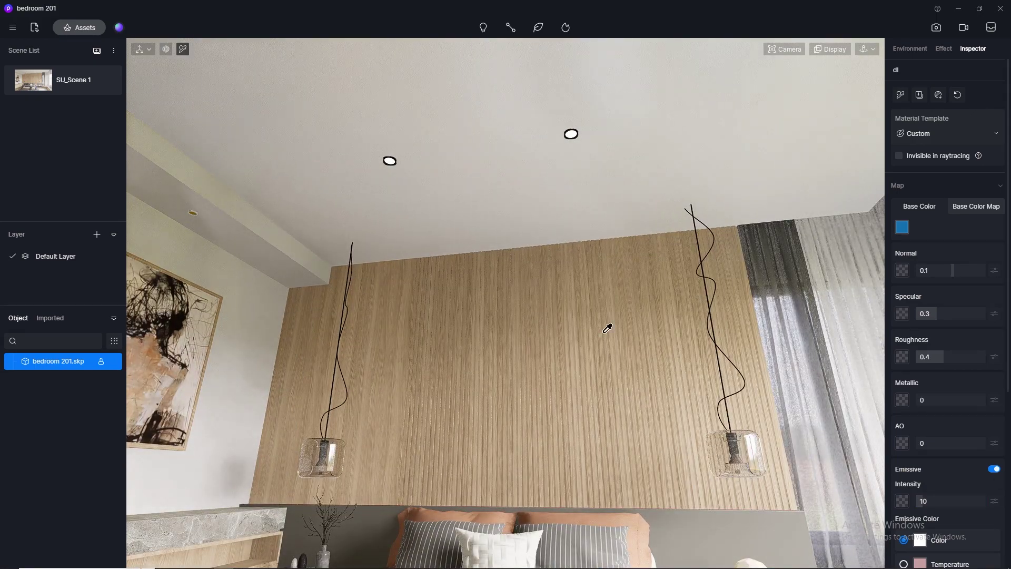
Pick the yellow downlight material on the dropped ceiling and make it emissive with intensity 10 and a color temperature of 3500.
{"action": "scroll", "coordinate": [193, 205], "scroll_direction": "up", "scroll_amount": 3}
{"action": "scroll", "coordinate": [193, 204], "scroll_direction": "up", "scroll_amount": 4}
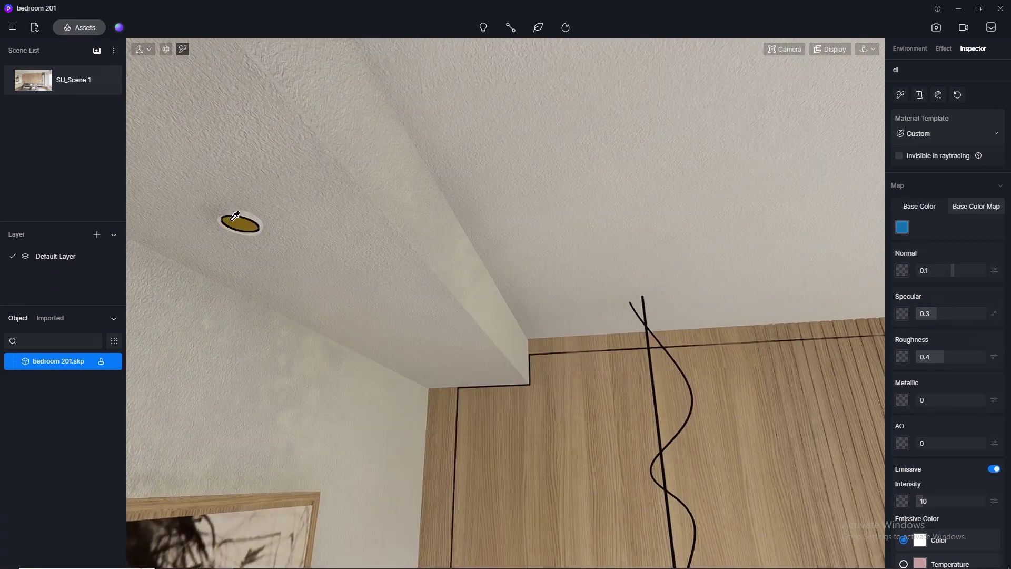
{"action": "left_click", "coordinate": [240, 223]}
{"action": "left_click", "coordinate": [994, 469]}
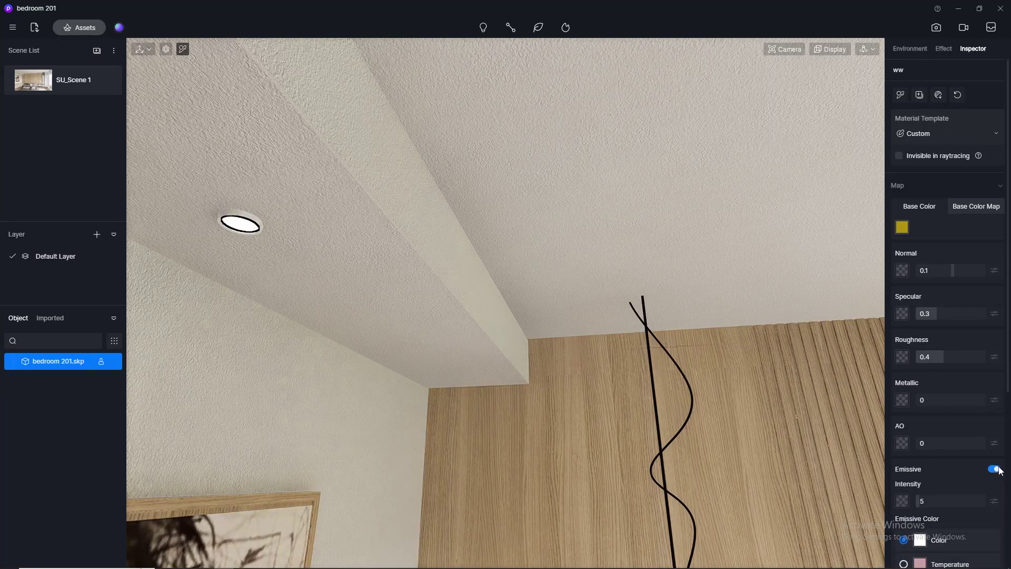
{"action": "type", "text": "10"}
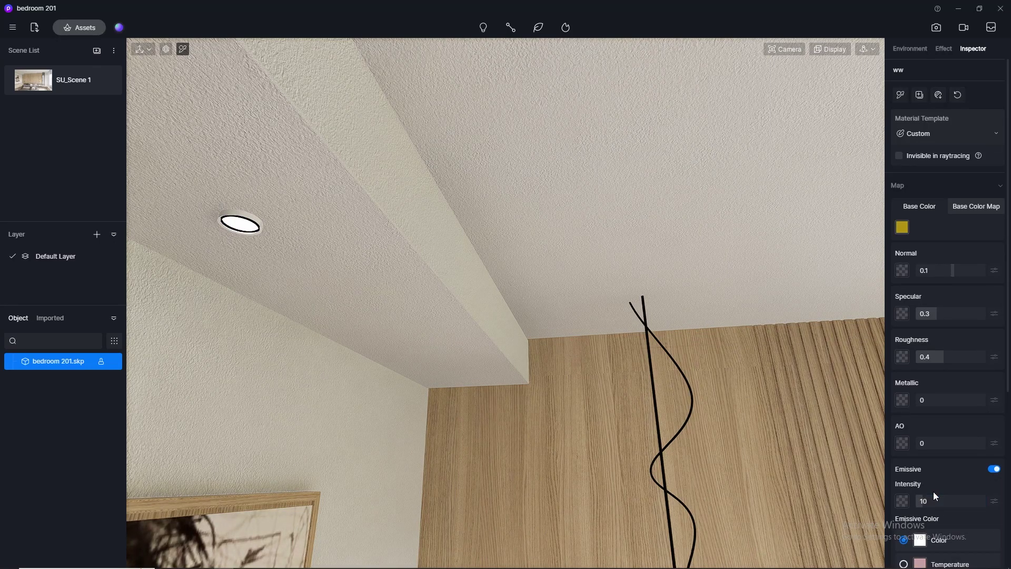
{"action": "key", "text": "Return"}
{"action": "scroll", "coordinate": [933, 495], "scroll_direction": "down", "scroll_amount": 2}
{"action": "left_click", "coordinate": [904, 426]}
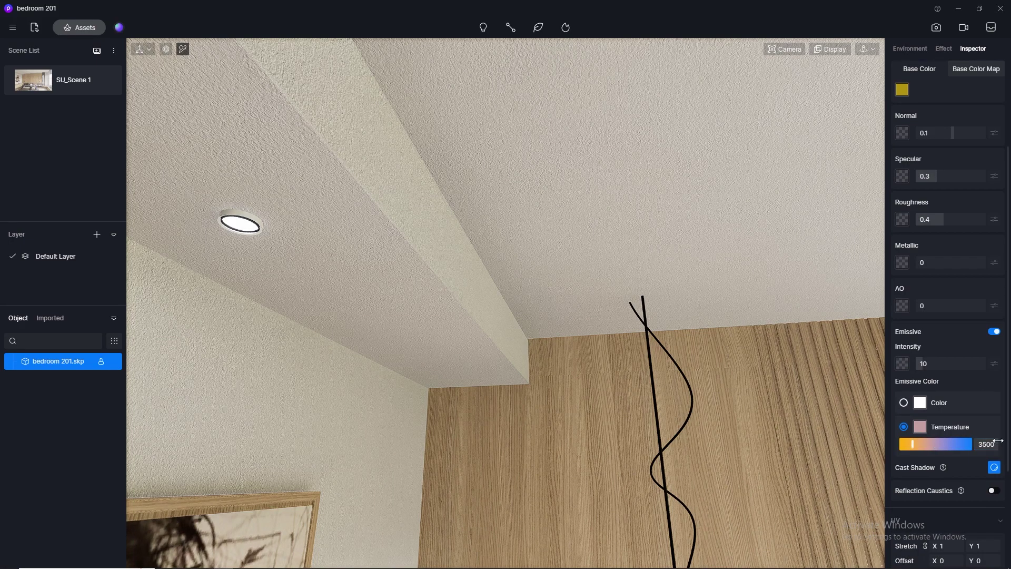
Pick the magenta material of the light strip running along the top of the headboard.
{"action": "scroll", "coordinate": [277, 289], "scroll_direction": "down", "scroll_amount": 3}
{"action": "middle_click_drag", "start_coordinate": [505, 379], "coordinate": [310, 207]}
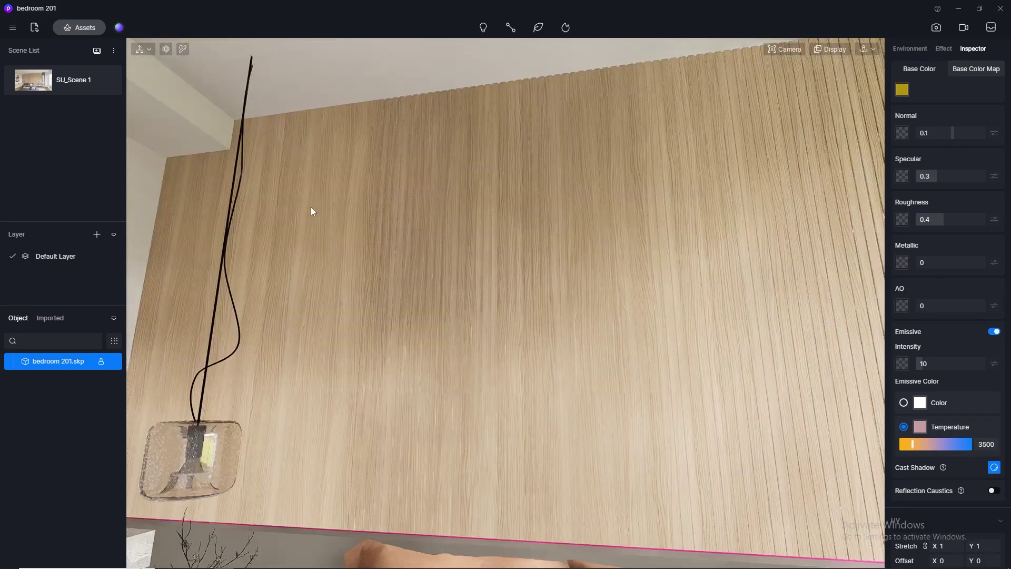
{"action": "scroll", "coordinate": [311, 207], "scroll_direction": "down", "scroll_amount": 3}
{"action": "right_click_drag", "start_coordinate": [557, 398], "coordinate": [325, 410]}
{"action": "middle_click_drag", "start_coordinate": [325, 411], "coordinate": [261, 362]}
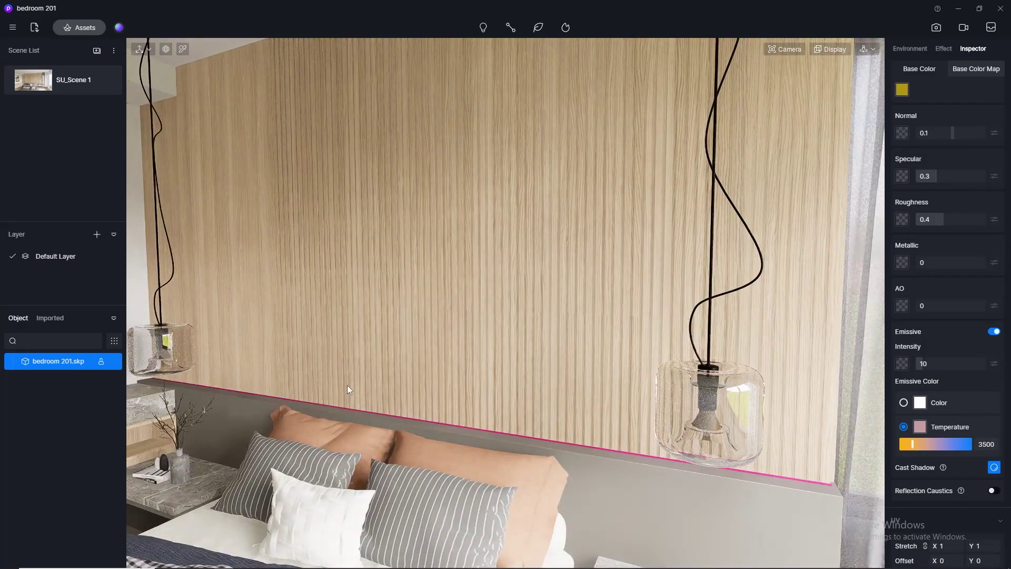
{"action": "scroll", "coordinate": [347, 384], "scroll_direction": "up", "scroll_amount": 3}
{"action": "left_click", "coordinate": [184, 51]}
{"action": "right_click_drag", "start_coordinate": [447, 409], "coordinate": [402, 420]}
{"action": "left_click", "coordinate": [406, 424]}
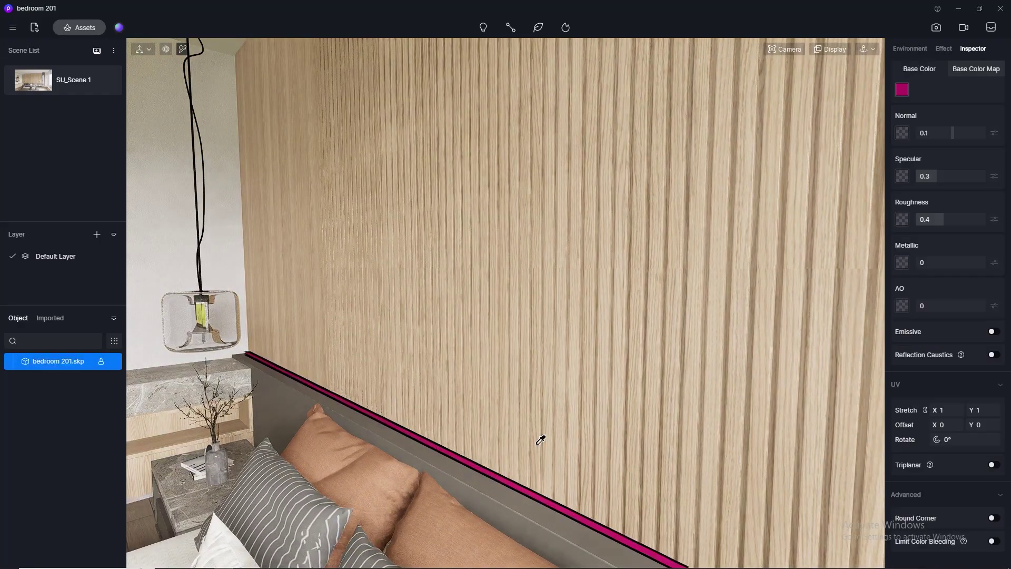
Turn on Emissive for the headboard strip material and set its emissive color temperature to 3500.
{"action": "left_click", "coordinate": [994, 332]}
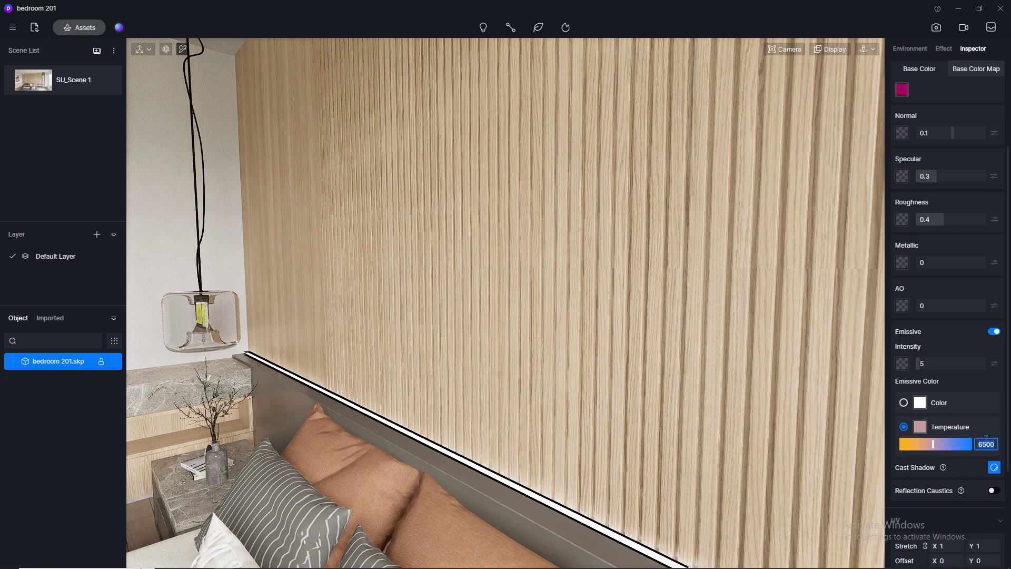
{"action": "double_click", "coordinate": [986, 443]}
{"action": "type", "text": "35"}
{"action": "key", "text": "Return"}
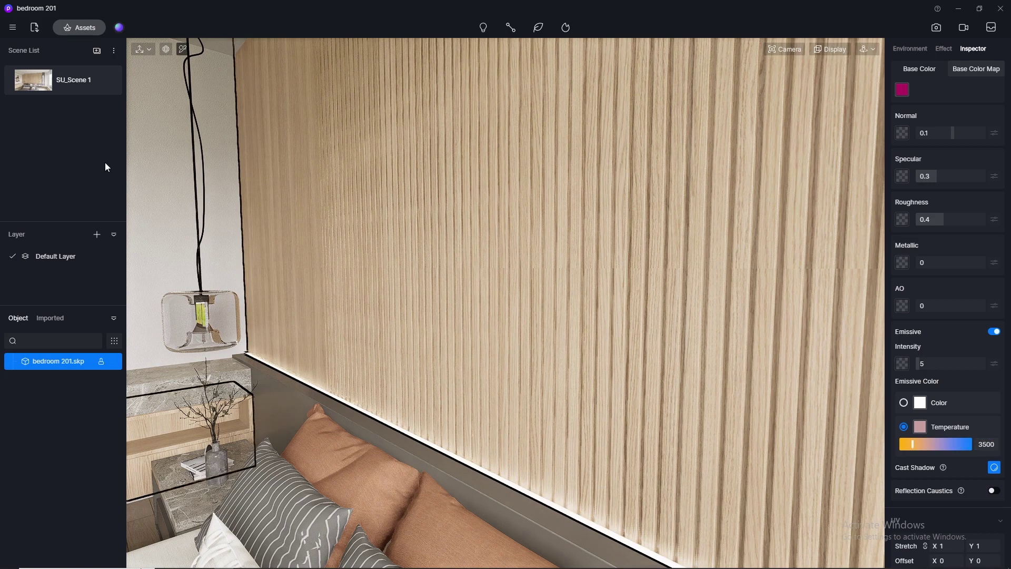
Return to SU_Scene 1, raise the headboard strip's emissive intensity to 50 and check the glow up close.
{"action": "left_click", "coordinate": [33, 79]}
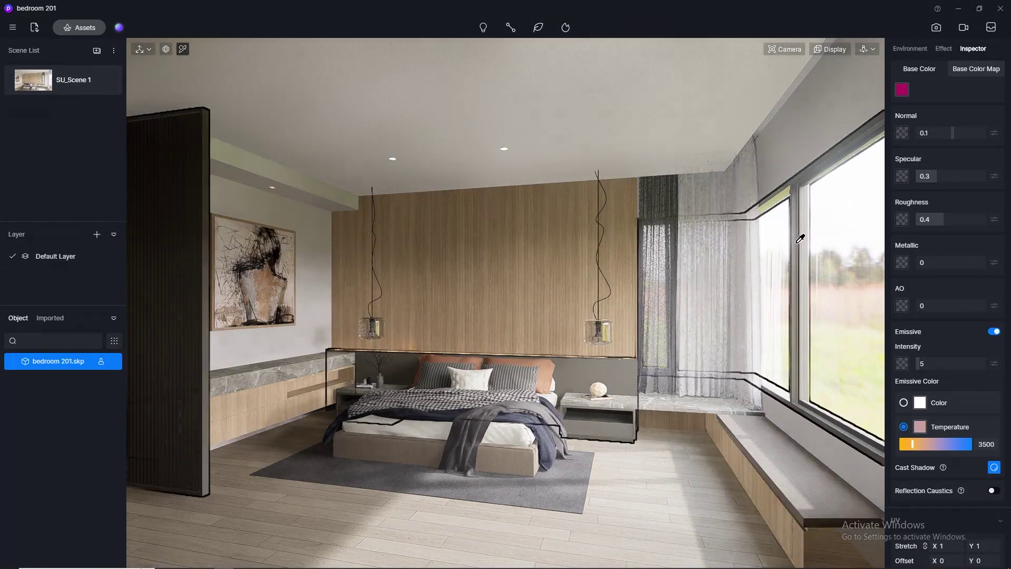
{"action": "left_click", "coordinate": [930, 364]}
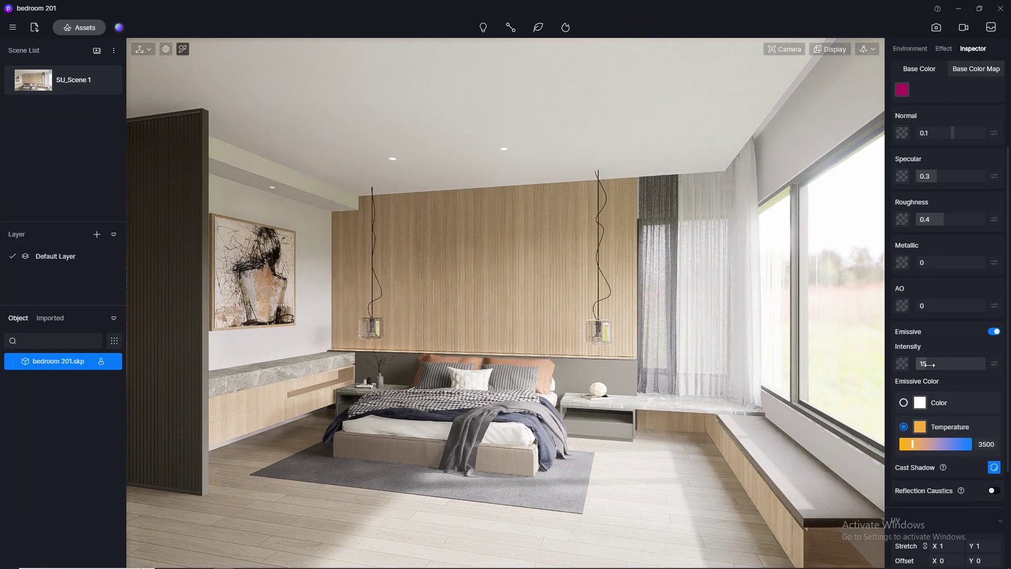
{"action": "key", "text": "Return"}
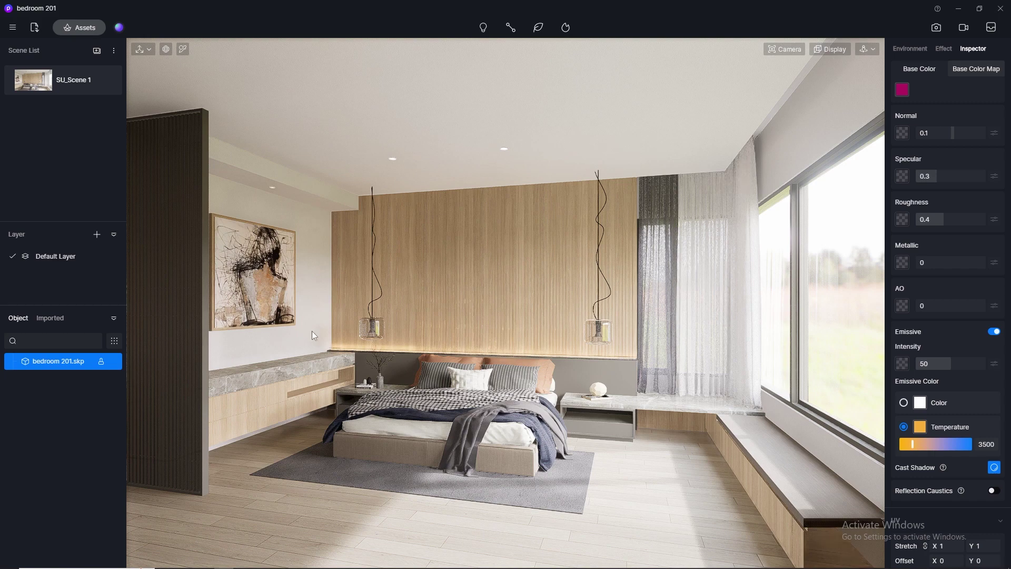
{"action": "scroll", "coordinate": [435, 323], "scroll_direction": "up", "scroll_amount": 4}
{"action": "middle_click_drag", "start_coordinate": [418, 337], "coordinate": [361, 331]}
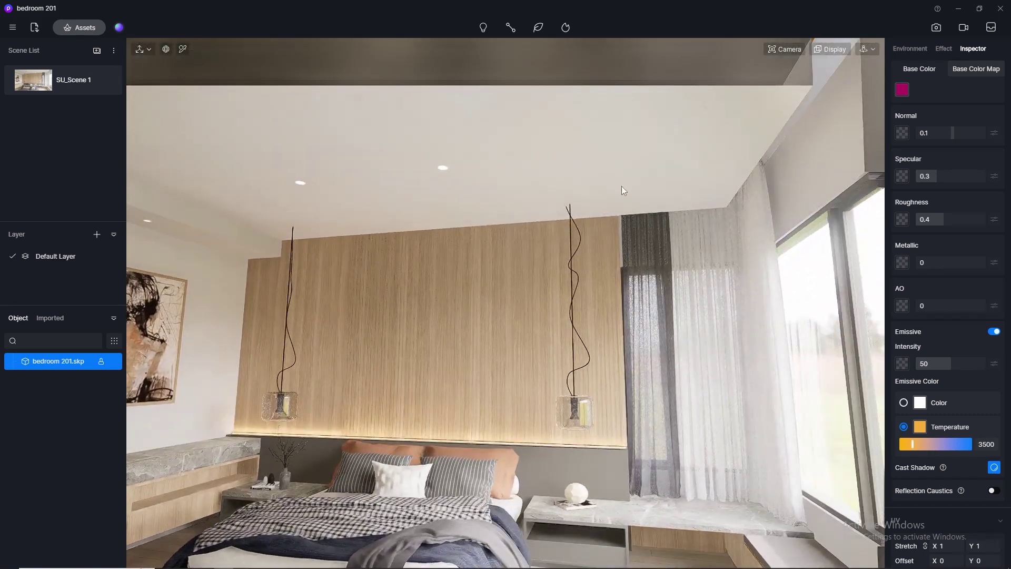
{"action": "left_click", "coordinate": [44, 83]}
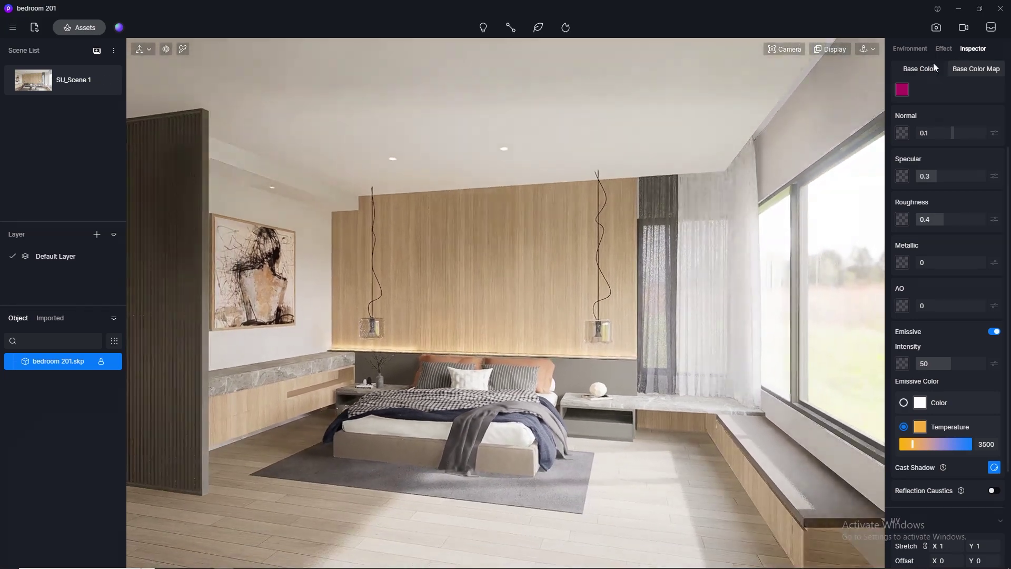
Enter image render mode and set both the HDRI lighting and background intensities to 0.1.
{"action": "left_click", "coordinate": [927, 25]}
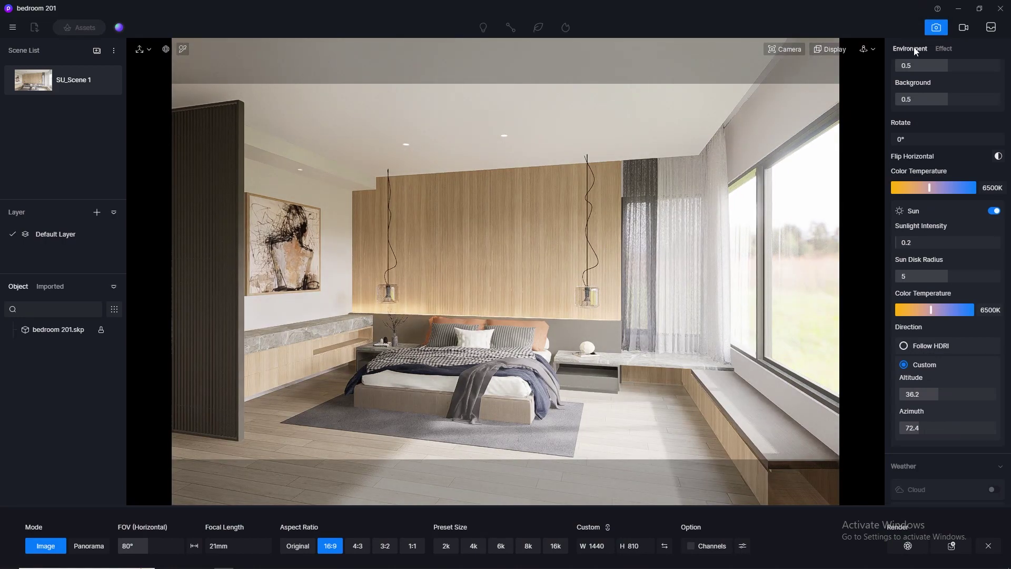
{"action": "left_click", "coordinate": [936, 67]}
{"action": "type", "text": "0.1"}
{"action": "key", "text": "Return"}
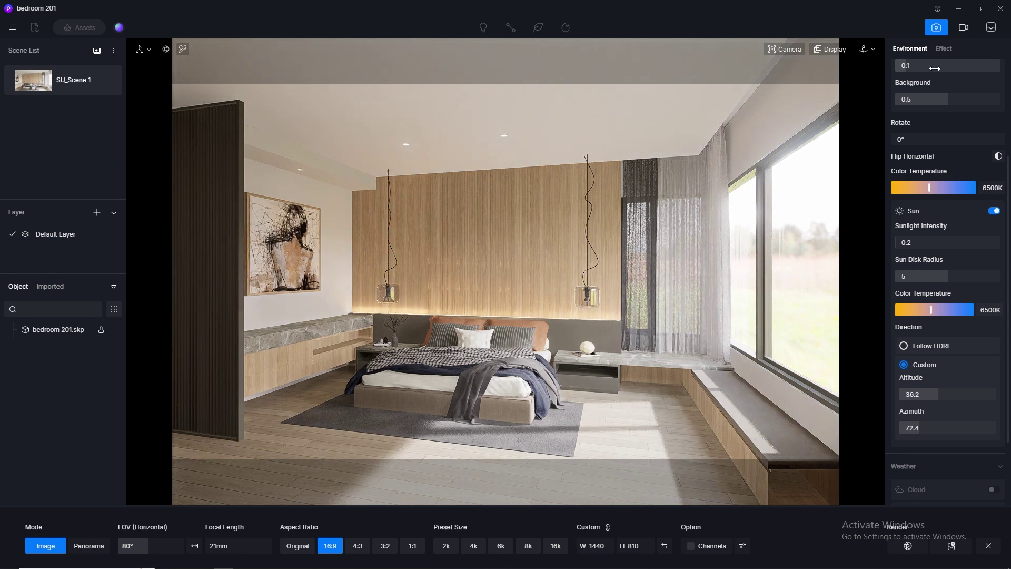
{"action": "left_click", "coordinate": [926, 101]}
{"action": "type", "text": "0.1"}
{"action": "key", "text": "Return"}
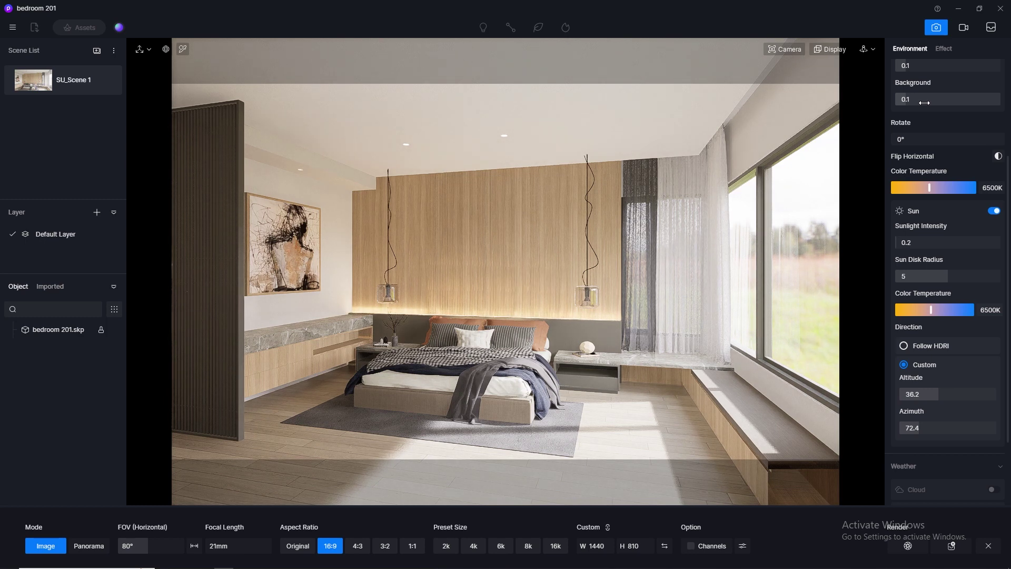
Try an HDRI background value of 0.01, restore it to 0.1, and update SU_Scene 1.
{"action": "left_click", "coordinate": [926, 102]}
{"action": "type", "text": "0.01"}
{"action": "key", "text": "Return"}
{"action": "type", "text": "0."}
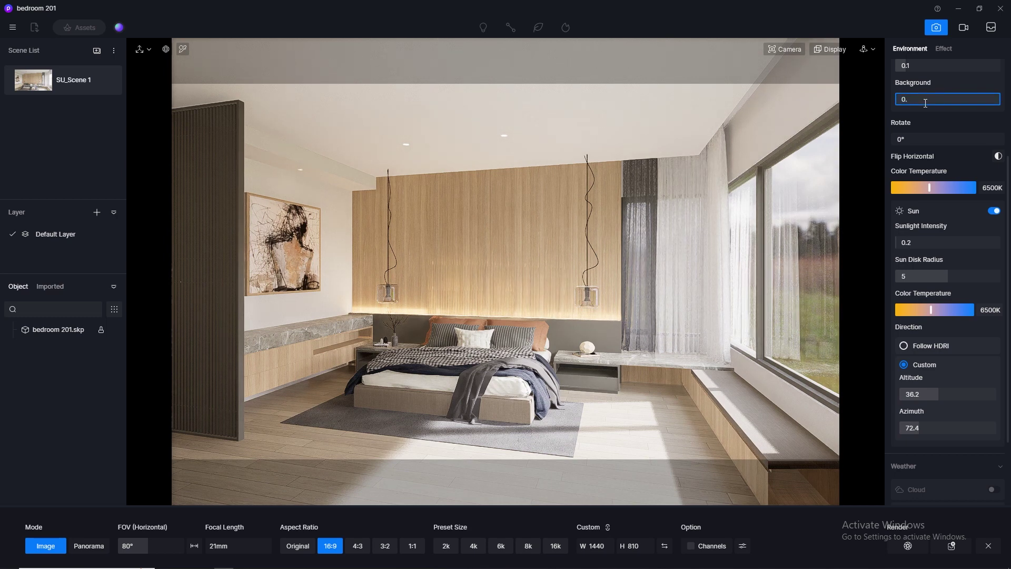
{"action": "type", "text": "1"}
{"action": "key", "text": "Return"}
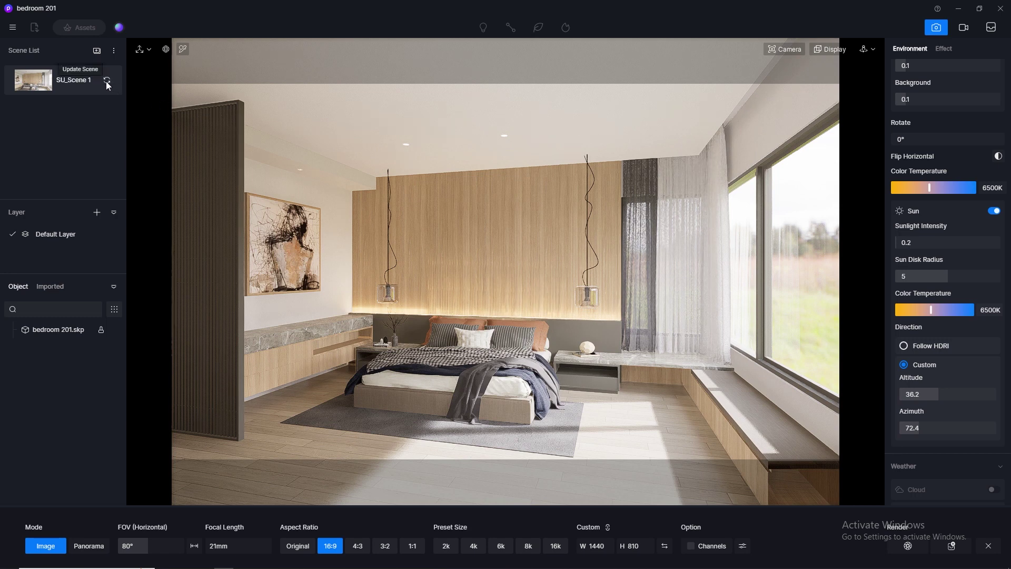
{"action": "left_click", "coordinate": [106, 81]}
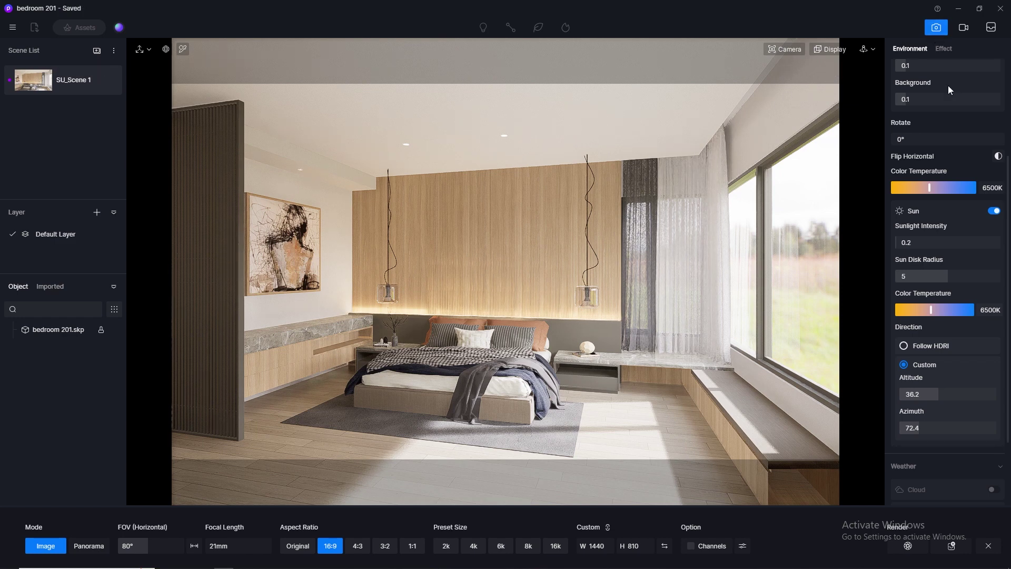
Try sunlight intensities of 0.01 and 0.02, and settle on 0.03.
{"action": "left_click", "coordinate": [929, 244]}
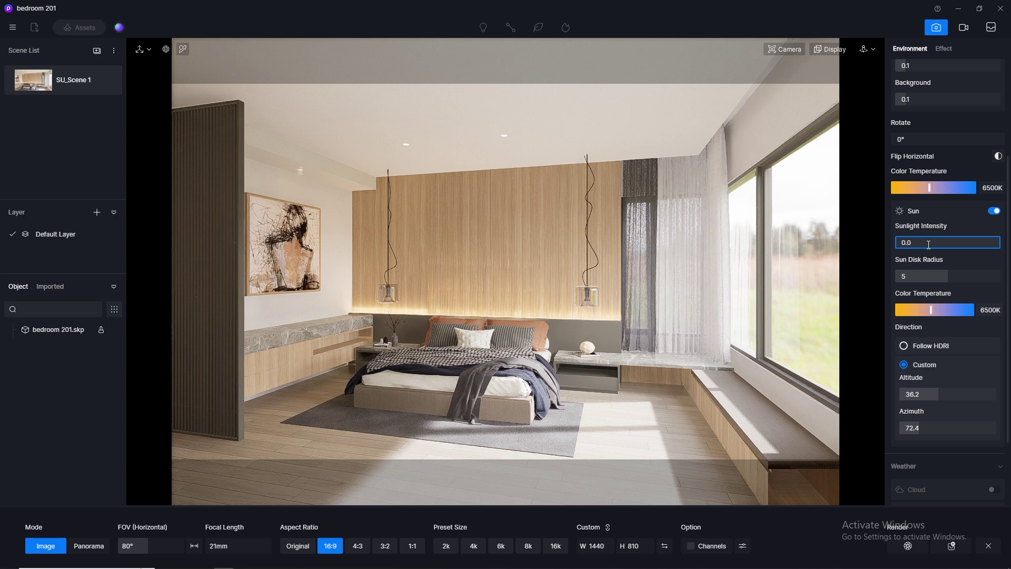
{"action": "key", "text": "Return"}
{"action": "left_click", "coordinate": [929, 245]}
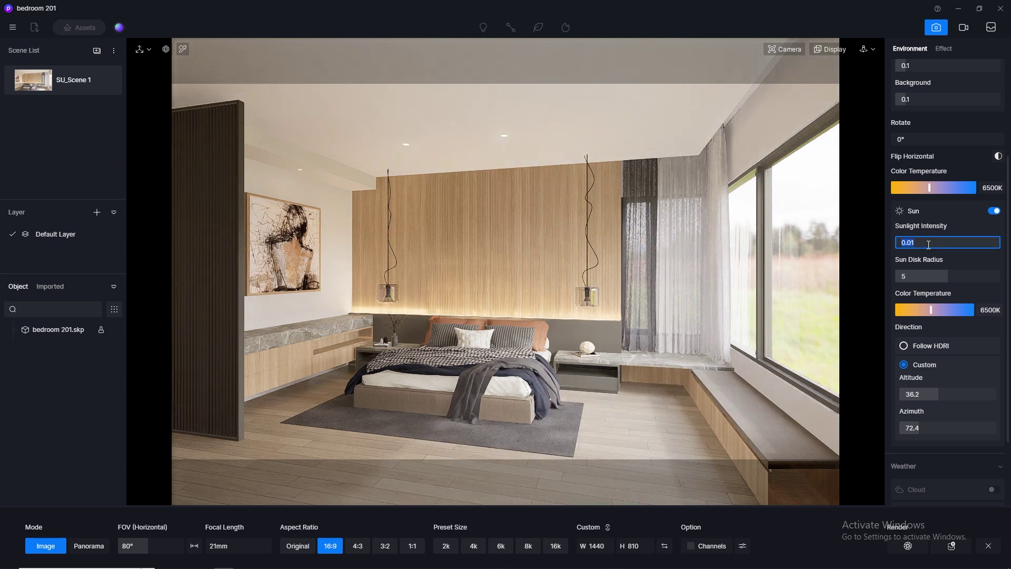
{"action": "type", "text": "0.02"}
{"action": "key", "text": "Return"}
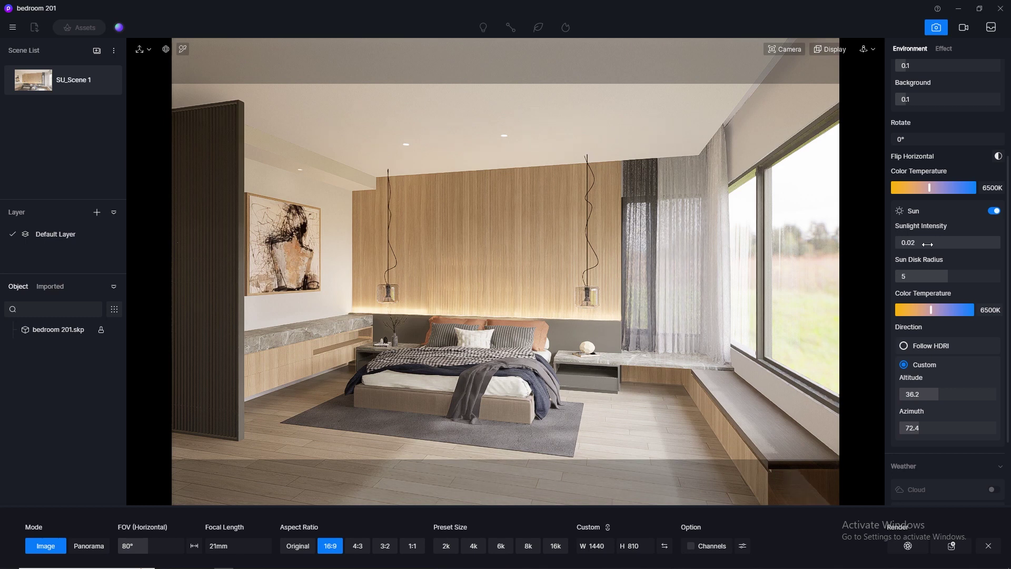
{"action": "left_click", "coordinate": [928, 244]}
{"action": "type", "text": "0.03"}
{"action": "key", "text": "Return"}
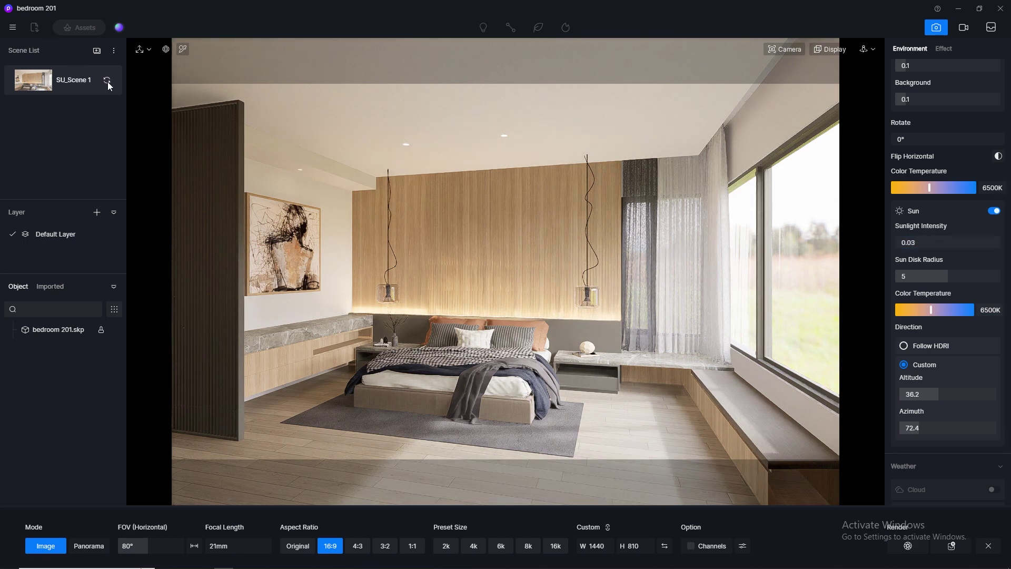
Leave image render mode, approach the headboard and set the camera's clipping distance to 0.
{"action": "left_click", "coordinate": [936, 27]}
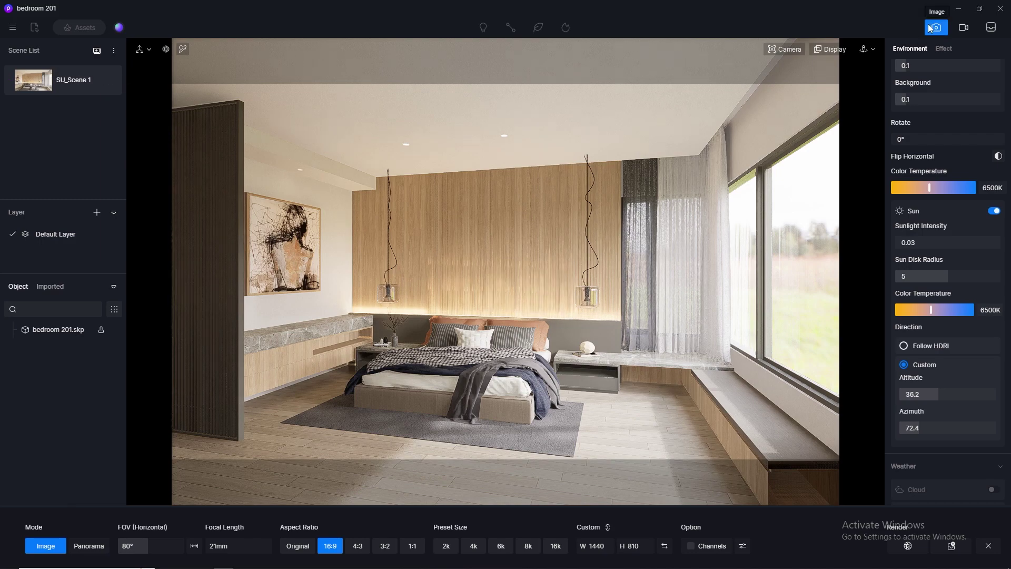
{"action": "scroll", "coordinate": [515, 333], "scroll_direction": "up", "scroll_amount": 5}
{"action": "scroll", "coordinate": [542, 324], "scroll_direction": "down", "scroll_amount": 5}
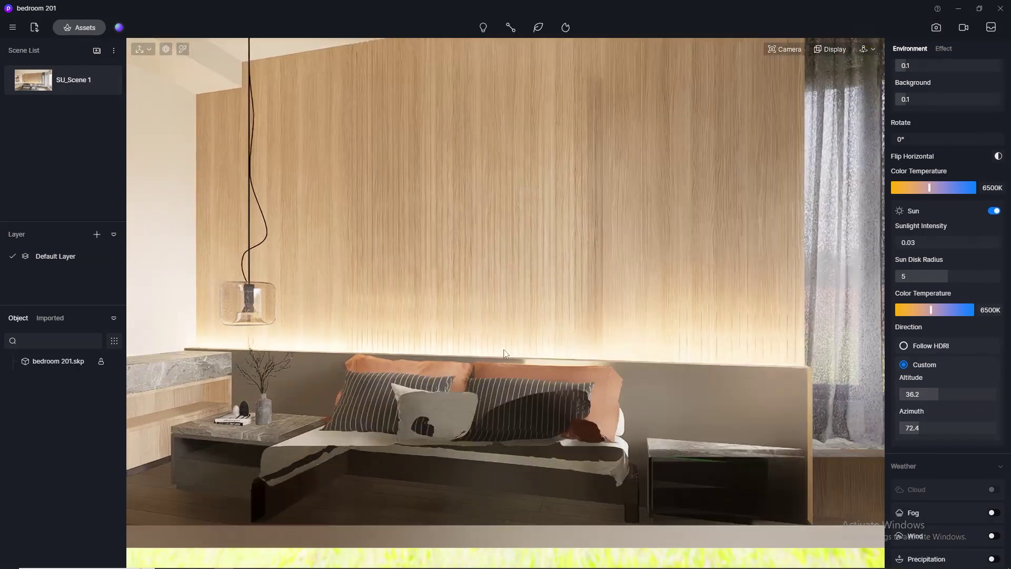
{"action": "middle_click_drag", "start_coordinate": [543, 324], "coordinate": [298, 339]}
{"action": "left_click", "coordinate": [182, 49]}
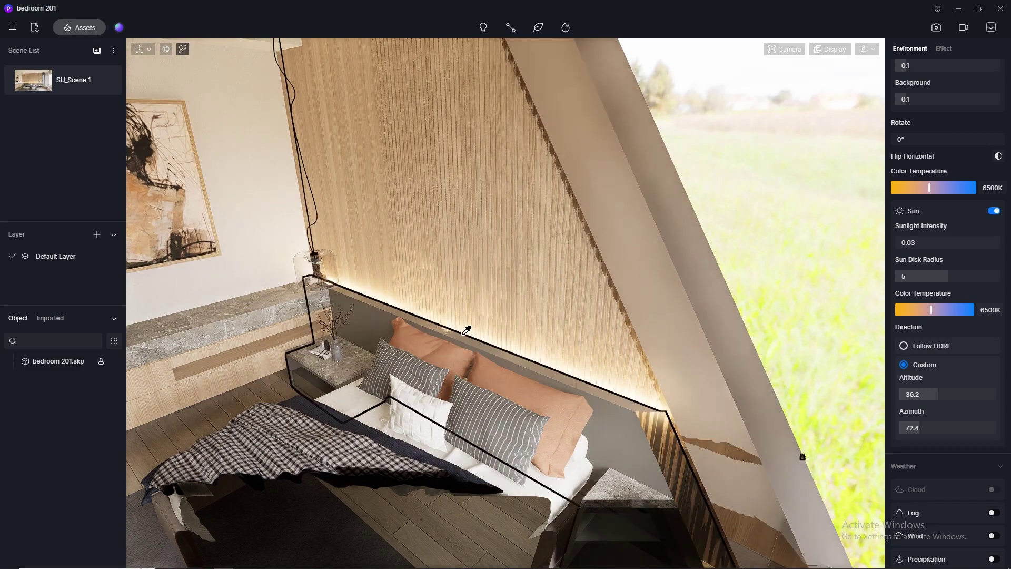
{"action": "left_click", "coordinate": [786, 49]}
{"action": "left_click_drag", "start_coordinate": [785, 159], "coordinate": [695, 161]}
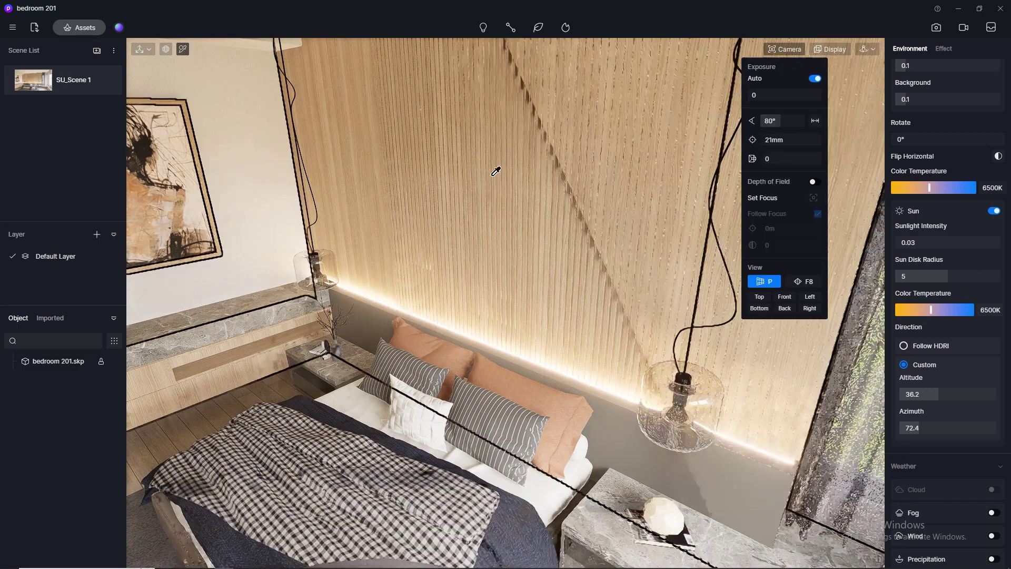
Try an emissive intensity of 5 on the headboard light strip, restore it to 10, and return to SU_Scene 1.
{"action": "scroll", "coordinate": [533, 337], "scroll_direction": "up", "scroll_amount": 4}
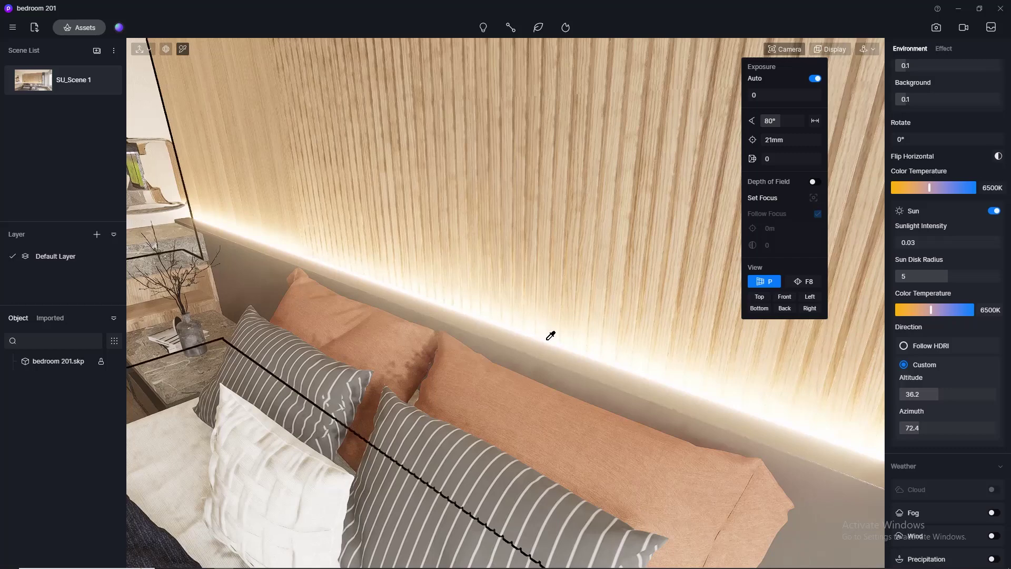
{"action": "left_click", "coordinate": [550, 337]}
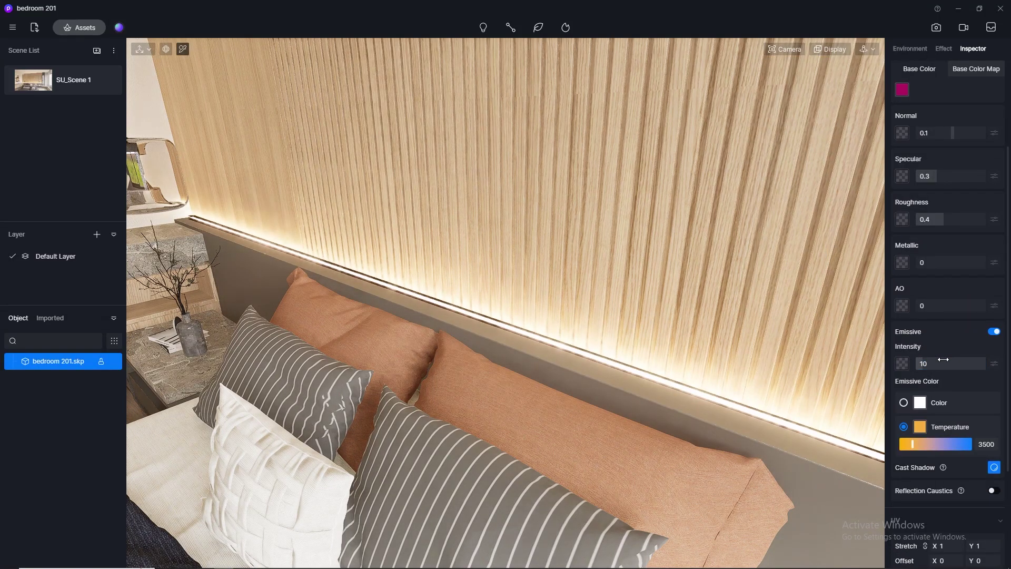
{"action": "left_click", "coordinate": [943, 361]}
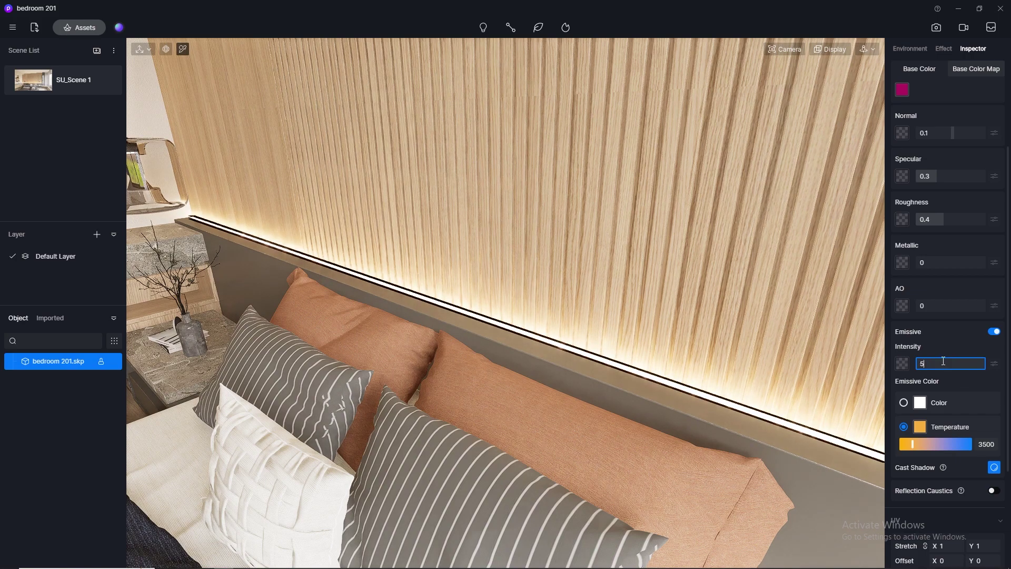
{"action": "key", "text": "Return"}
{"action": "scroll", "coordinate": [478, 181], "scroll_direction": "down", "scroll_amount": 8}
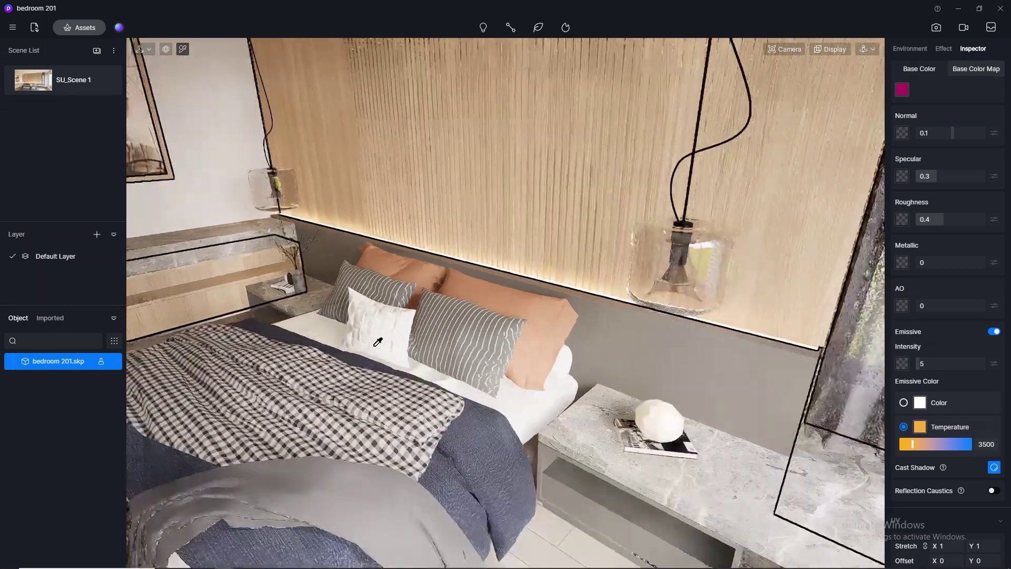
{"action": "right_click_drag", "start_coordinate": [379, 341], "coordinate": [587, 205]}
{"action": "left_click", "coordinate": [928, 362]}
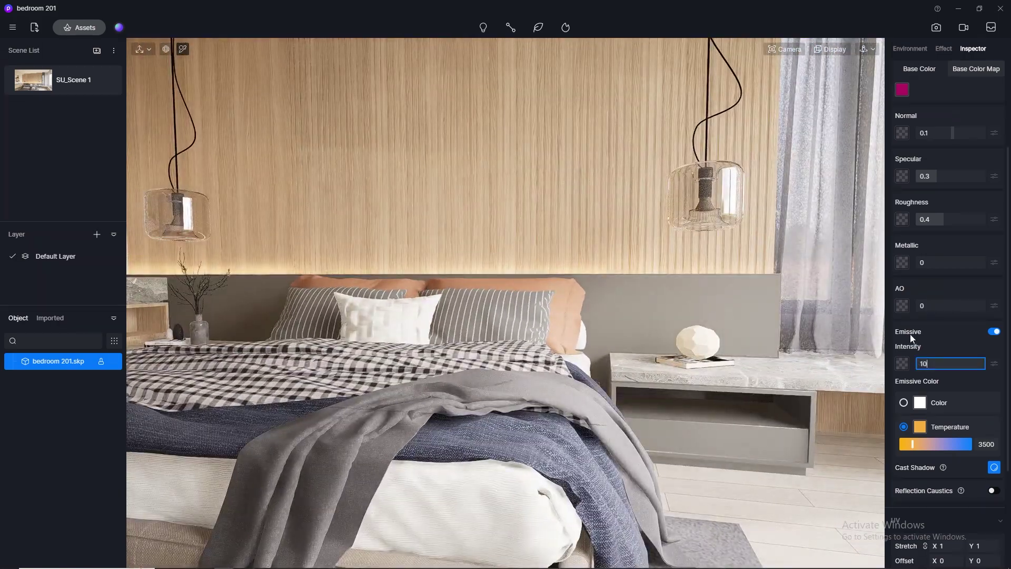
{"action": "type", "text": "10"}
{"action": "key", "text": "Return"}
{"action": "left_click", "coordinate": [43, 75]}
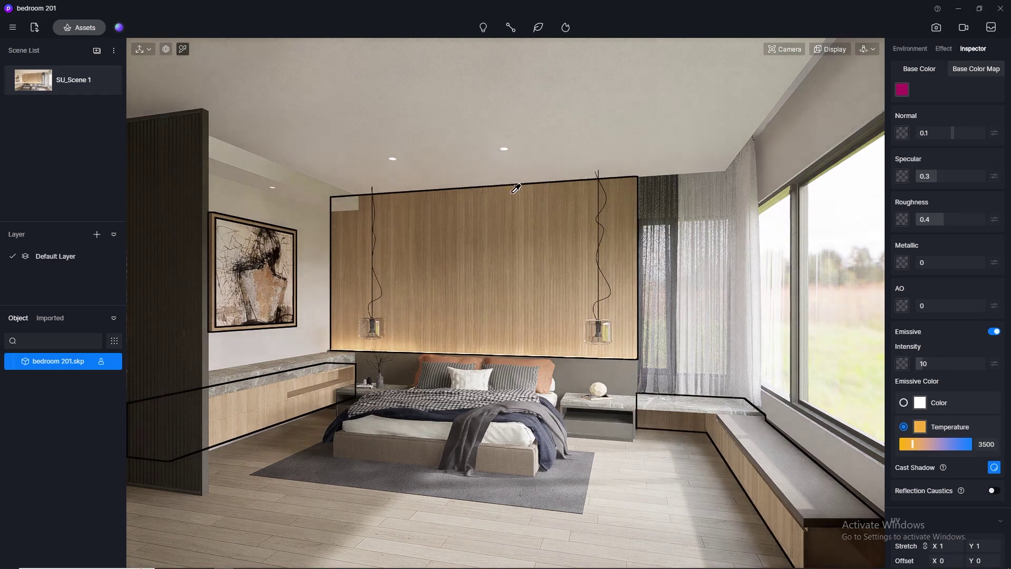
Make the orange strip in the ceiling recess above the window curtains emissive with a color temperature of 3500.
{"action": "scroll", "coordinate": [727, 109], "scroll_direction": "up", "scroll_amount": 3}
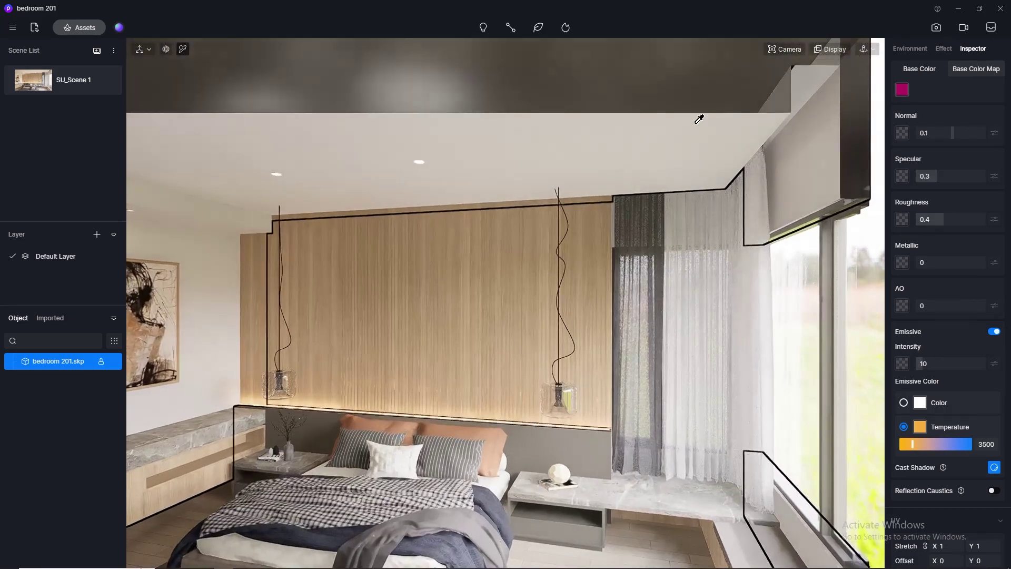
{"action": "right_click_drag", "start_coordinate": [696, 124], "coordinate": [679, 121]}
{"action": "left_click", "coordinate": [773, 78]}
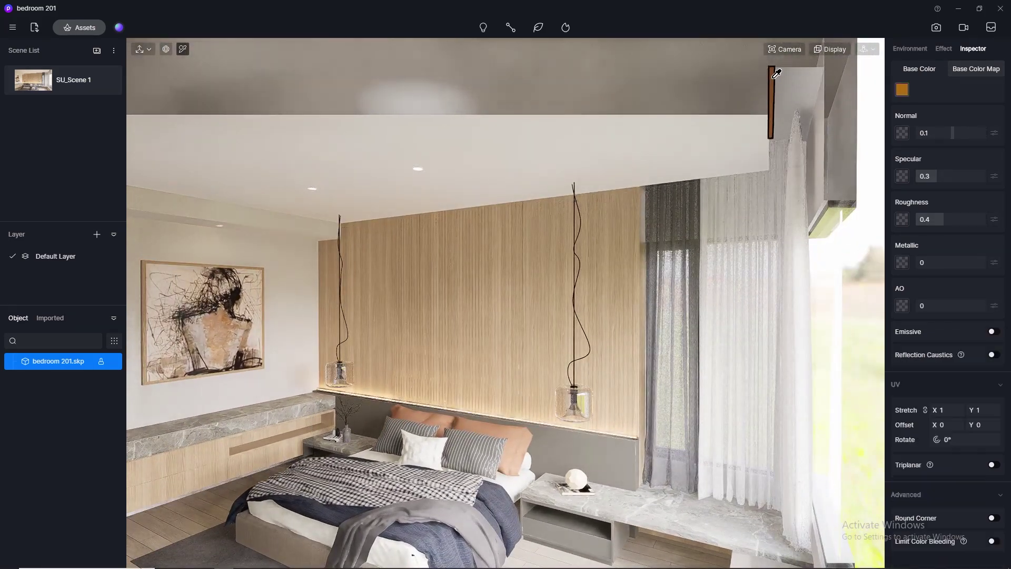
{"action": "left_click", "coordinate": [994, 331]}
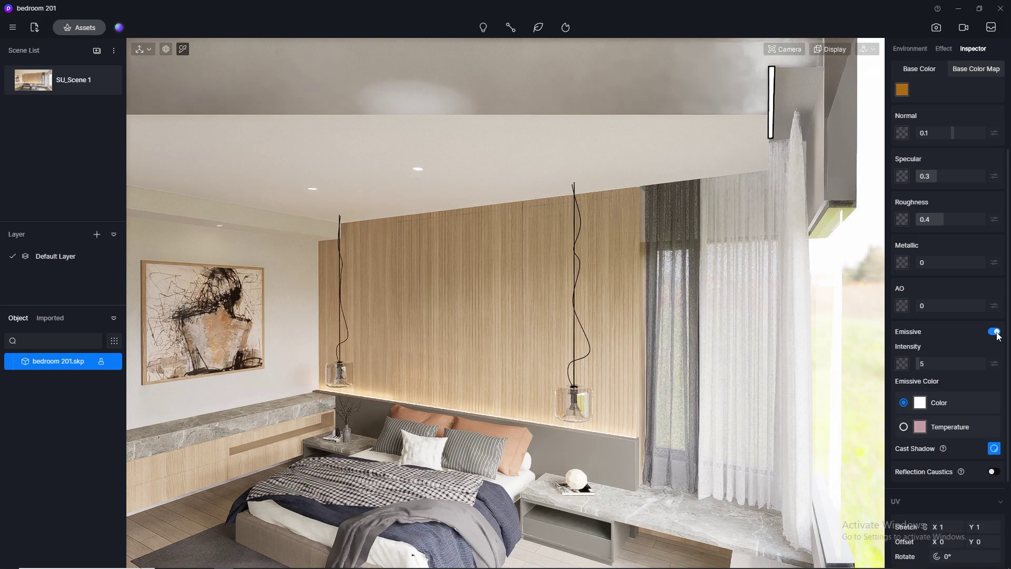
{"action": "left_click", "coordinate": [904, 427]}
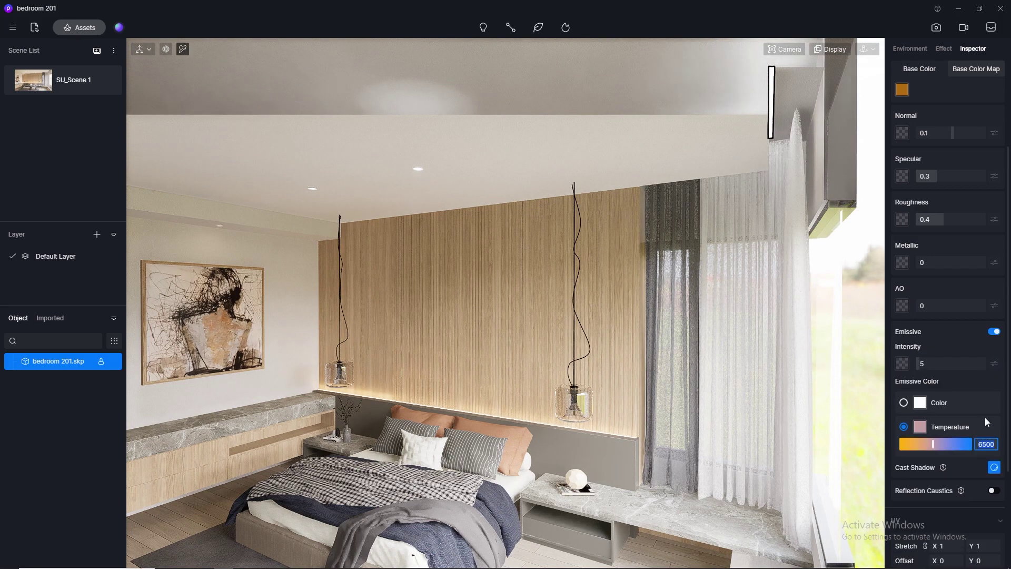
{"action": "type", "text": "3500"}
{"action": "key", "text": "Return"}
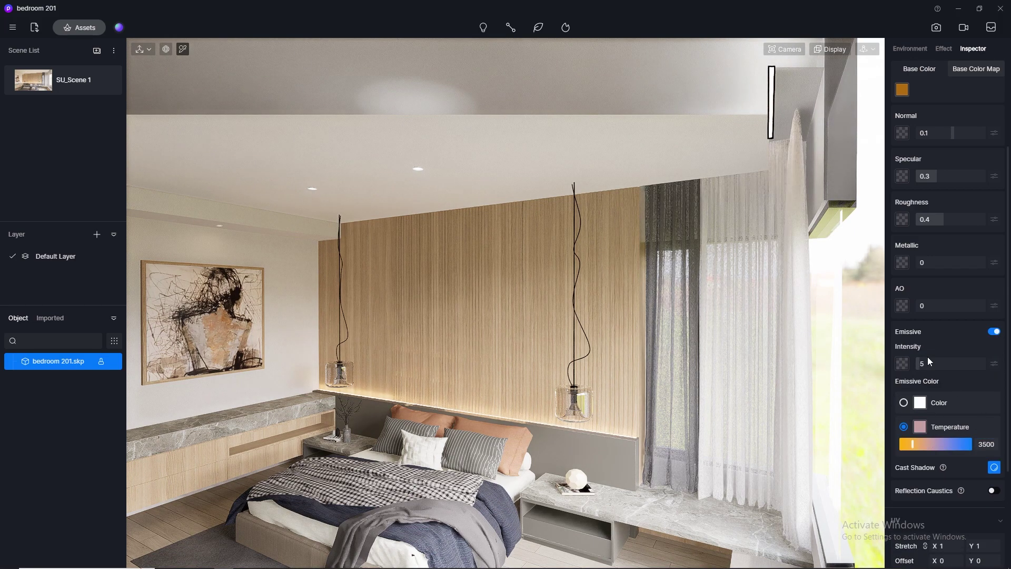
Set the curtain recess strip's emissive intensity to 10 and return to SU_Scene 1.
{"action": "left_click", "coordinate": [930, 363]}
{"action": "type", "text": "10"}
{"action": "key", "text": "Return"}
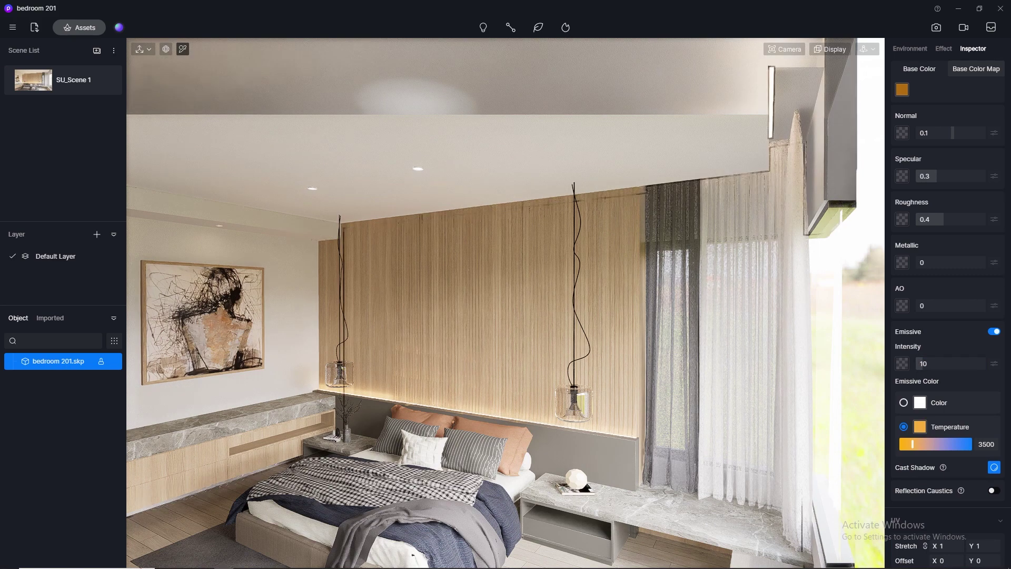
{"action": "left_click", "coordinate": [36, 83]}
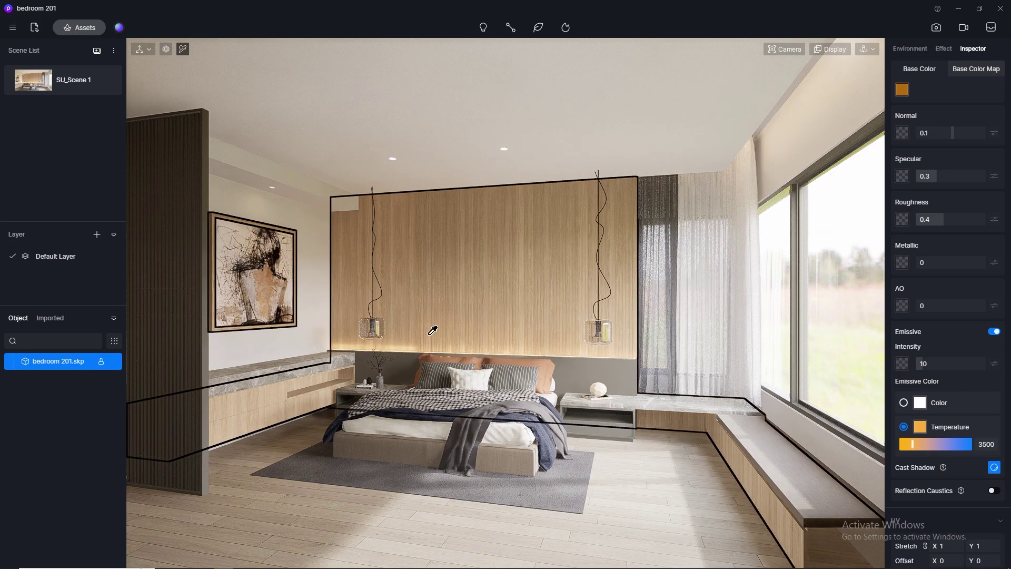
Make the green strips beneath the side cabinet emissive at temperature 3500, return to SU_Scene 1, and set their intensity to 20.
{"action": "scroll", "coordinate": [303, 375], "scroll_direction": "up", "scroll_amount": 5}
{"action": "right_click_drag", "start_coordinate": [303, 374], "coordinate": [477, 239]}
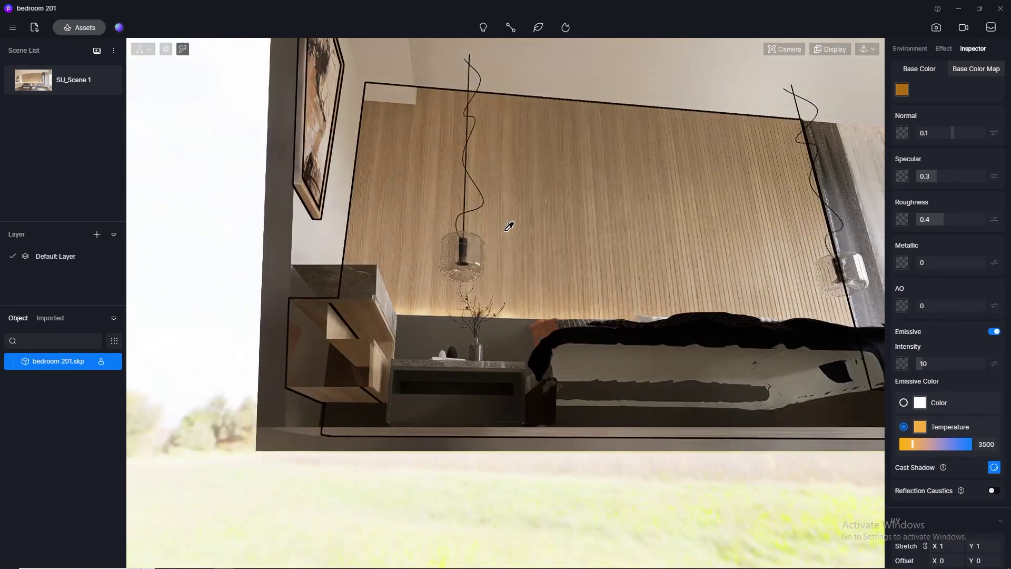
{"action": "left_click", "coordinate": [333, 316]}
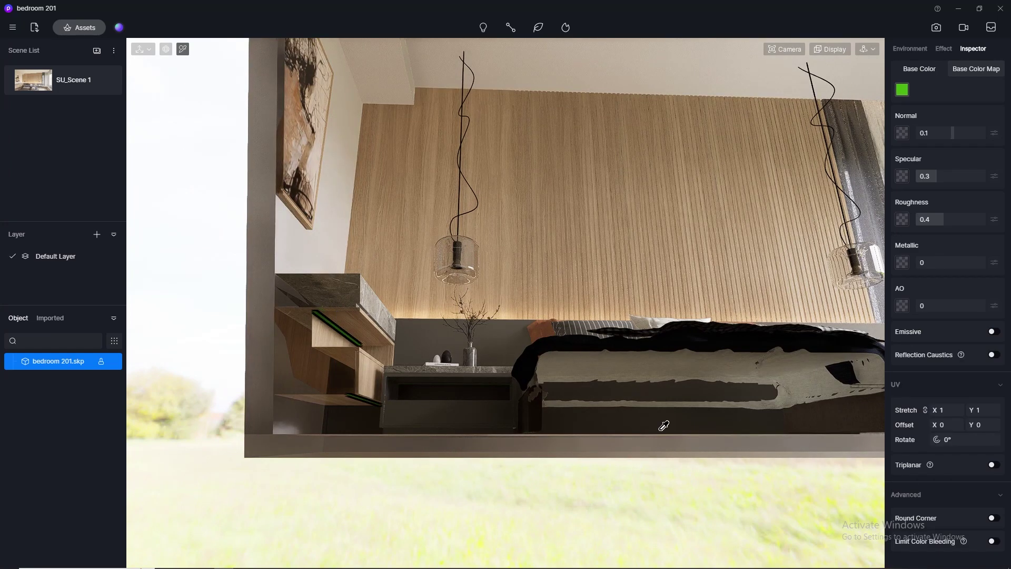
{"action": "left_click", "coordinate": [993, 332]}
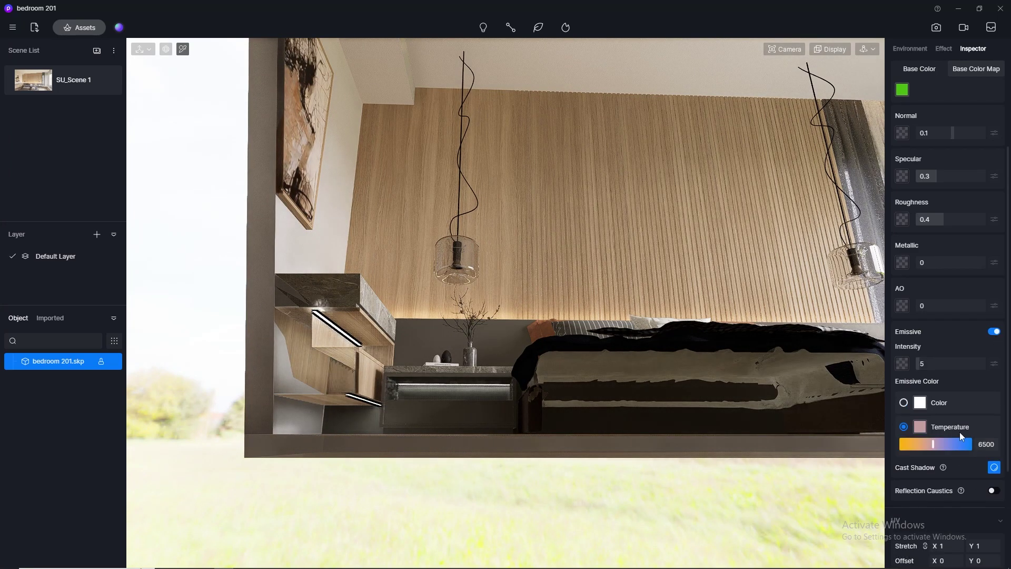
{"action": "left_click", "coordinate": [989, 443]}
{"action": "type", "text": "3500"}
{"action": "key", "text": "Return"}
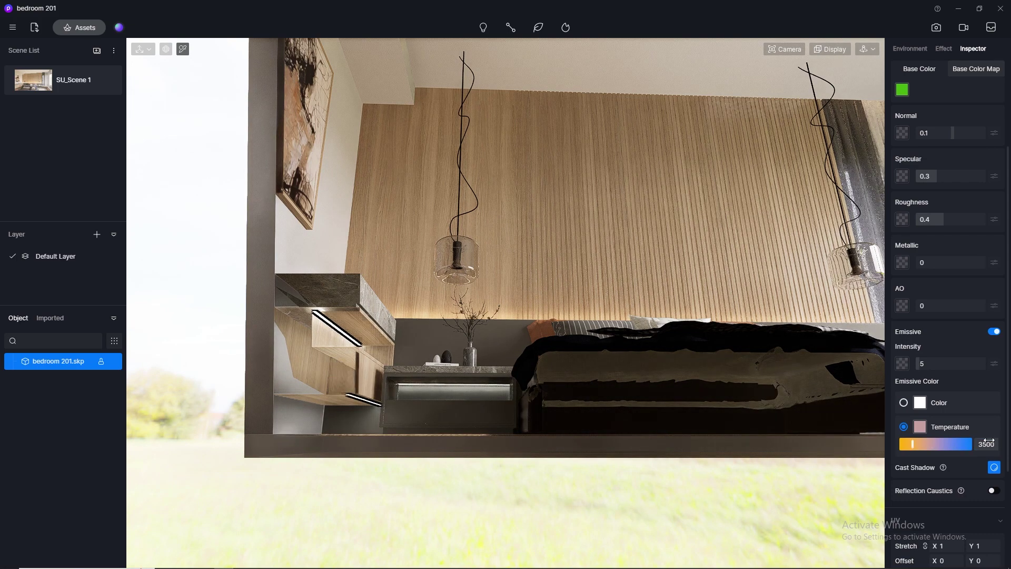
{"action": "left_click", "coordinate": [33, 87]}
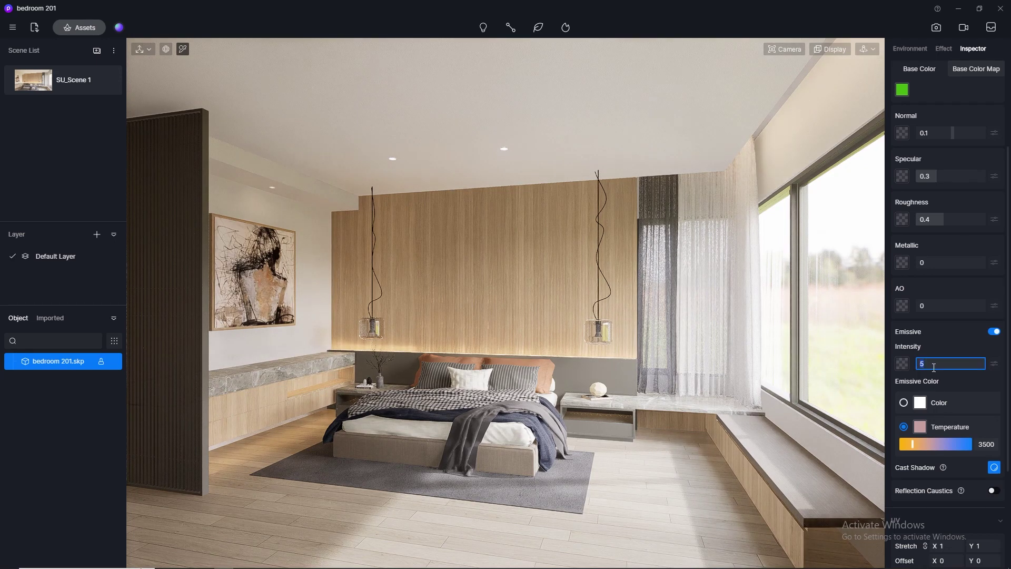
{"action": "key", "text": "Return"}
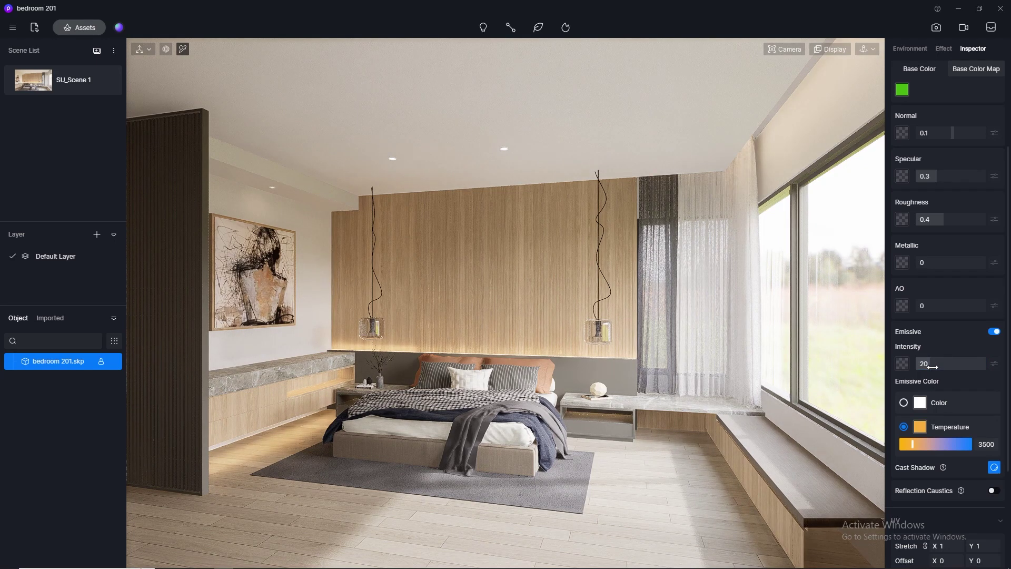
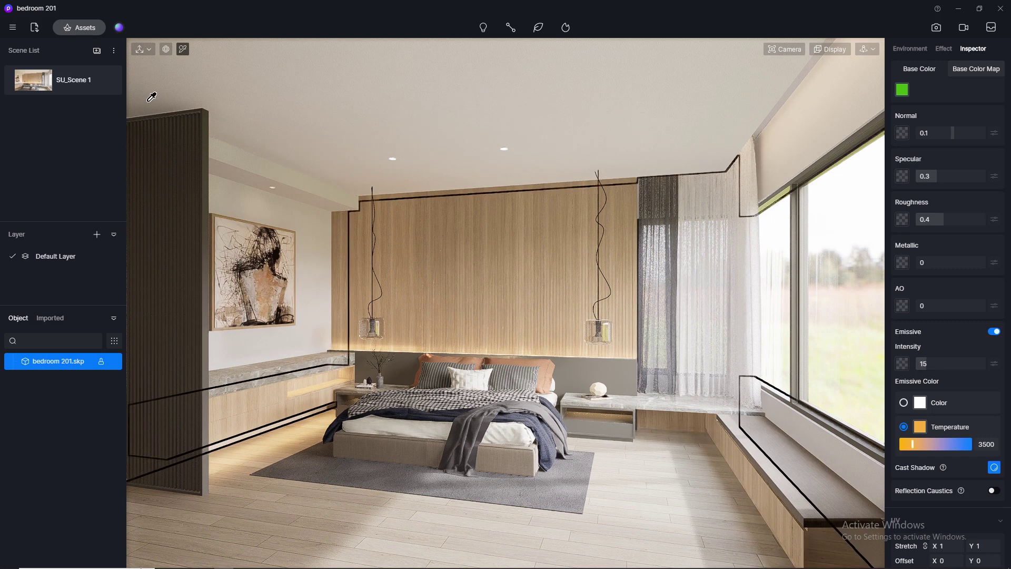
Update SU_Scene 1 and make the bulb surface inside the bedside pendant lamp emissive.
{"action": "mouse_move", "coordinate": [101, 81]}
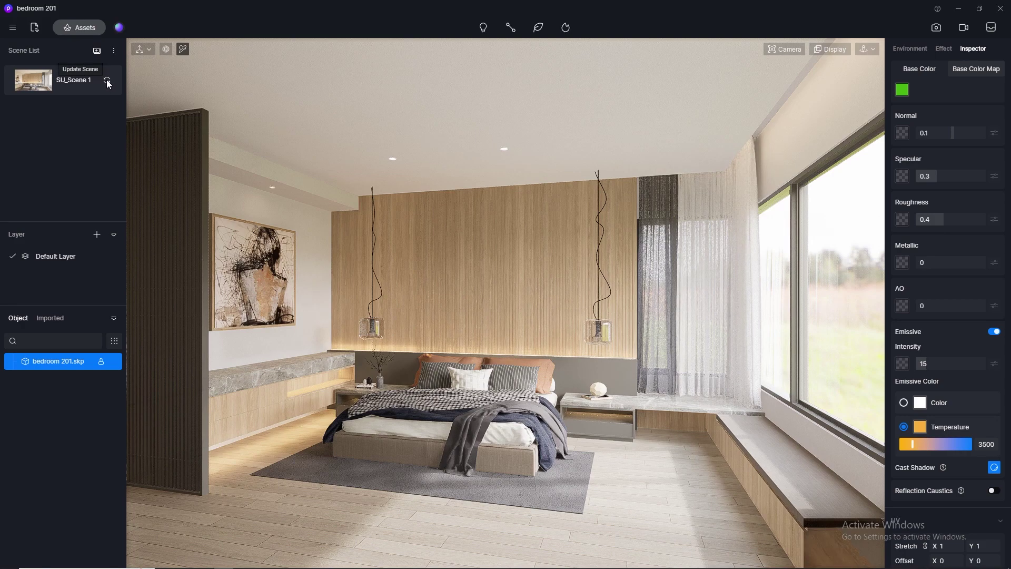
{"action": "left_click", "coordinate": [107, 82]}
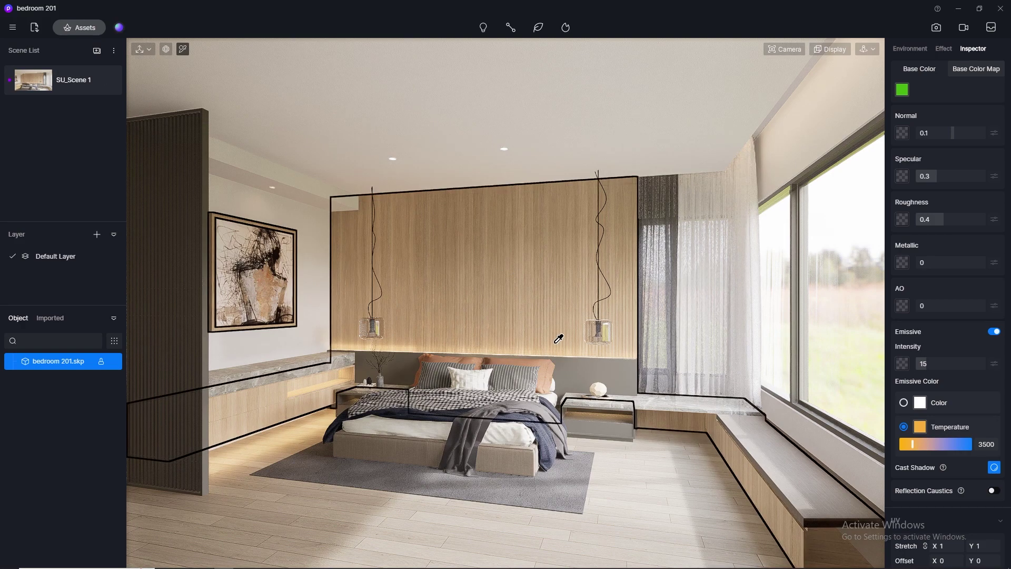
{"action": "scroll", "coordinate": [367, 305], "scroll_direction": "up", "scroll_amount": 10}
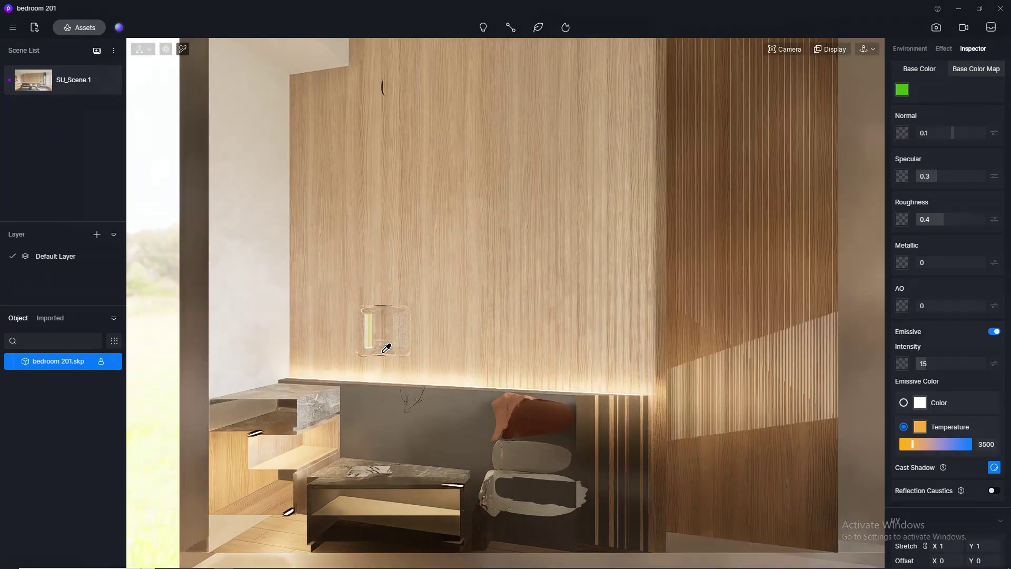
{"action": "middle_click_drag", "start_coordinate": [387, 348], "coordinate": [433, 378]}
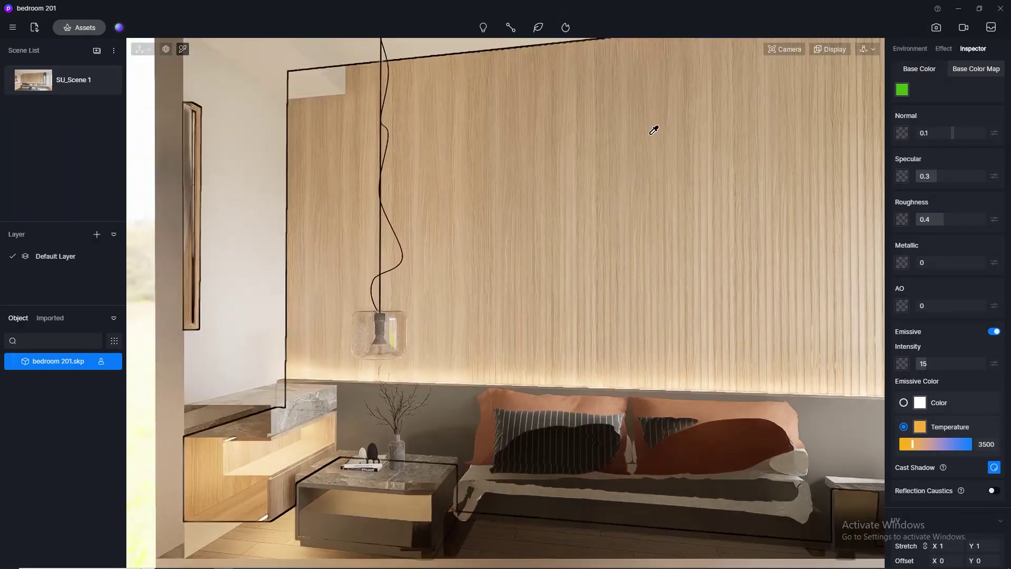
{"action": "left_click", "coordinate": [799, 48]}
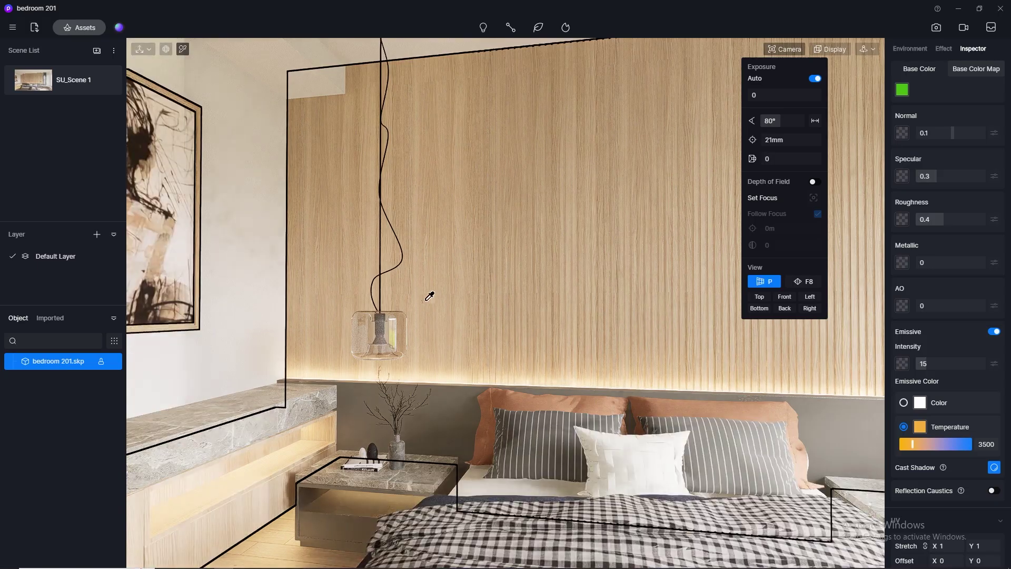
{"action": "scroll", "coordinate": [366, 362], "scroll_direction": "up", "scroll_amount": 3}
{"action": "scroll", "coordinate": [366, 362], "scroll_direction": "up", "scroll_amount": 10}
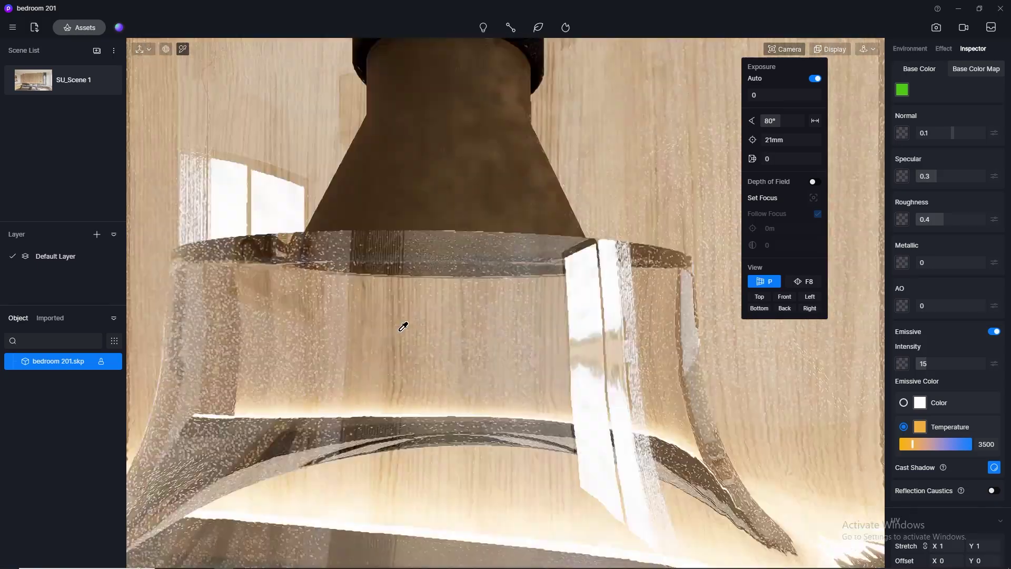
{"action": "scroll", "coordinate": [403, 326], "scroll_direction": "down", "scroll_amount": 10}
{"action": "middle_click_drag", "start_coordinate": [434, 181], "coordinate": [481, 30]}
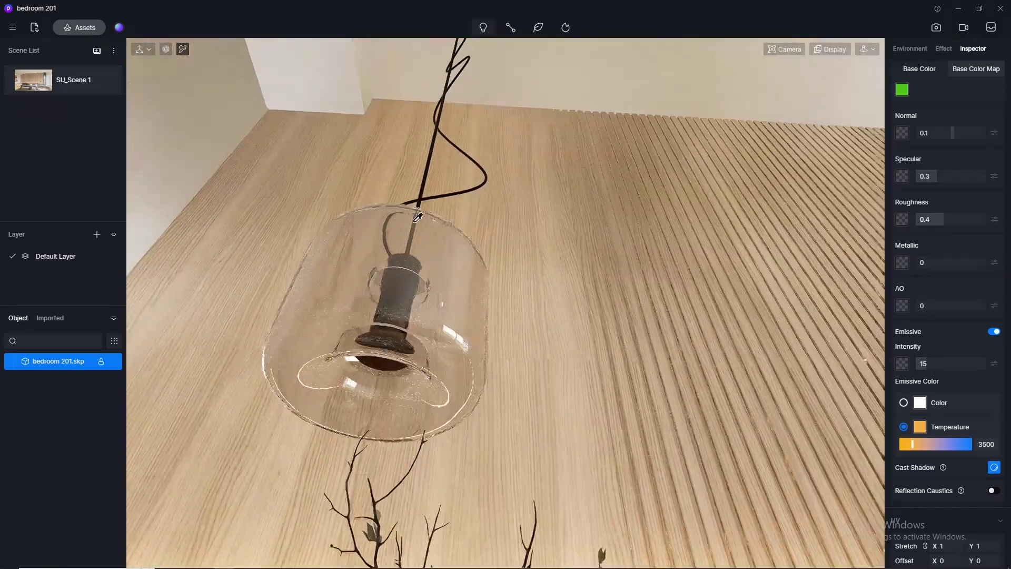
{"action": "middle_click_drag", "start_coordinate": [442, 230], "coordinate": [487, 177]}
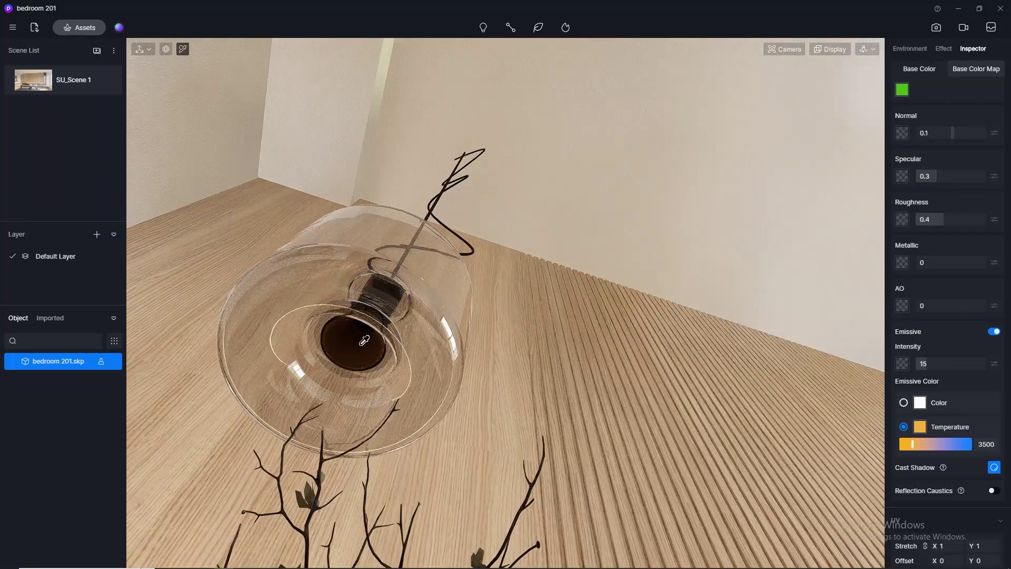
{"action": "left_click", "coordinate": [362, 344]}
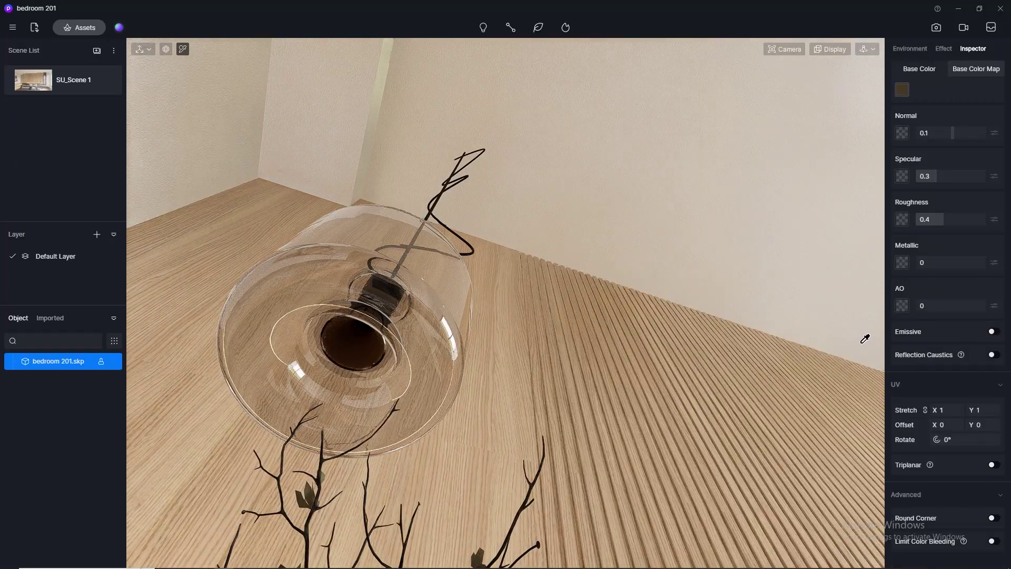
{"action": "left_click", "coordinate": [994, 331]}
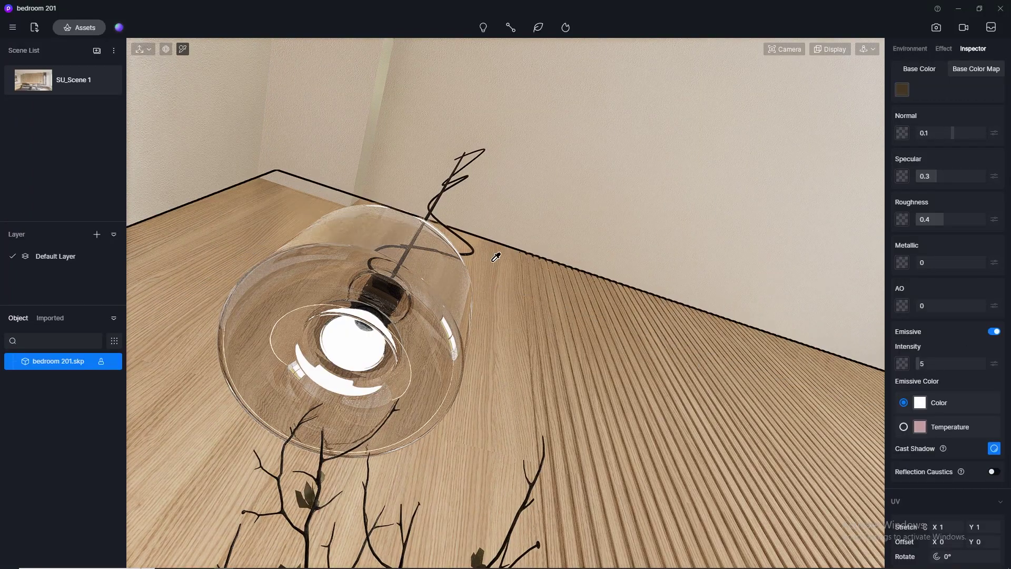
Return to SU_Scene 1 and set the pendant bulb's emissive temperature to 3500 and intensity to 15.
{"action": "right_click_drag", "start_coordinate": [497, 255], "coordinate": [391, 481]}
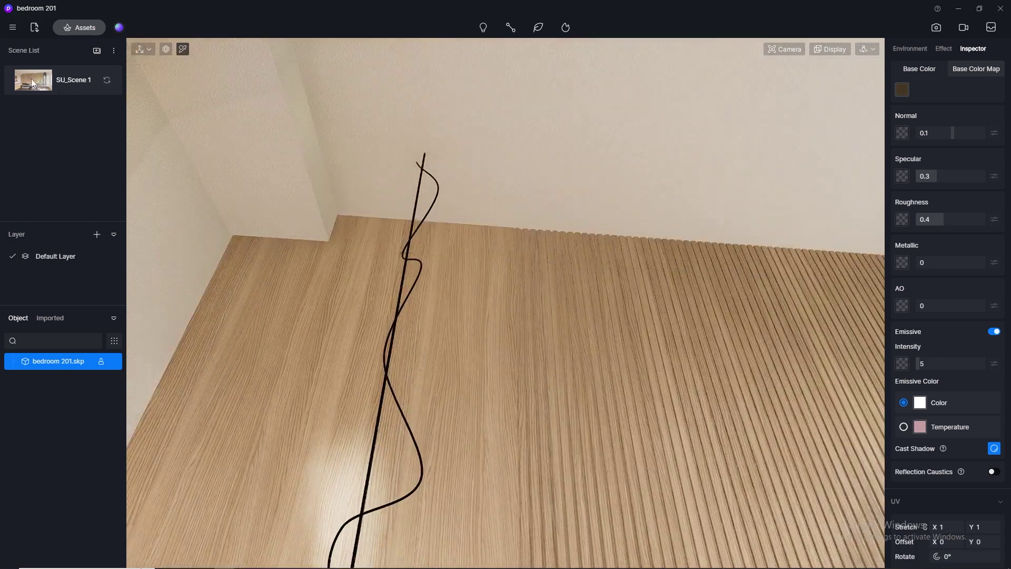
{"action": "left_click", "coordinate": [31, 78]}
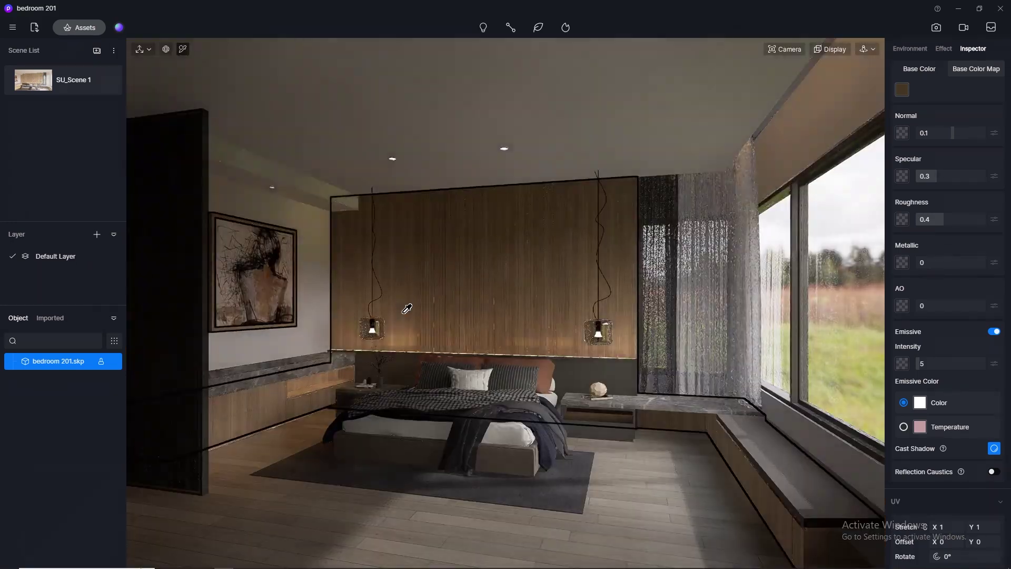
{"action": "left_click", "coordinate": [903, 427]}
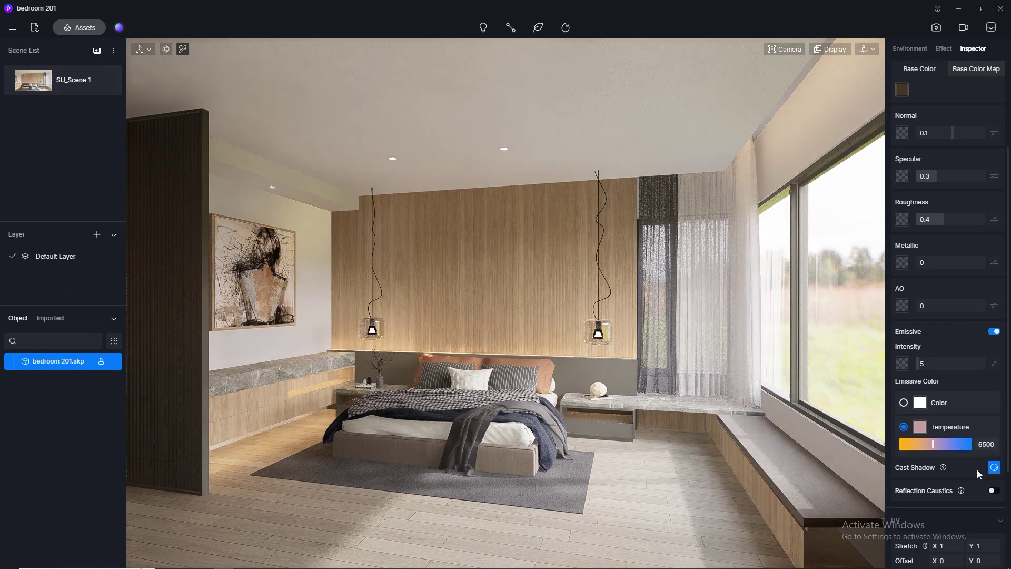
{"action": "left_click", "coordinate": [988, 444]}
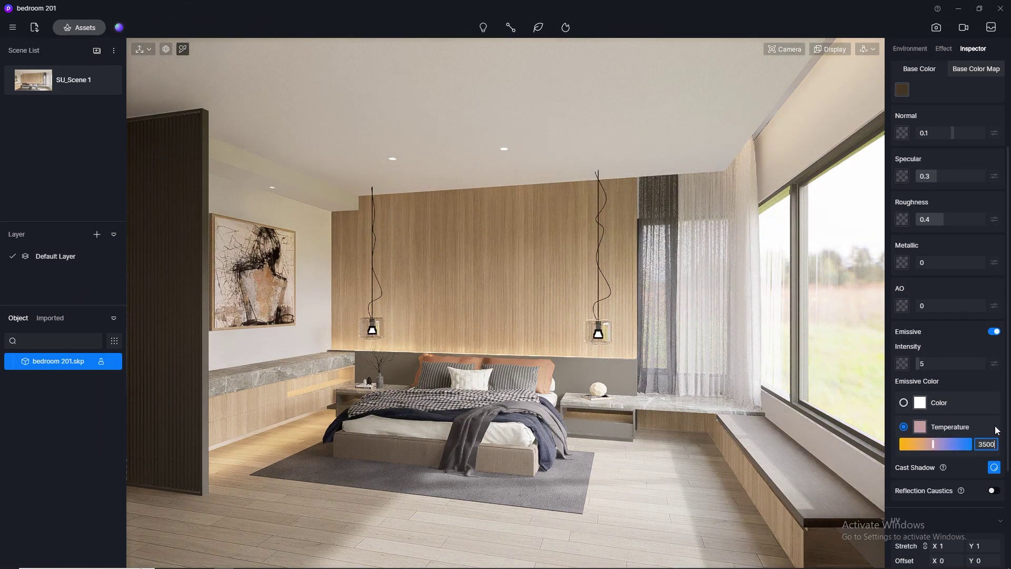
{"action": "type", "text": "3500"}
{"action": "key", "text": "Return"}
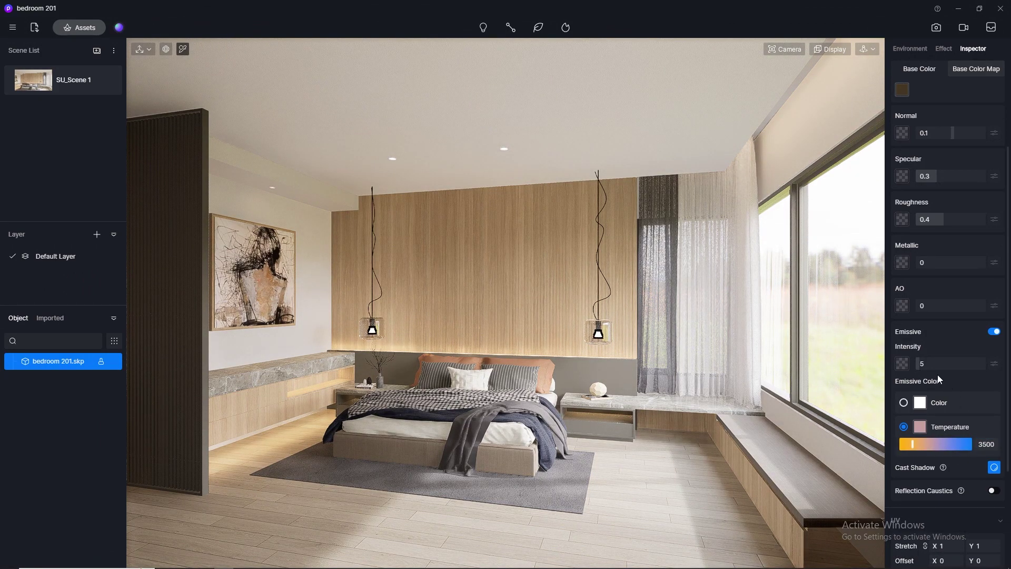
{"action": "key", "text": "Return"}
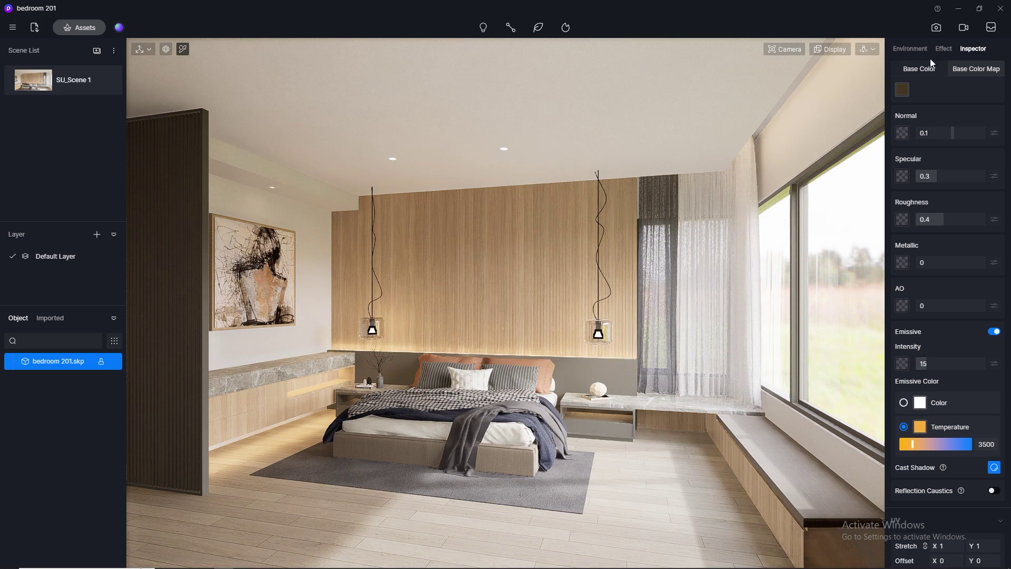
Enter image output mode and try a post-processing contrast of 0.1.
{"action": "left_click", "coordinate": [937, 27]}
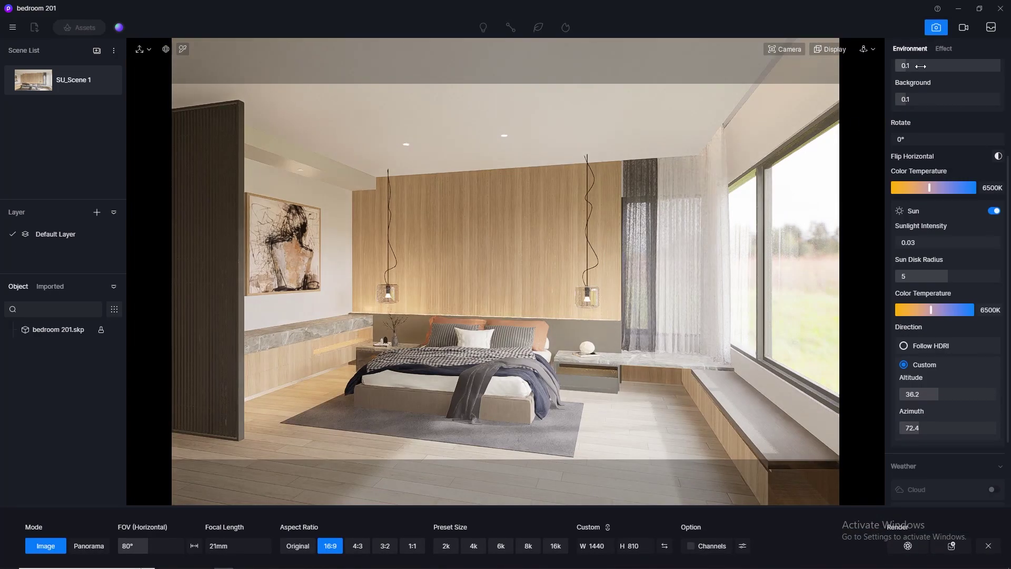
{"action": "left_click", "coordinate": [943, 50]}
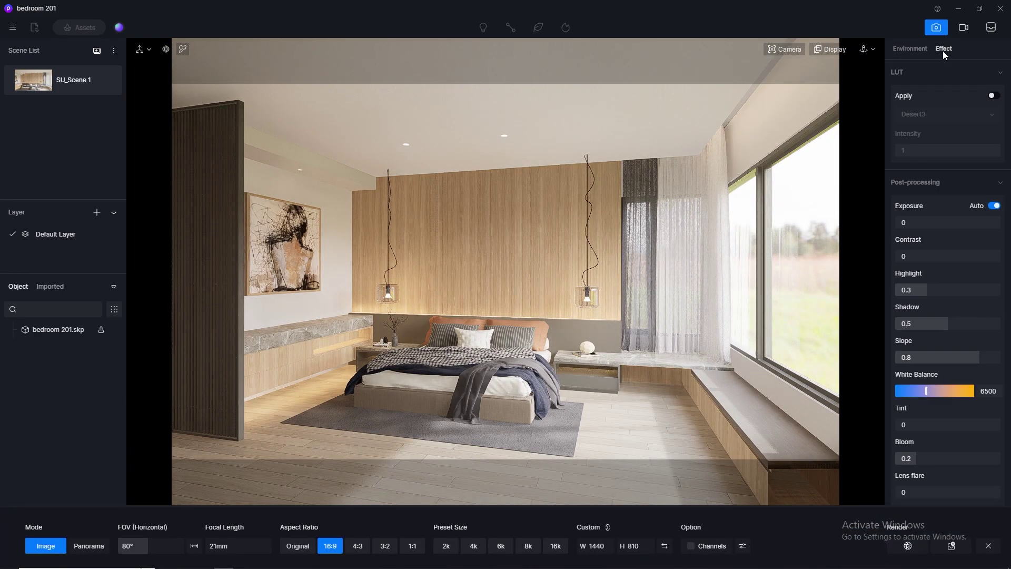
{"action": "left_click", "coordinate": [927, 227]}
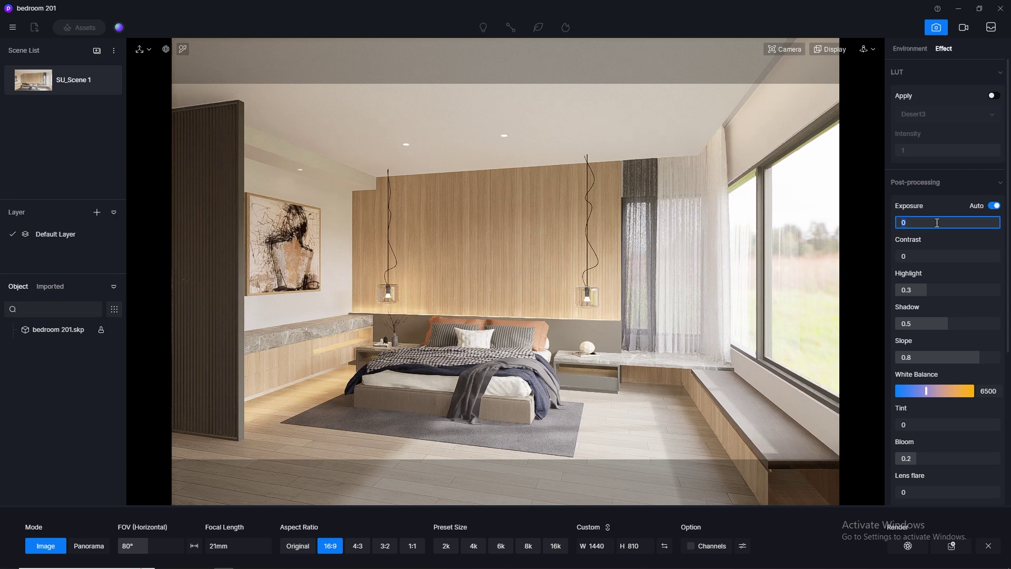
{"action": "left_click", "coordinate": [915, 258]}
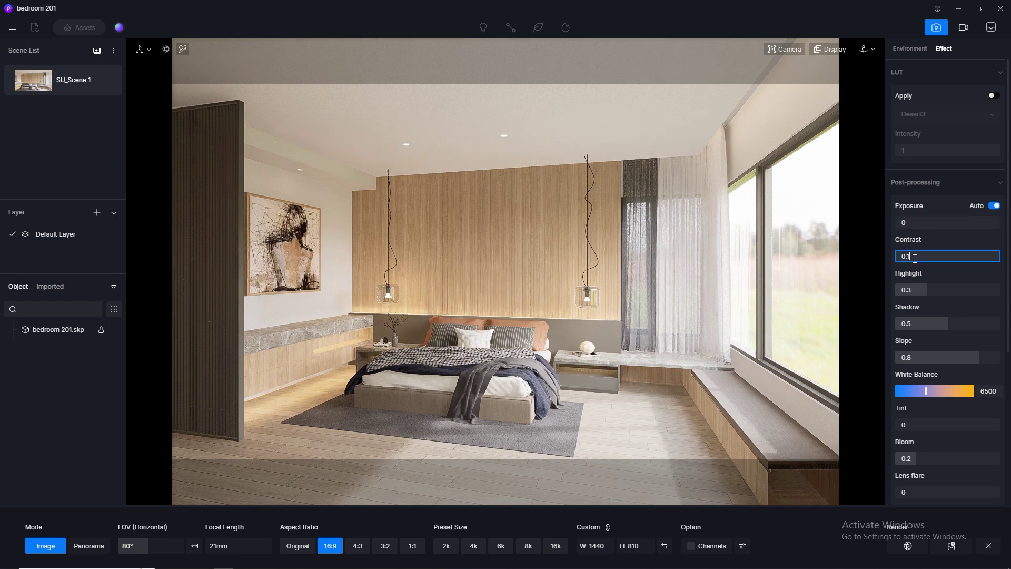
{"action": "type", "text": ".1"}
{"action": "key", "text": "Return"}
Set the post-processing contrast to 0.2.
{"action": "left_click", "coordinate": [916, 258]}
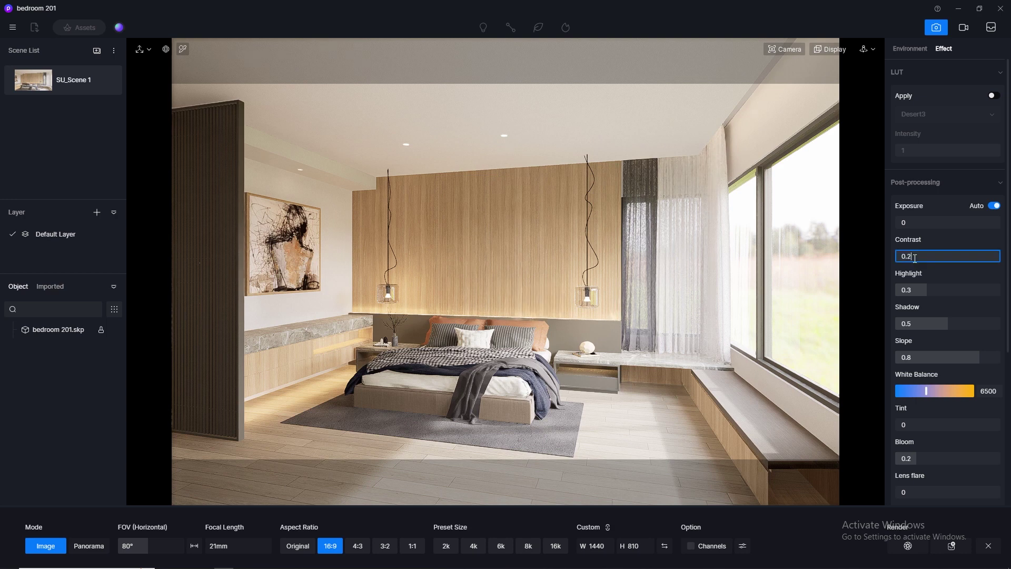
{"action": "type", "text": "0.2"}
{"action": "key", "text": "Return"}
{"action": "key", "text": "Return"}
{"action": "left_click", "coordinate": [913, 257]}
{"action": "key", "text": "BackSpace"}
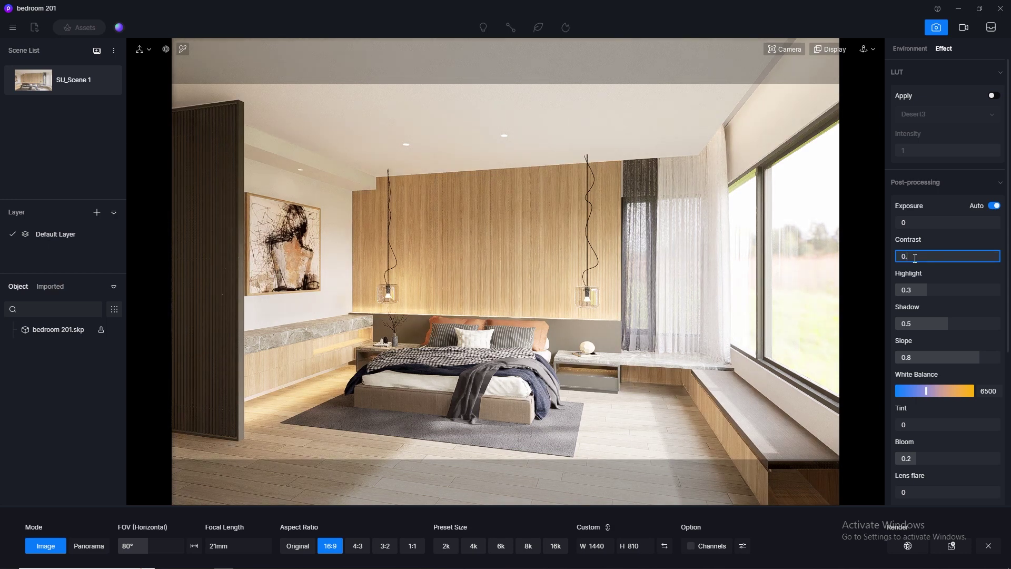
{"action": "type", "text": "2"}
{"action": "key", "text": "Return"}
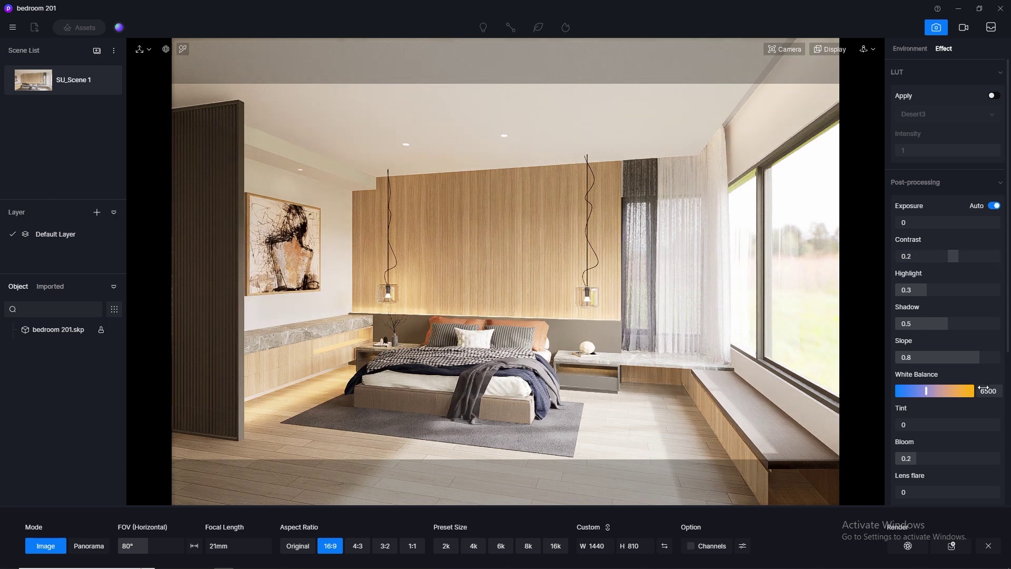
Try a post-processing white balance of 6000.
{"action": "left_click", "coordinate": [988, 390]}
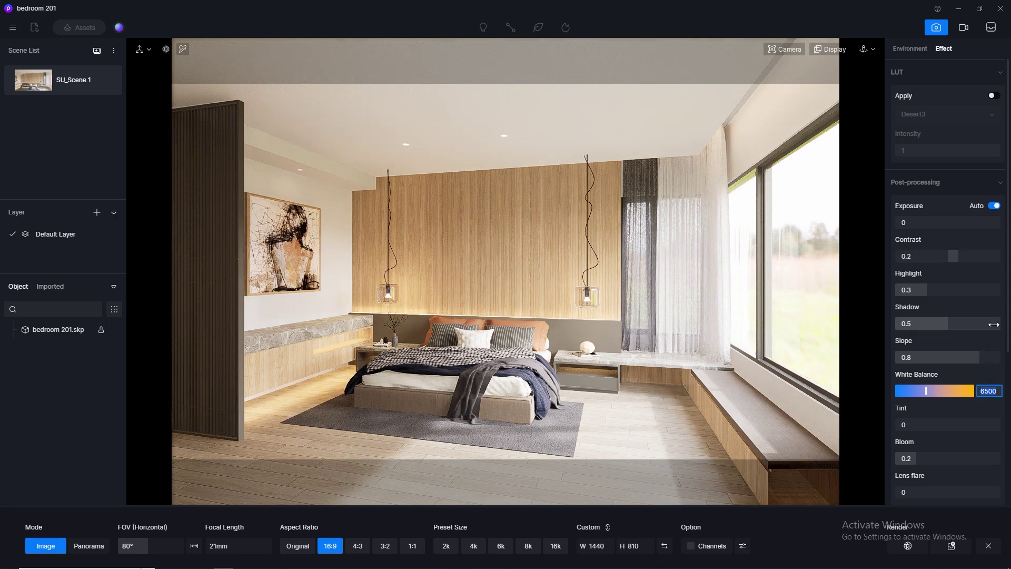
{"action": "key", "text": "BackSpace"}
{"action": "key", "text": "BackSpace"}
{"action": "key", "text": "BackSpace"}
{"action": "type", "text": "000"}
{"action": "key", "text": "Return"}
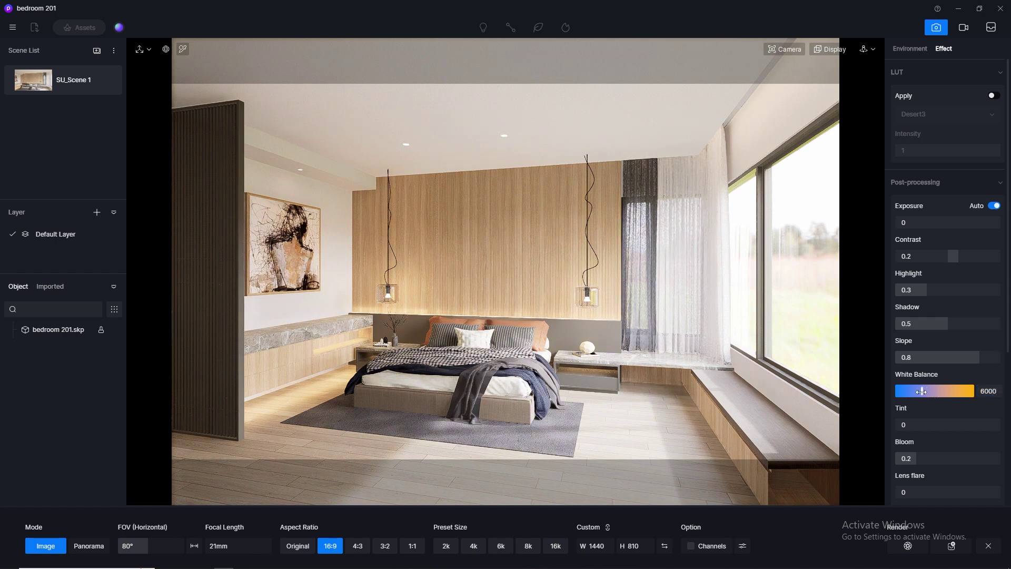
Set the white balance to 5700 and update SU_Scene 1 with the new effect settings.
{"action": "double_click", "coordinate": [988, 391]}
{"action": "left_click_drag", "start_coordinate": [928, 396], "coordinate": [919, 399]}
{"action": "left_click", "coordinate": [988, 391]}
{"action": "type", "text": "57"}
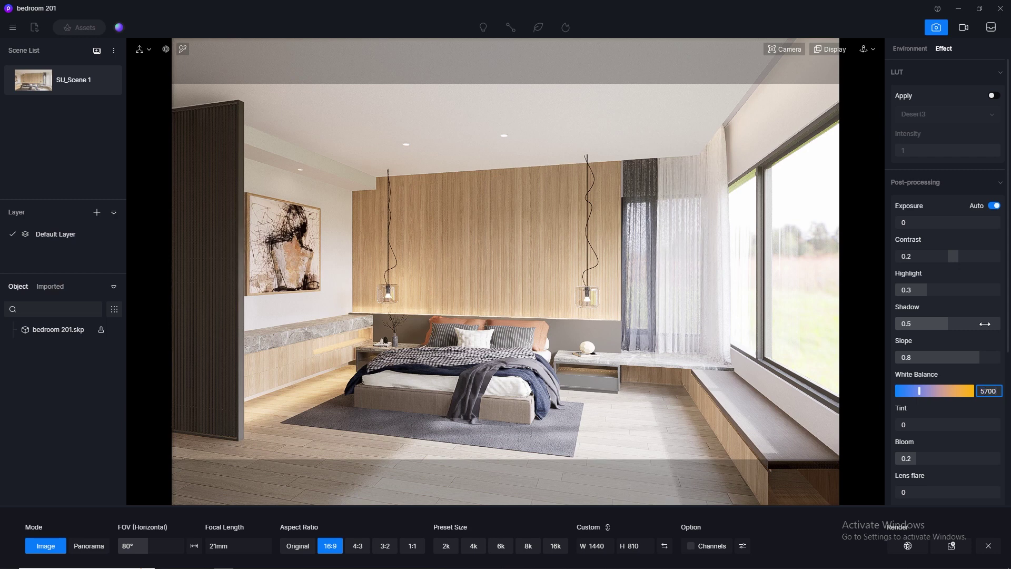
{"action": "key", "text": "Return"}
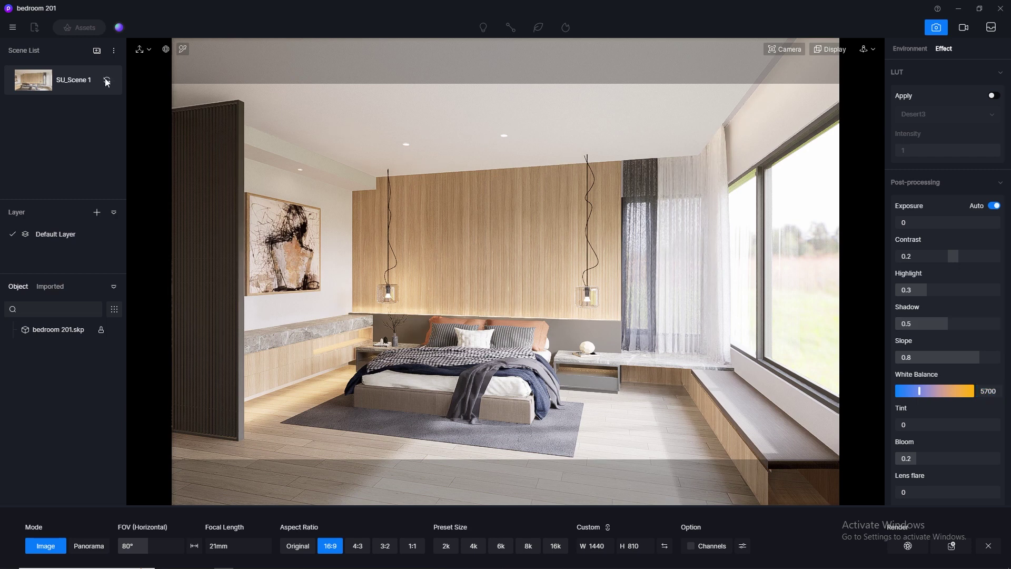
{"action": "left_click", "coordinate": [107, 81]}
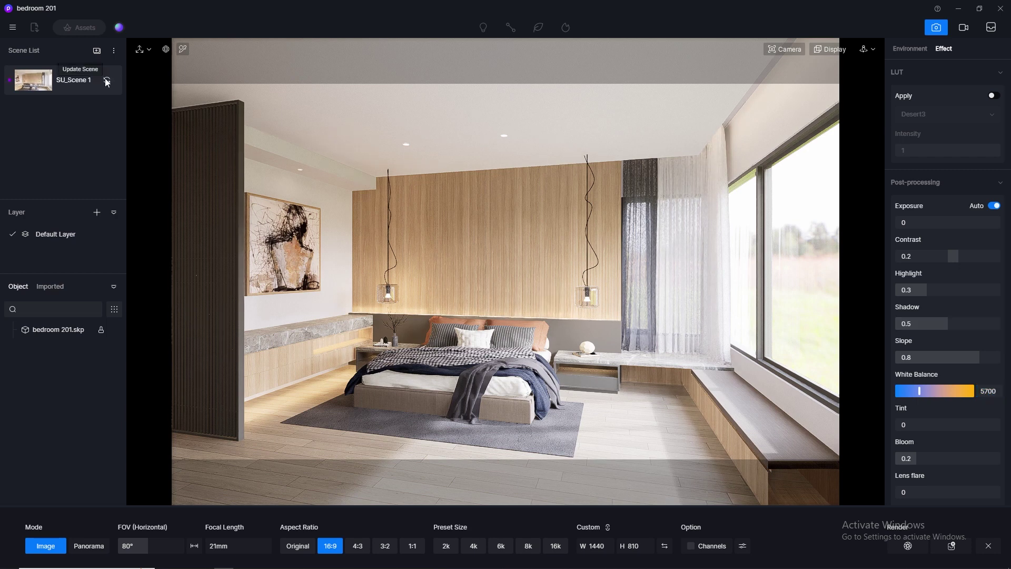
Set both the bloom and the lens flare to 0.5 in the post-processing effects.
{"action": "left_click_drag", "start_coordinate": [1009, 303], "coordinate": [1009, 385]}
{"action": "double_click", "coordinate": [919, 330]}
{"action": "type", "text": "0.5"}
{"action": "key", "text": "Return"}
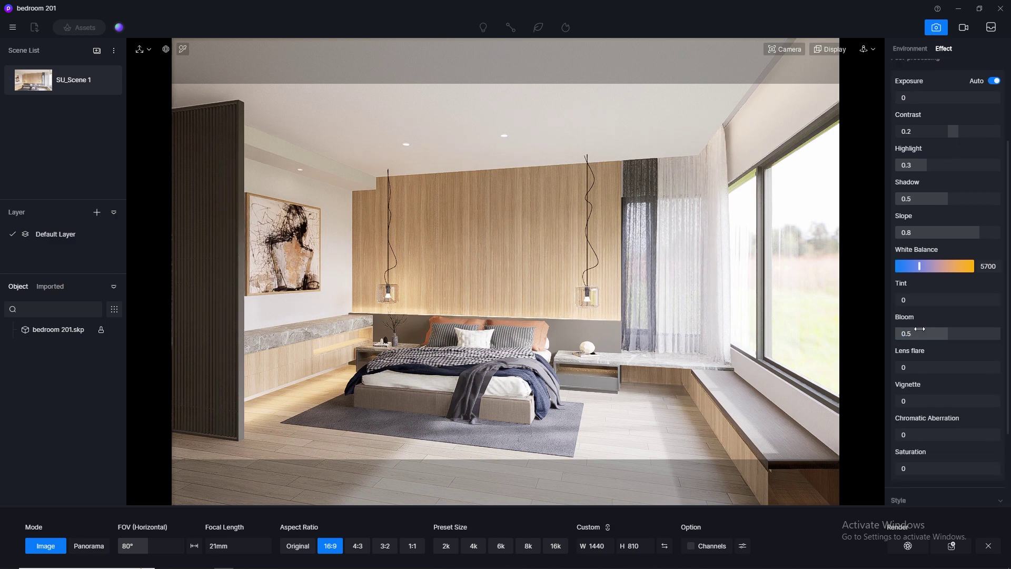
{"action": "left_click", "coordinate": [924, 367]}
{"action": "type", "text": "0.5"}
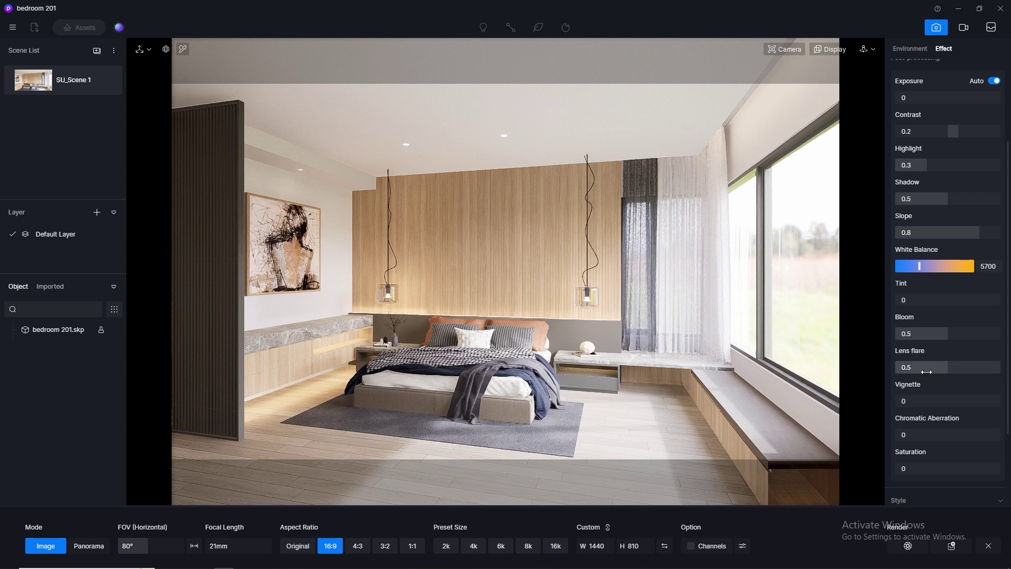
{"action": "key", "text": "Return"}
Try a vignette of 0.5 and reduce it to 0.3.
{"action": "left_click", "coordinate": [931, 400]}
{"action": "type", "text": "0.5"}
{"action": "key", "text": "Return"}
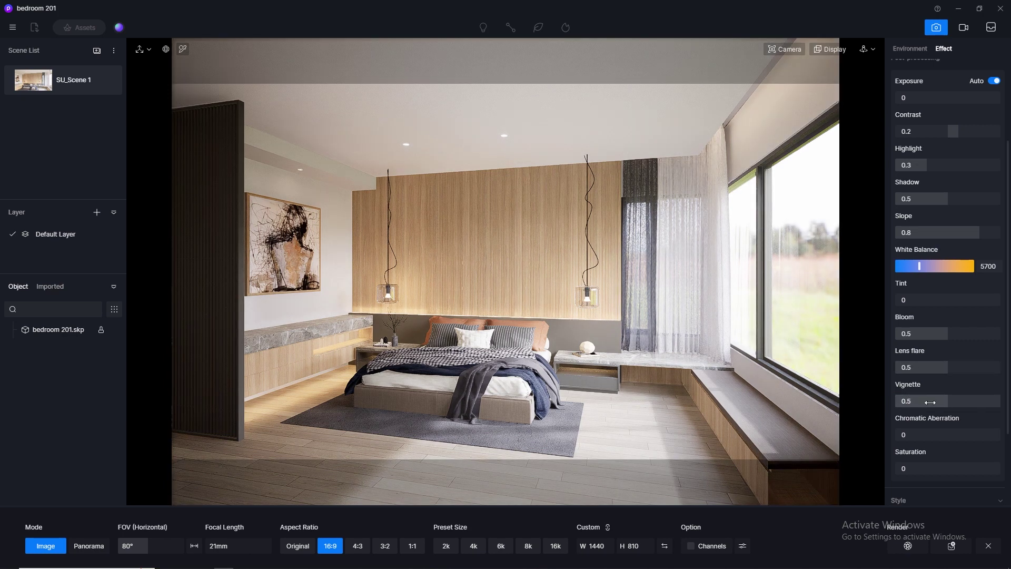
{"action": "left_click", "coordinate": [930, 402]}
{"action": "type", "text": "0.3"}
{"action": "key", "text": "Return"}
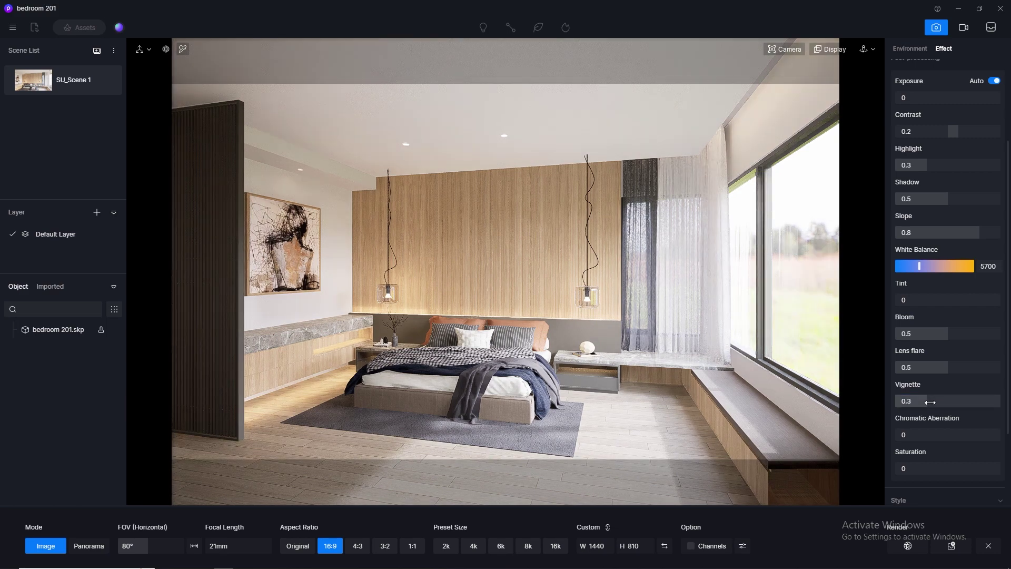
Compare the image with the vignette at 0 and restore the vignette to 0.3.
{"action": "left_click", "coordinate": [930, 402]}
{"action": "type", "text": "0"}
{"action": "key", "text": "Return"}
{"action": "left_click", "coordinate": [931, 401]}
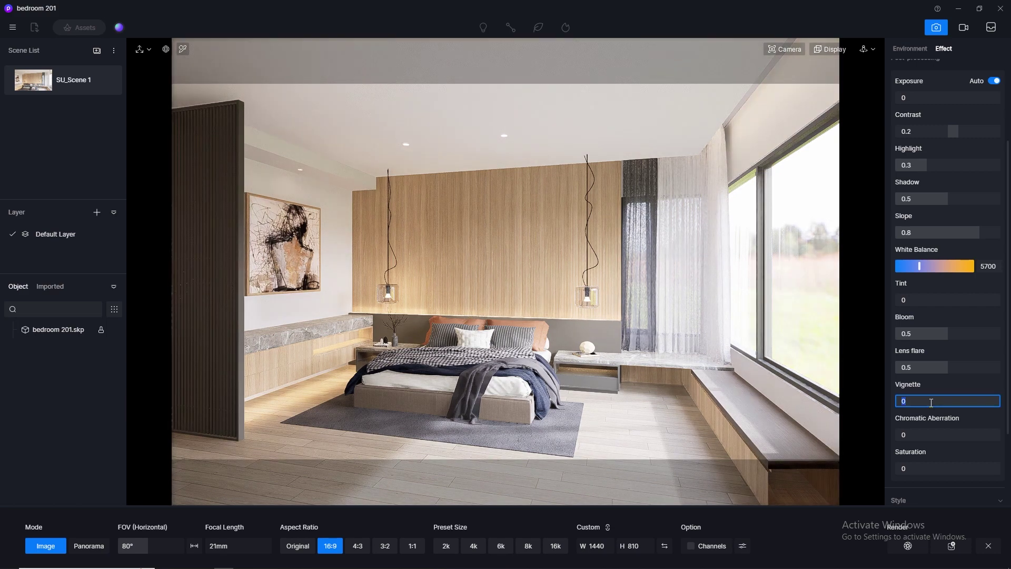
{"action": "type", "text": ".3"}
{"action": "key", "text": "Return"}
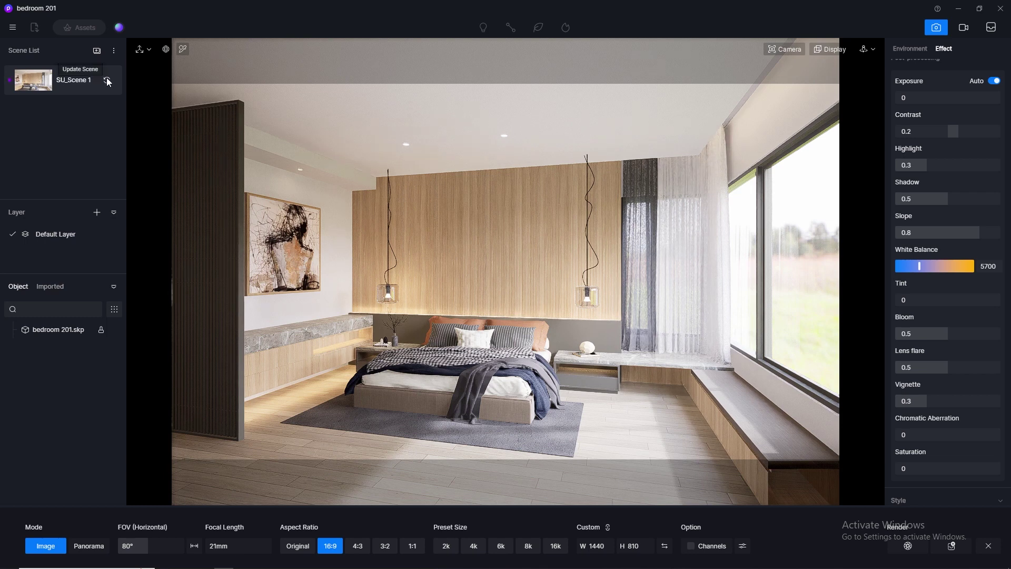
Update SU_Scene 1 and save the bedroom 201 project.
{"action": "left_click", "coordinate": [13, 27]}
{"action": "mouse_move", "coordinate": [53, 50]}
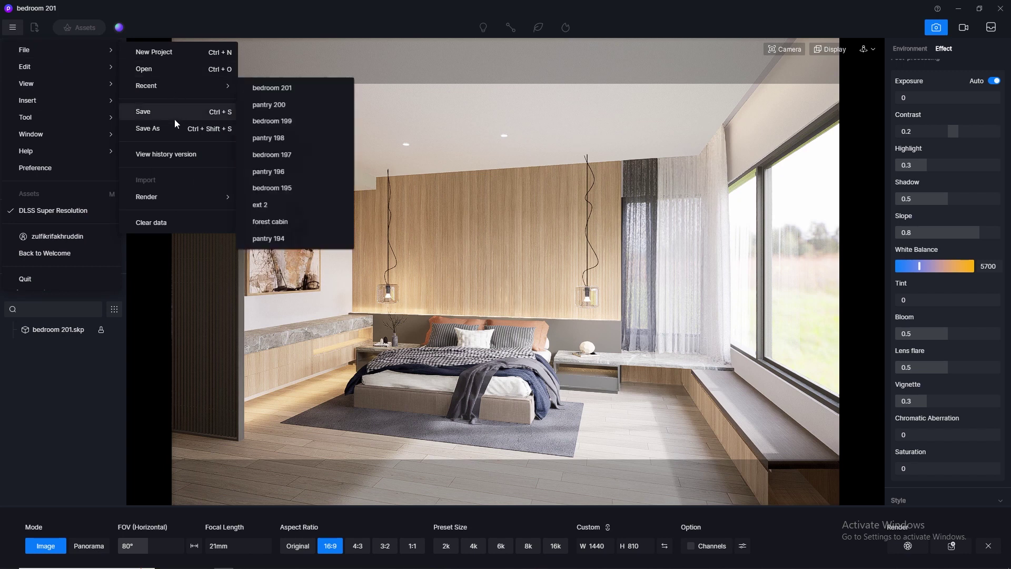
{"action": "left_click", "coordinate": [143, 112]}
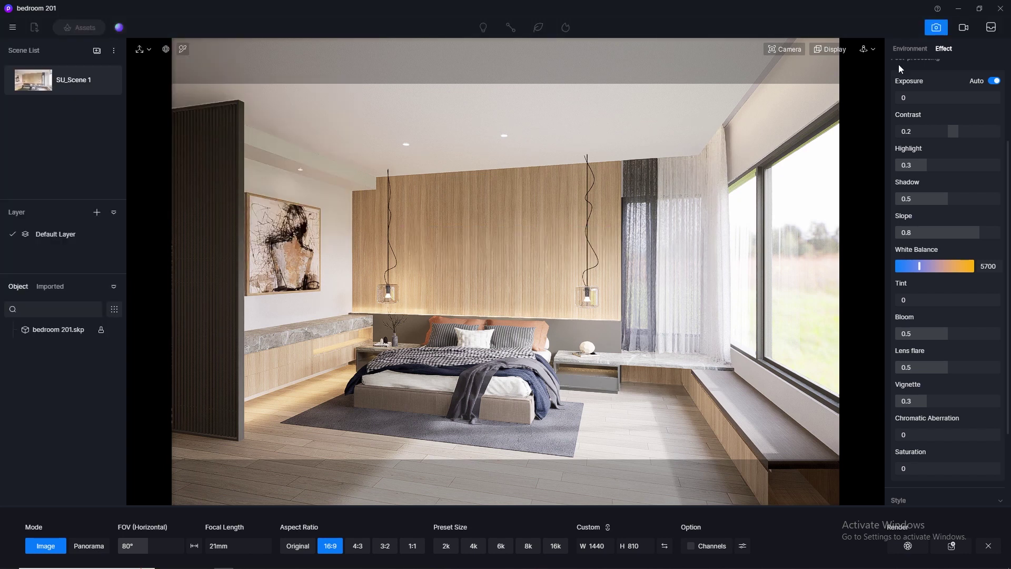
Place a spot light at the ceiling downlight above the framed painting.
{"action": "left_click", "coordinate": [934, 32]}
{"action": "scroll", "coordinate": [279, 195], "scroll_direction": "up", "scroll_amount": 5}
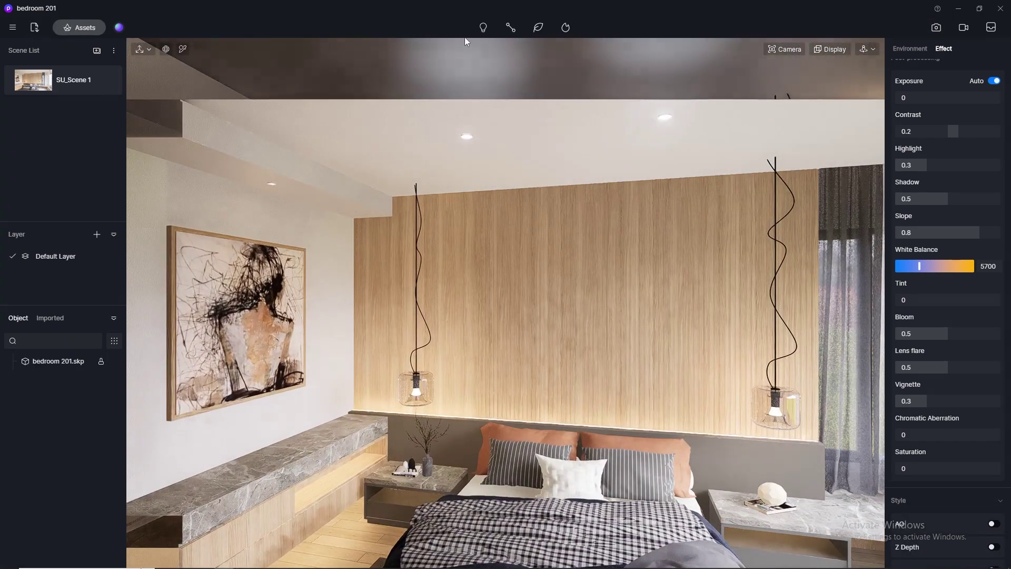
{"action": "left_click", "coordinate": [483, 27]}
{"action": "left_click", "coordinate": [481, 66]}
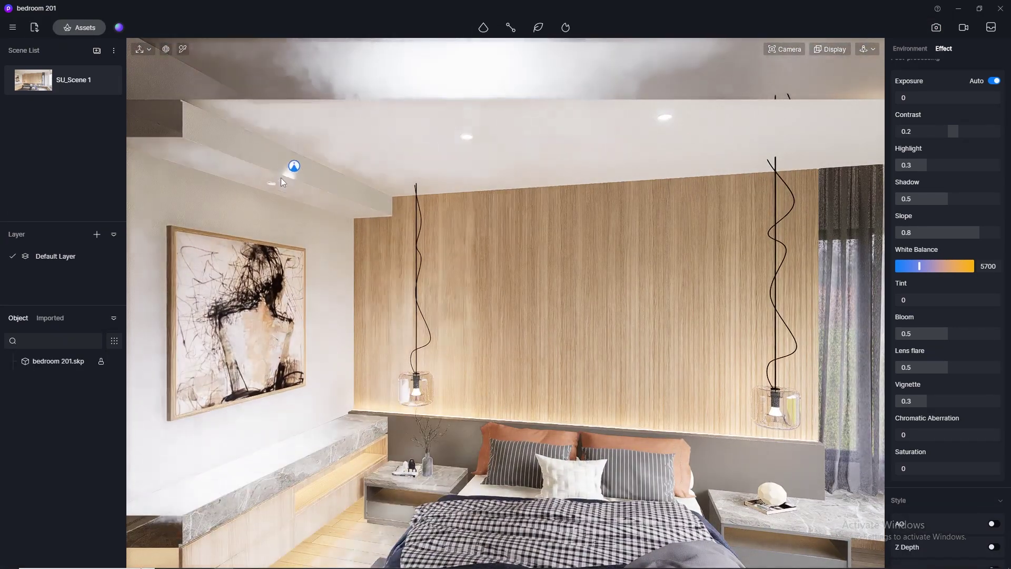
{"action": "left_click", "coordinate": [270, 185]}
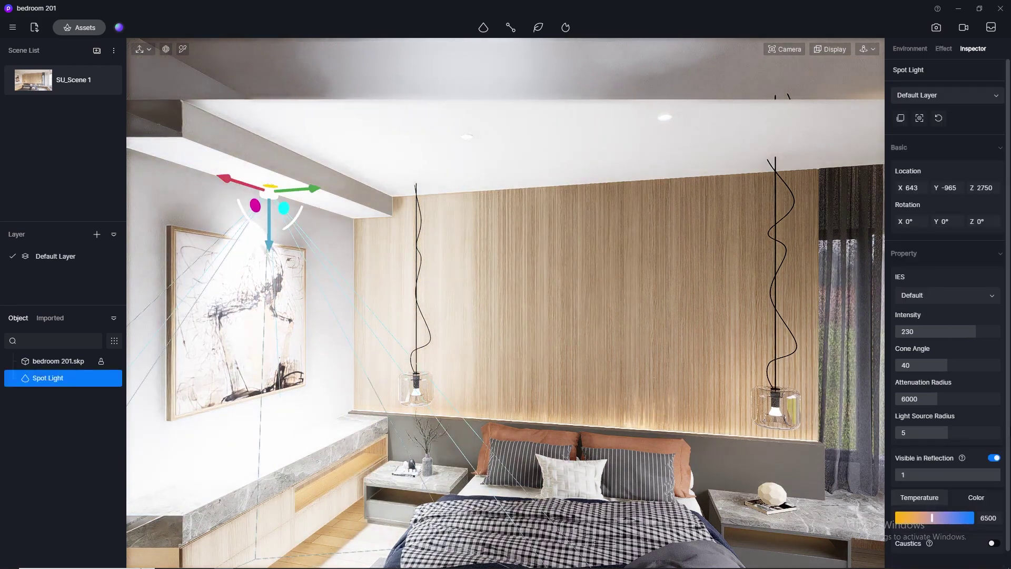
Set the spot light's attenuation radius to 2333, its intensity to 1 and its colour temperature to 3500.
{"action": "left_click_drag", "start_coordinate": [936, 399], "coordinate": [911, 398]}
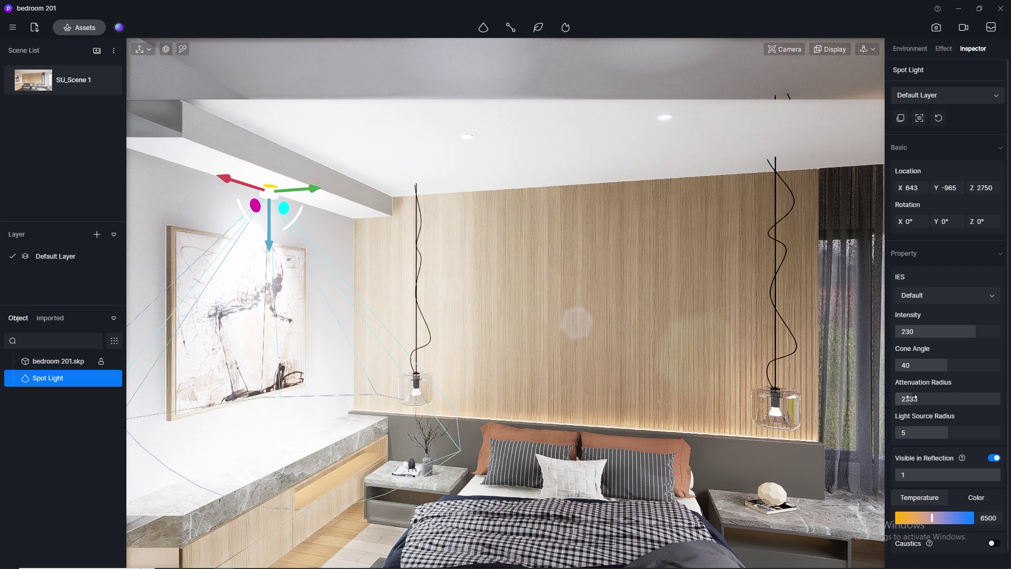
{"action": "left_click", "coordinate": [925, 331]}
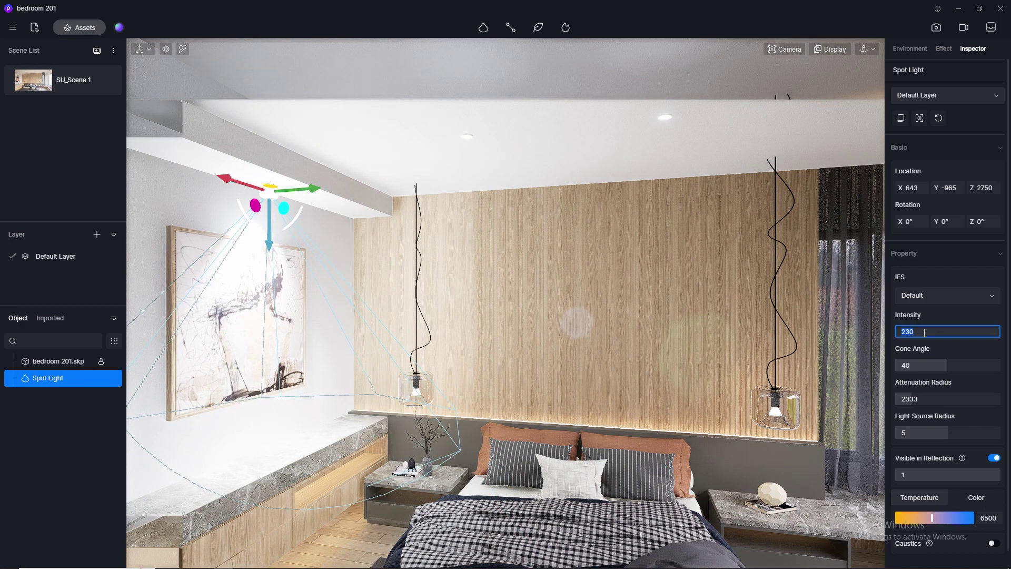
{"action": "type", "text": "1"}
{"action": "key", "text": "Return"}
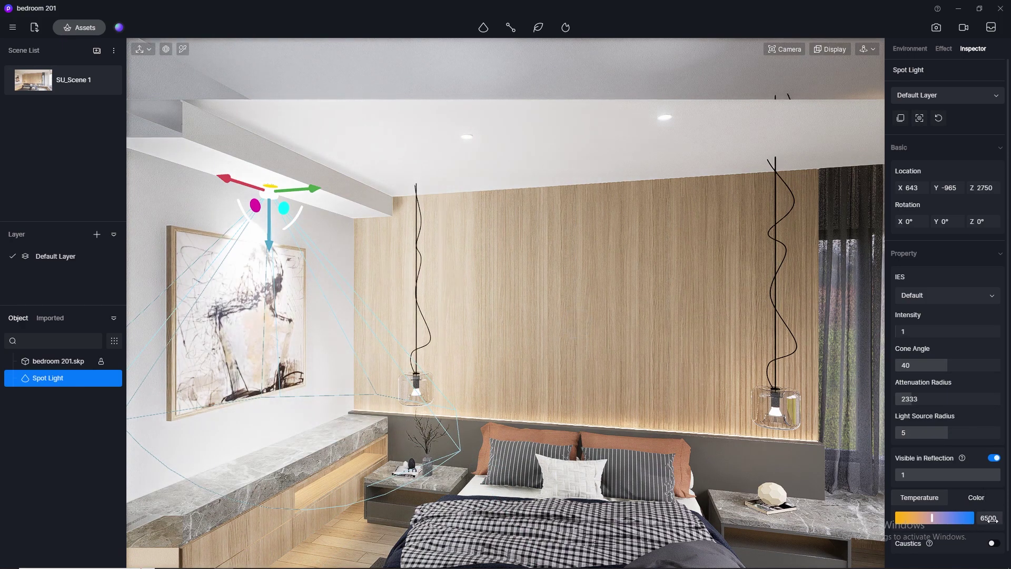
{"action": "left_click", "coordinate": [993, 520]}
{"action": "type", "text": "3500"}
{"action": "key", "text": "Return"}
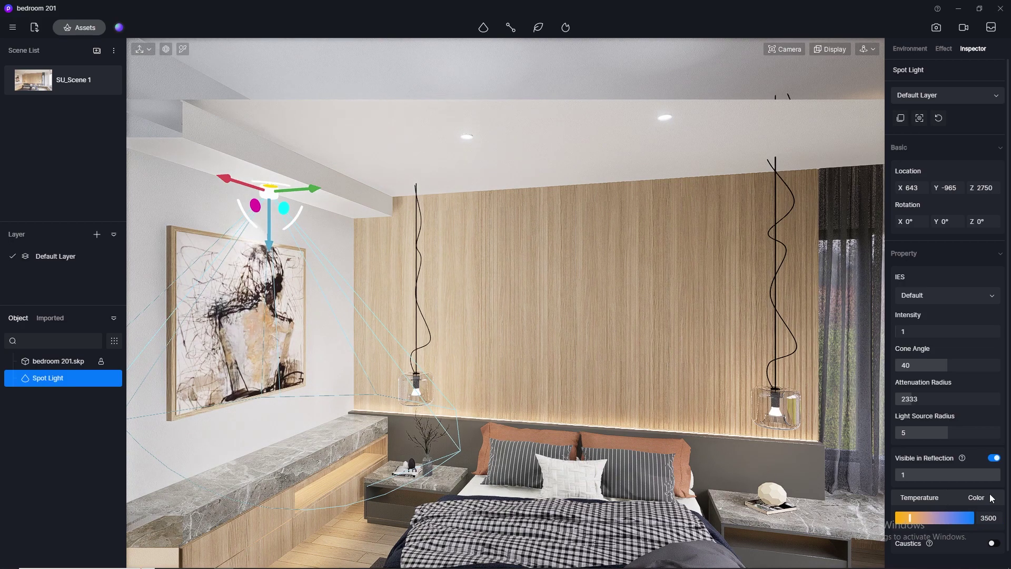
Return to the SU_Scene 1 view and lower the spot light to a Z location of 2652.
{"action": "left_click", "coordinate": [31, 85]}
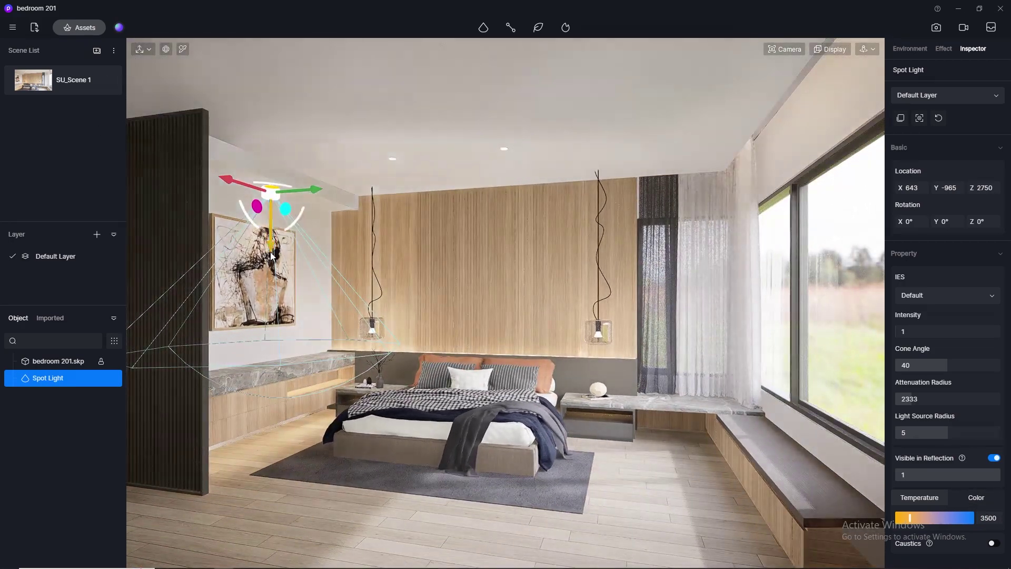
{"action": "left_click_drag", "start_coordinate": [270, 250], "coordinate": [277, 261]}
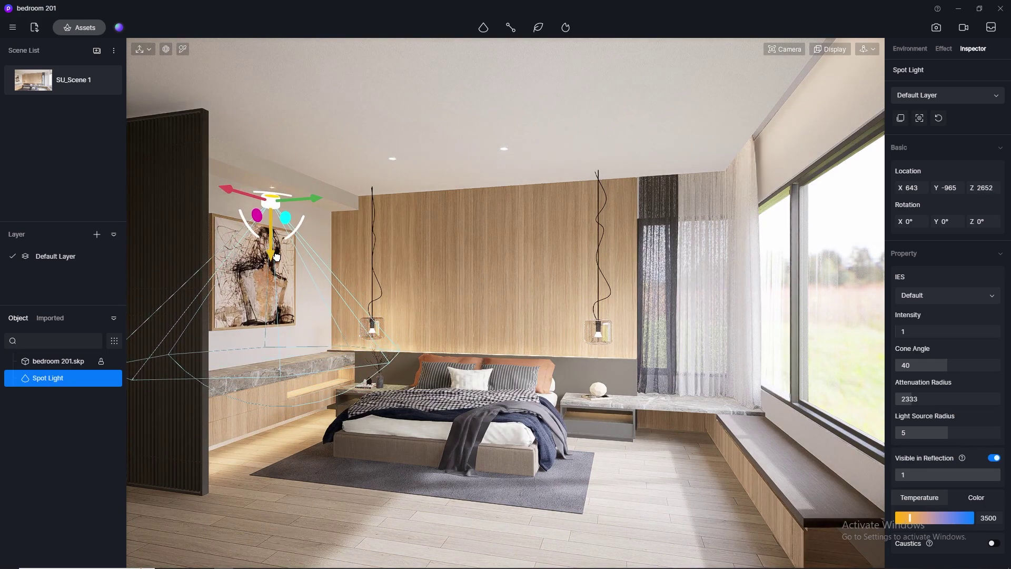
{"action": "left_click", "coordinate": [324, 516]}
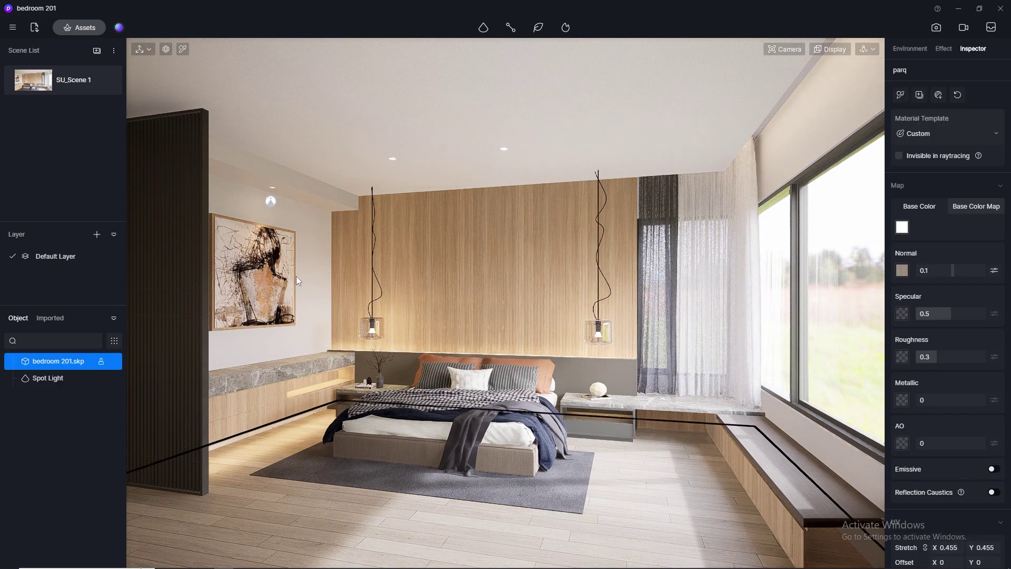
Set the intensity of the spot light above the painting to 5.
{"action": "left_click", "coordinate": [272, 202]}
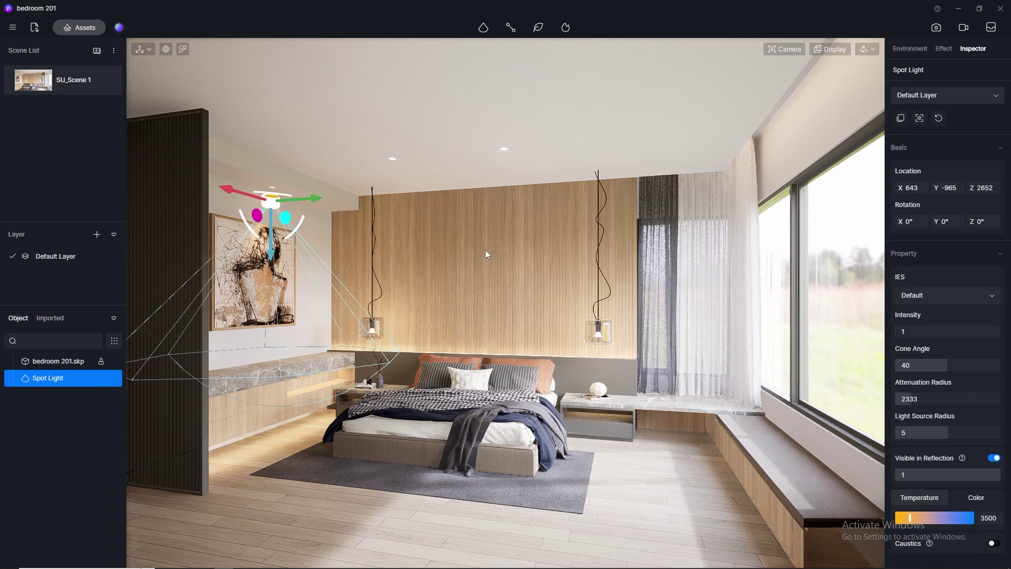
{"action": "left_click", "coordinate": [927, 330]}
{"action": "key", "text": "Return"}
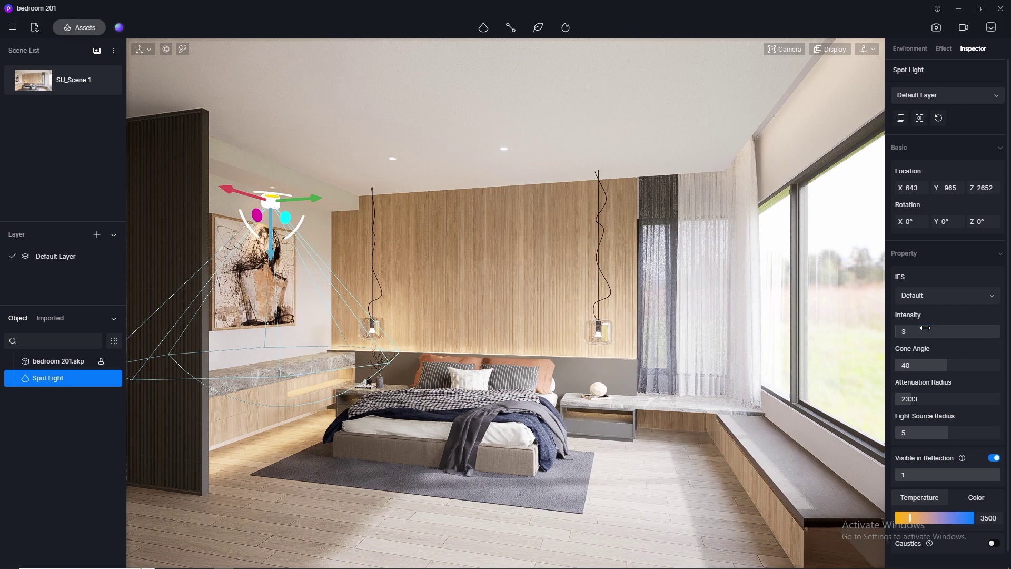
{"action": "left_click", "coordinate": [925, 328]}
{"action": "type", "text": "5"}
{"action": "key", "text": "Return"}
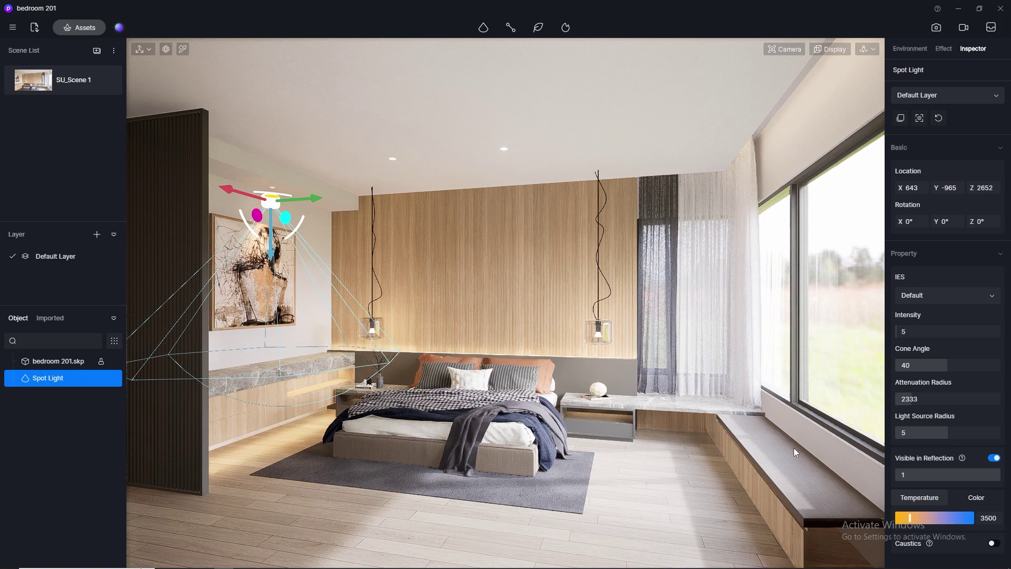
{"action": "left_click", "coordinate": [642, 506]}
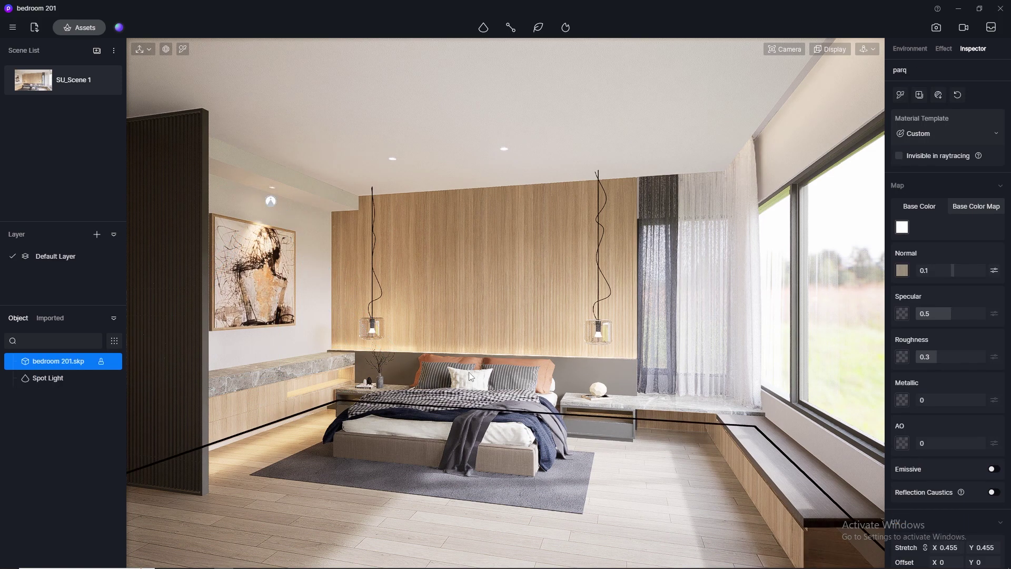
Shift the spot light slightly along its green axis to adjust how it falls on the painting.
{"action": "left_click", "coordinate": [270, 201]}
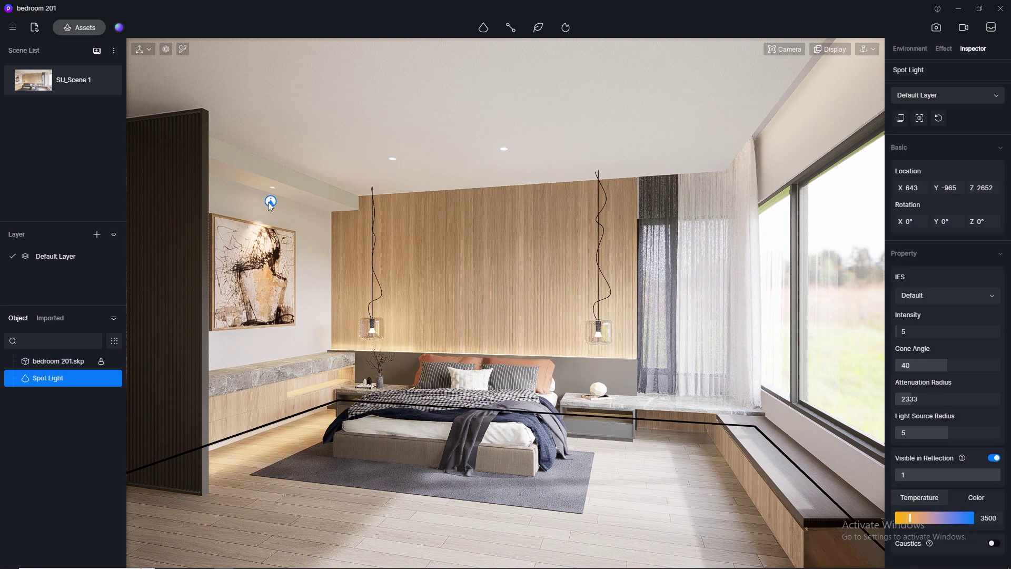
{"action": "left_click_drag", "start_coordinate": [326, 199], "coordinate": [315, 199]}
{"action": "left_click", "coordinate": [670, 515]}
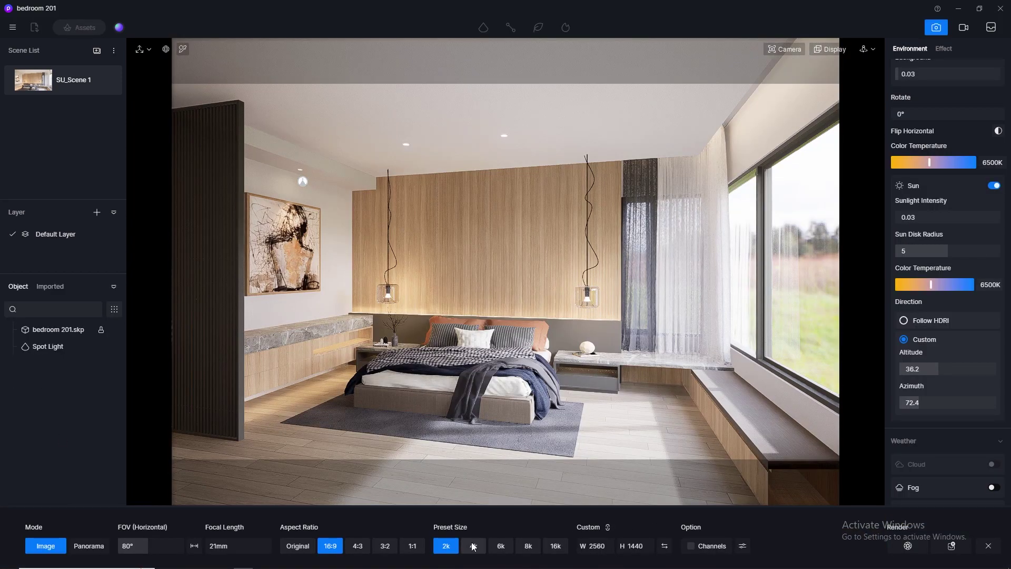
Set the image output to the 4k preset at 3840 × 2160 with channels enabled and render the bedroom view.
{"action": "left_click", "coordinate": [473, 546]}
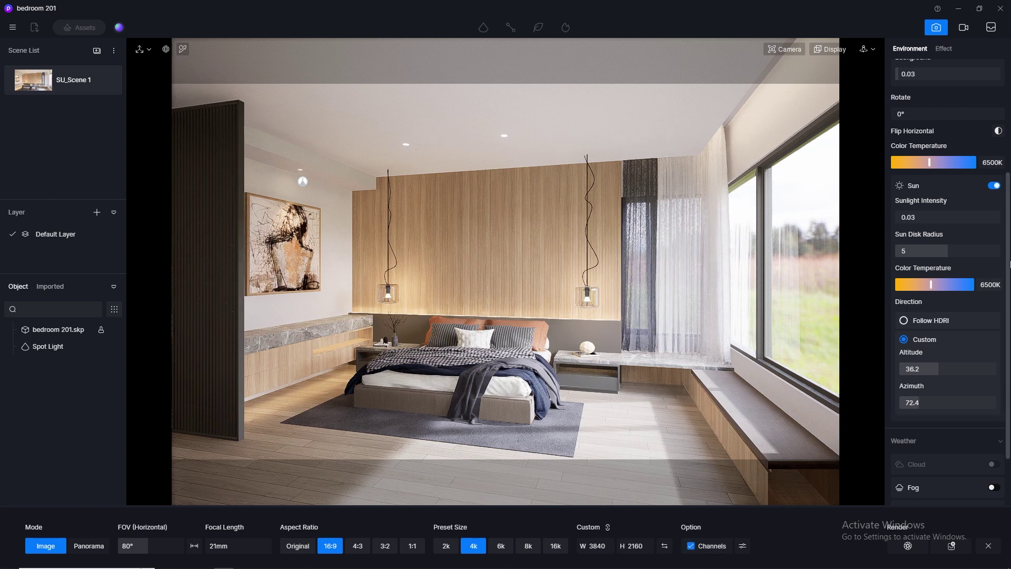
{"action": "scroll", "coordinate": [1007, 263], "scroll_direction": "up", "scroll_amount": 4}
{"action": "scroll", "coordinate": [948, 279], "scroll_direction": "down", "scroll_amount": 5}
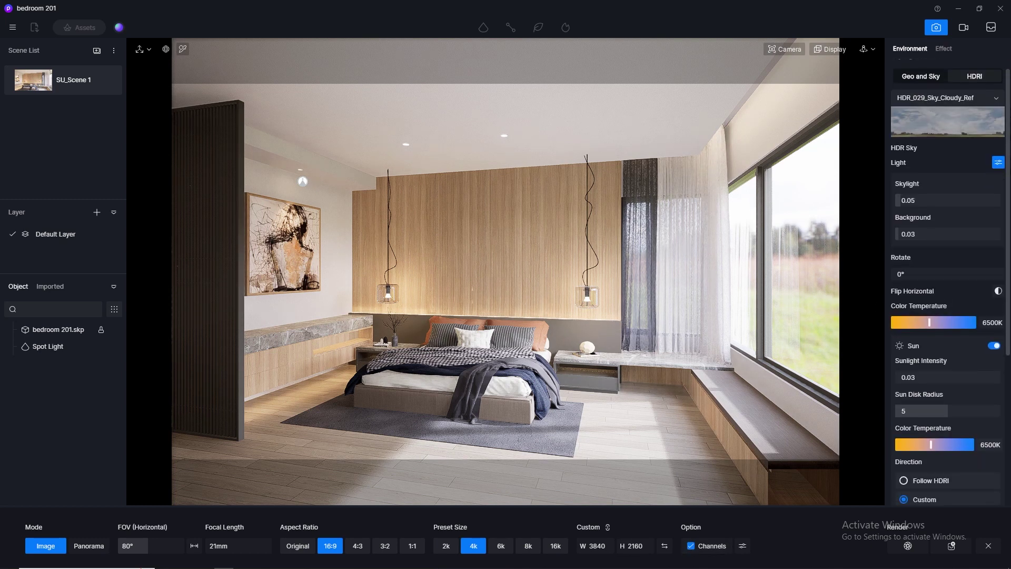
{"action": "scroll", "coordinate": [947, 279], "scroll_direction": "down", "scroll_amount": 1}
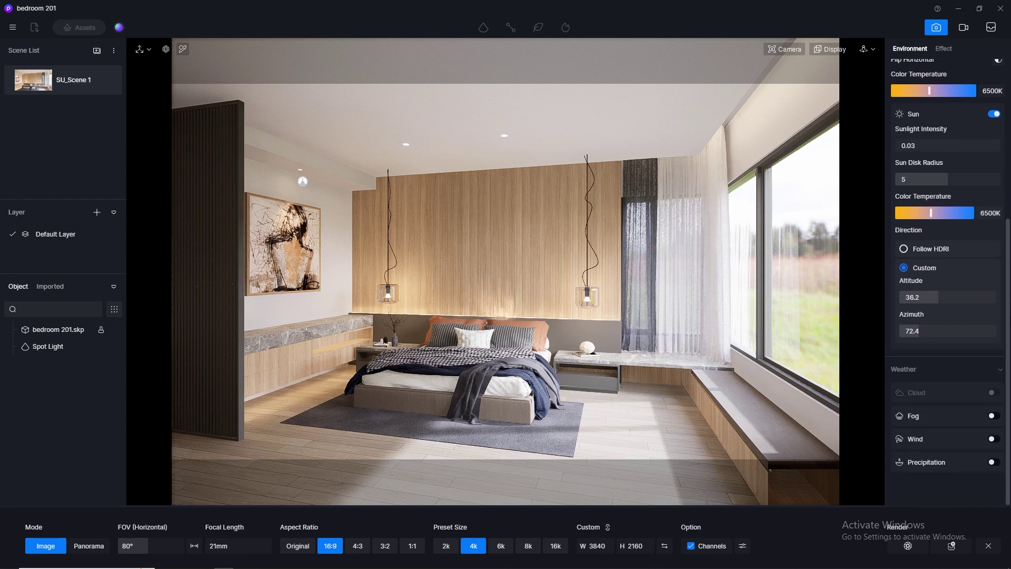
{"action": "left_click", "coordinate": [944, 49]}
{"action": "scroll", "coordinate": [1009, 129], "scroll_direction": "up", "scroll_amount": 3}
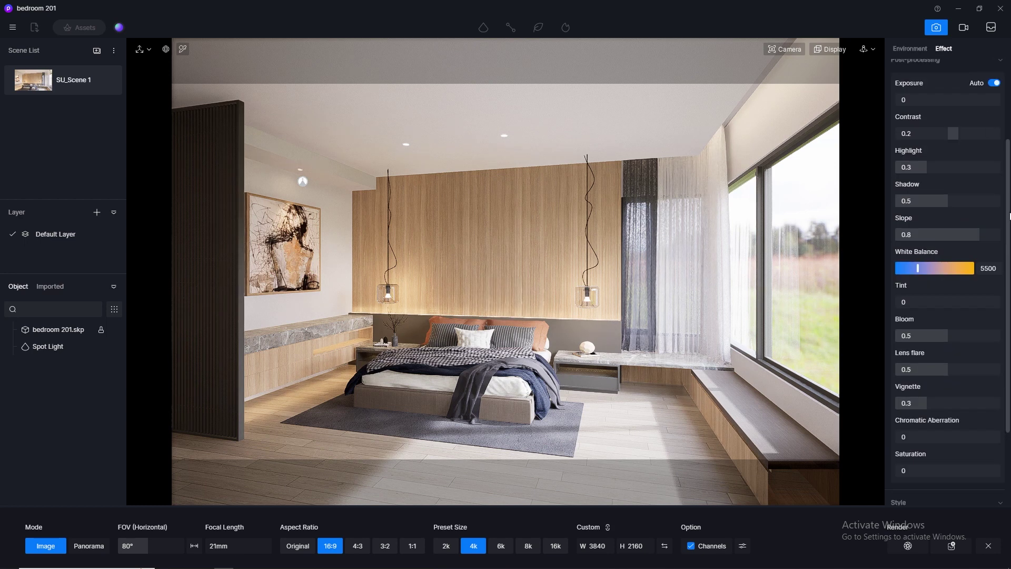
{"action": "scroll", "coordinate": [1009, 123], "scroll_direction": "down", "scroll_amount": 3}
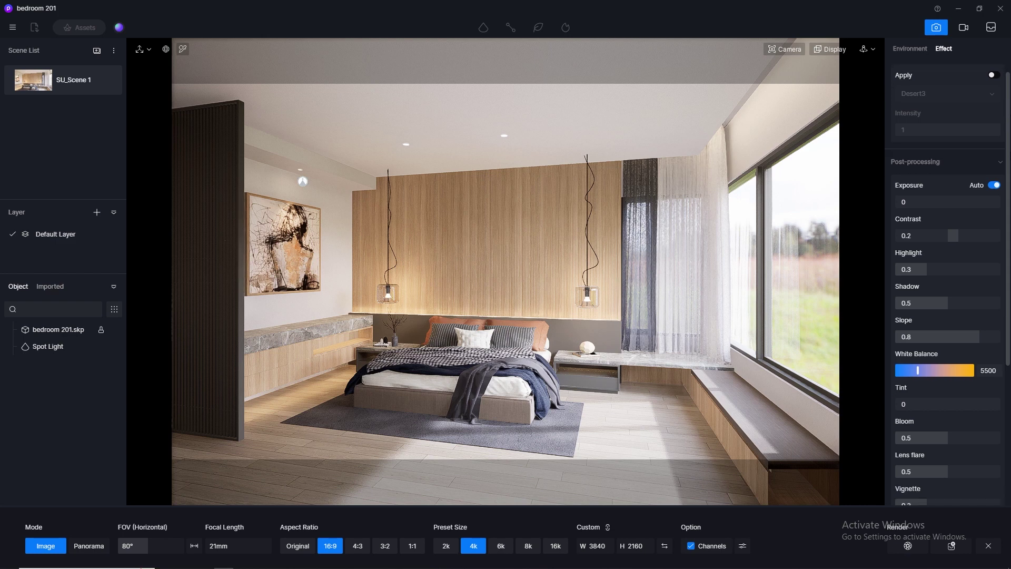
{"action": "scroll", "coordinate": [948, 281], "scroll_direction": "down", "scroll_amount": 3}
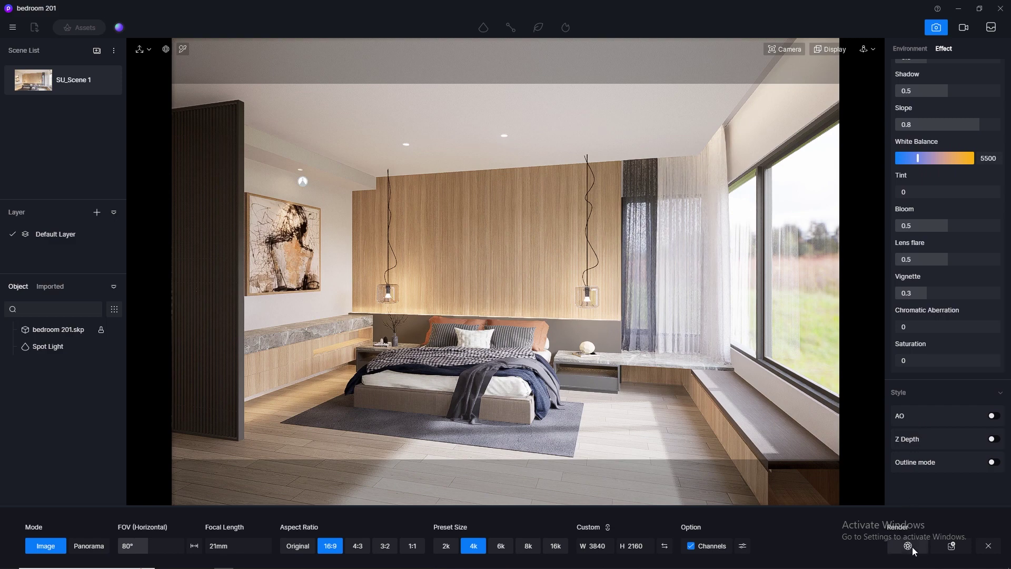
{"action": "left_click", "coordinate": [951, 545]}
{"action": "key", "text": "Return"}
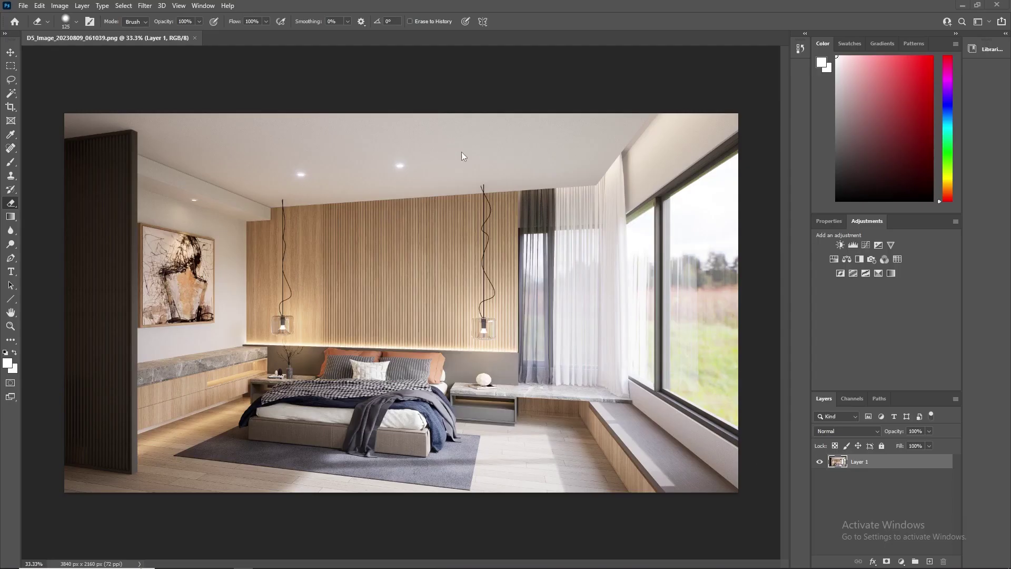
In Photoshop, change the rendered image to 16 bits per channel and convert Layer 1 to a smart object.
{"action": "left_click", "coordinate": [60, 6]}
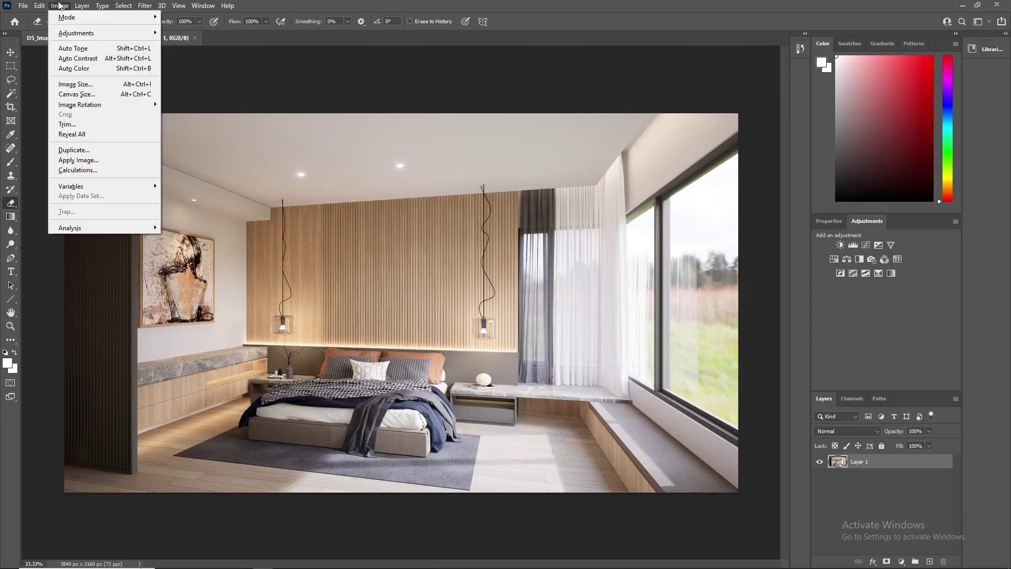
{"action": "mouse_move", "coordinate": [68, 17]}
{"action": "left_click", "coordinate": [189, 116]}
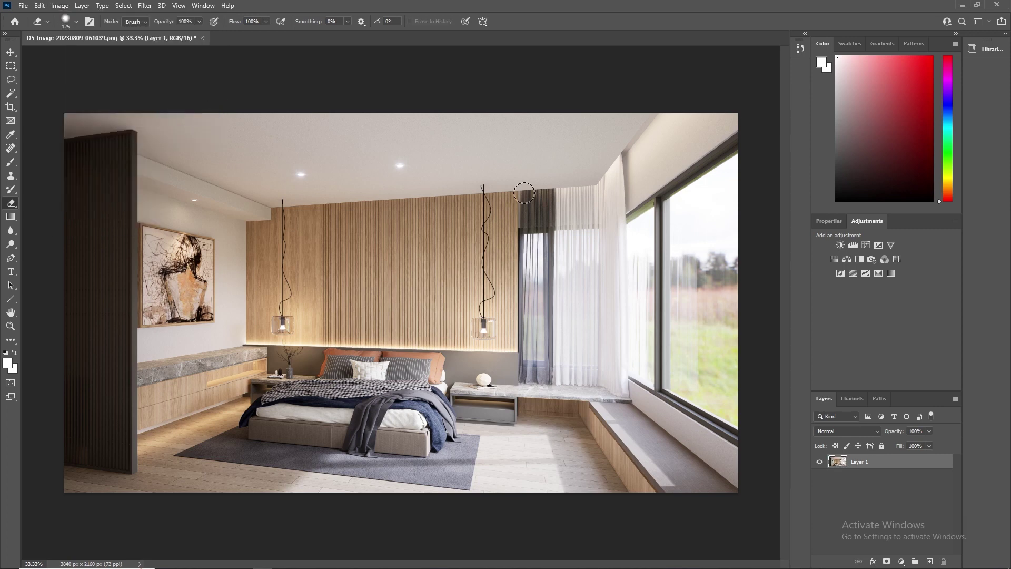
{"action": "right_click", "coordinate": [867, 464]}
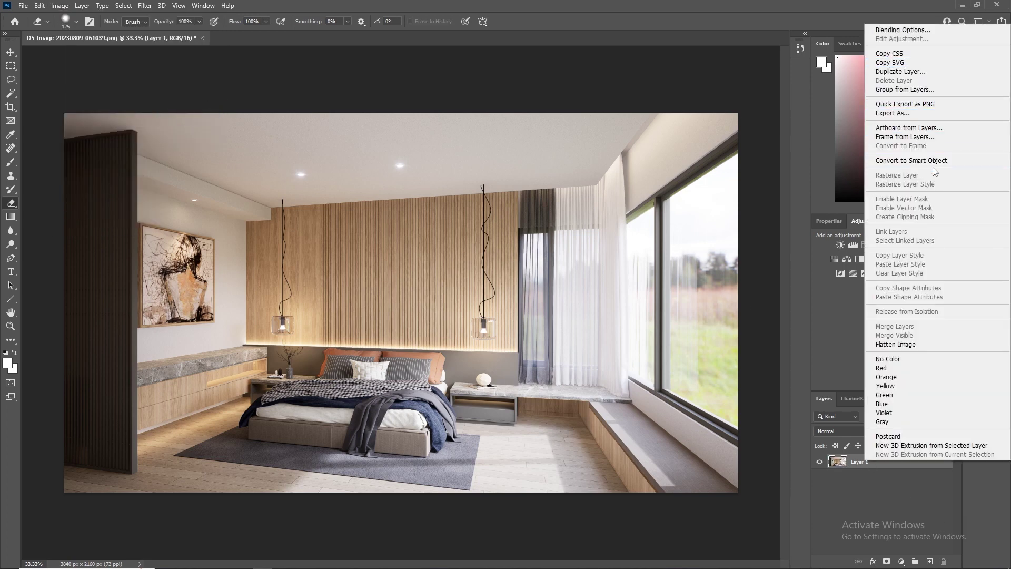
{"action": "left_click", "coordinate": [931, 160]}
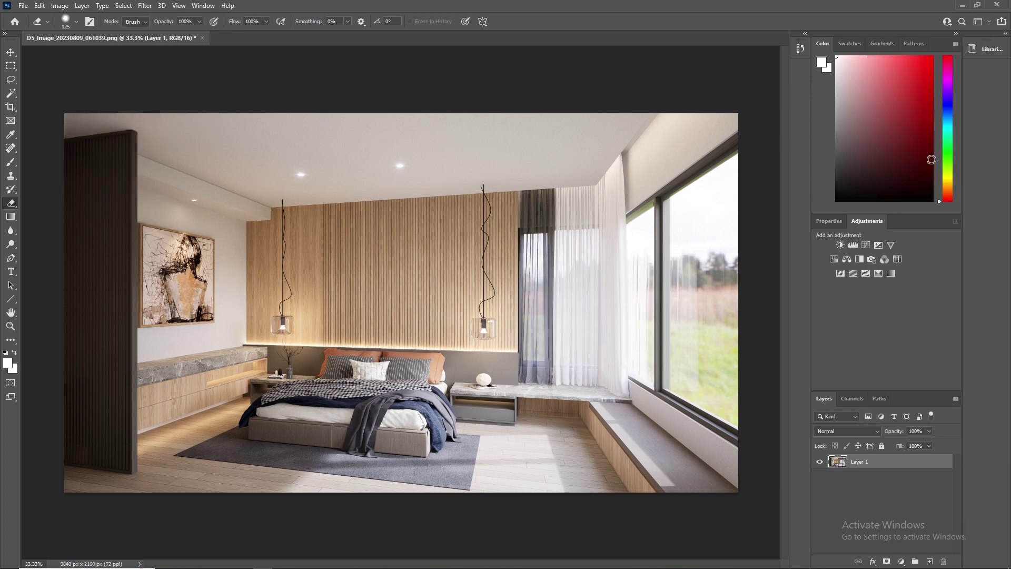
Apply automatic tone corrections in the Camera Raw Filter and reset vibrance and saturation to 0.
{"action": "left_click", "coordinate": [144, 5]}
{"action": "left_click", "coordinate": [184, 86]}
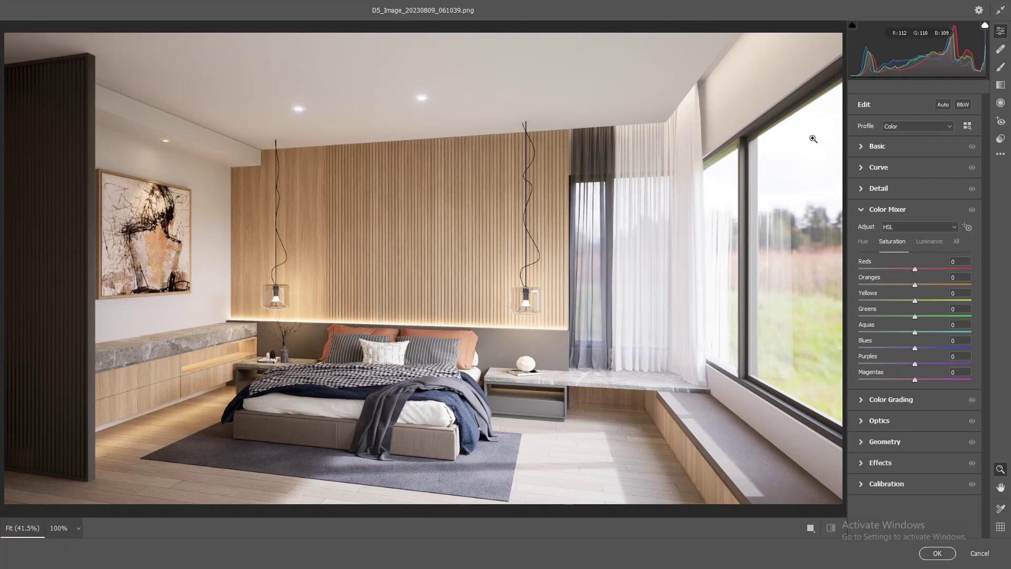
{"action": "left_click", "coordinate": [943, 104]}
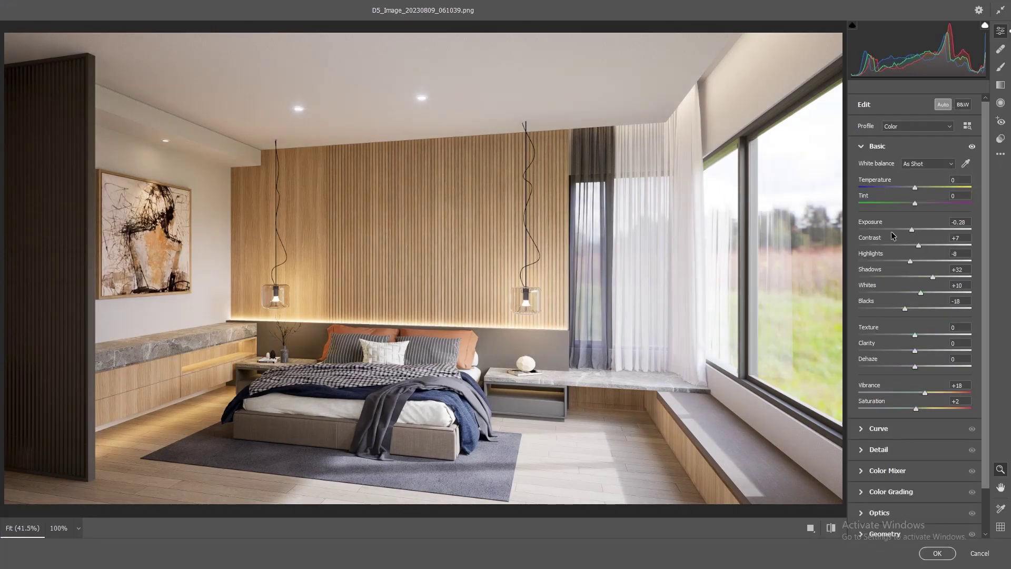
{"action": "double_click", "coordinate": [925, 393]}
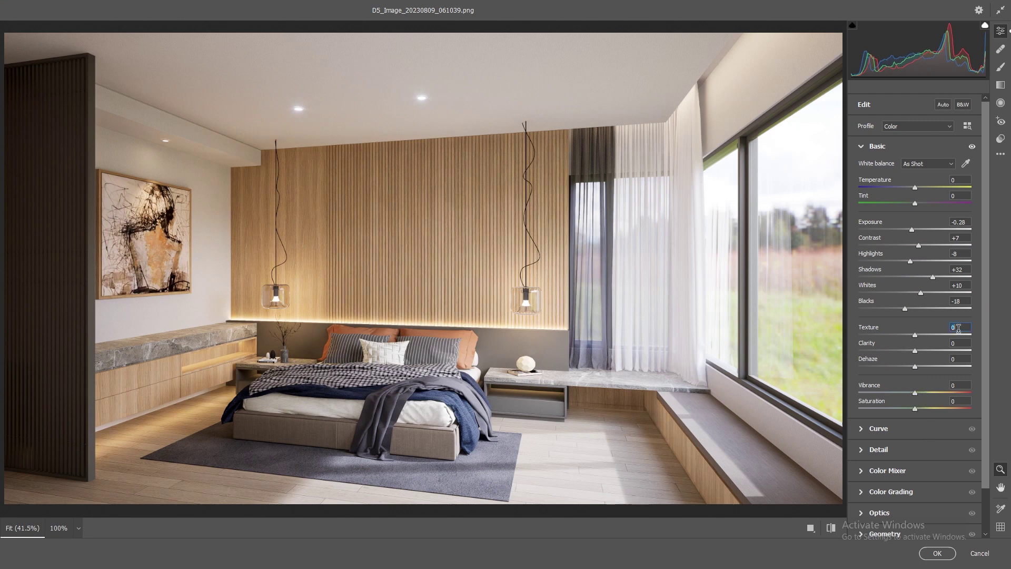
Set texture to +20, clarity to +10 and dehaze to +10 in the basic adjustments.
{"action": "type", "text": "20"}
{"action": "left_click", "coordinate": [954, 344]}
{"action": "type", "text": "10"}
{"action": "key", "text": "Return"}
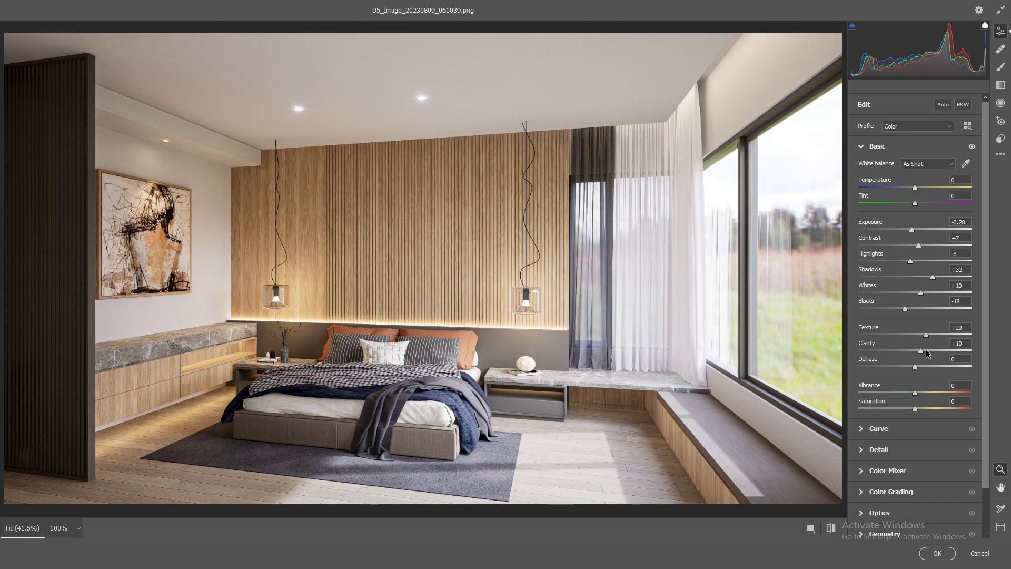
{"action": "left_click", "coordinate": [959, 361]}
{"action": "key", "text": "Return"}
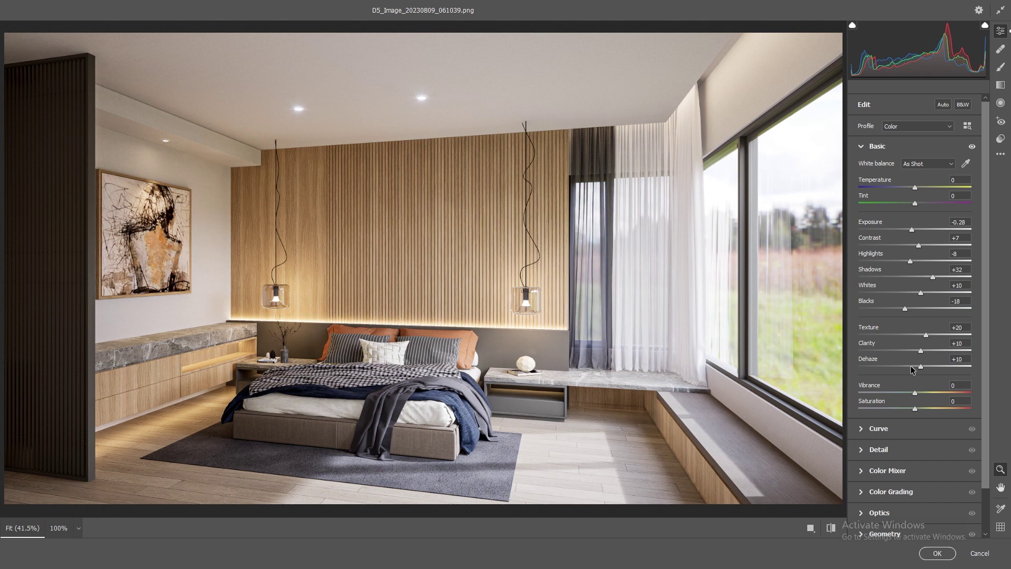
Adjust the parametric curve to highlights -7, lights +5, darks +10 and shadows +27.
{"action": "left_click", "coordinate": [877, 428]}
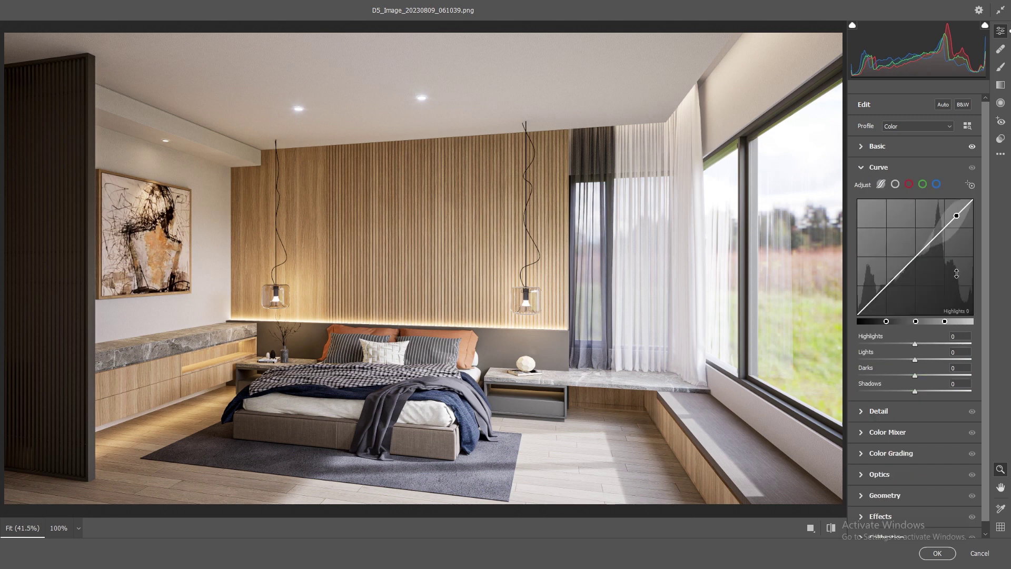
{"action": "left_click_drag", "start_coordinate": [916, 346], "coordinate": [918, 369]}
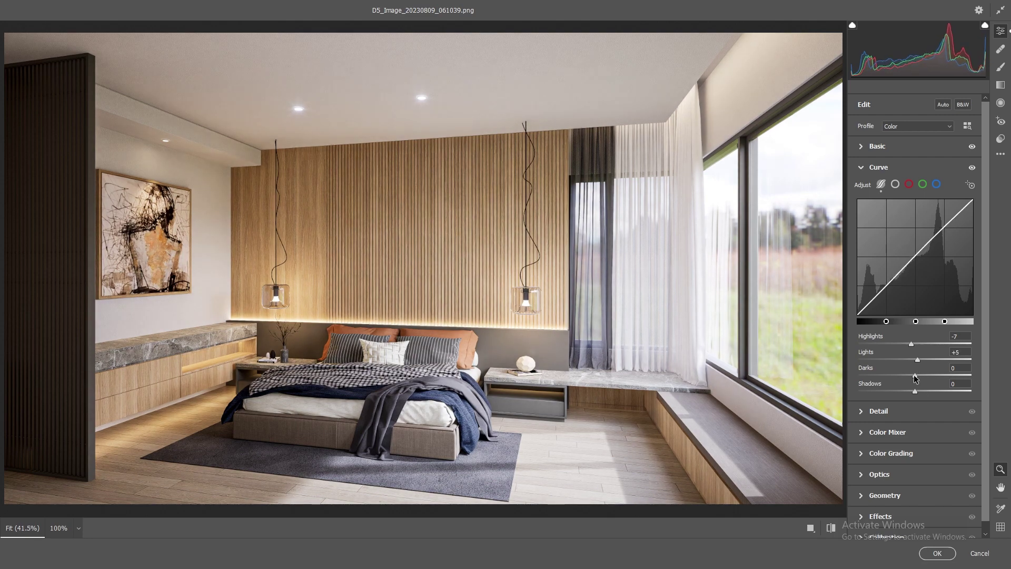
{"action": "mouse_move", "coordinate": [916, 375]}
{"action": "left_mouse_down"}
{"action": "mouse_move", "coordinate": [906, 377]}
{"action": "mouse_move", "coordinate": [922, 375]}
{"action": "left_mouse_up"}
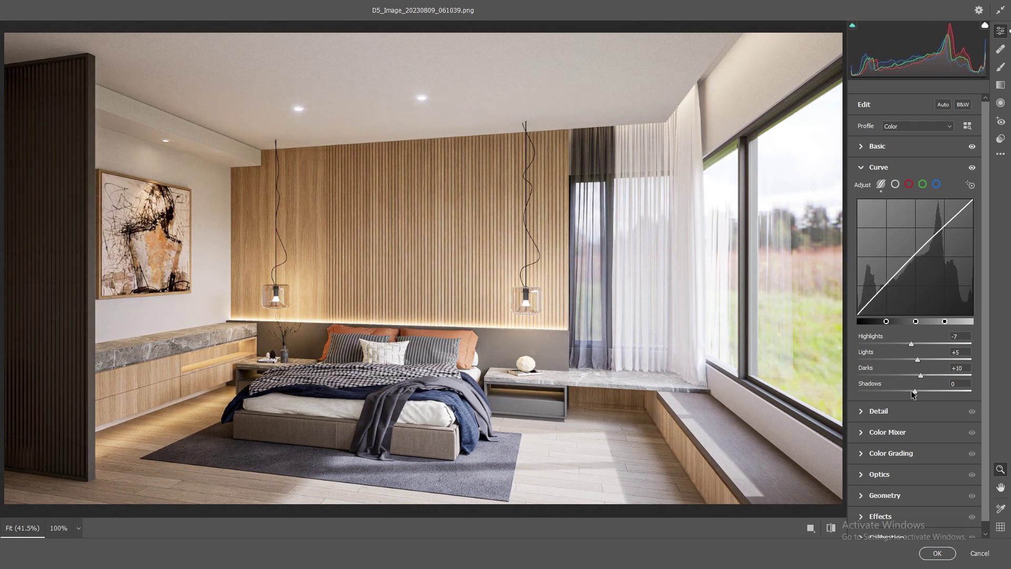
{"action": "mouse_move", "coordinate": [915, 392]}
{"action": "left_mouse_down"}
{"action": "mouse_move", "coordinate": [904, 387]}
{"action": "mouse_move", "coordinate": [951, 386]}
{"action": "mouse_move", "coordinate": [913, 393]}
{"action": "mouse_move", "coordinate": [930, 393]}
{"action": "left_mouse_up"}
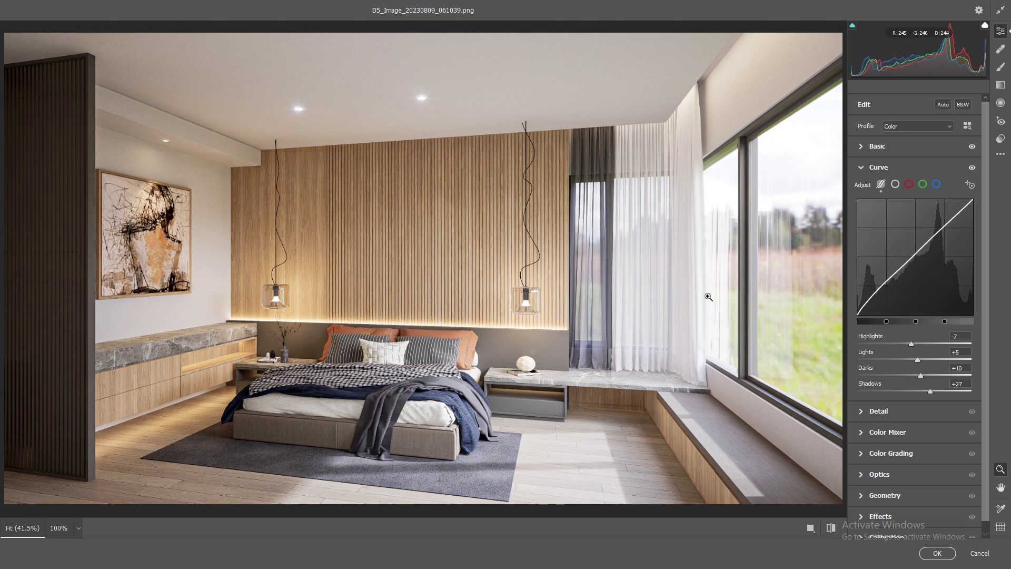
Reduce the yellows saturation in the Color Mixer, apply the Camera Raw Filter and compare the image with the smart filter off.
{"action": "scroll", "coordinate": [988, 233], "scroll_direction": "down", "scroll_amount": 1}
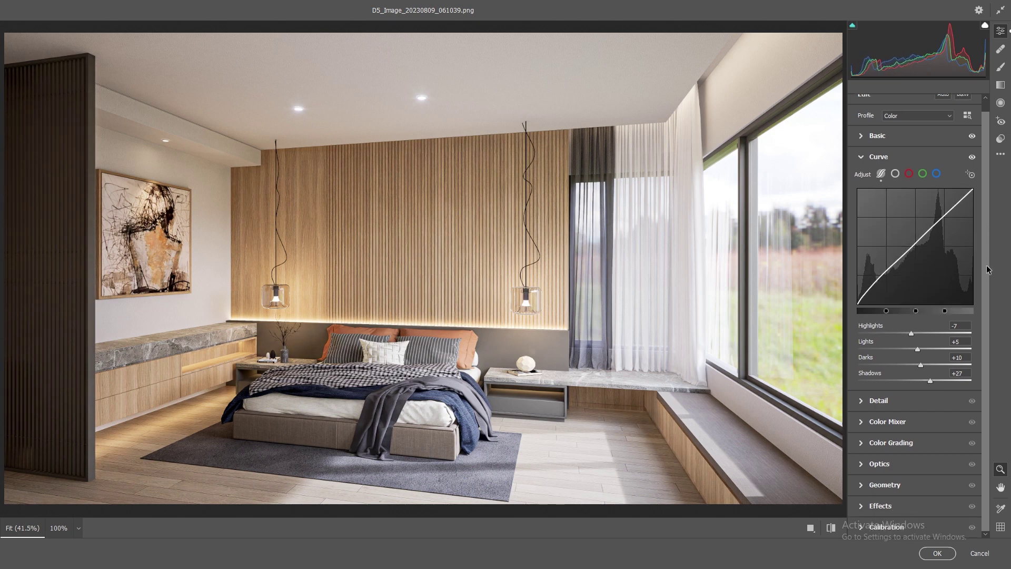
{"action": "left_click", "coordinate": [862, 422]}
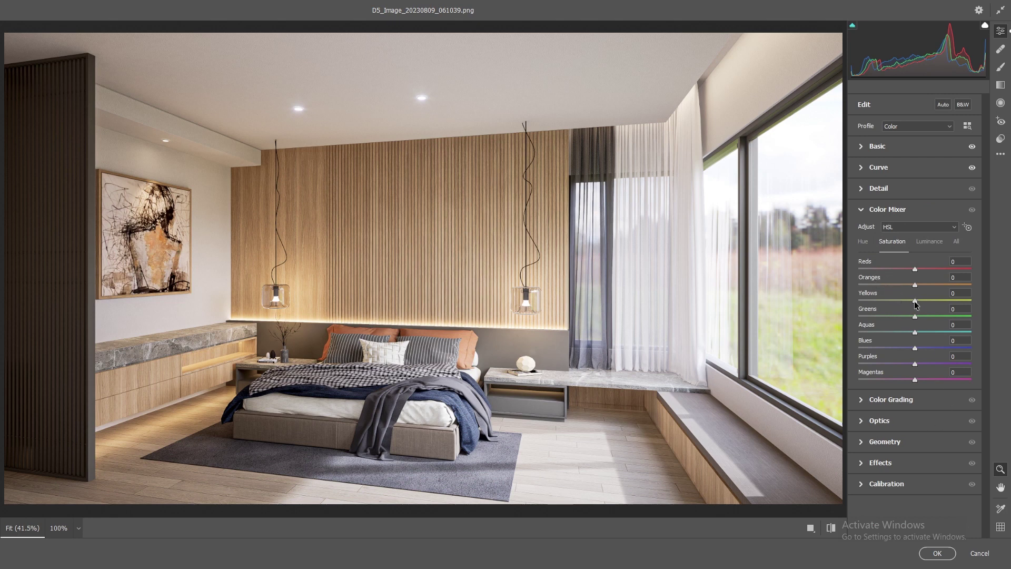
{"action": "mouse_move", "coordinate": [915, 300]}
{"action": "left_mouse_down"}
{"action": "mouse_move", "coordinate": [891, 303]}
{"action": "mouse_move", "coordinate": [902, 306]}
{"action": "left_mouse_up"}
{"action": "left_click", "coordinate": [937, 553]}
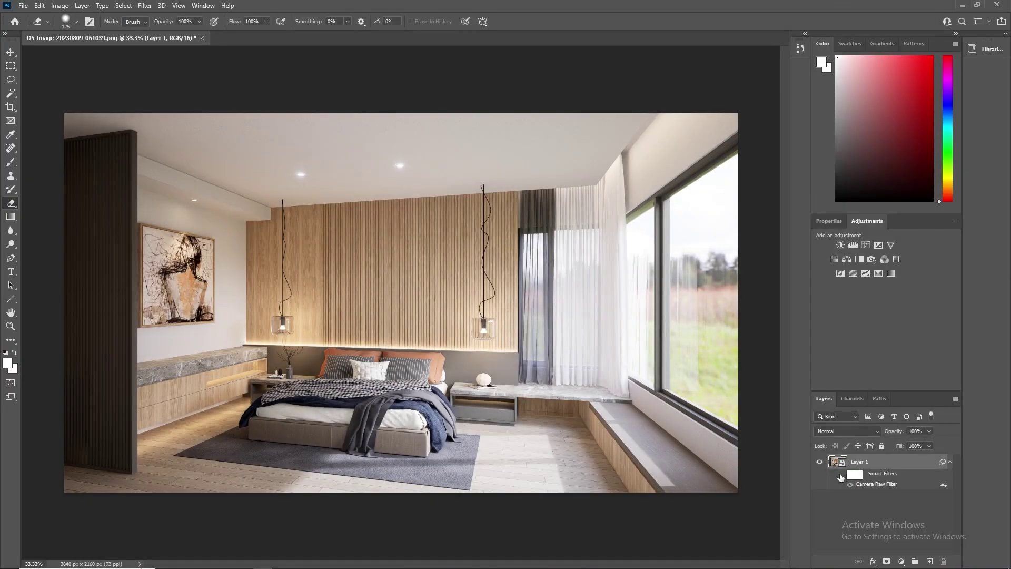
{"action": "left_click", "coordinate": [841, 475]}
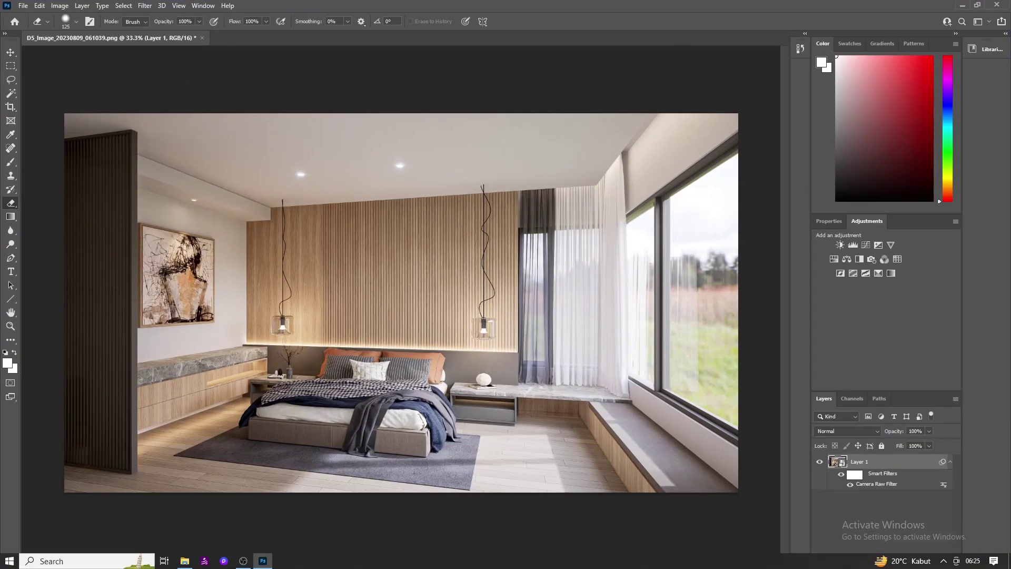
Place D5_Image_20230809_061039_Reflection.png from the output folder as a new layer above Layer 1.
{"action": "left_click", "coordinate": [184, 560]}
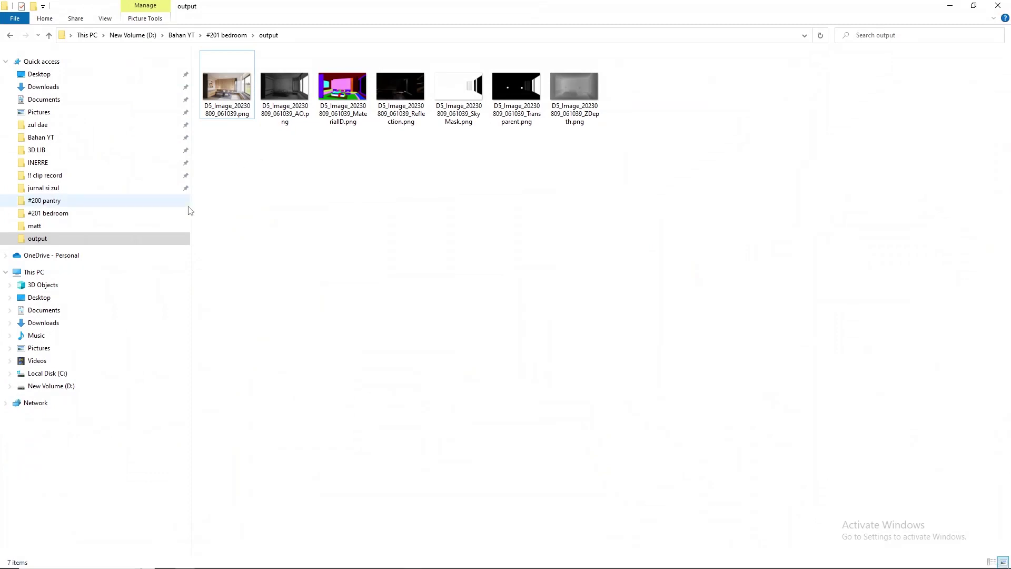
{"action": "left_click_drag", "start_coordinate": [191, 208], "coordinate": [30, 208]}
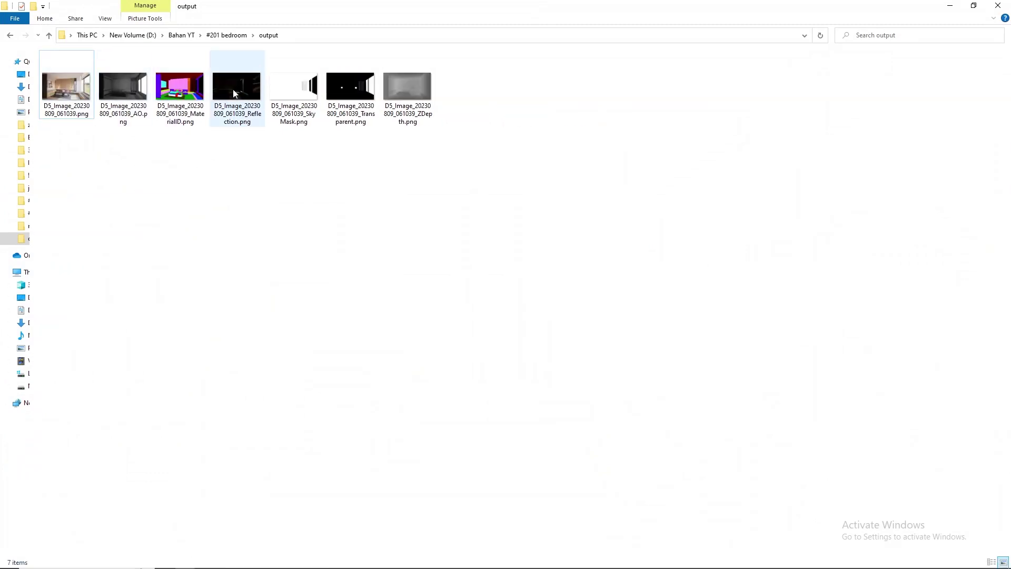
{"action": "left_click", "coordinate": [244, 96]}
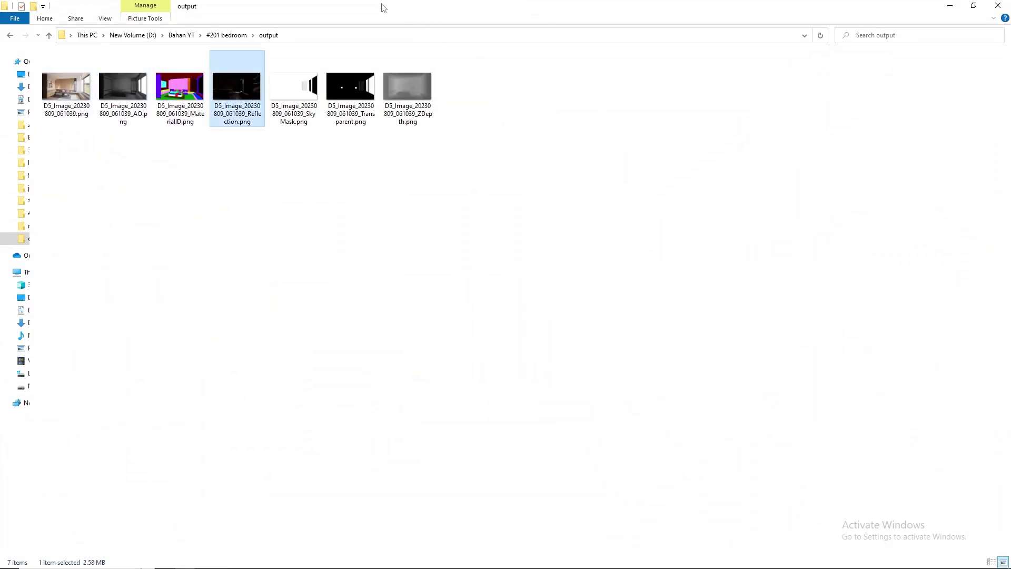
{"action": "left_click_drag", "start_coordinate": [384, 9], "coordinate": [650, 86]}
{"action": "left_click_drag", "start_coordinate": [629, 179], "coordinate": [296, 272]}
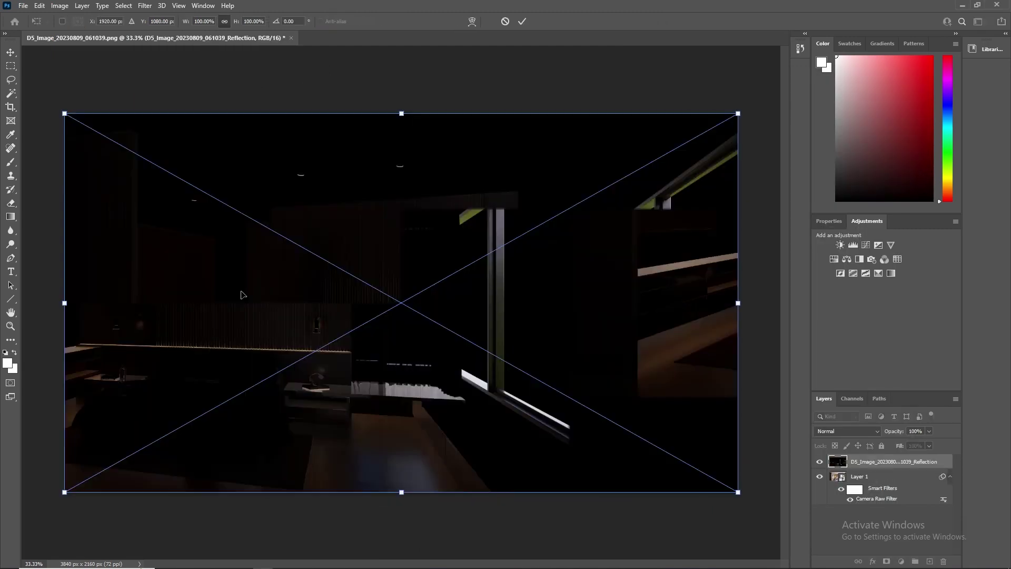
{"action": "left_click", "coordinate": [523, 22]}
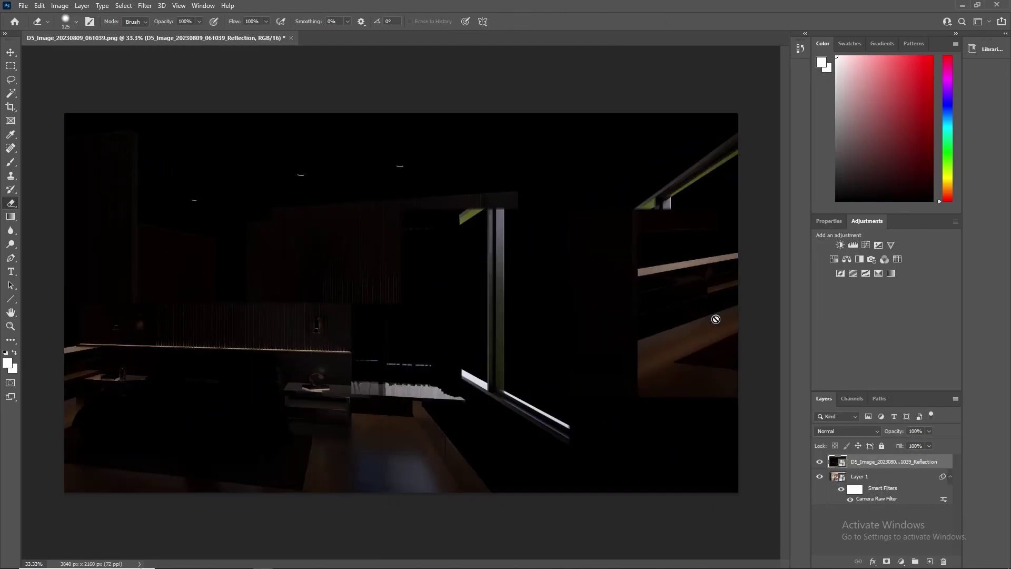
Preview blend modes on the placed D5 reflection layer and compare the image with that layer hidden.
{"action": "left_click", "coordinate": [871, 432]}
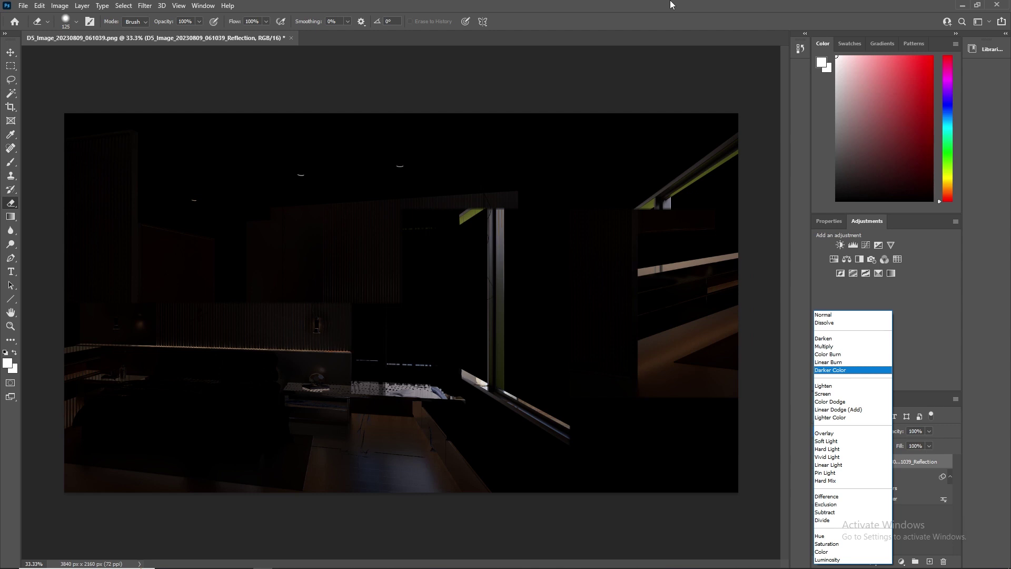
{"action": "key", "text": "Escape"}
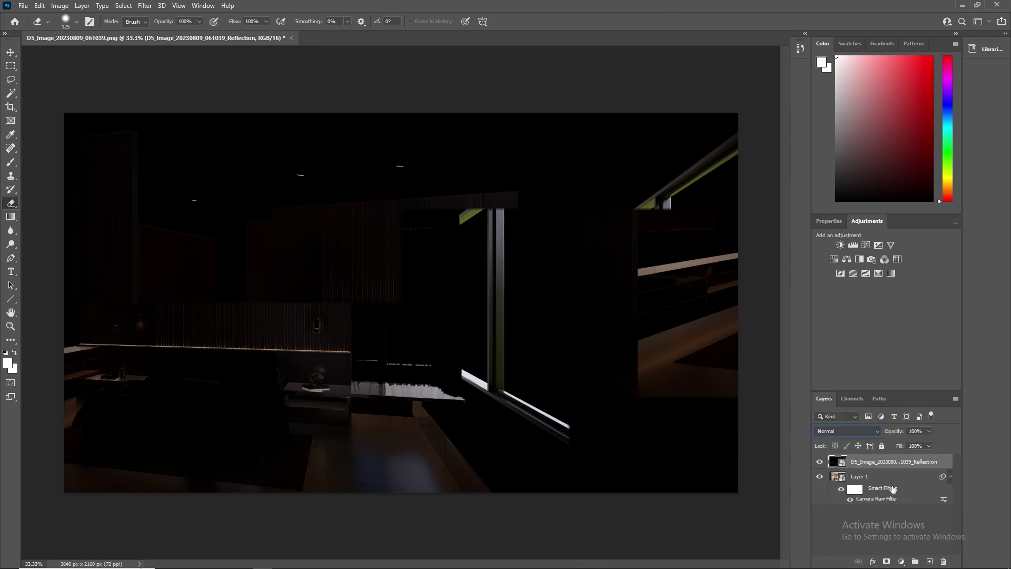
{"action": "left_click", "coordinate": [820, 462]}
{"action": "left_click", "coordinate": [820, 462]}
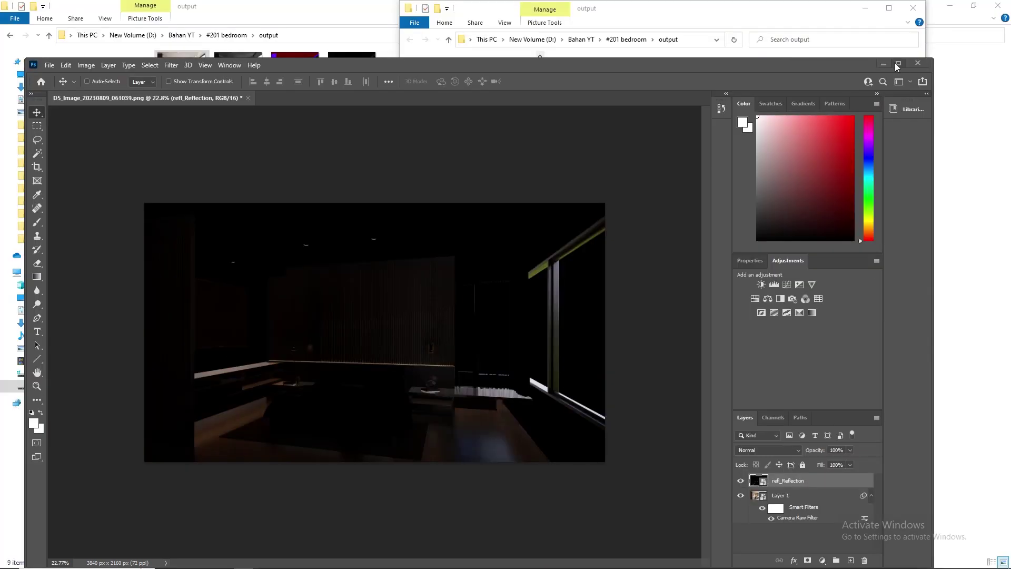
{"action": "left_click", "coordinate": [898, 63]}
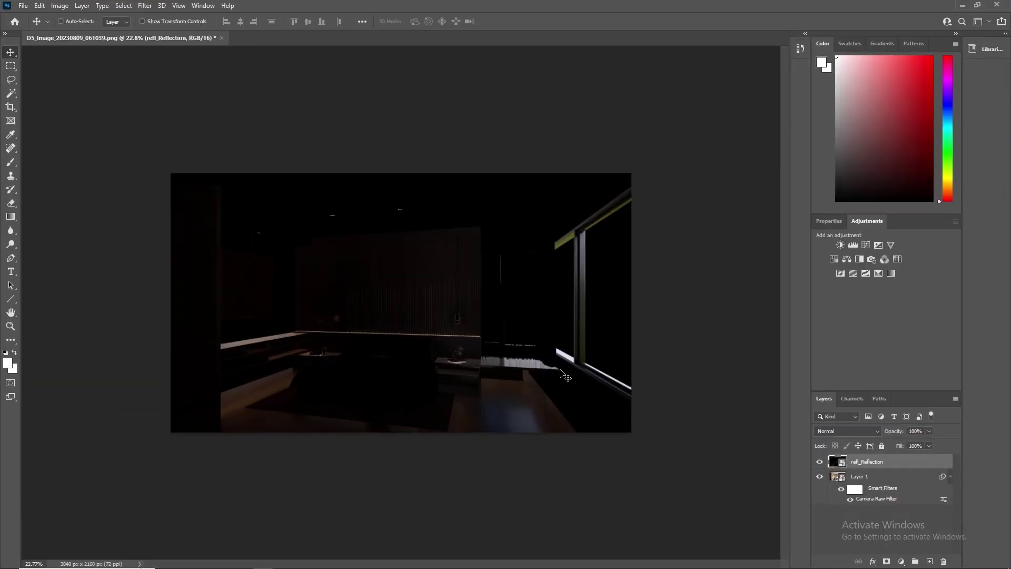
Set the refl_Reflection layer to the Linear Dodge (Add) blend mode and compare the image with and without it.
{"action": "scroll", "coordinate": [452, 333], "scroll_direction": "up", "scroll_amount": 3, "text": "alt"}
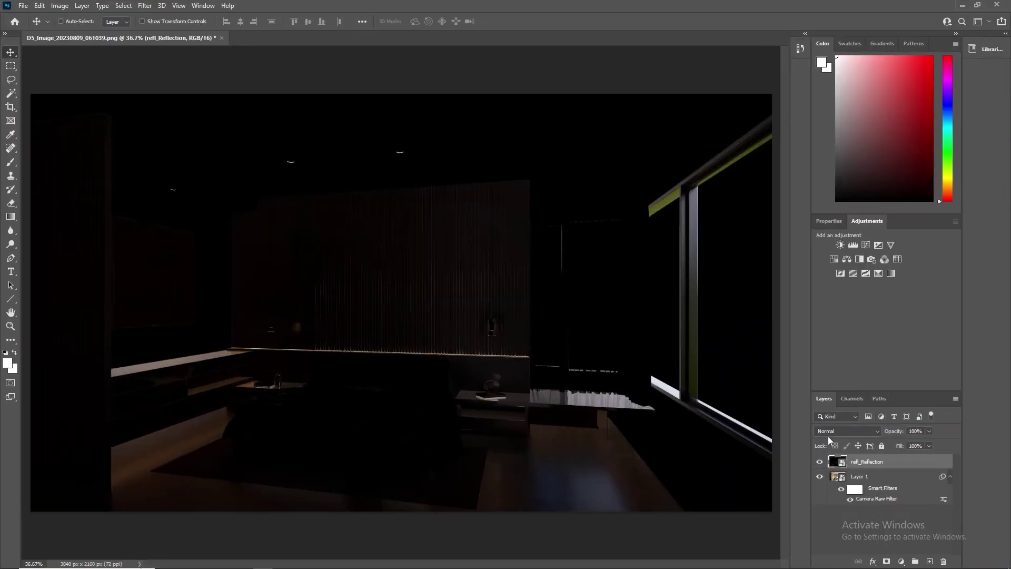
{"action": "left_click", "coordinate": [842, 431]}
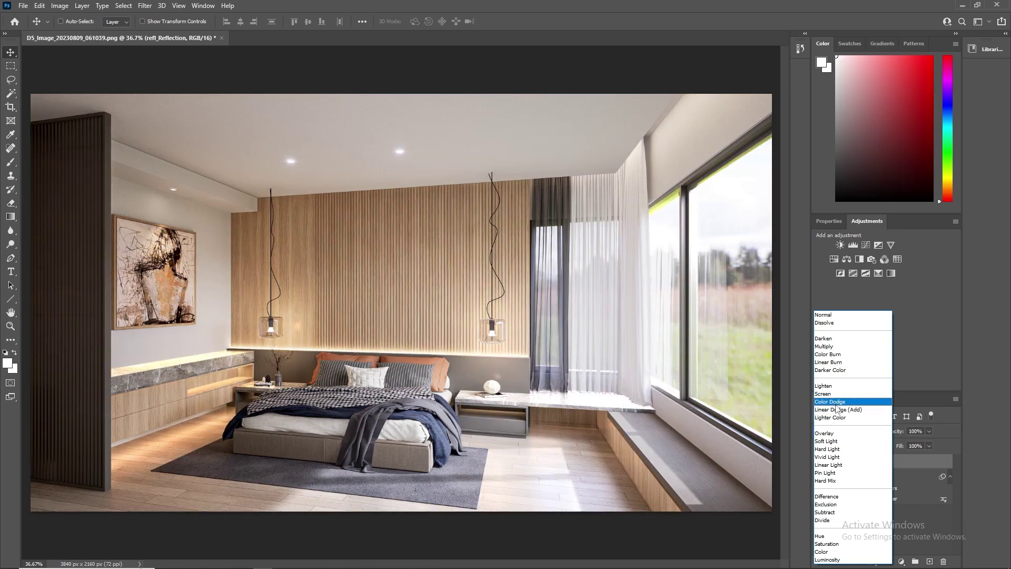
{"action": "left_click", "coordinate": [837, 410]}
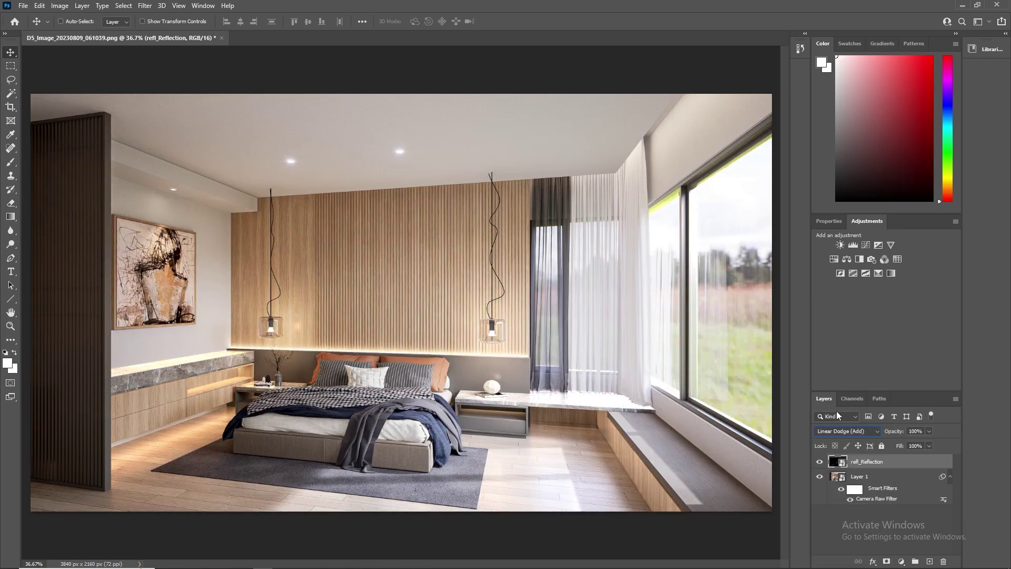
{"action": "left_click", "coordinate": [819, 463]}
{"action": "left_click", "coordinate": [819, 462]}
{"action": "left_click", "coordinate": [819, 462]}
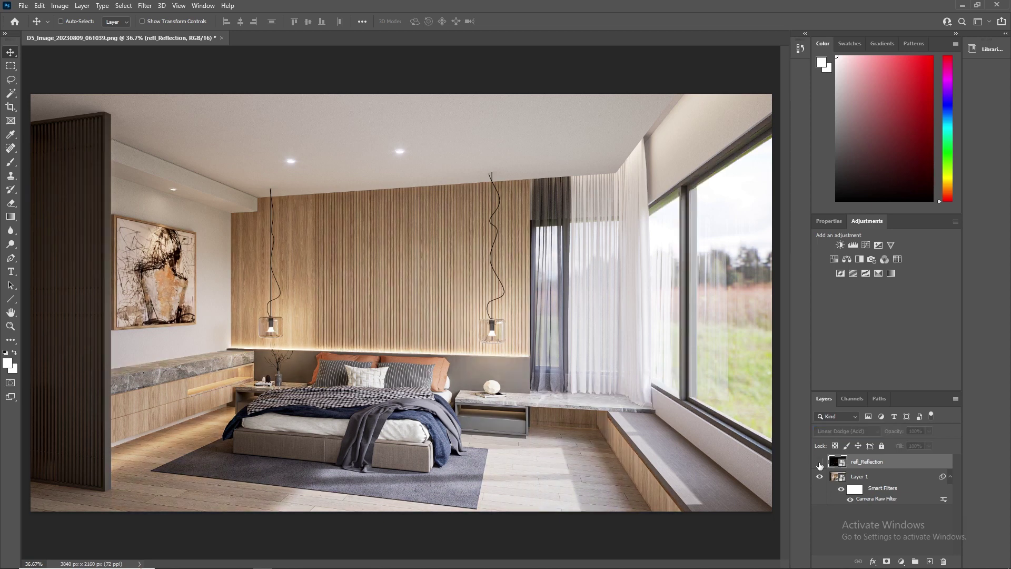
{"action": "left_click", "coordinate": [820, 462]}
Lower the refl_Reflection layer's opacity to 28% and check its effect by toggling its visibility.
{"action": "left_click", "coordinate": [929, 431]}
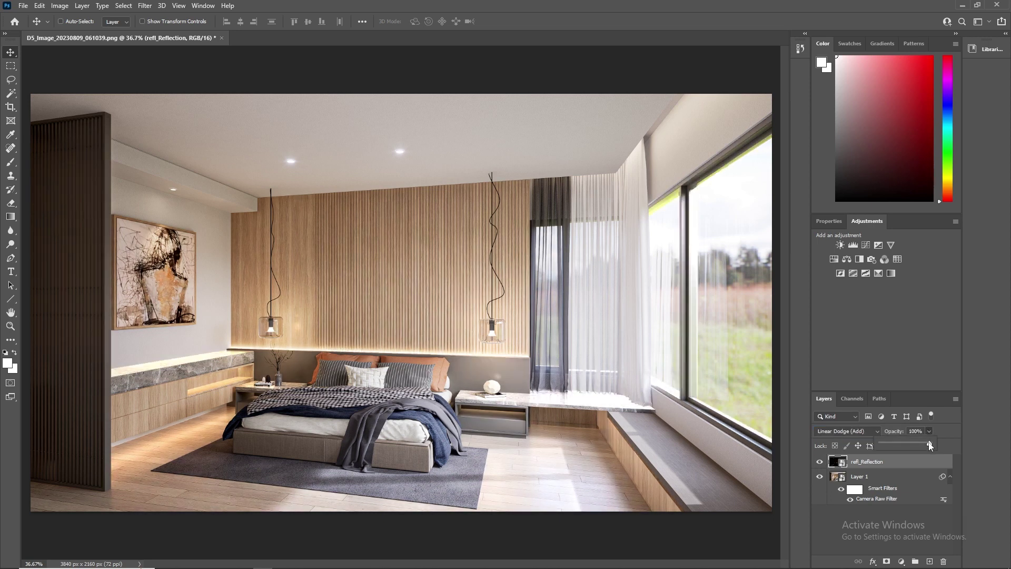
{"action": "left_click_drag", "start_coordinate": [933, 443], "coordinate": [895, 445]}
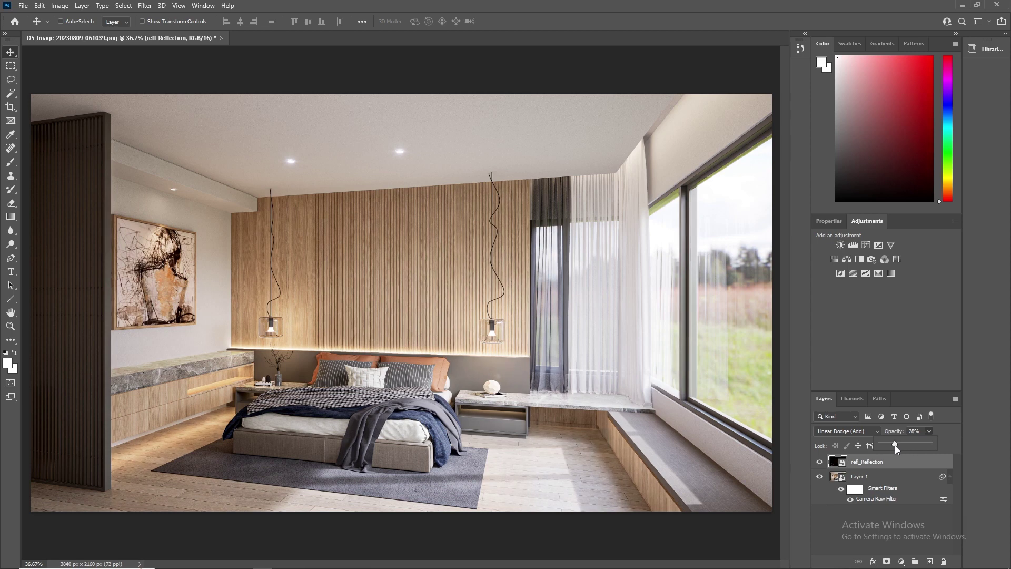
{"action": "left_click", "coordinate": [820, 462]}
{"action": "left_click", "coordinate": [821, 462]}
{"action": "left_click", "coordinate": [820, 462]}
Place D5_Image_20230809_061039_AO.png from the output folder as a new layer above refl_Reflection.
{"action": "double_click", "coordinate": [566, 6]}
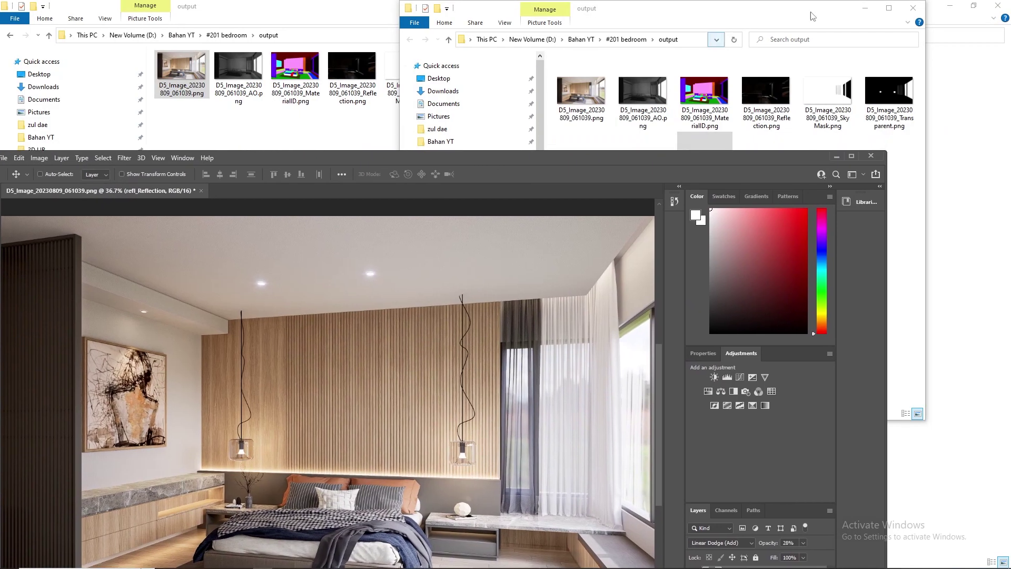
{"action": "left_click", "coordinate": [889, 9]}
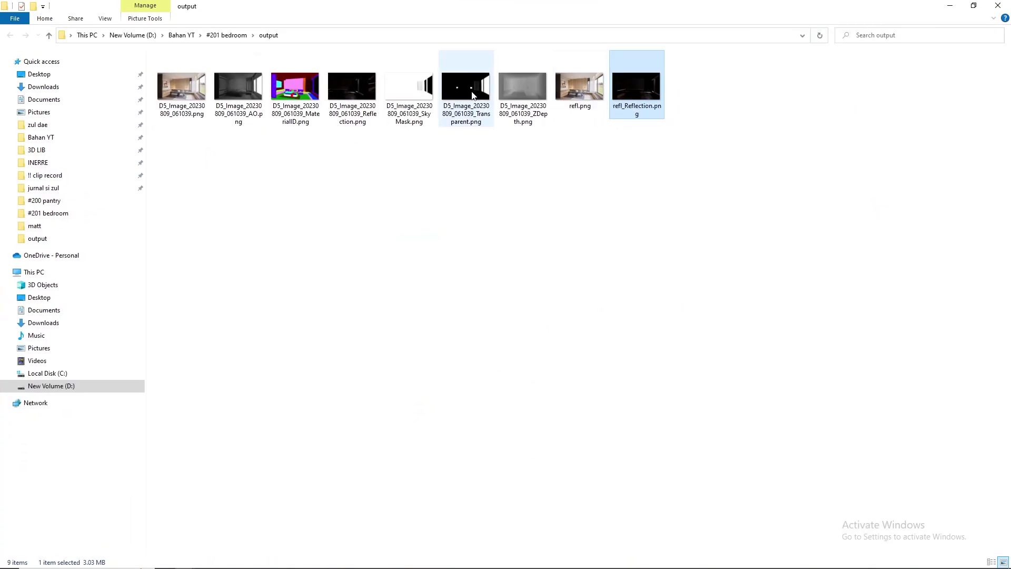
{"action": "left_click", "coordinate": [230, 91]}
{"action": "left_click_drag", "start_coordinate": [230, 90], "coordinate": [337, 426]}
{"action": "left_click", "coordinate": [852, 156]}
{"action": "left_click_drag", "start_coordinate": [653, 236], "coordinate": [699, 238]}
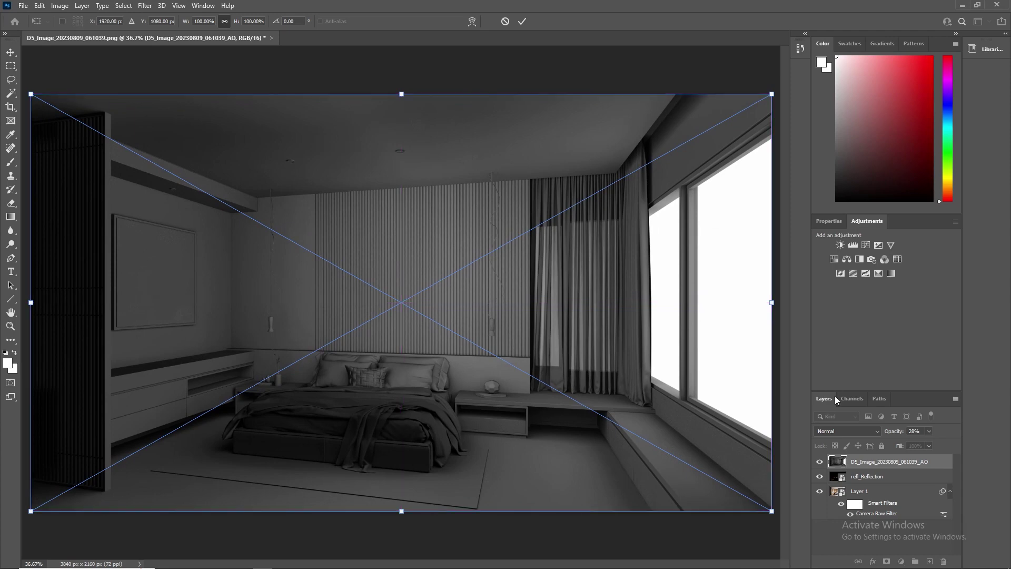
{"action": "left_click", "coordinate": [522, 21]}
Blend the ambient occlusion layer in Soft Light mode and set its opacity to 38%.
{"action": "left_click", "coordinate": [870, 431]}
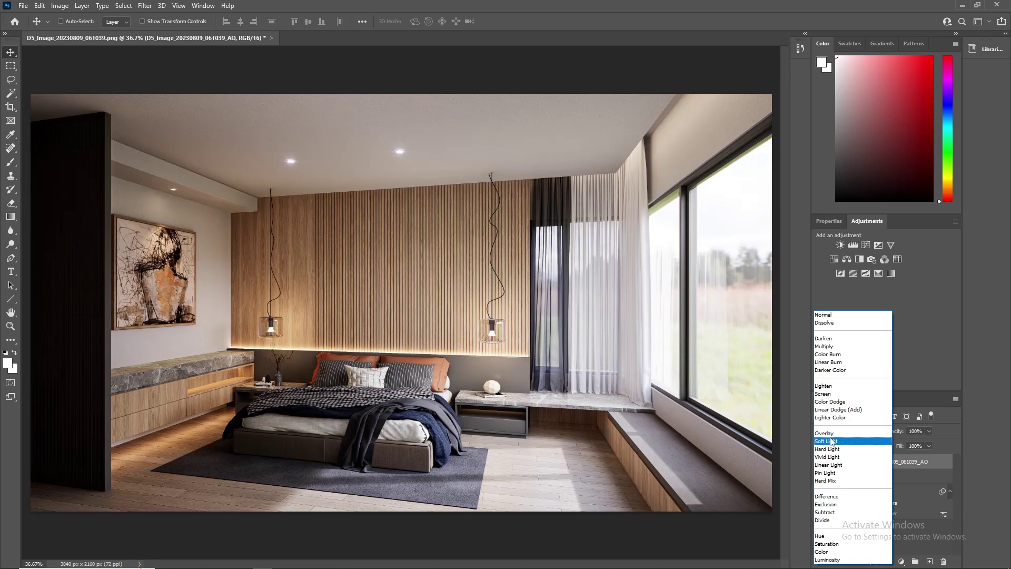
{"action": "left_click", "coordinate": [831, 441]}
{"action": "left_click", "coordinate": [929, 430]}
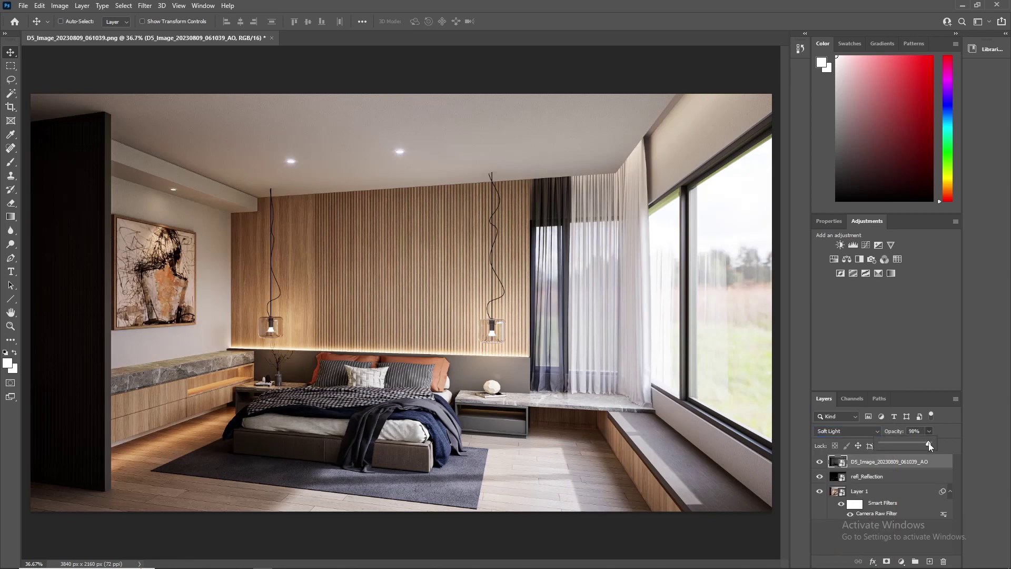
{"action": "left_click_drag", "start_coordinate": [930, 446], "coordinate": [904, 446]}
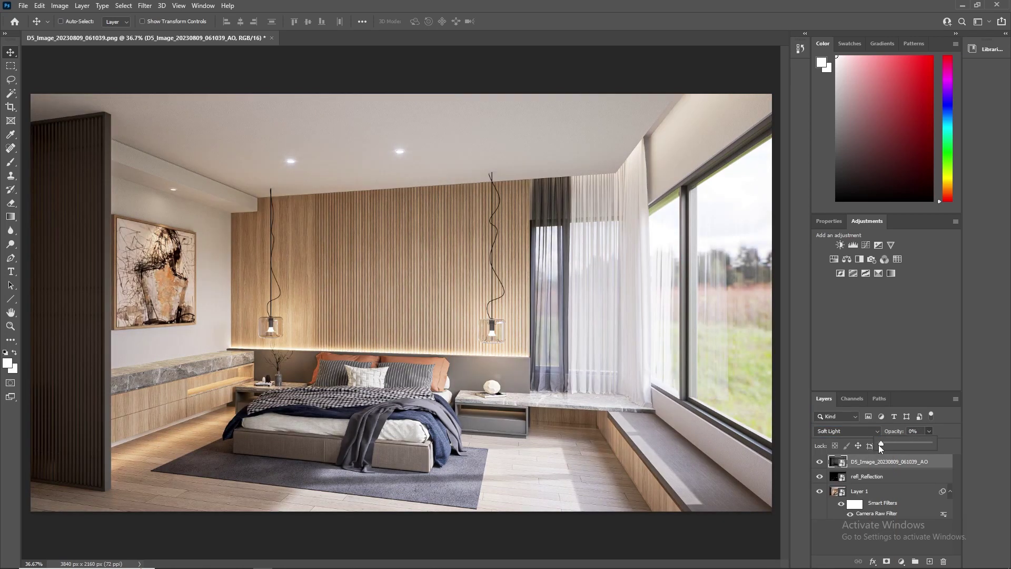
{"action": "mouse_move", "coordinate": [889, 443]}
{"action": "left_mouse_down"}
{"action": "mouse_move", "coordinate": [929, 446]}
{"action": "mouse_move", "coordinate": [867, 448]}
{"action": "mouse_move", "coordinate": [891, 447]}
{"action": "left_mouse_up"}
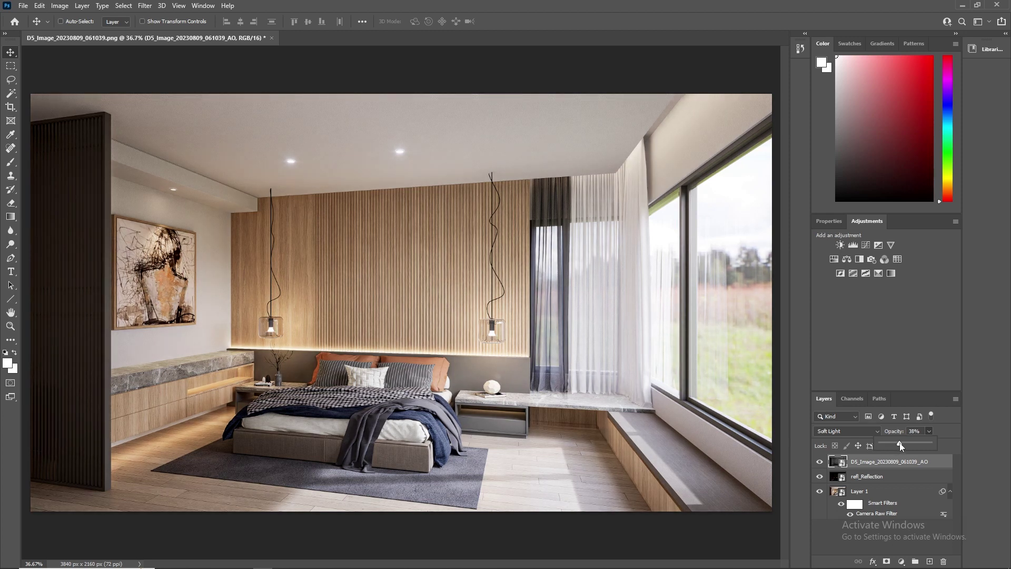
{"action": "left_click", "coordinate": [942, 445]}
Compare the image without the ambient occlusion layer, try a stronger opacity and settle it at about 38%.
{"action": "left_click", "coordinate": [819, 463]}
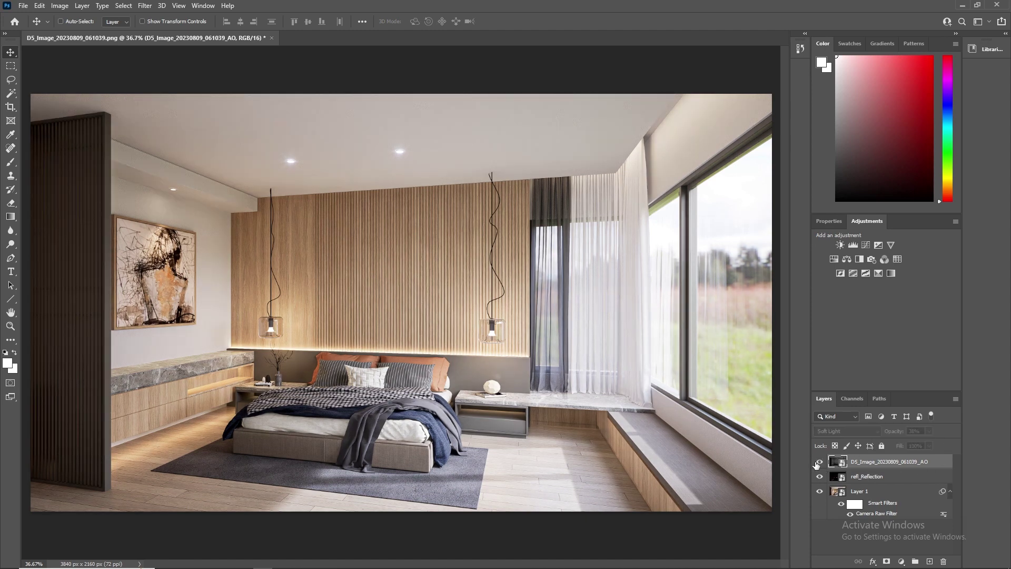
{"action": "left_click", "coordinate": [819, 462]}
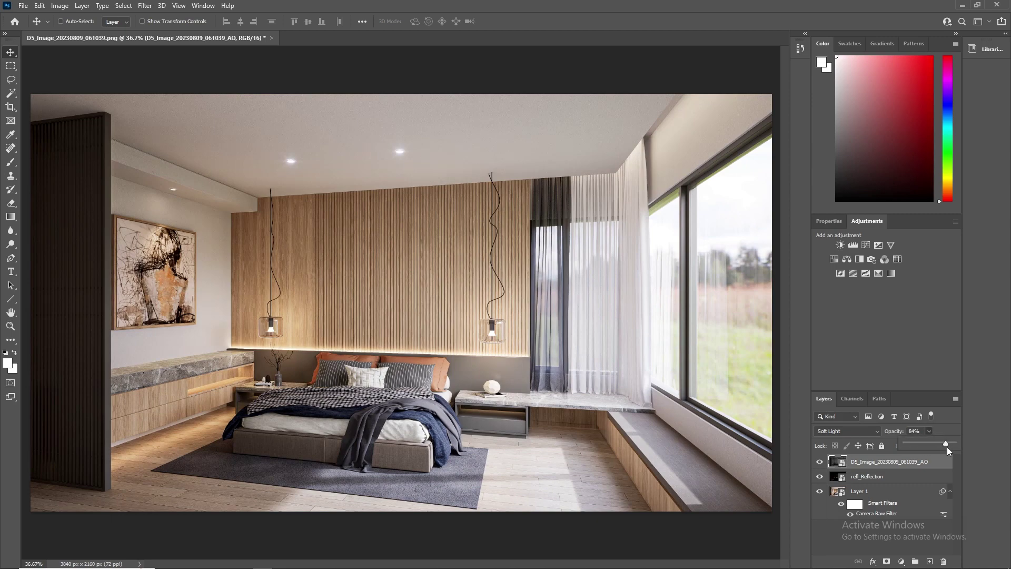
{"action": "left_click_drag", "start_coordinate": [947, 446], "coordinate": [914, 448]}
{"action": "left_click_drag", "start_coordinate": [924, 443], "coordinate": [922, 444]}
Hide the AO and reflection layers and the smart filters to compare with the original render, restoring all of them.
{"action": "left_click", "coordinate": [820, 462]}
{"action": "left_click", "coordinate": [820, 476]}
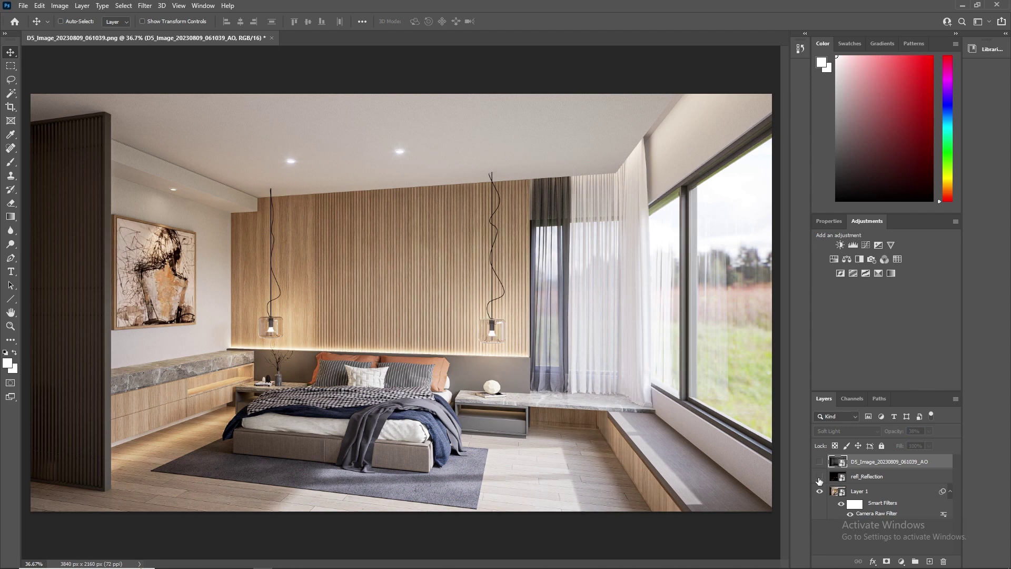
{"action": "left_click", "coordinate": [840, 505]}
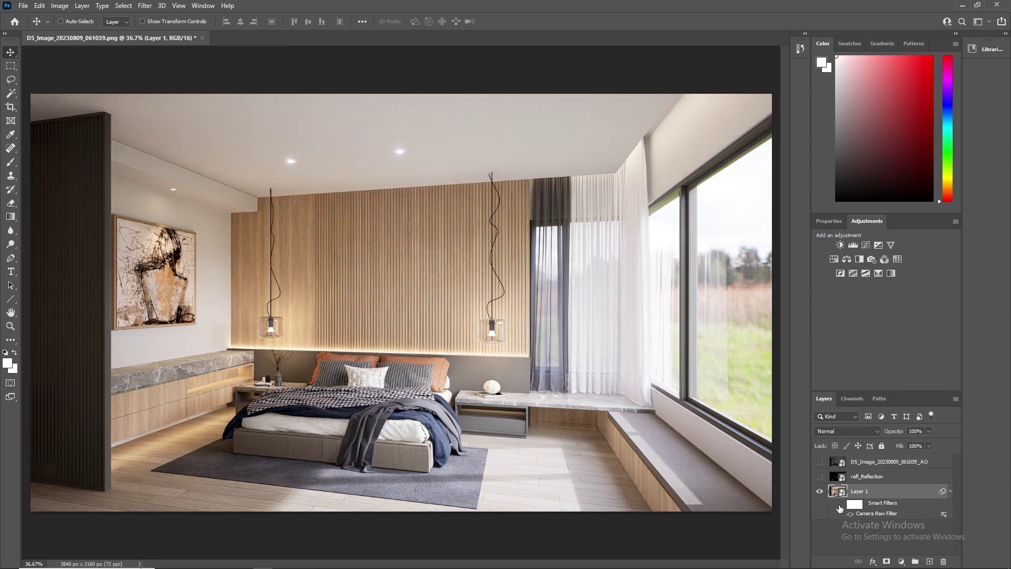
{"action": "left_click", "coordinate": [841, 505]}
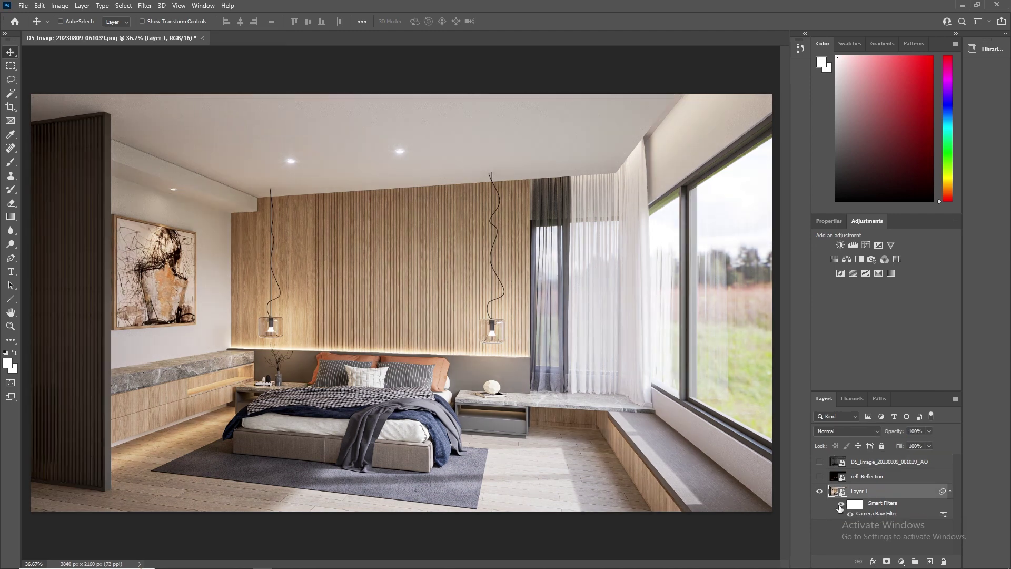
{"action": "left_click", "coordinate": [819, 477]}
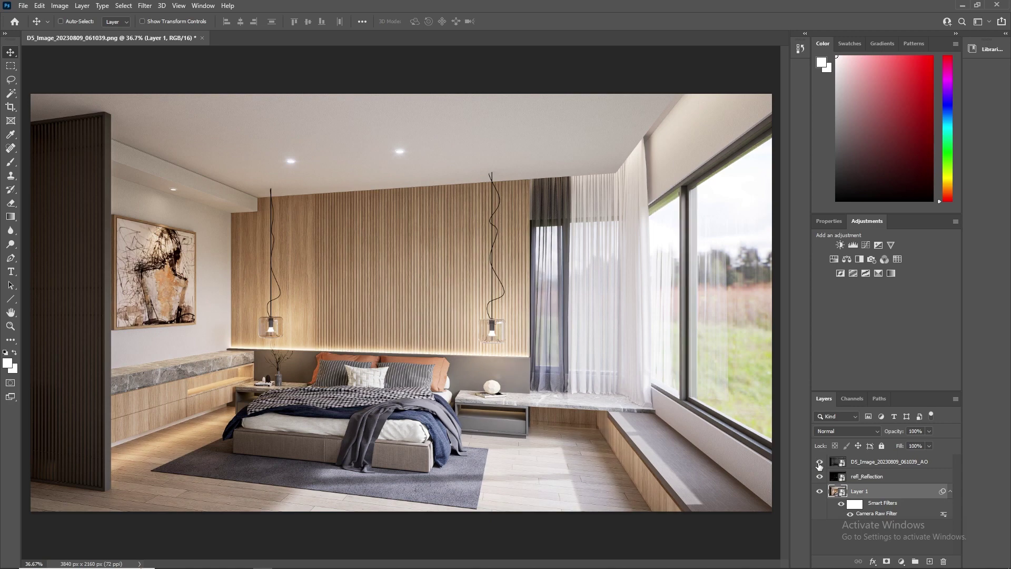
{"action": "left_click", "coordinate": [820, 463]}
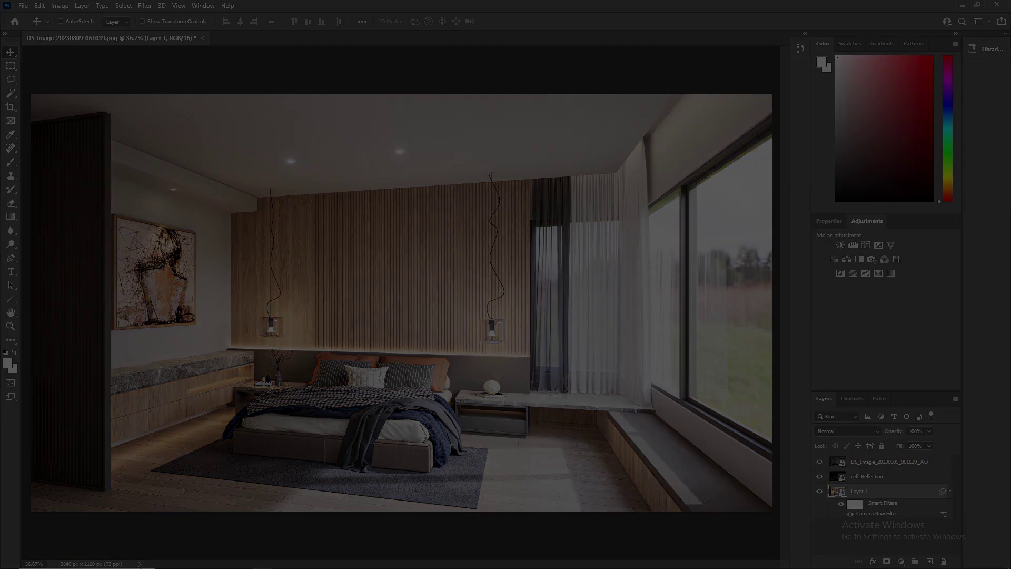